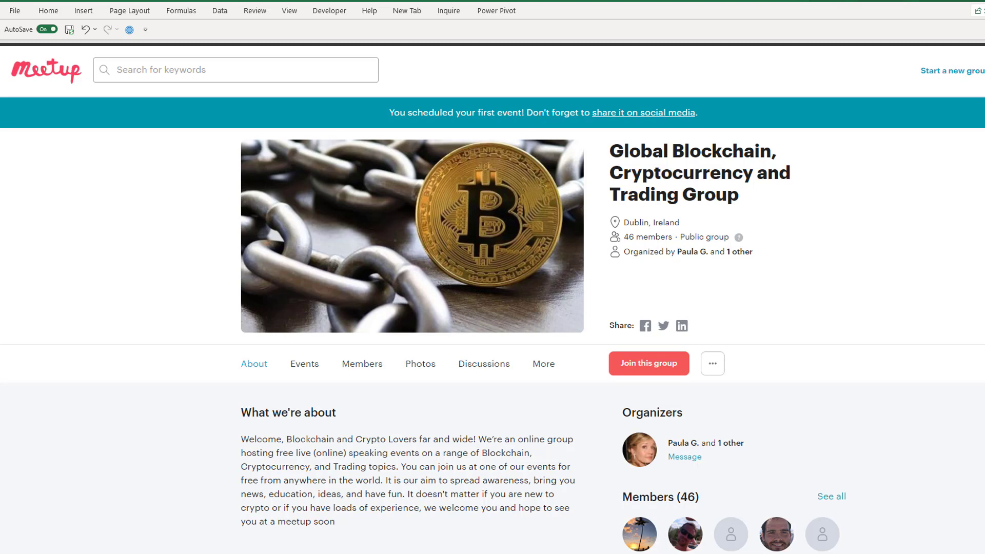
pyautogui.scroll(-4, 492, 299)
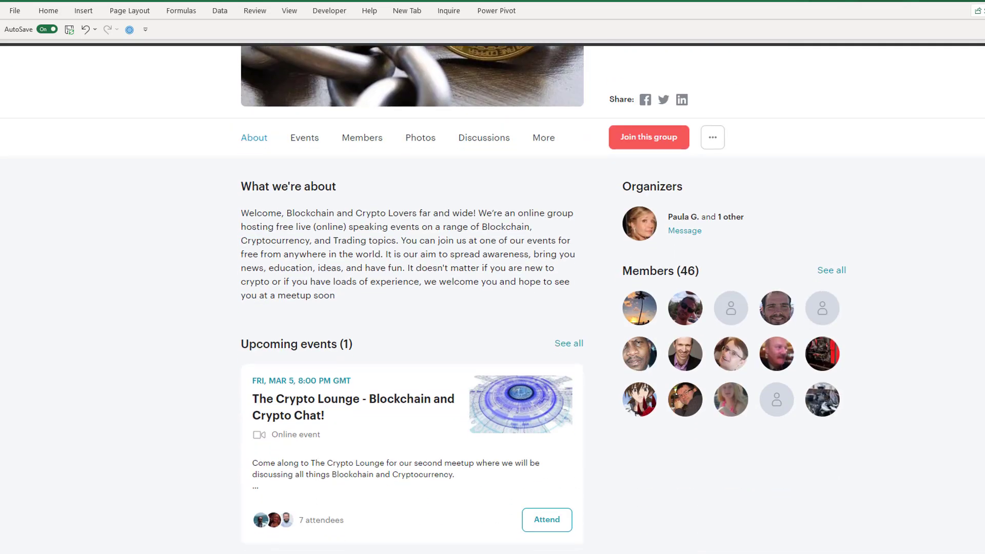
pyautogui.scroll(-1, 492, 300)
pyautogui.scroll(5, 492, 299)
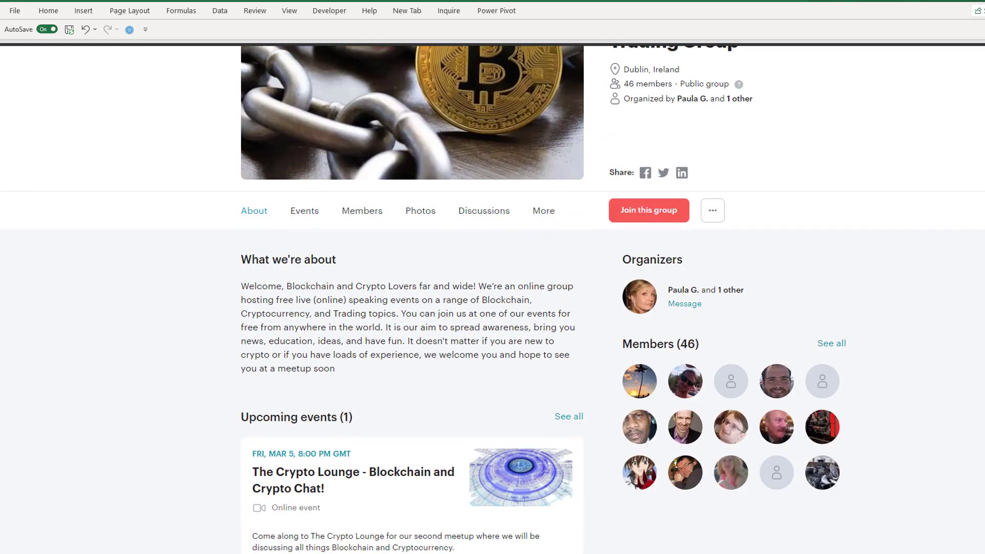
pyautogui.scroll(1, 493, 300)
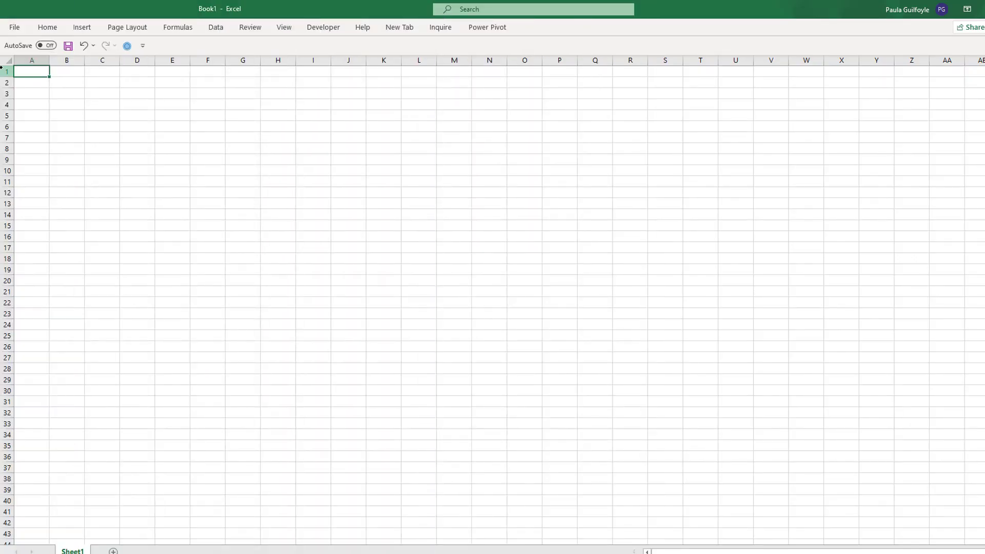
# - Make rows 1 and 2 taller and fill A1:W1 with a horizontal two-colour gradient from dark gold to light gold
pyautogui.moveTo(4, 71); pyautogui.dragTo(801, 85)
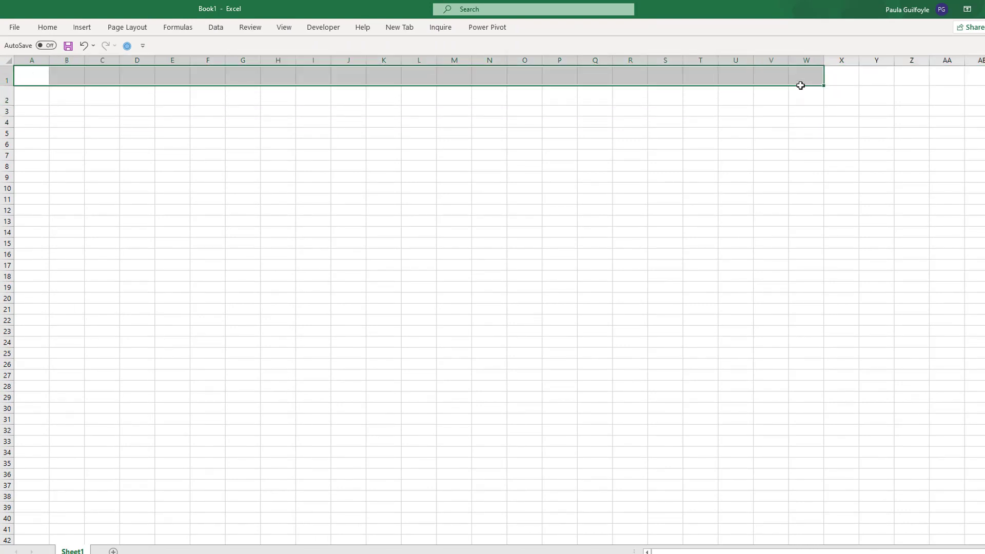
pyautogui.hotkey('ctrl', '1')
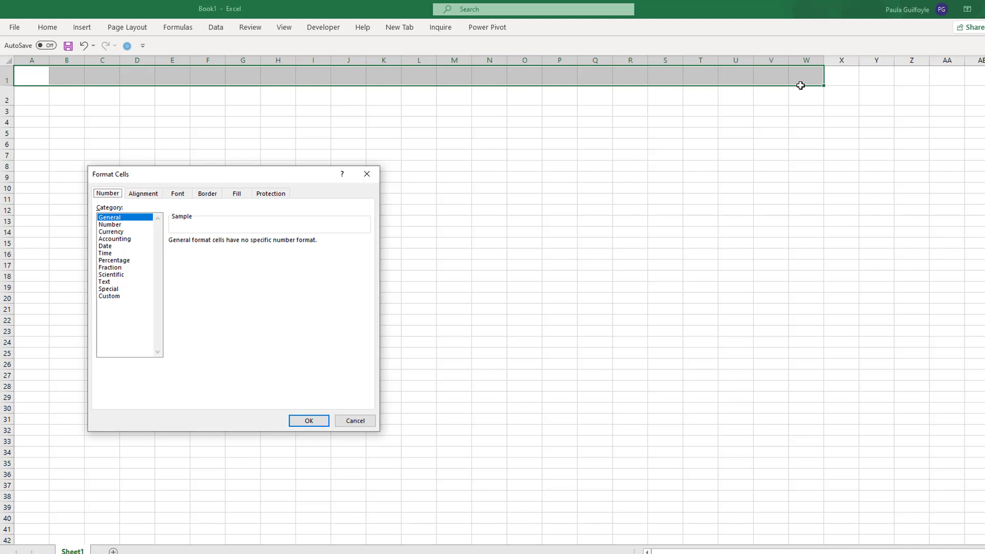
pyautogui.click(237, 195)
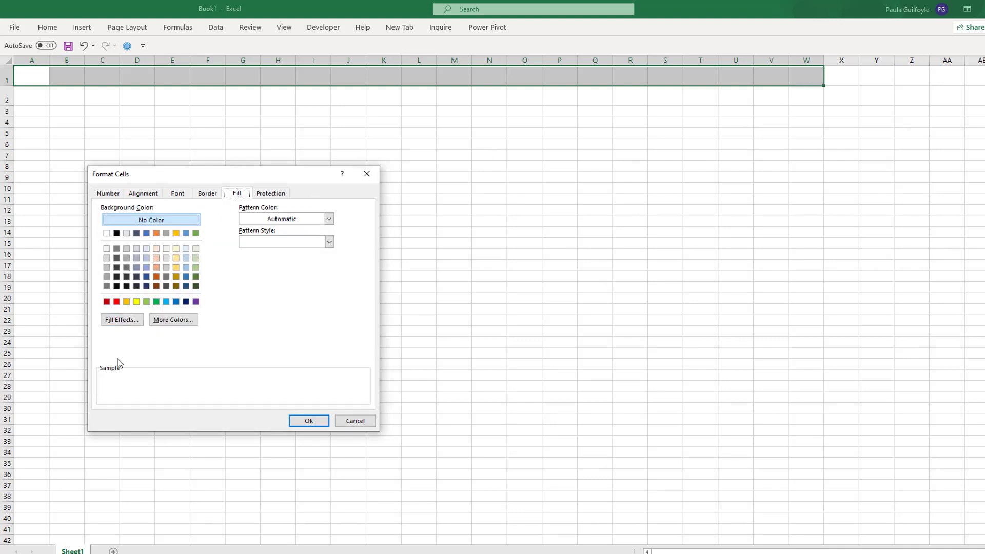
pyautogui.click(129, 322)
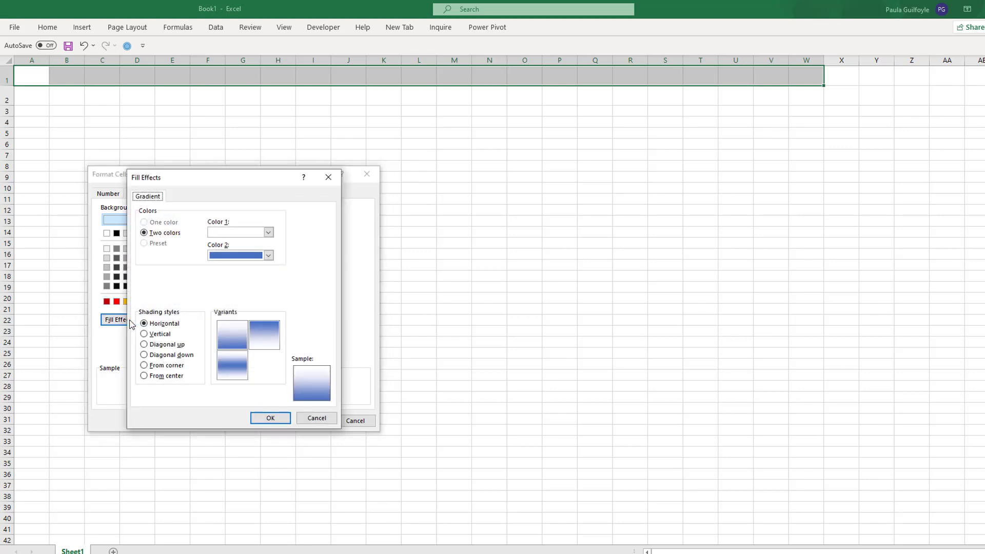
pyautogui.click(269, 232)
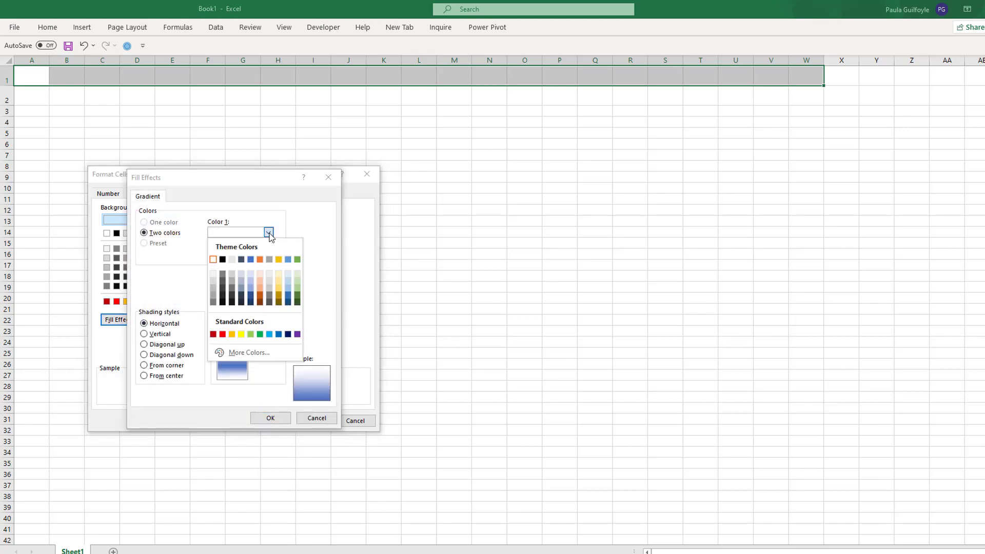
pyautogui.click(279, 297)
pyautogui.click(268, 256)
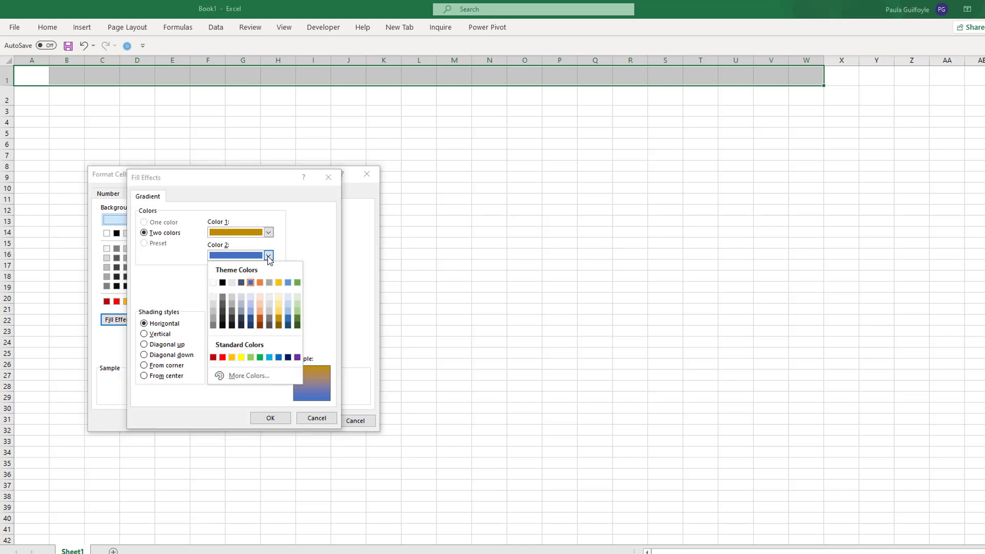
pyautogui.click(280, 316)
pyautogui.click(271, 418)
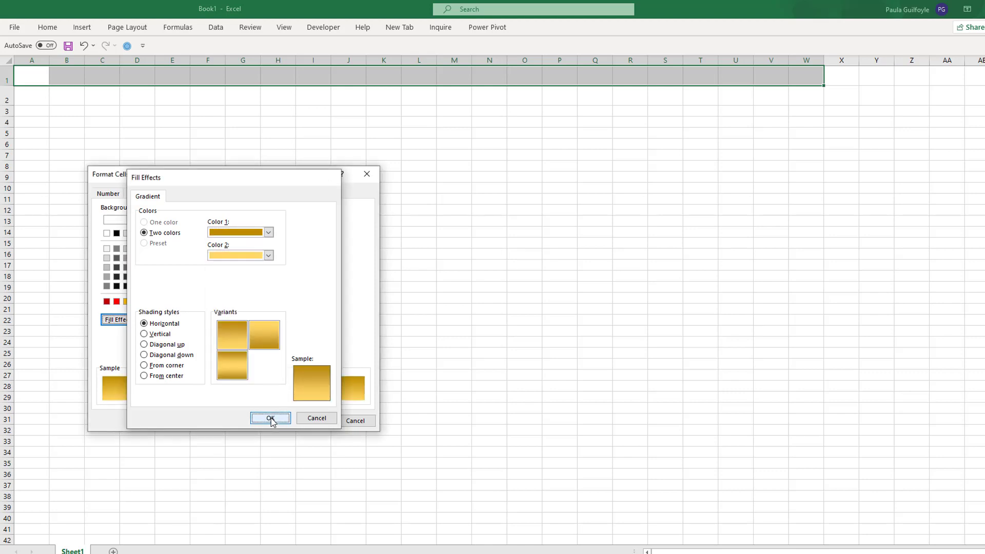
pyautogui.click(309, 420)
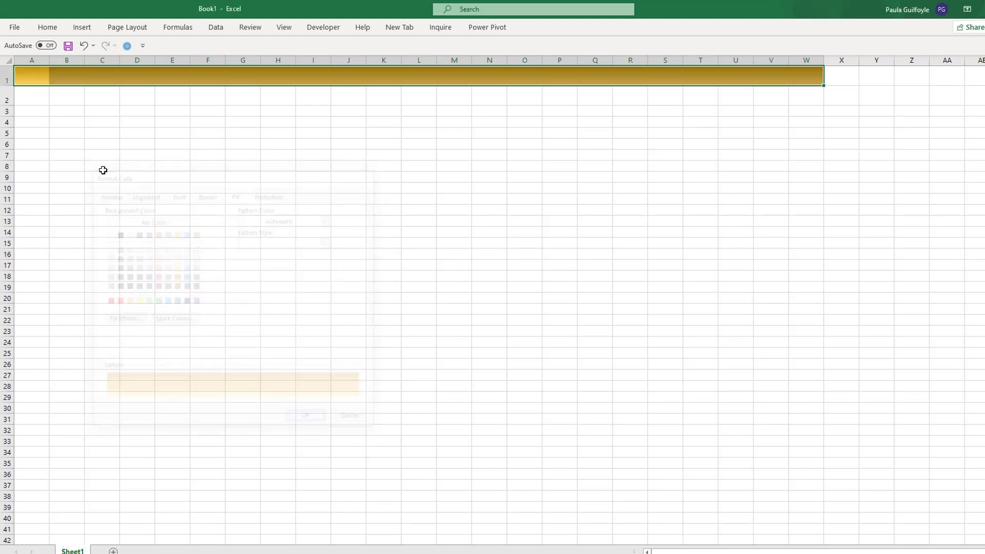
# - Fill A2:W2 with a horizontal two-colour gradient from light gold to a paler gold, continuing the banner
pyautogui.click(34, 102)
pyautogui.moveTo(666, 64); pyautogui.dragTo(793, 90)
pyautogui.hotkey('ctrl', '1')
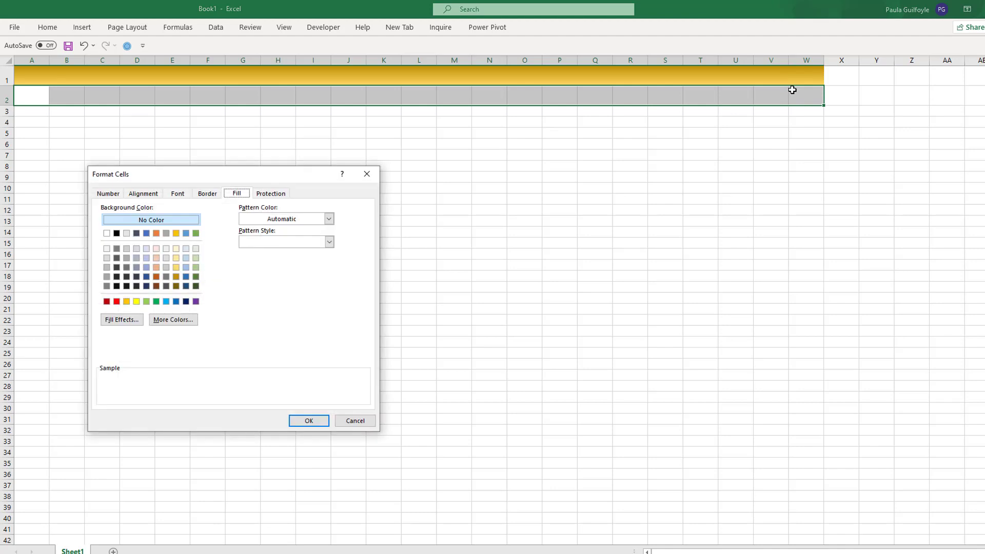
pyautogui.click(121, 320)
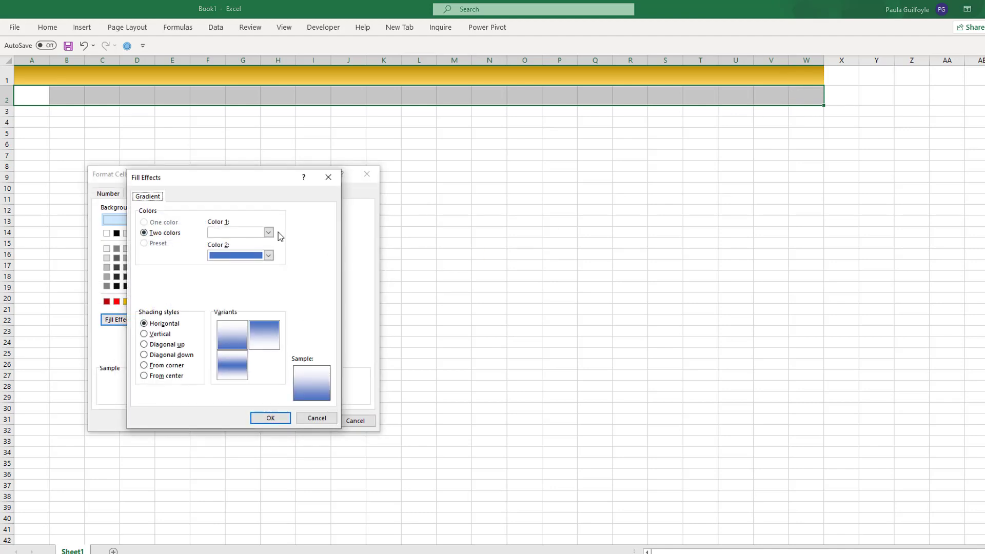
pyautogui.click(268, 232)
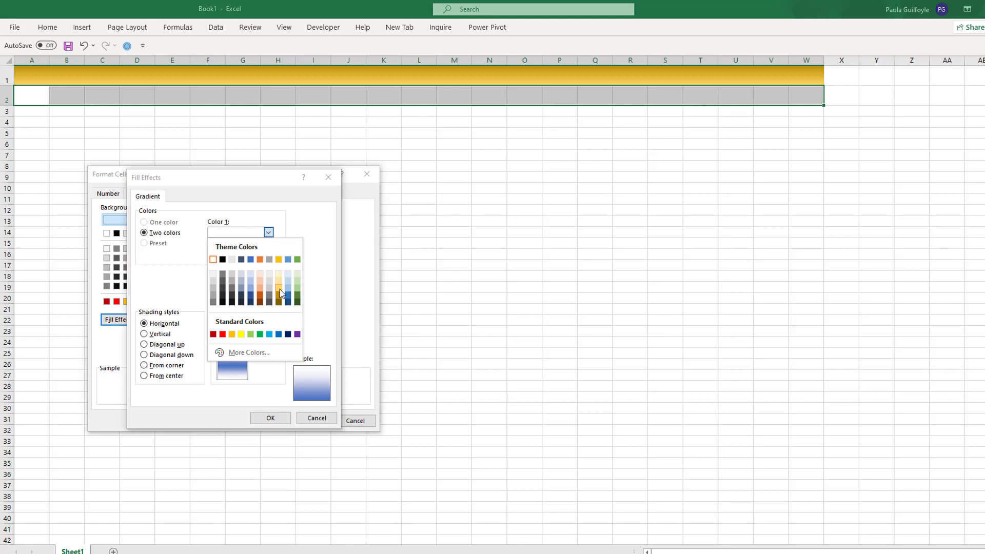
pyautogui.click(279, 290)
pyautogui.click(269, 256)
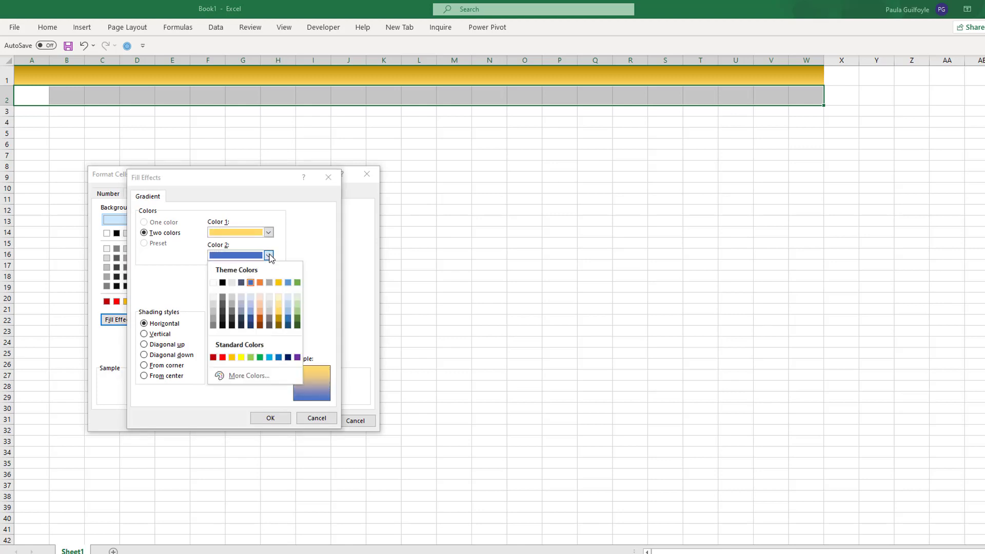
pyautogui.click(278, 306)
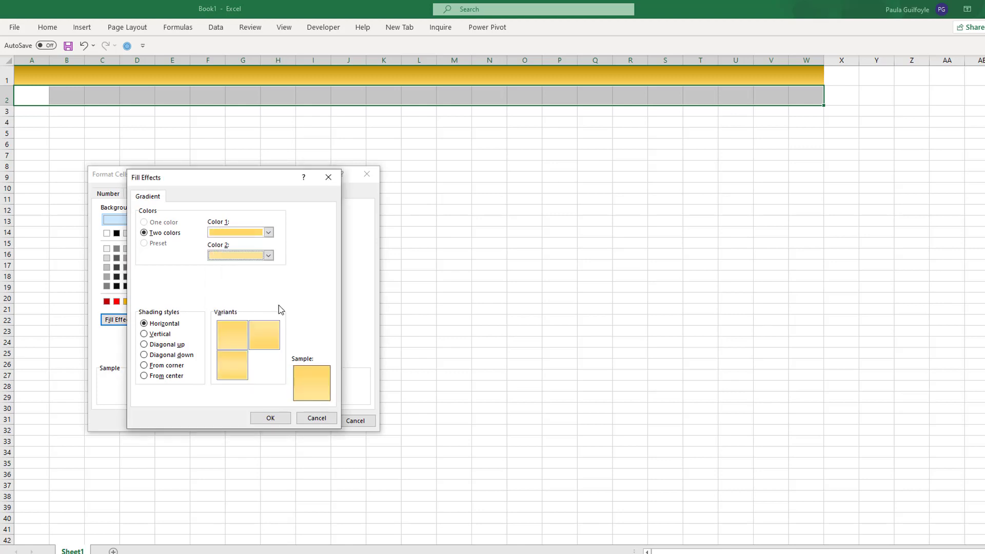
pyautogui.click(272, 418)
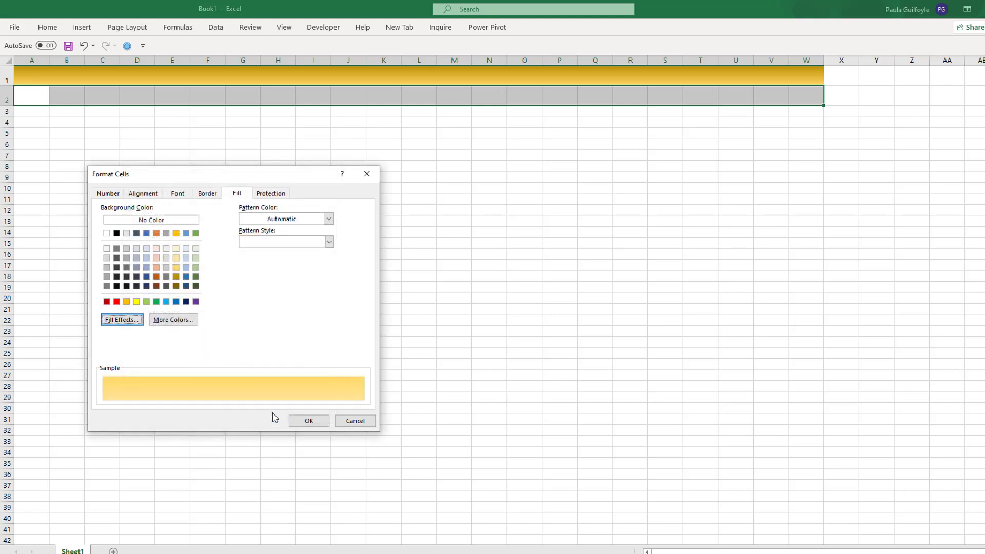
pyautogui.click(314, 420)
pyautogui.click(508, 163)
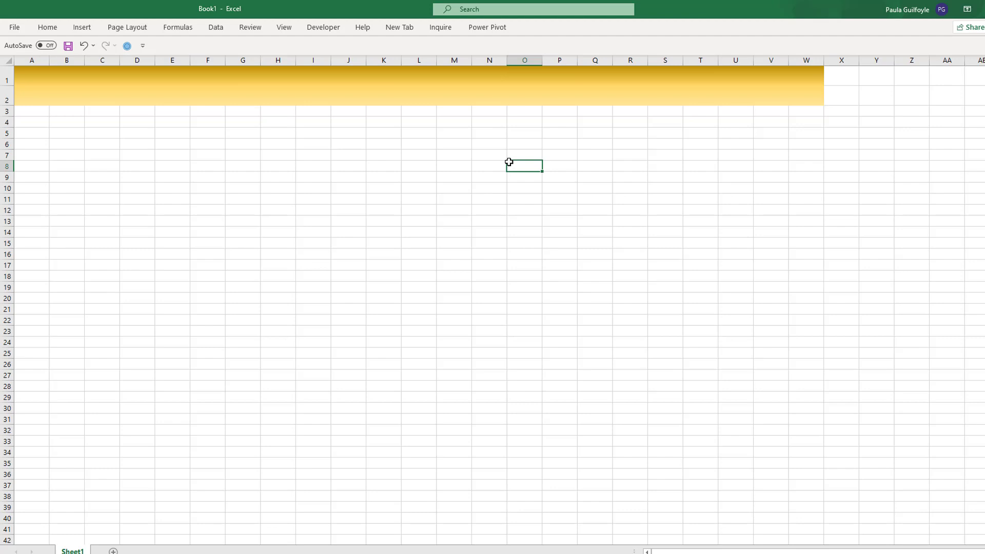
# - Fill the area below the banner, A3:W115, with the solid palest gold theme colour
pyautogui.moveTo(22, 114); pyautogui.dragTo(816, 534)
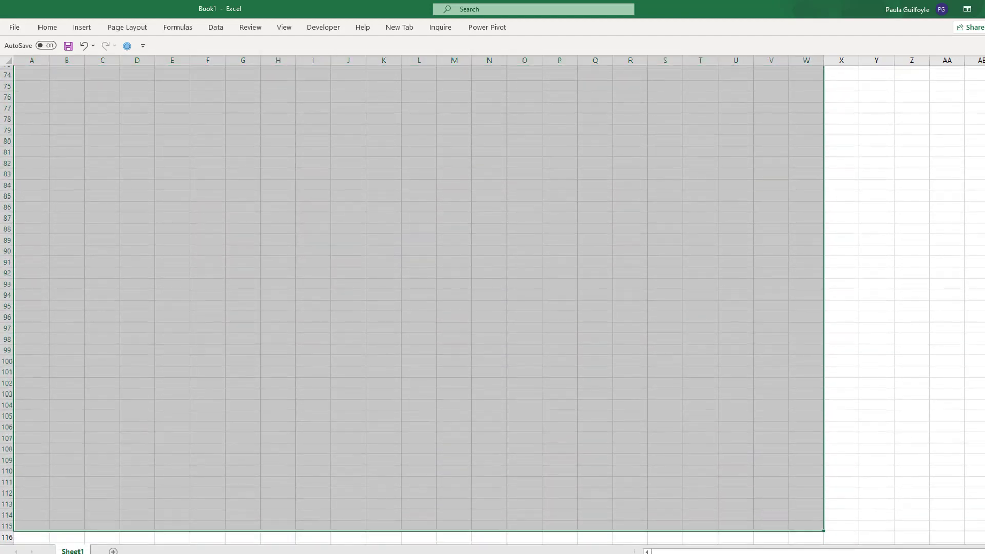
pyautogui.scroll(20, 86, 114)
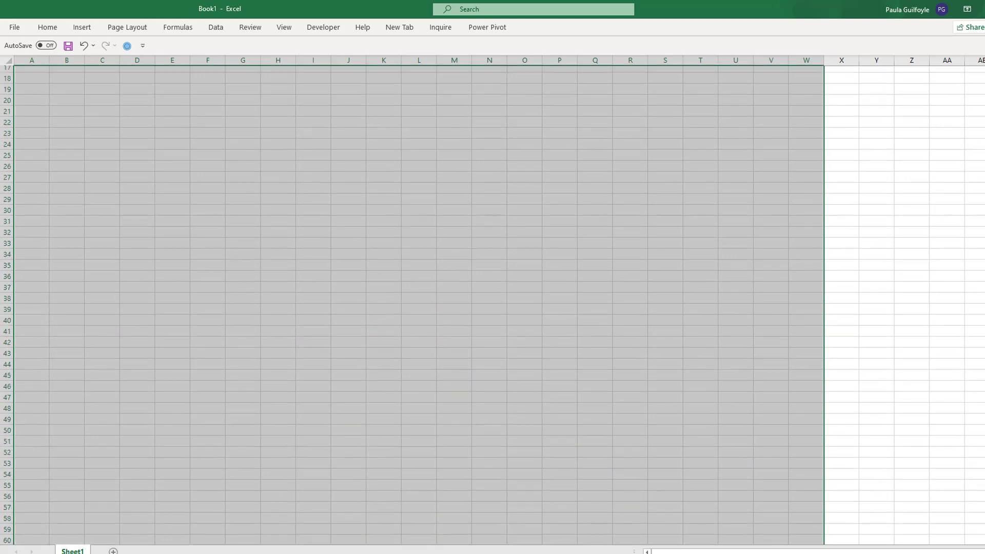
pyautogui.hotkey('ctrl', '1')
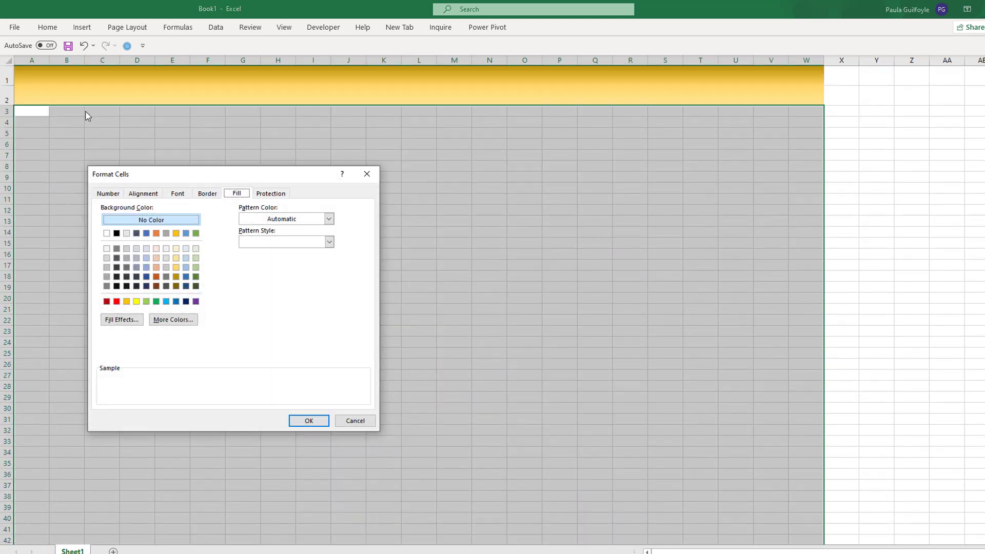
pyautogui.click(176, 249)
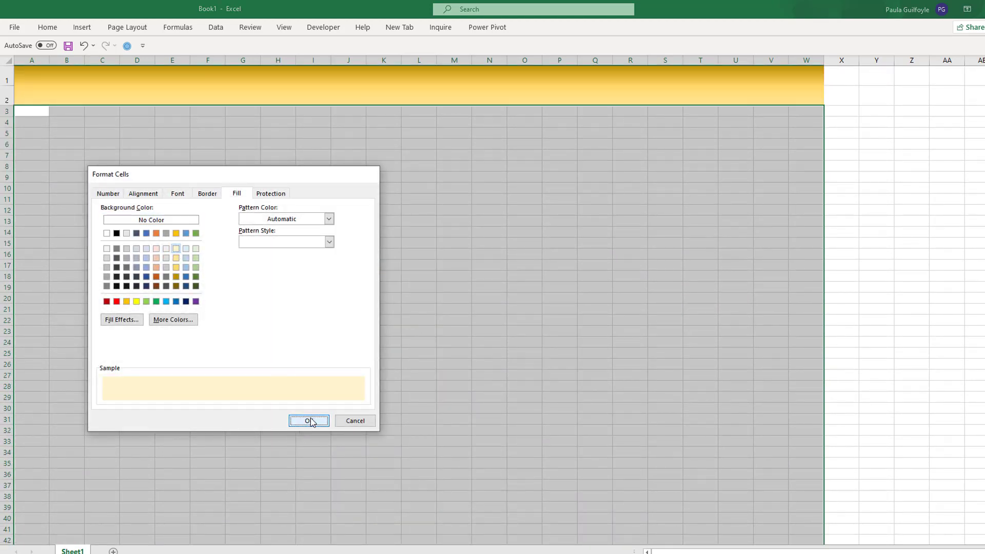
pyautogui.click(309, 421)
pyautogui.click(370, 340)
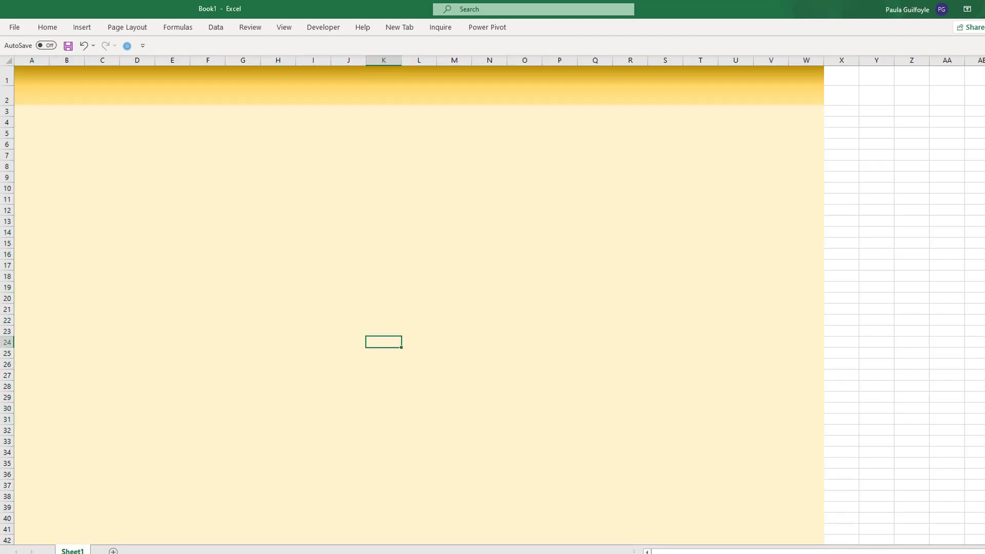
pyautogui.scroll(2, 384, 342)
pyautogui.scroll(1, 492, 301)
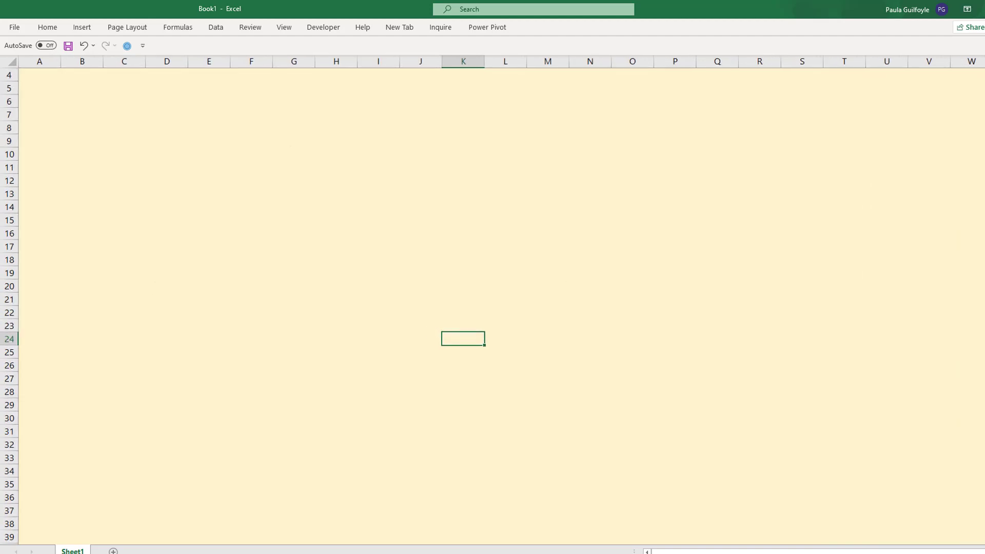
pyautogui.scroll(1, 493, 305)
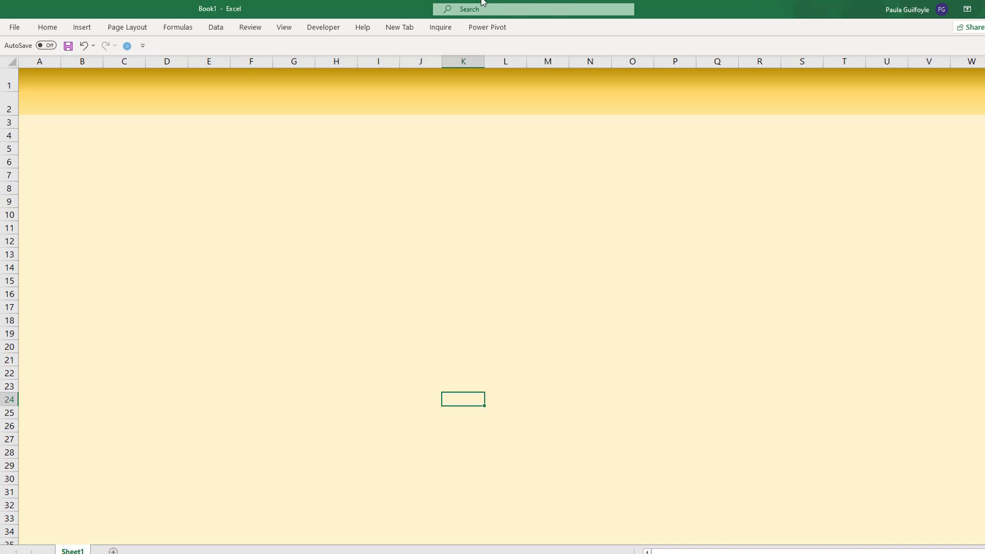
# - Enter the column headings "Coin" in B4 and "Amount Purchased" in C4
pyautogui.click(97, 134)
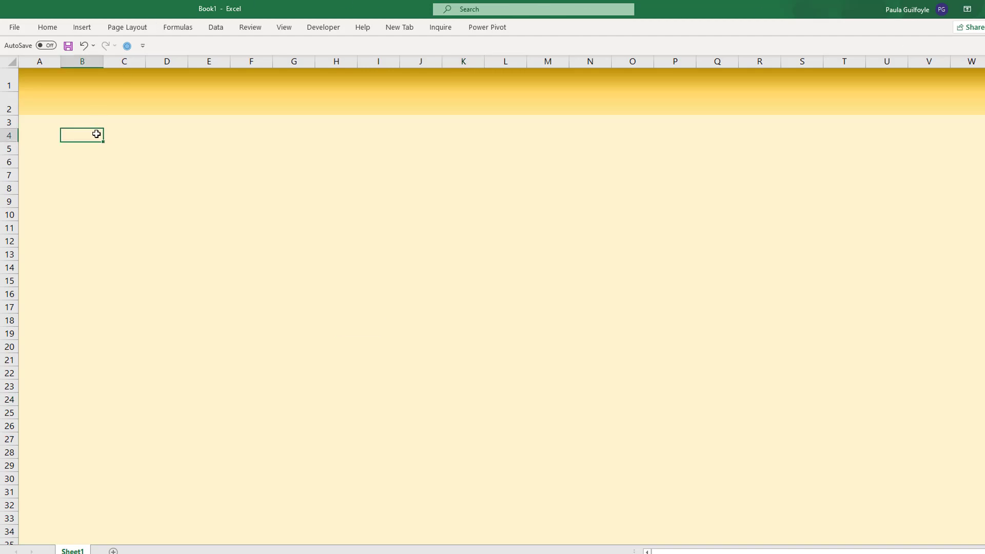
pyautogui.write('Coin')
pyautogui.press('Tab')
pyautogui.write('Amoount')
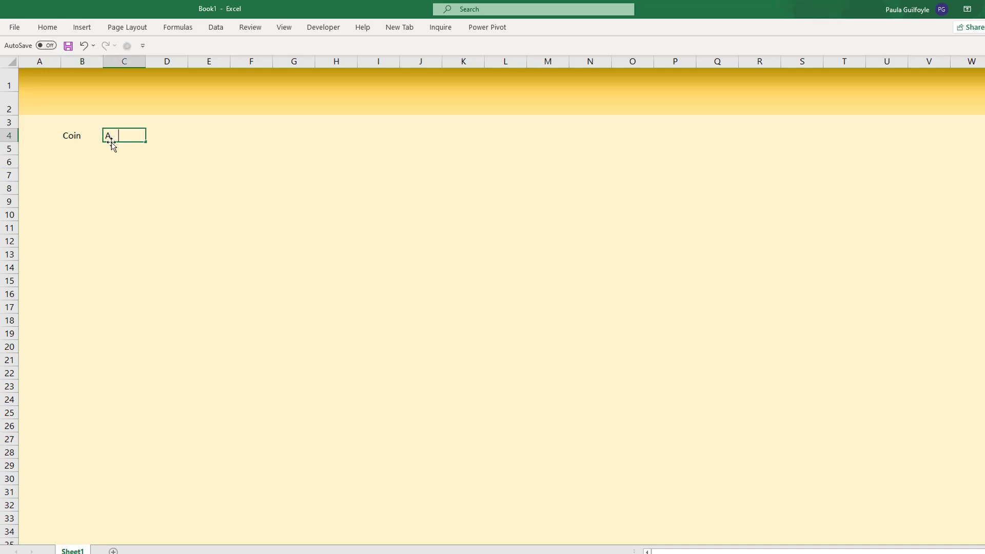
pyautogui.press('BackSpace')
pyautogui.press('BackSpace')
pyautogui.press('BackSpace')
pyautogui.press('BackSpace')
pyautogui.write('unt Purchased')
pyautogui.press('Return')
# - Enter headings in D4:H4 for "Date", the total investment, "Current value", "Profit/loss" and "ROI"
pyautogui.press('Up')
pyautogui.write('Total Inves')
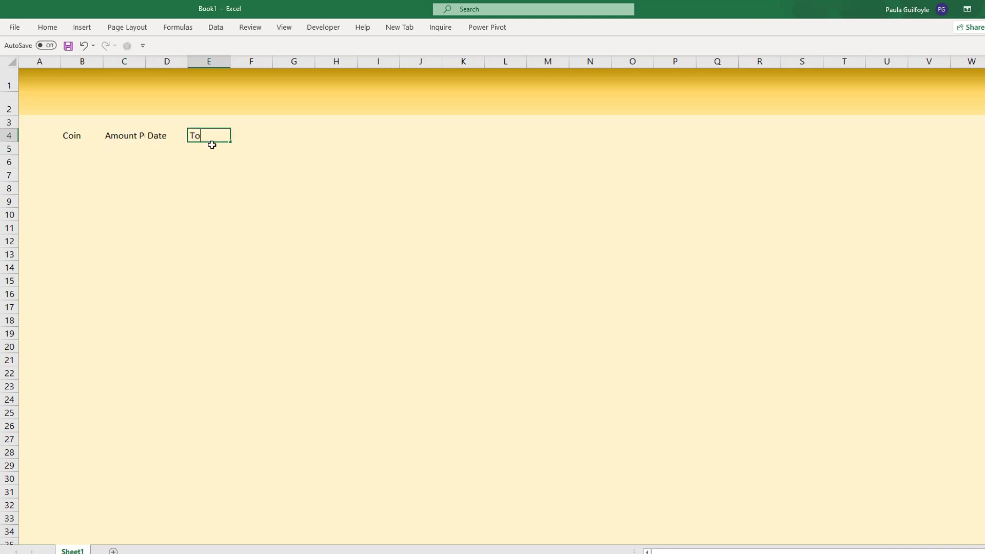
pyautogui.press('Tab')
pyautogui.write('Current value')
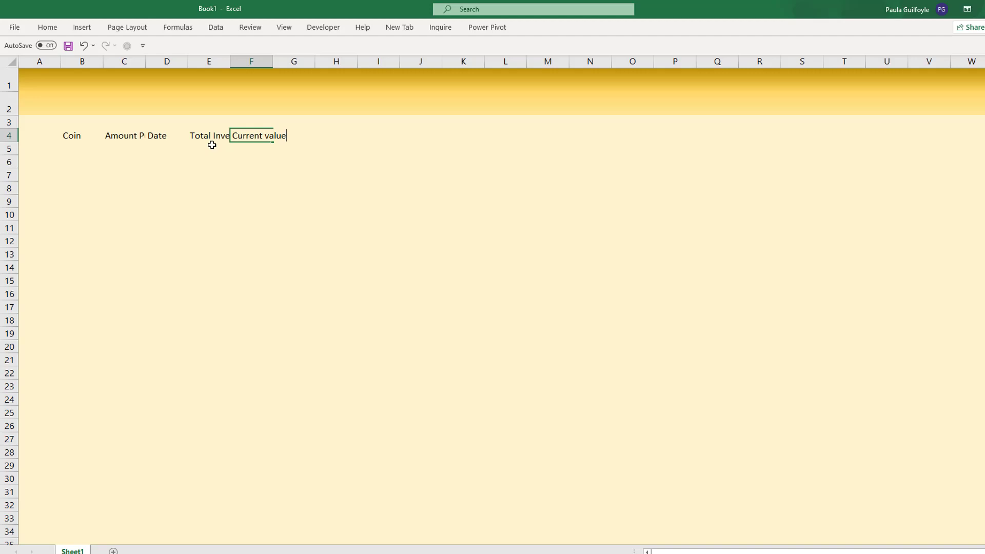
pyautogui.click(303, 139)
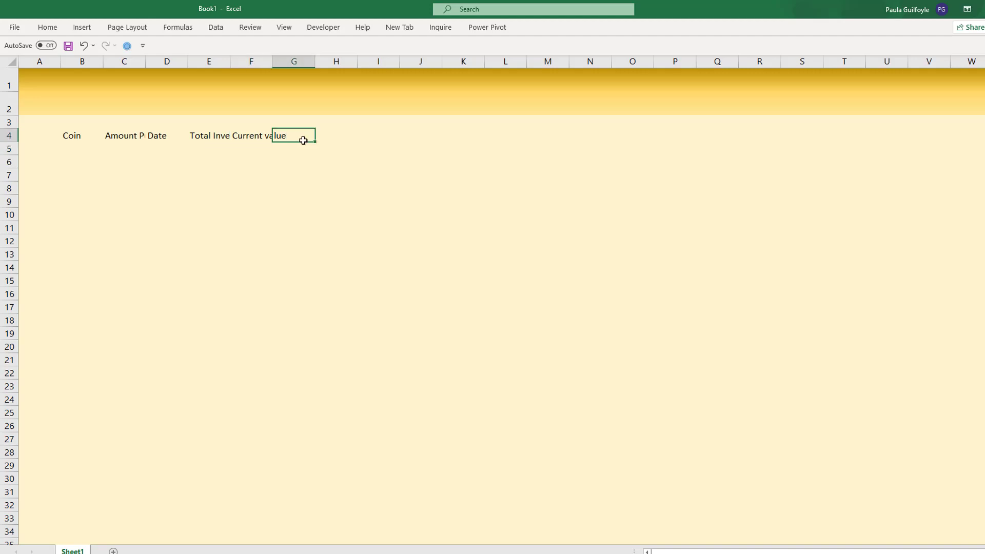
pyautogui.write('Profit/loss')
pyautogui.click(335, 139)
pyautogui.write('ROI')
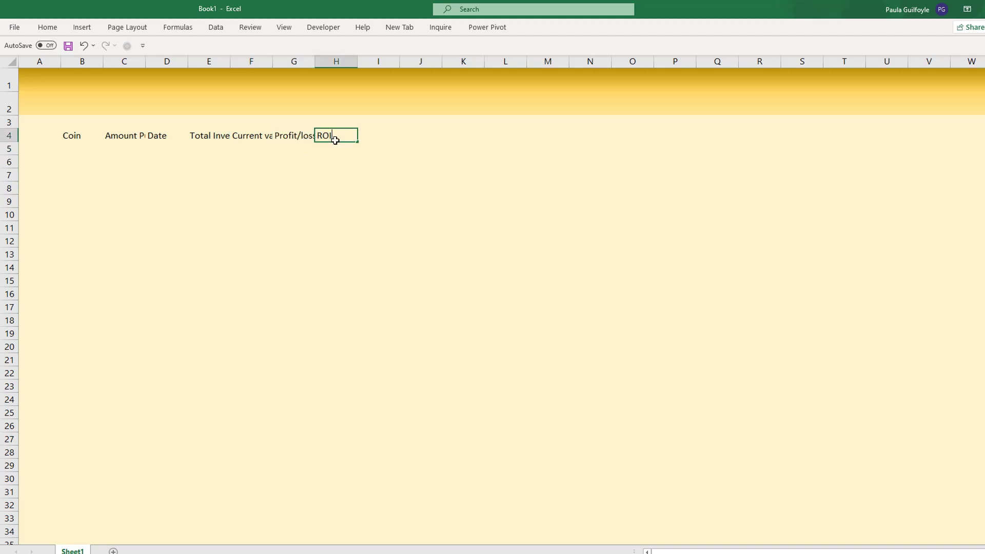
# - Enter the headings "24% change" in I4 and "Current Price" in J4
pyautogui.press('Tab')
pyautogui.write('24%')
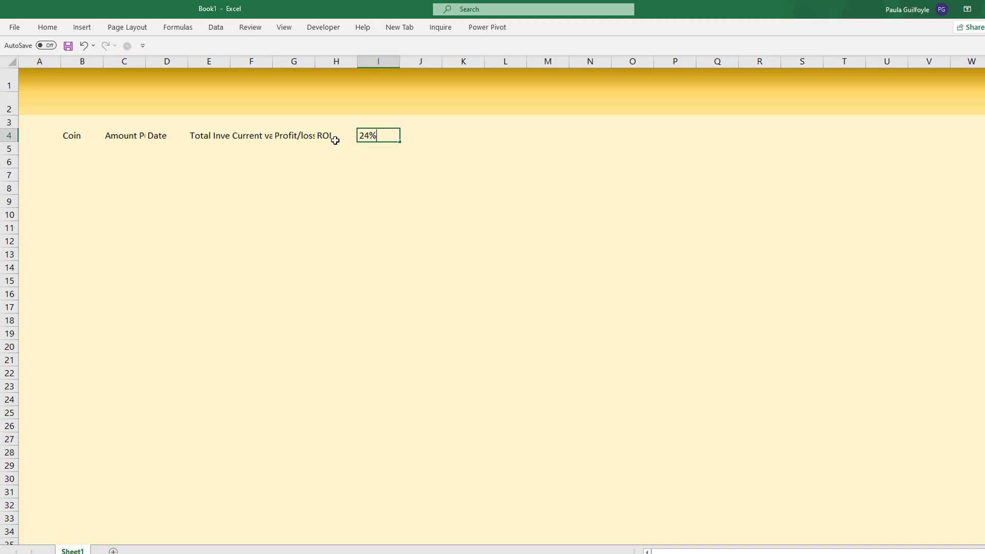
pyautogui.write(' change')
pyautogui.press('Tab')
pyautogui.write('Current Price')
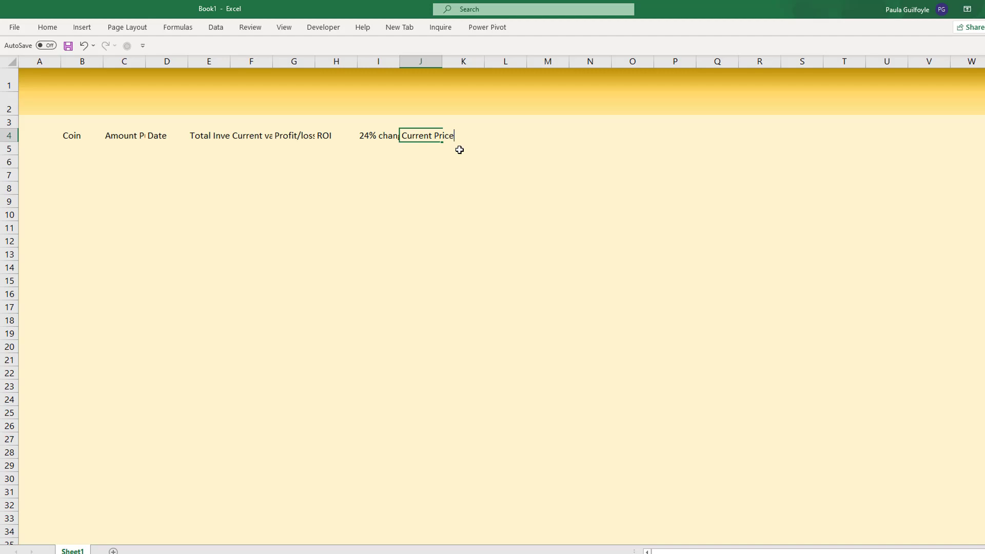
pyautogui.press('Return')
# - Enter the heading "Daily ROI" in K4 to complete the heading row
pyautogui.press('Up')
pyautogui.press('Right')
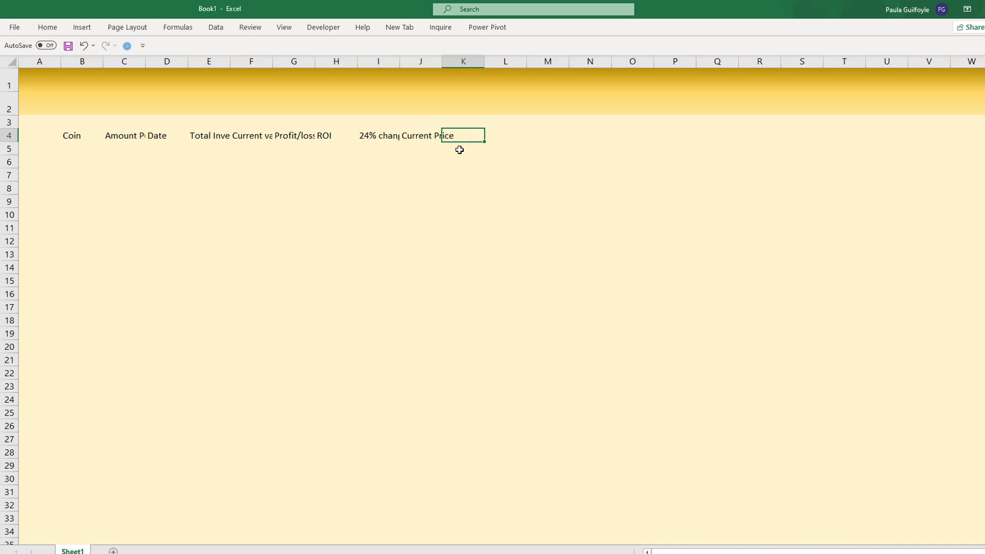
pyautogui.write('Daily ROI')
pyautogui.press('Return')
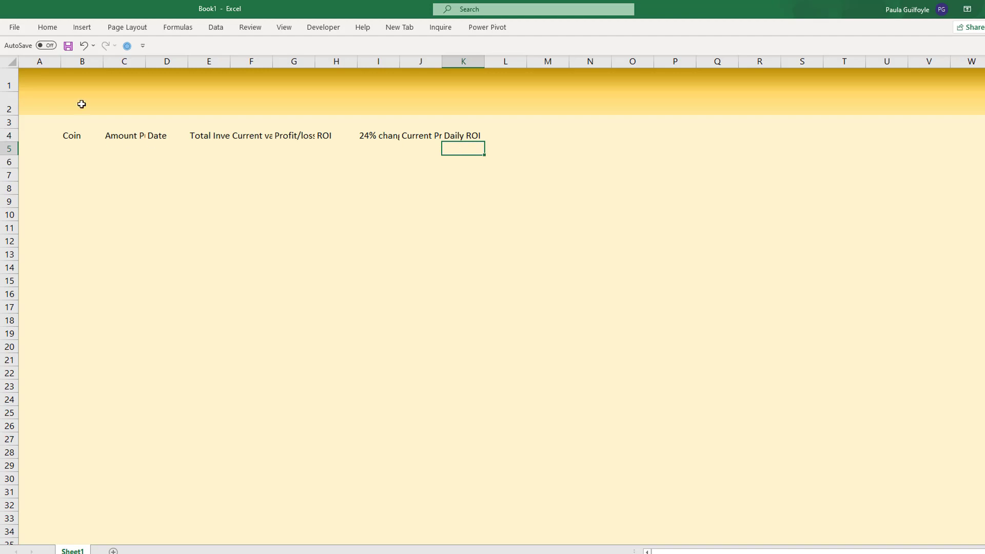
# - Widen columns B to K equally so that every heading in row 4 fits in its cell
pyautogui.moveTo(83, 61); pyautogui.dragTo(515, 62)
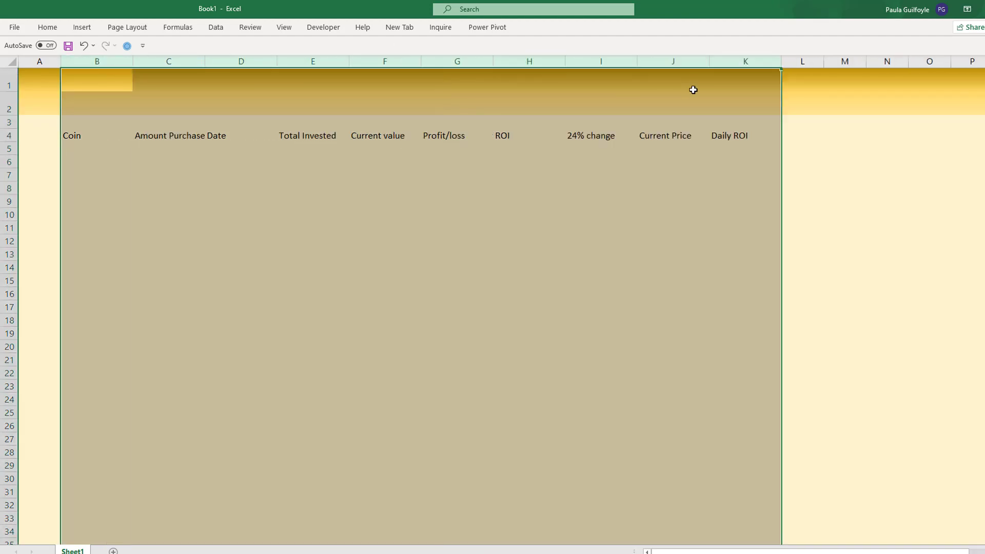
pyautogui.moveTo(781, 62); pyautogui.dragTo(853, 70)
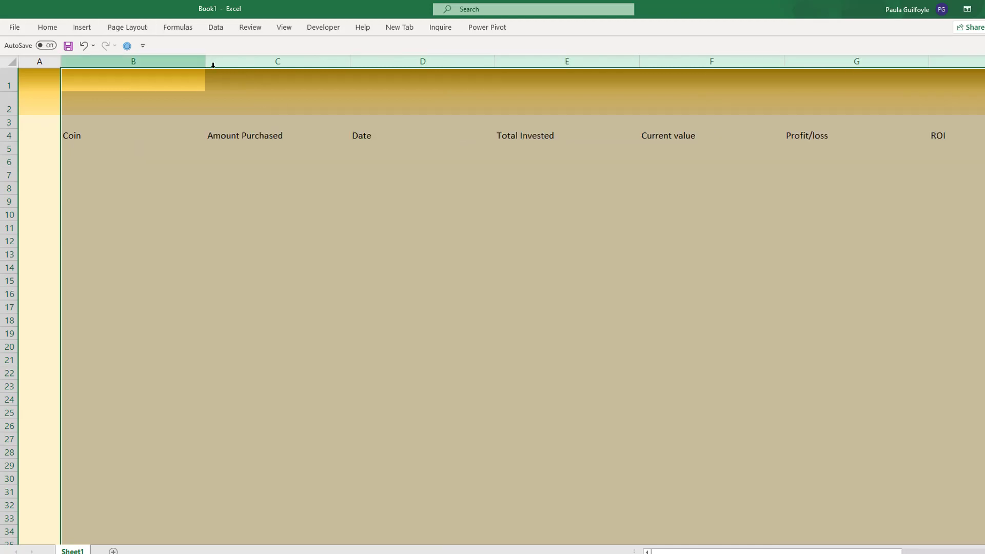
pyautogui.moveTo(205, 61); pyautogui.dragTo(151, 64)
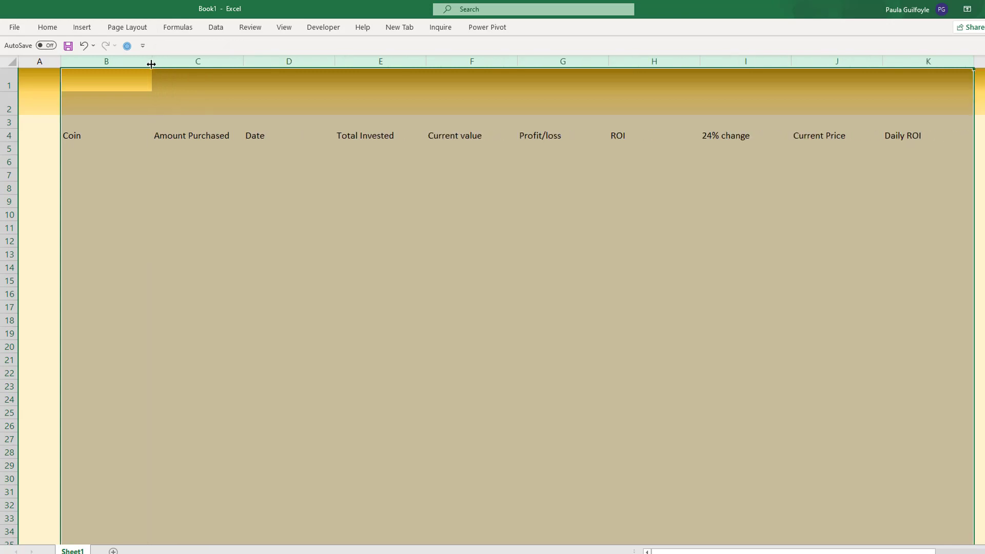
# - Convert the heading range B4:K4 into a table that has headers
pyautogui.moveTo(99, 141); pyautogui.dragTo(924, 137)
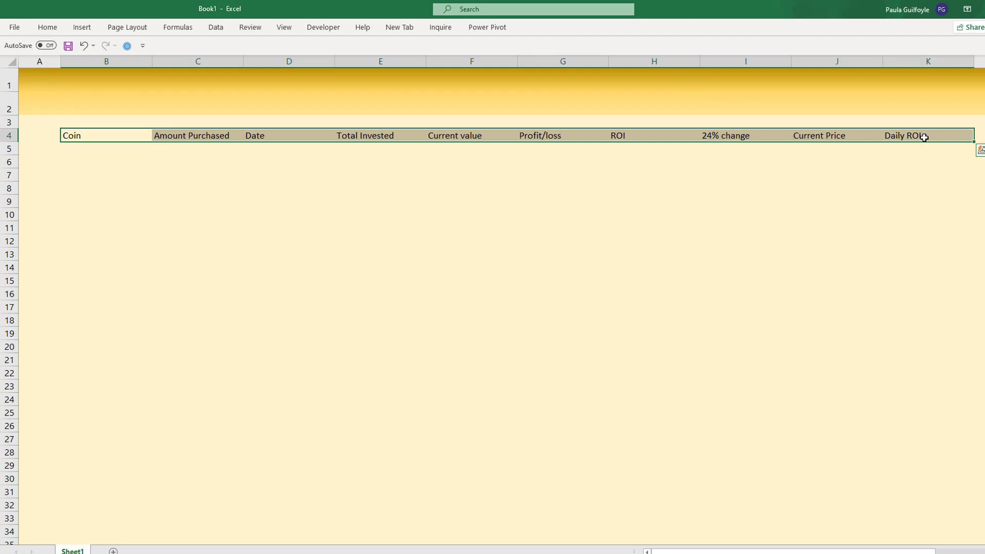
pyautogui.hotkey('ctrl', 't')
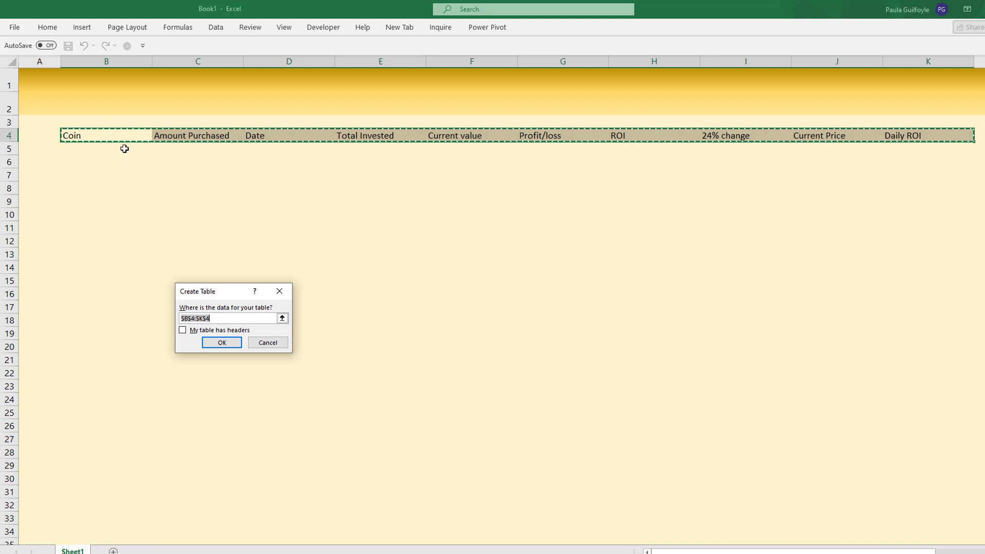
pyautogui.click(183, 331)
pyautogui.click(220, 343)
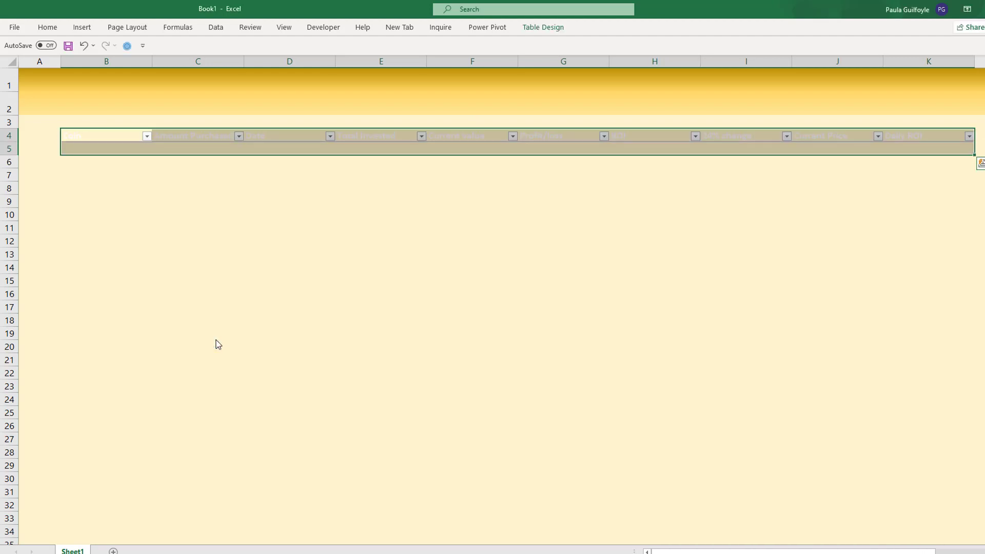
# - Give the whole table the plain, uncoloured first style of the Light table styles
pyautogui.click(85, 144)
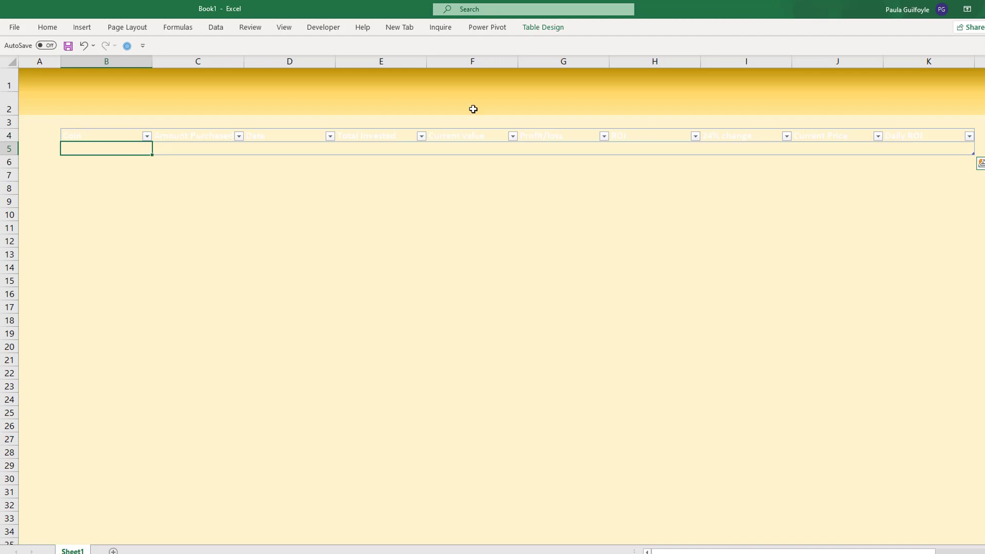
pyautogui.hotkey('shift', 'Right')
pyautogui.hotkey('shift', 'Right')
pyautogui.hotkey('shift', 'Right')
pyautogui.hotkey('shift', 'Right')
pyautogui.hotkey('shift', 'Right')
pyautogui.click(118, 137)
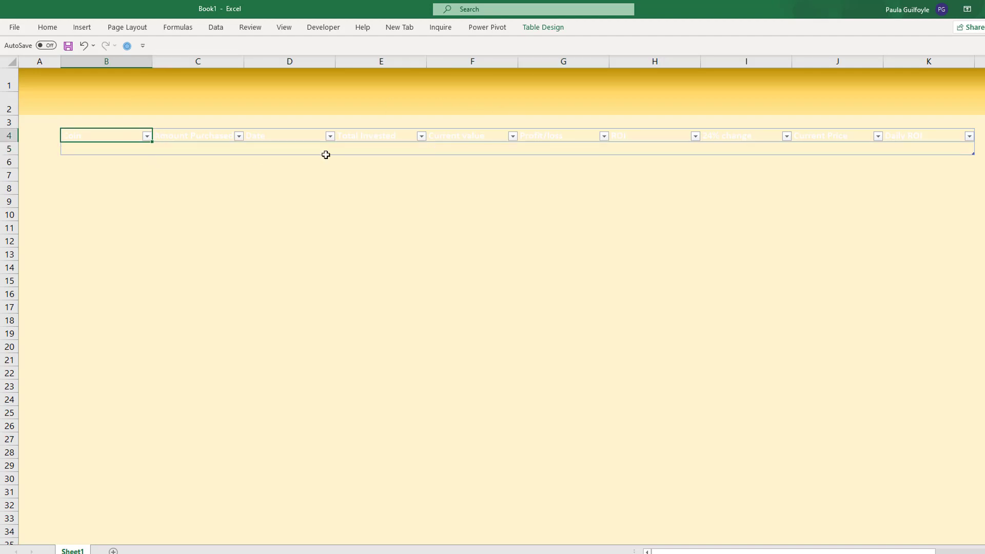
pyautogui.moveTo(326, 155); pyautogui.dragTo(958, 153)
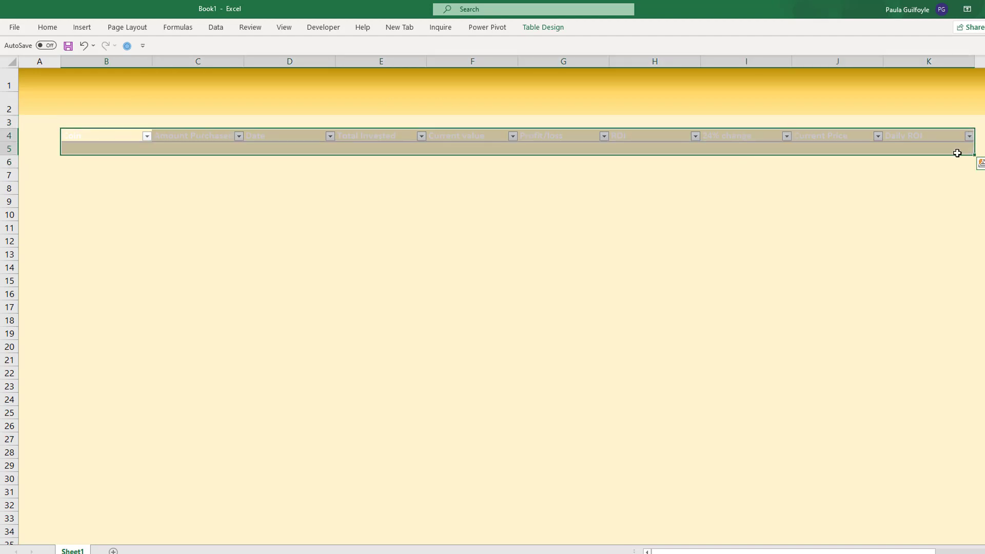
pyautogui.click(556, 29)
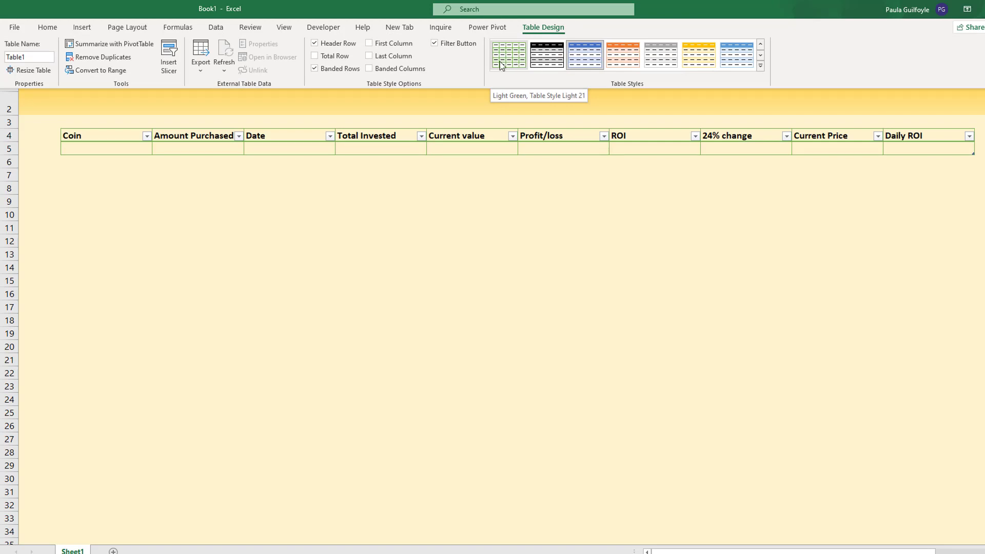
pyautogui.click(761, 67)
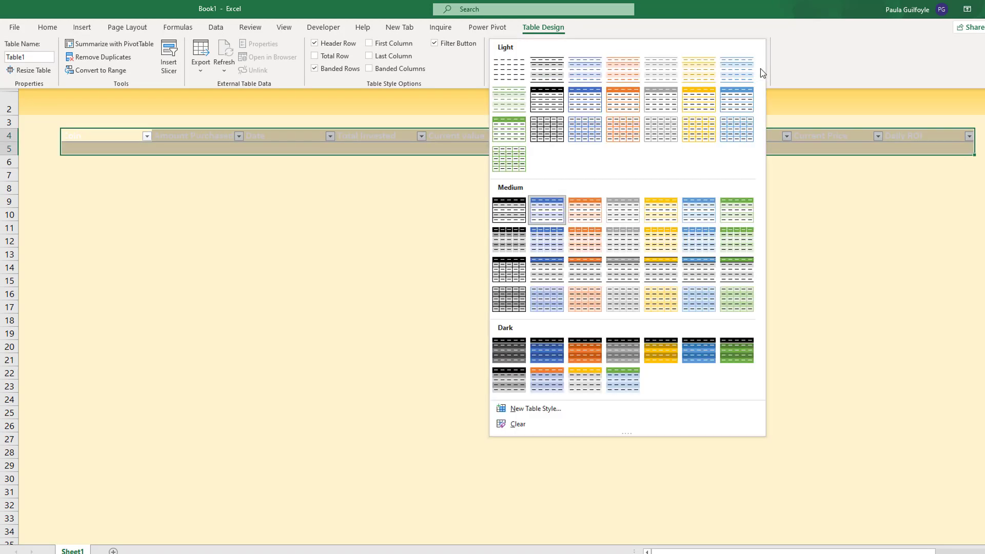
pyautogui.click(507, 73)
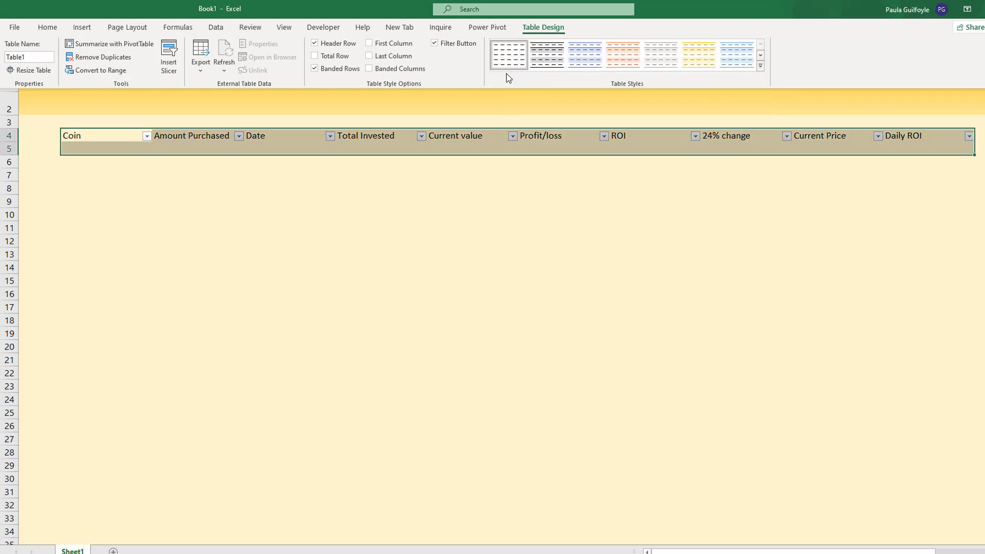
# - Make the table headings in B4:K4 bold and centre them horizontally
pyautogui.click(91, 136)
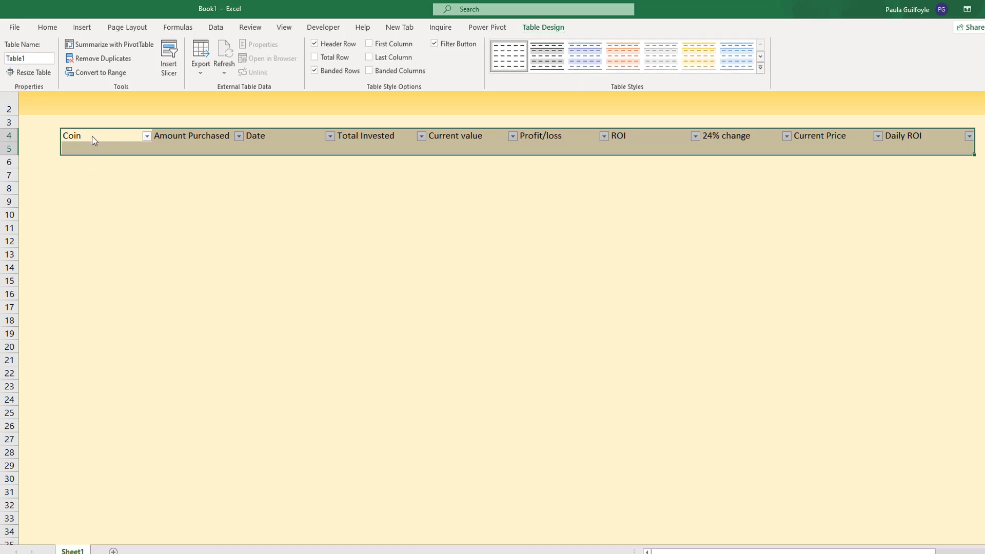
pyautogui.moveTo(91, 136); pyautogui.dragTo(908, 136)
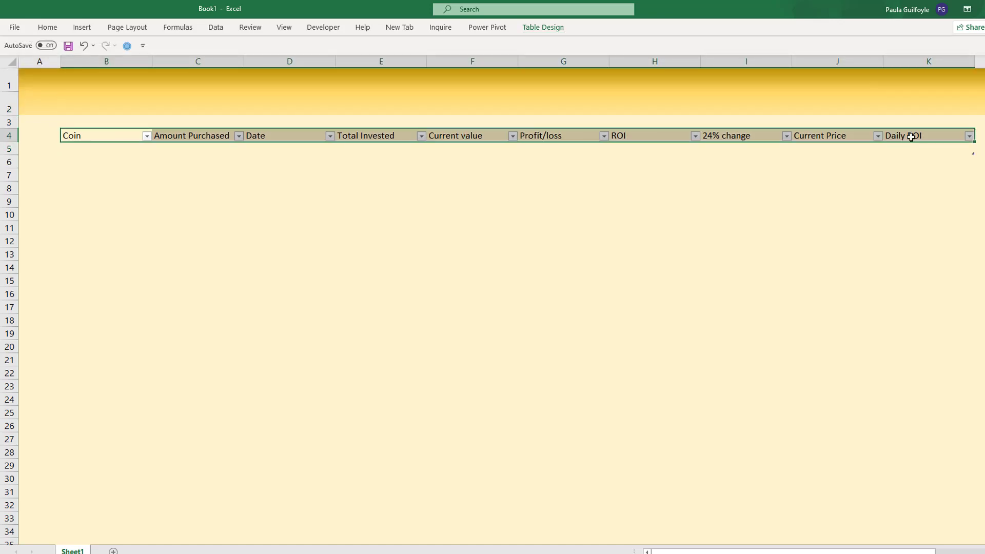
pyautogui.click(47, 27)
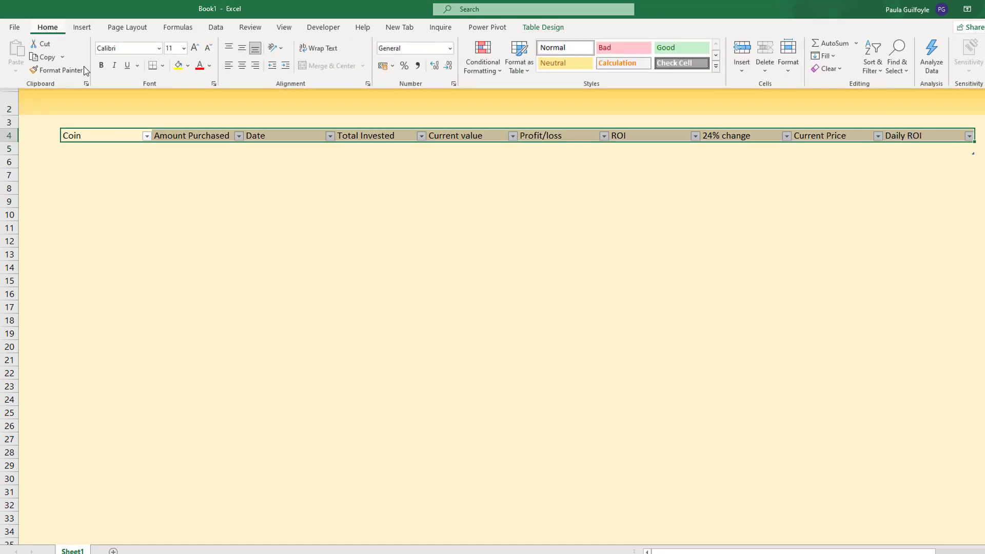
pyautogui.click(102, 68)
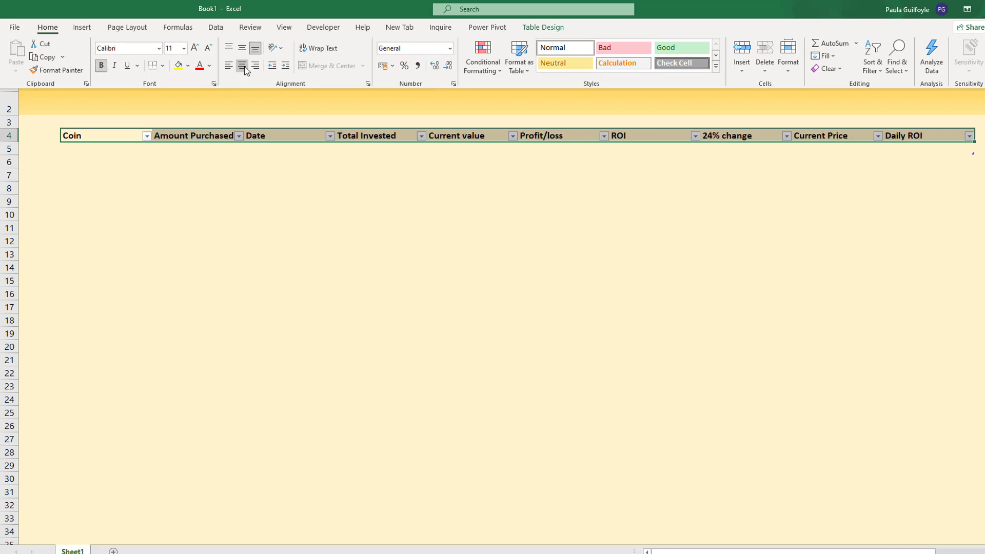
pyautogui.click(245, 67)
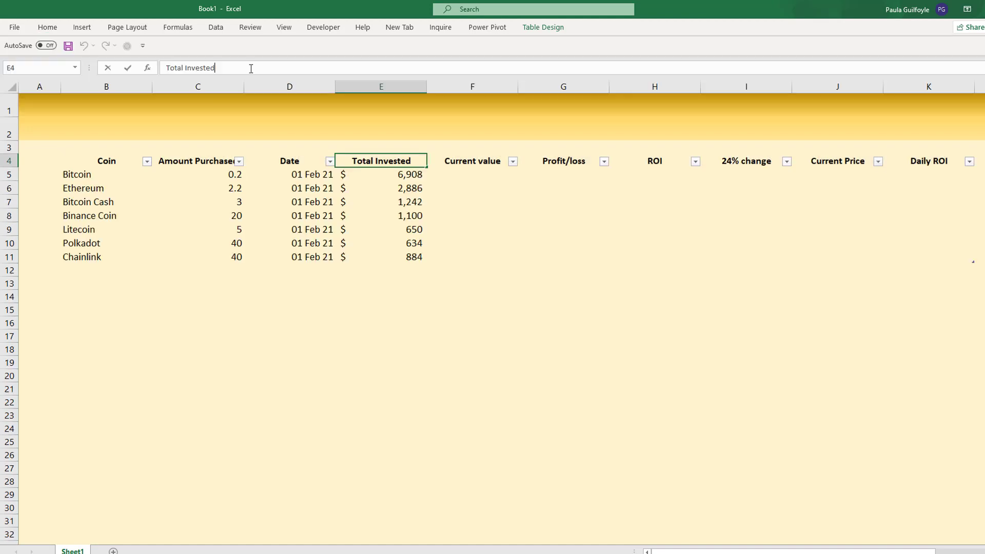
# - Add a dollar sign to the headings in E4 and F4, making them "Total Invested $" and "Current value $"
pyautogui.click(251, 68)
pyautogui.write('$')
pyautogui.click(469, 159)
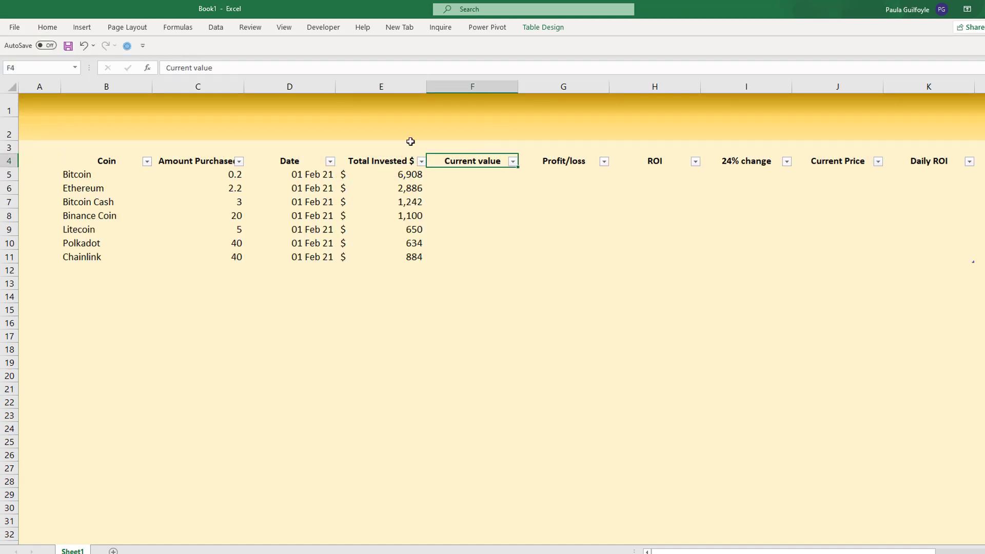
pyautogui.click(239, 72)
pyautogui.write('$')
pyautogui.press('BackSpace')
pyautogui.write('$')
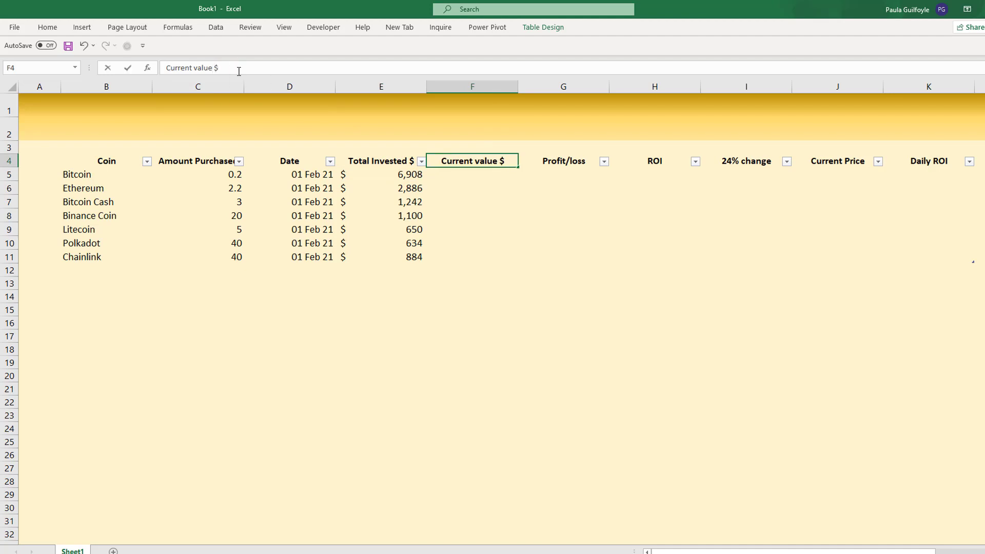
pyautogui.press('Tab')
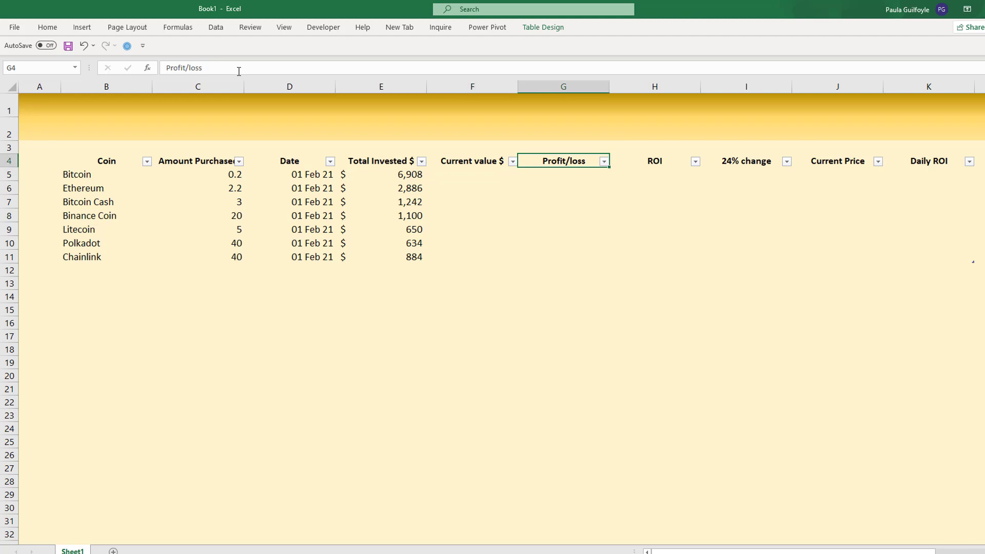
# - Add a dollar sign to the headings in G4 and J4, making them "Profit/loss $" and "Current Price $"
pyautogui.click(218, 63)
pyautogui.write('$')
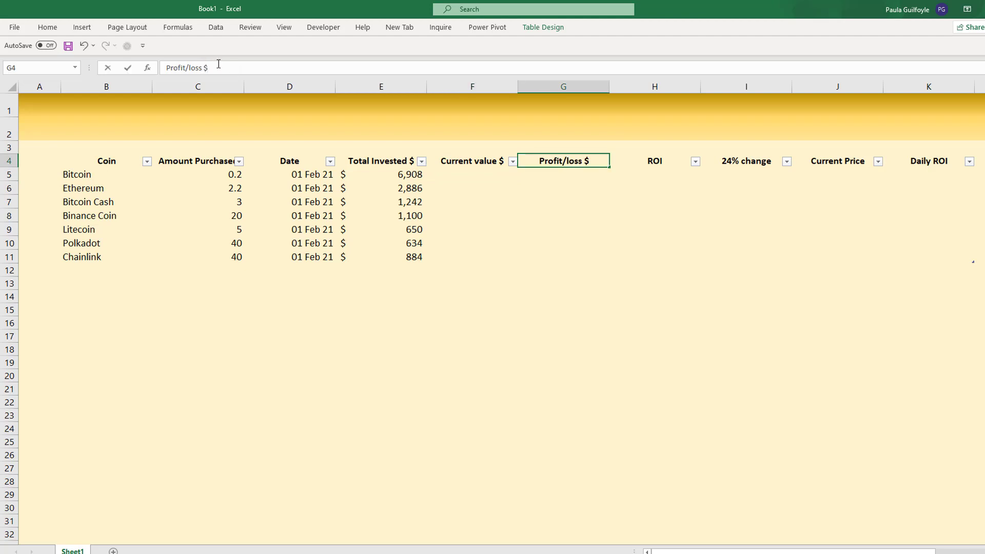
pyautogui.press('Return')
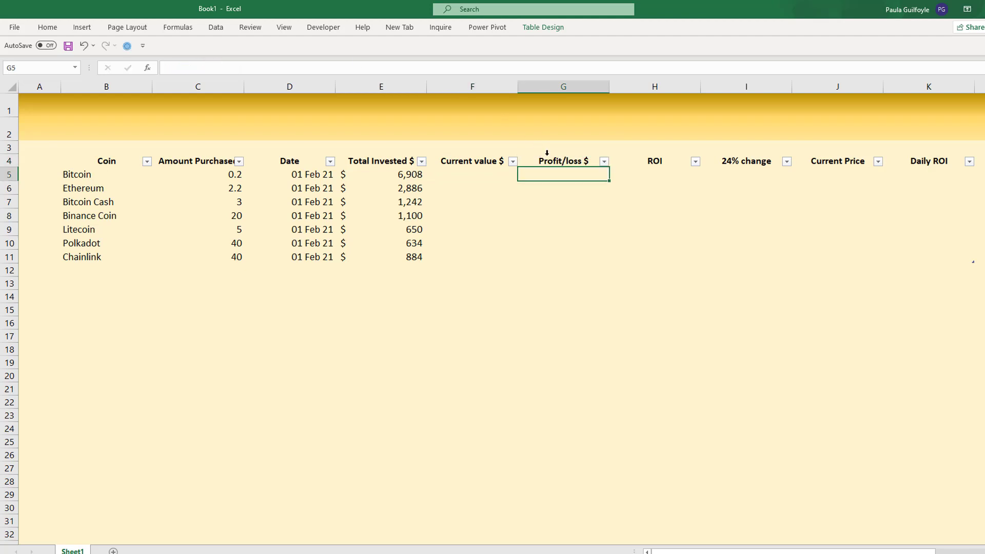
pyautogui.click(839, 163)
pyautogui.click(232, 66)
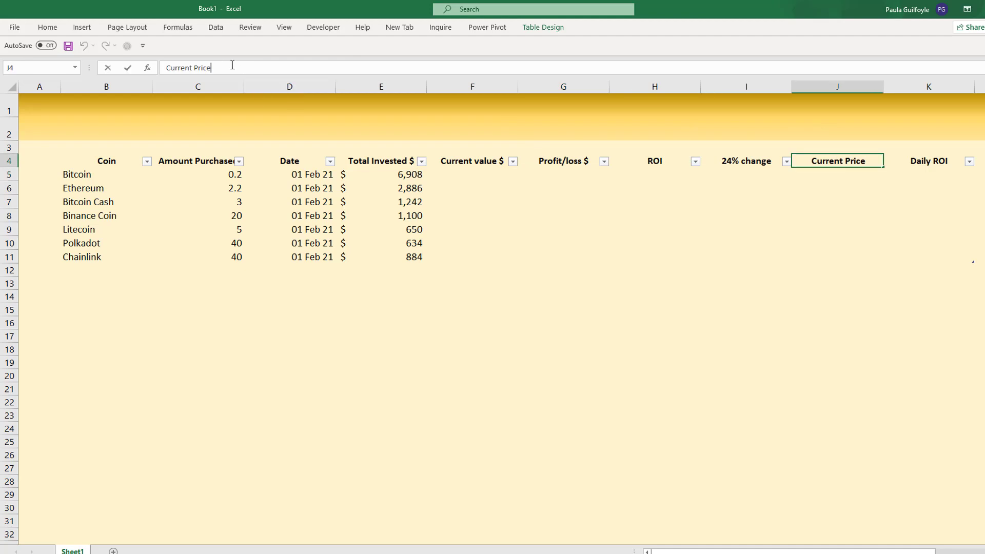
pyautogui.write('$')
pyautogui.press('Return')
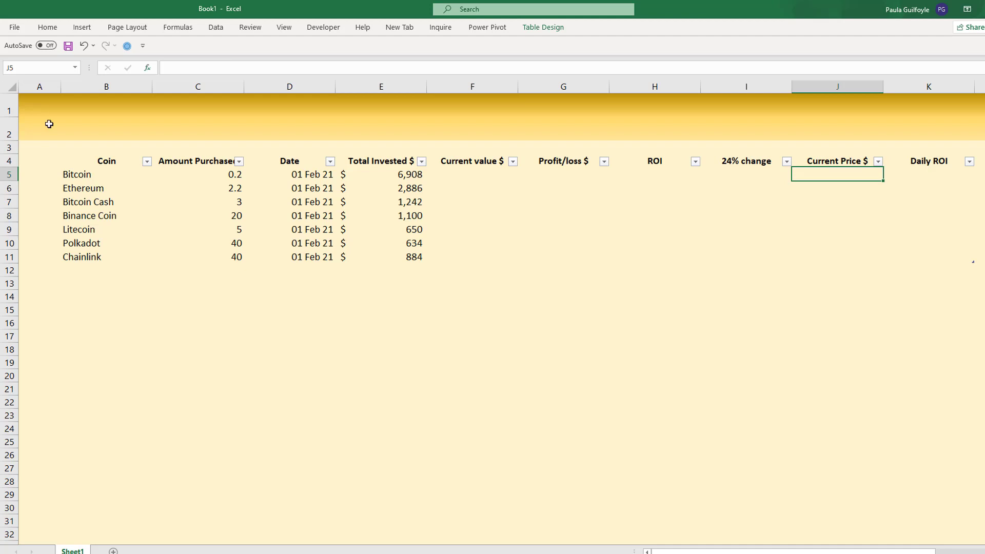
# - Copy the gold gradient formatting of row 2 to row 12, directly below the table, with Format Painter
pyautogui.moveTo(26, 125); pyautogui.dragTo(977, 128)
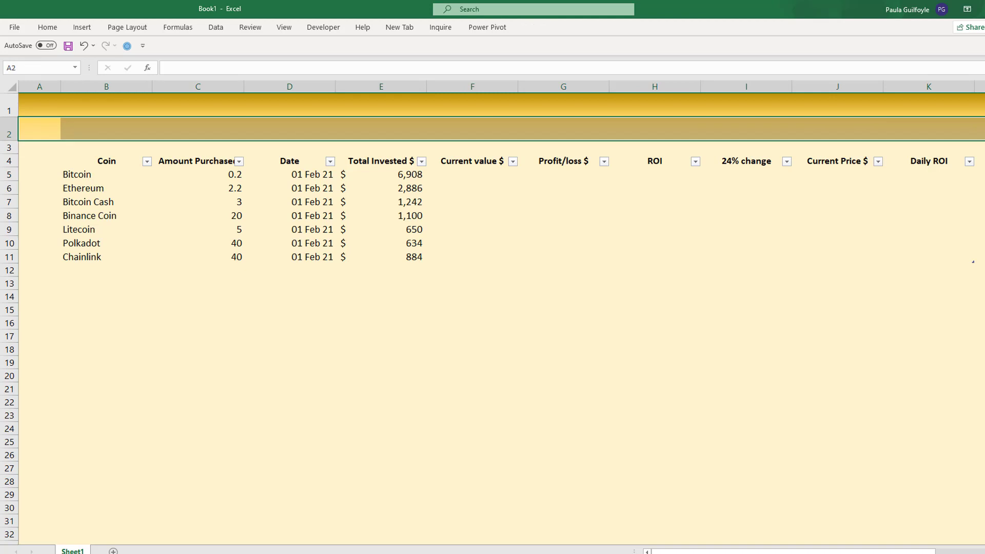
pyautogui.click(45, 28)
pyautogui.click(51, 70)
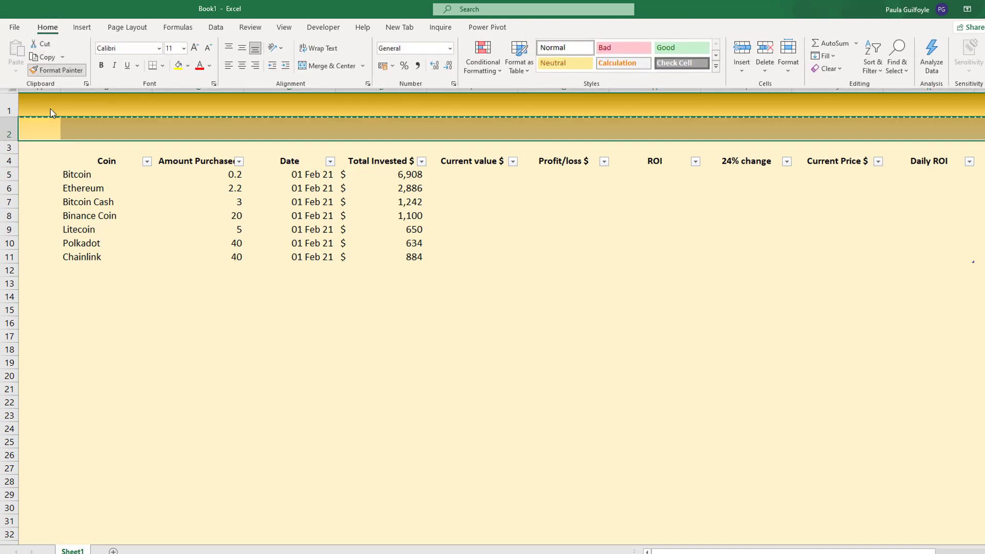
pyautogui.click(22, 270)
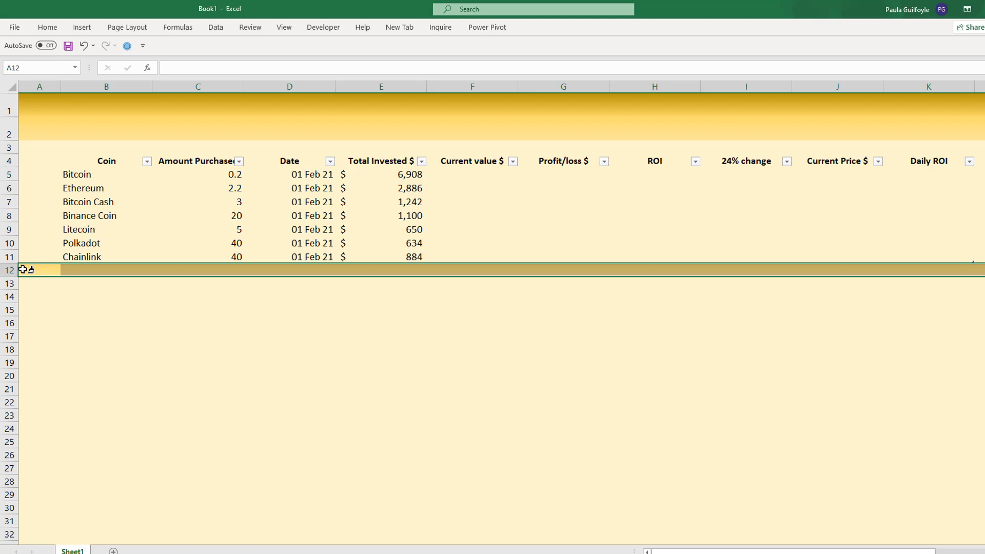
# - Enter the summary labels "Cost" in B14 and "Profit/Loss" in D14
pyautogui.click(71, 299)
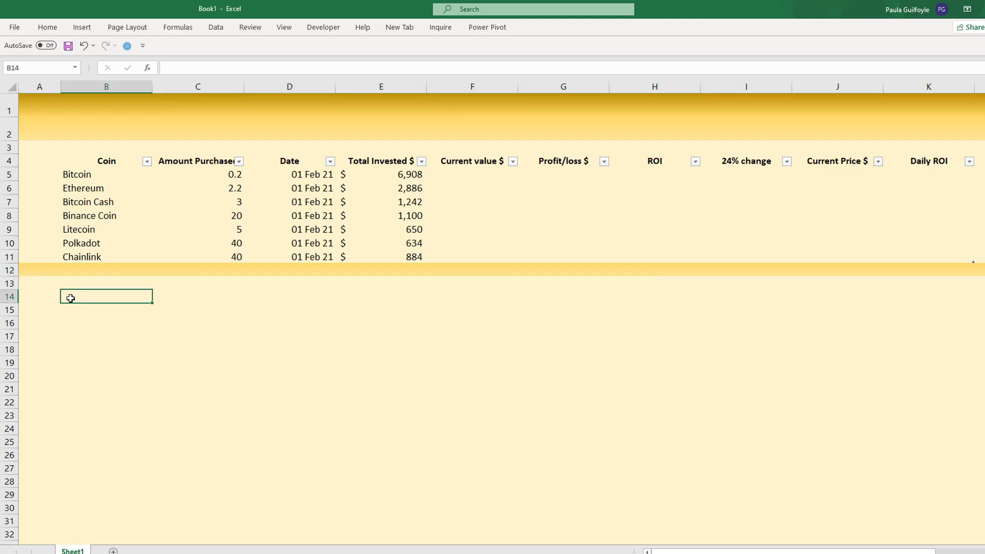
pyautogui.write('Co')
pyautogui.press('Tab')
pyautogui.press('Tab')
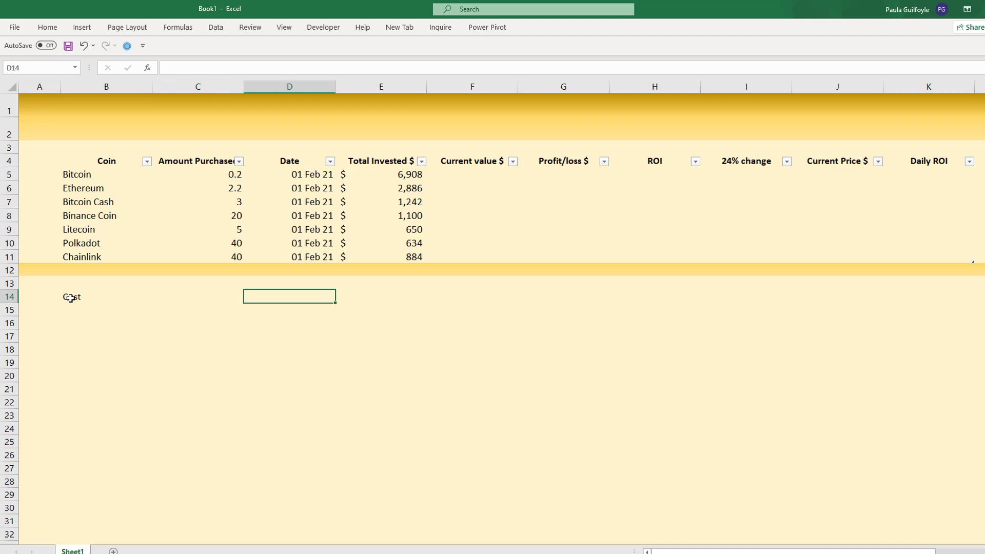
pyautogui.write('Profit/Loss')
pyautogui.press('Tab')
pyautogui.press('Tab')
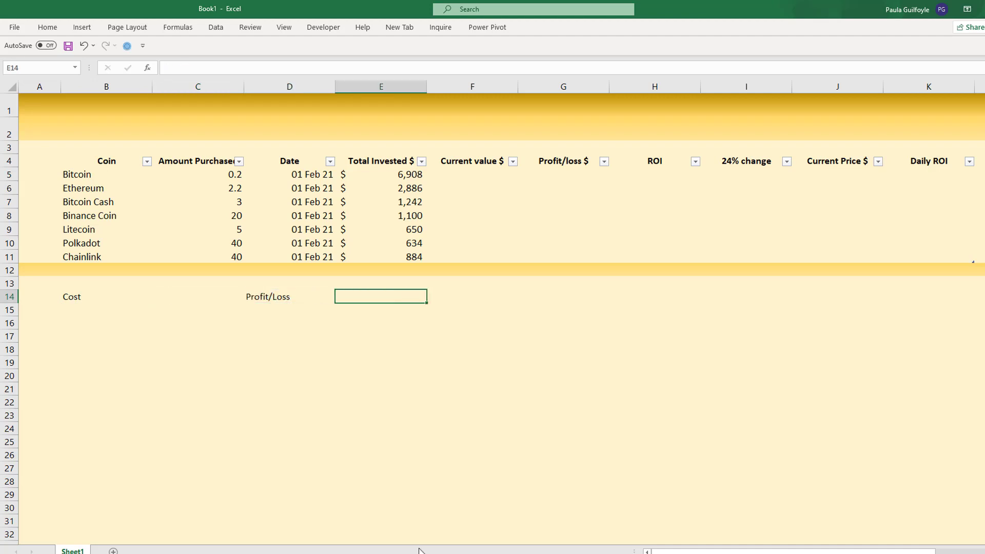
# - Enter the summary label "Holding" in F14
pyautogui.write('HOI')
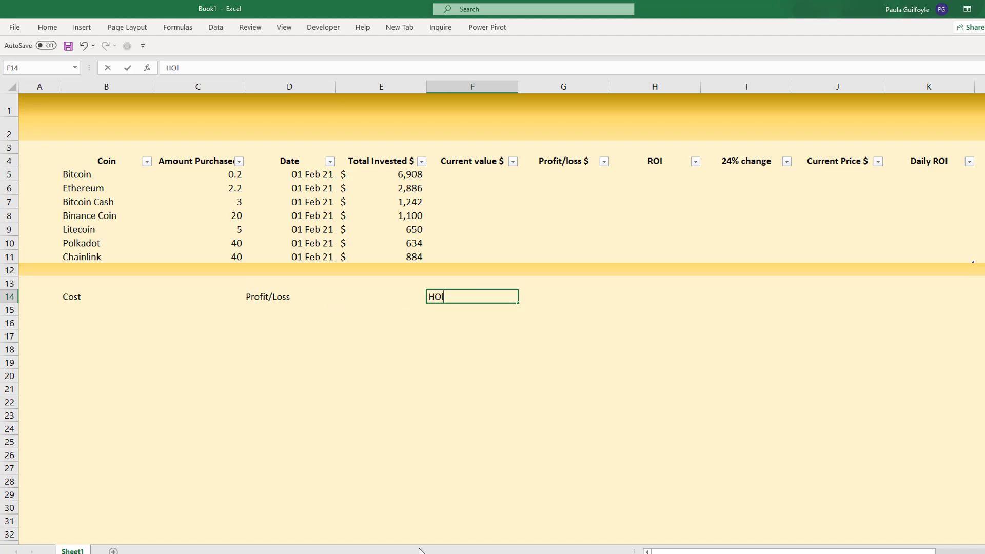
pyautogui.press('BackSpace')
pyautogui.press('BackSpace')
pyautogui.write('olding')
pyautogui.press('Tab')
pyautogui.press('Tab')
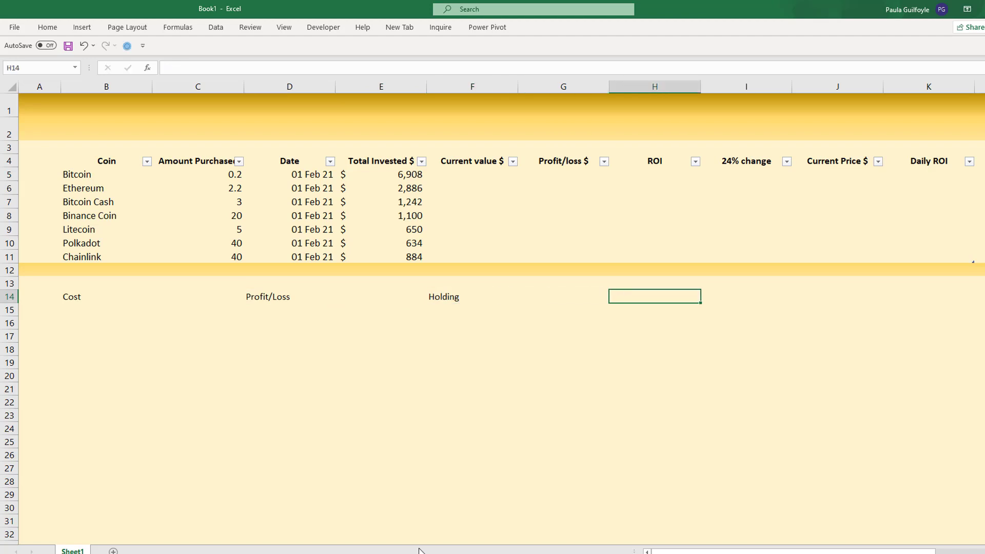
# - Enter the summary labels "Worst Return" in H14 and "Best Return" in J14
pyautogui.write('Worst Retur')
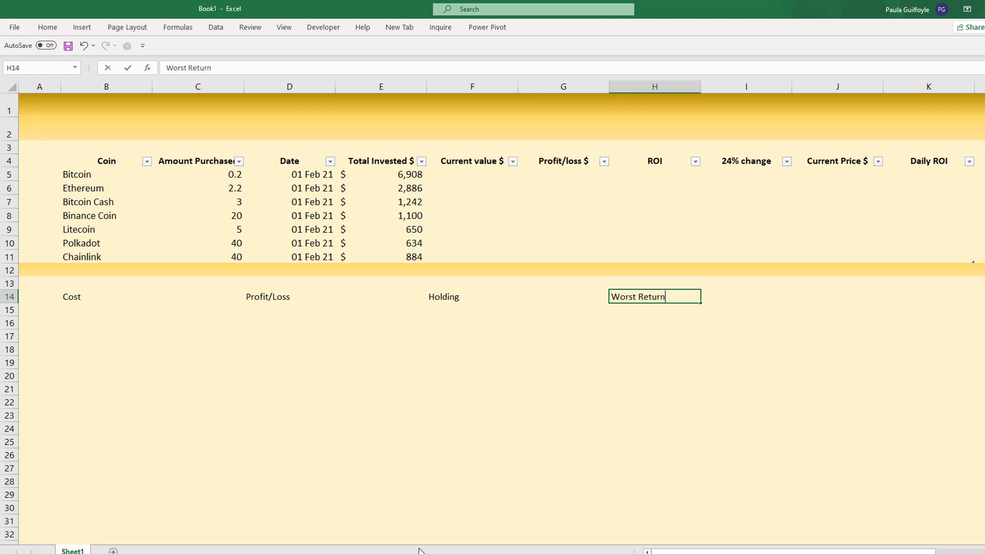
pyautogui.write('n')
pyautogui.press('Tab')
pyautogui.press('Tab')
pyautogui.write('Bes')
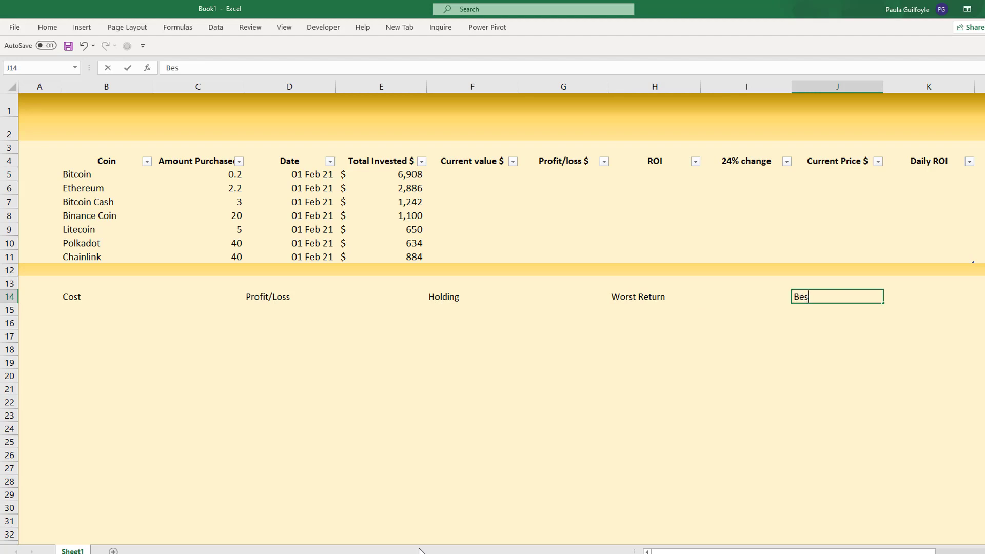
pyautogui.write('t Return')
pyautogui.press('Return')
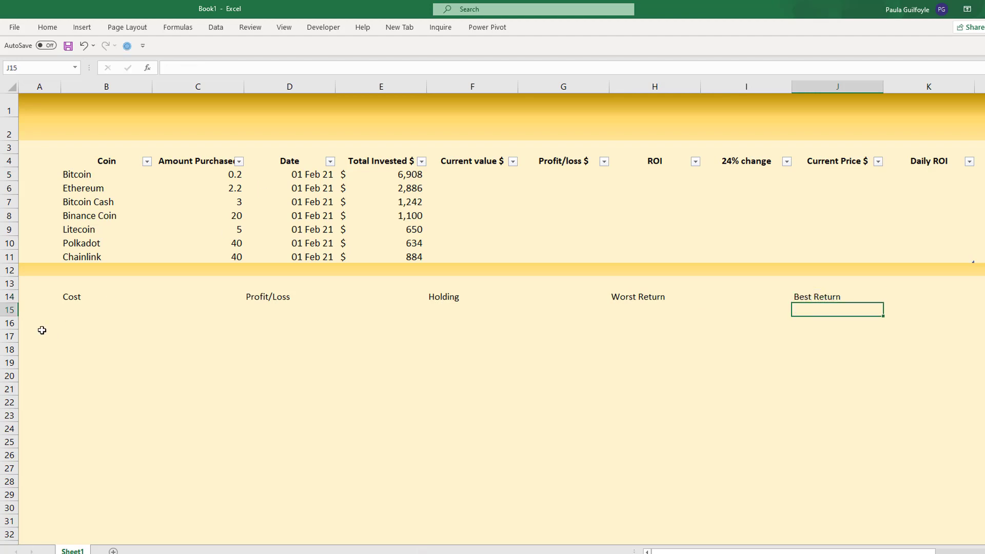
# - Give the five summary labels in B14, D14, F14, H14 and J14 a dark gold fill and a pale gold font colour
pyautogui.click(77, 295)
pyautogui.keyDown('ctrl'); pyautogui.click(276, 295); pyautogui.keyUp('ctrl')
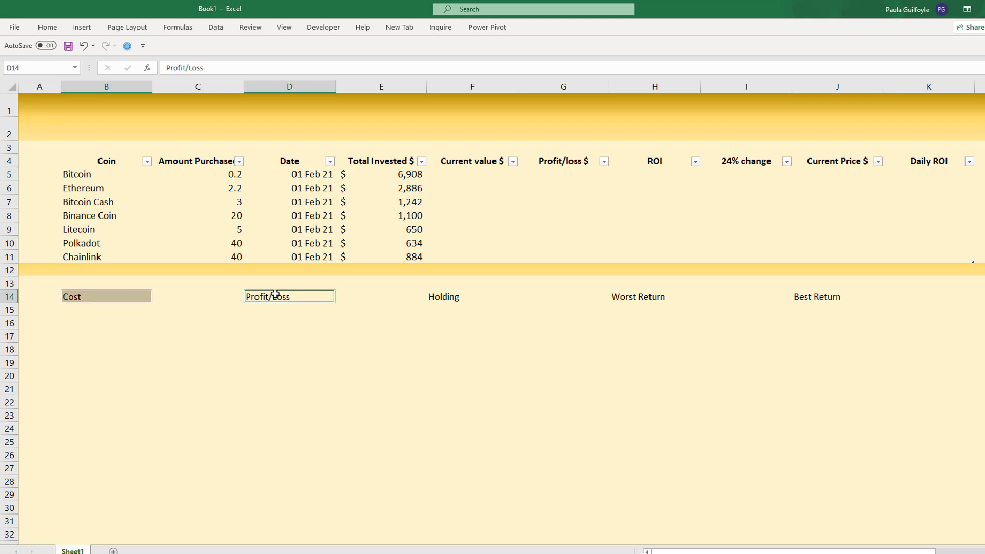
pyautogui.keyDown('ctrl'); pyautogui.click(443, 299); pyautogui.keyUp('ctrl')
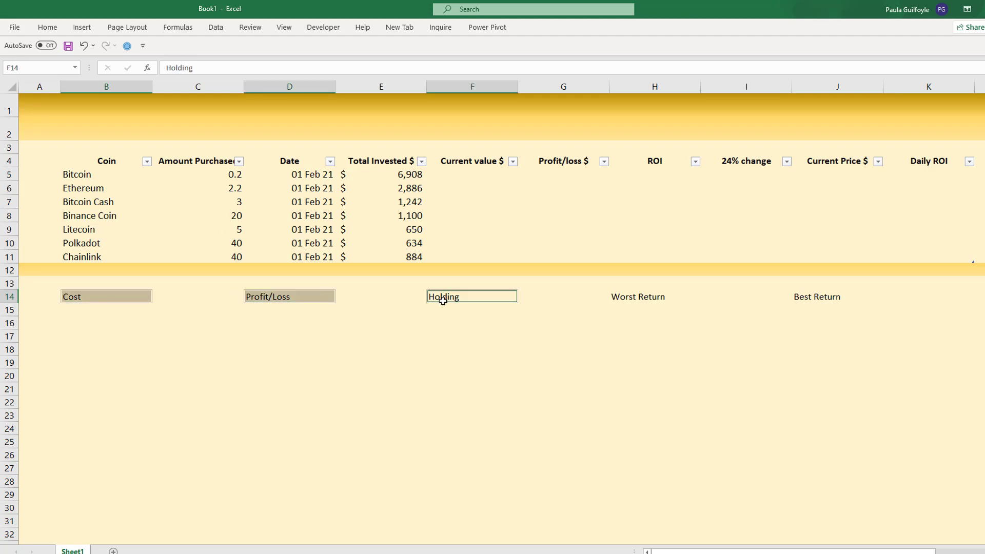
pyautogui.keyDown('ctrl'); pyautogui.click(637, 295); pyautogui.keyUp('ctrl')
pyautogui.keyDown('ctrl'); pyautogui.click(807, 296); pyautogui.keyUp('ctrl')
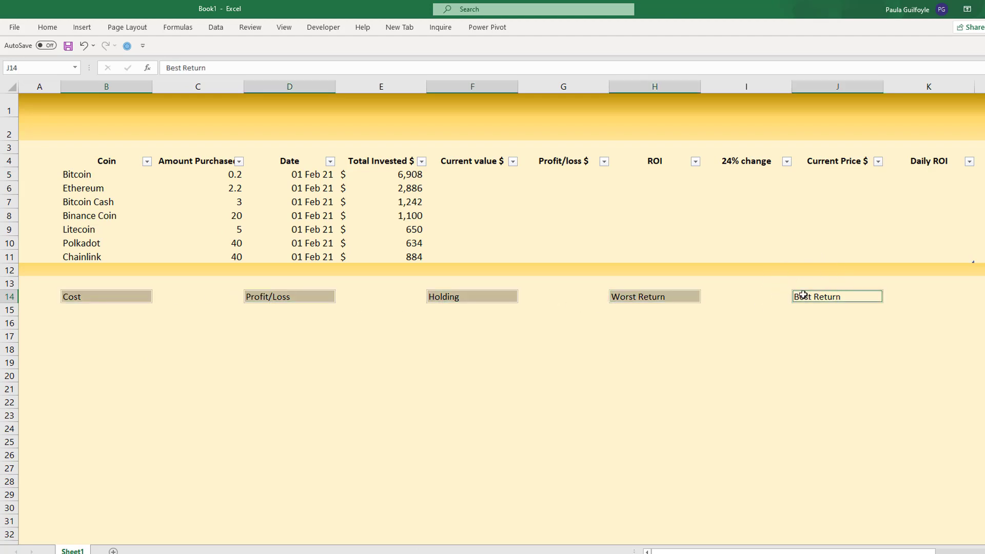
pyautogui.click(48, 28)
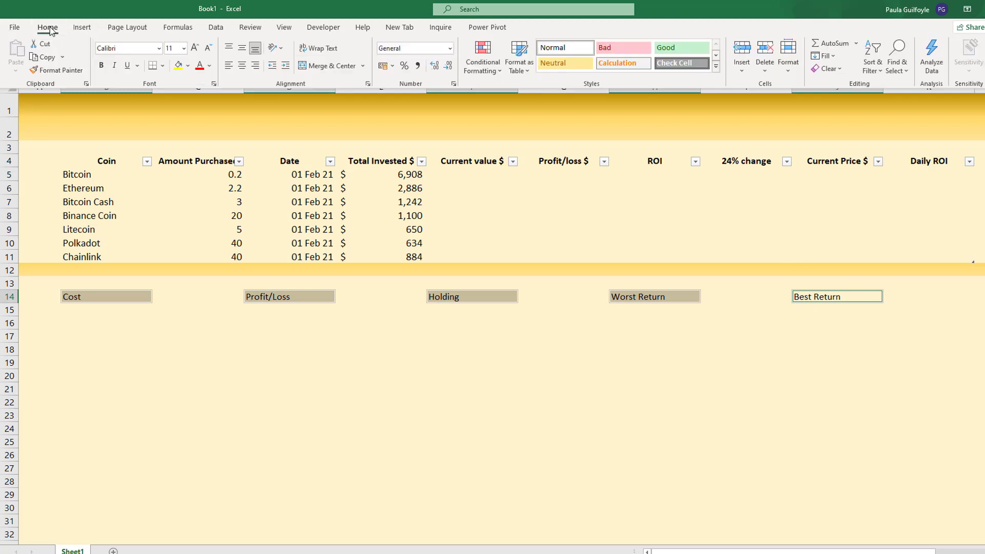
pyautogui.click(189, 66)
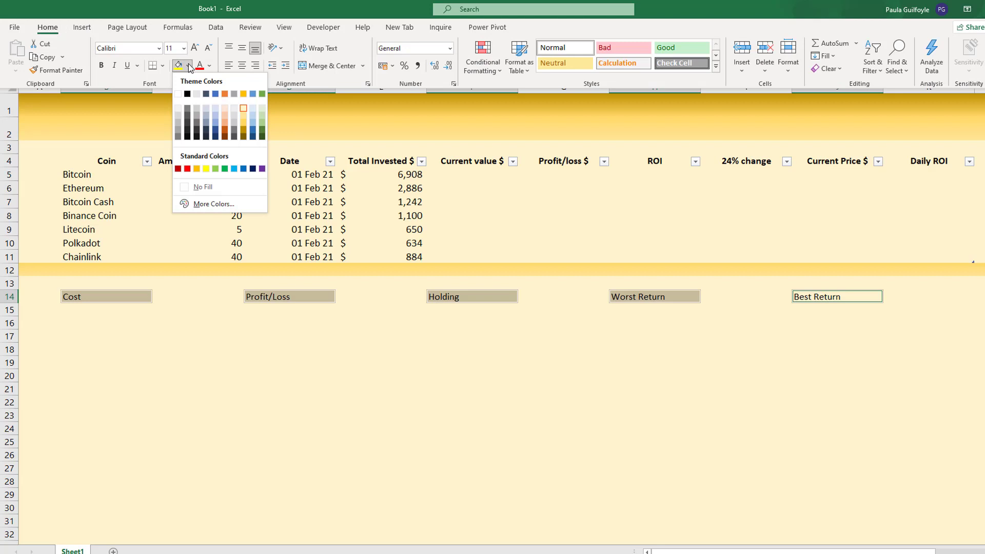
pyautogui.click(245, 132)
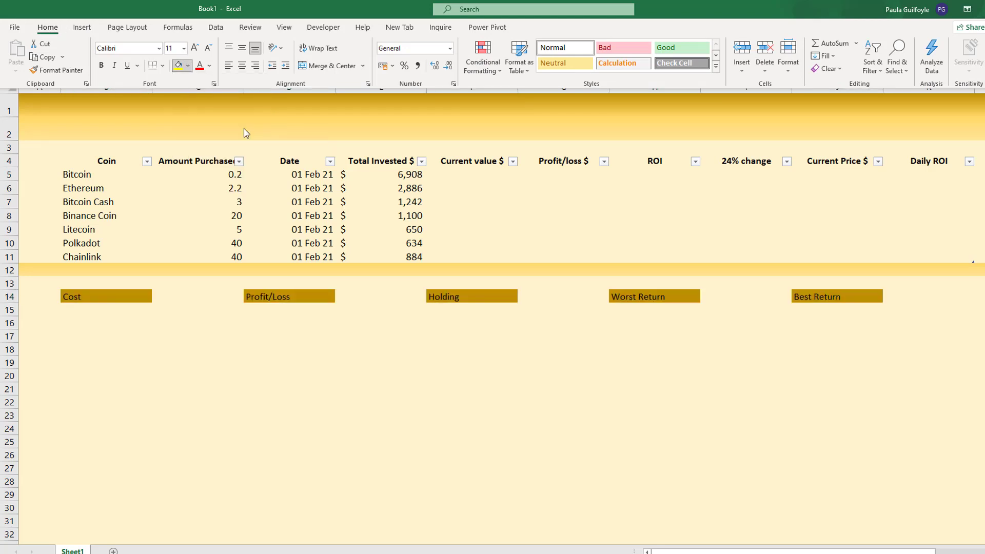
pyautogui.click(210, 67)
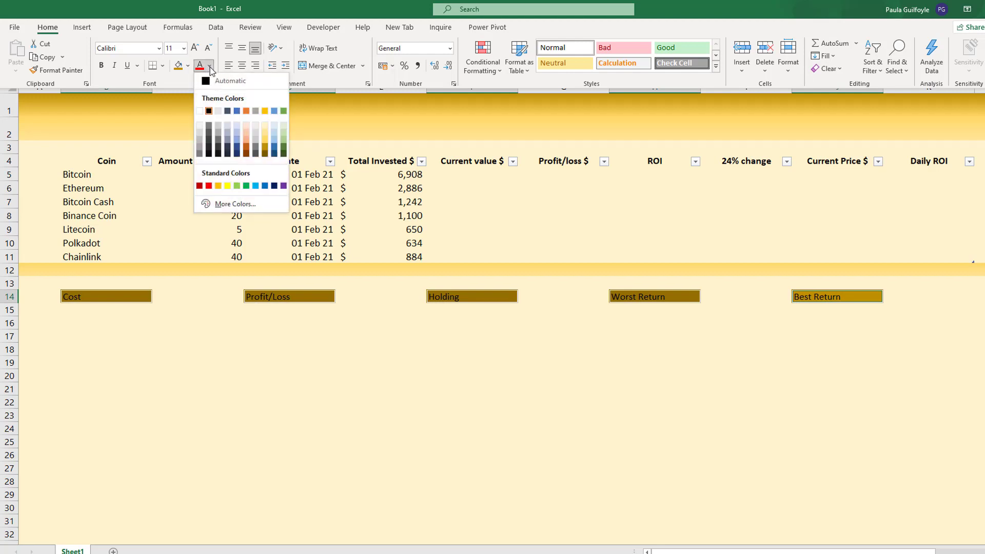
pyautogui.click(265, 127)
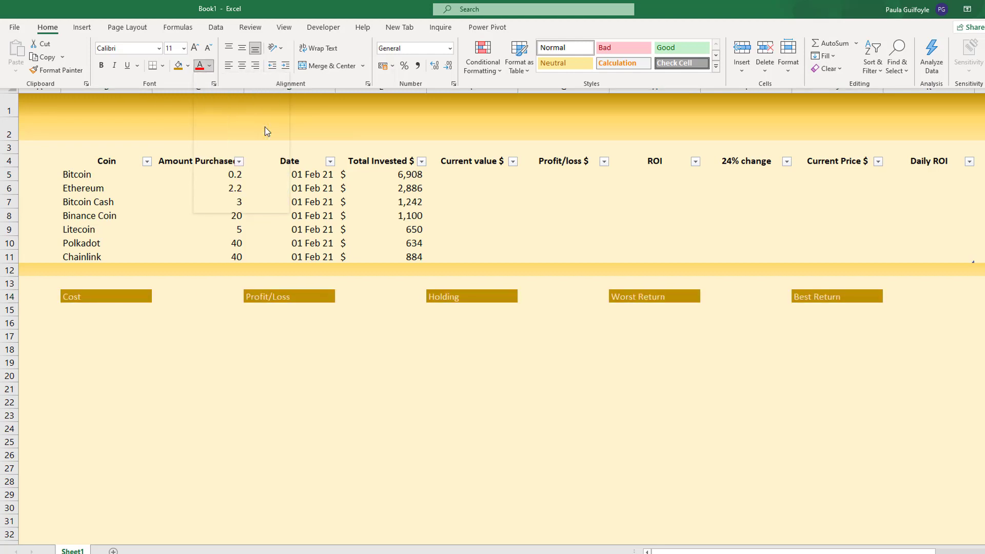
# - Make the five summary labels in row 14 bold, size 14 and horizontally centred
pyautogui.click(101, 65)
pyautogui.click(184, 48)
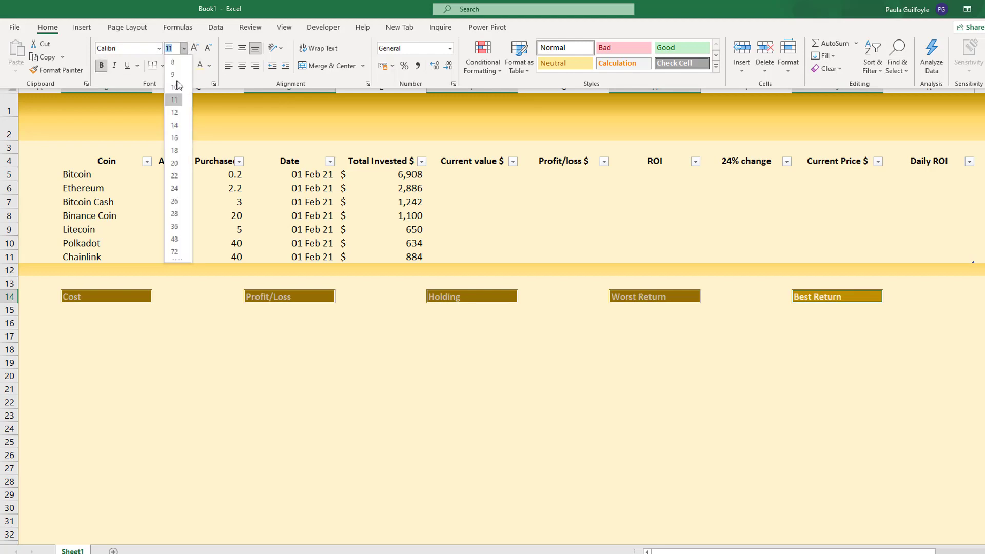
pyautogui.click(180, 126)
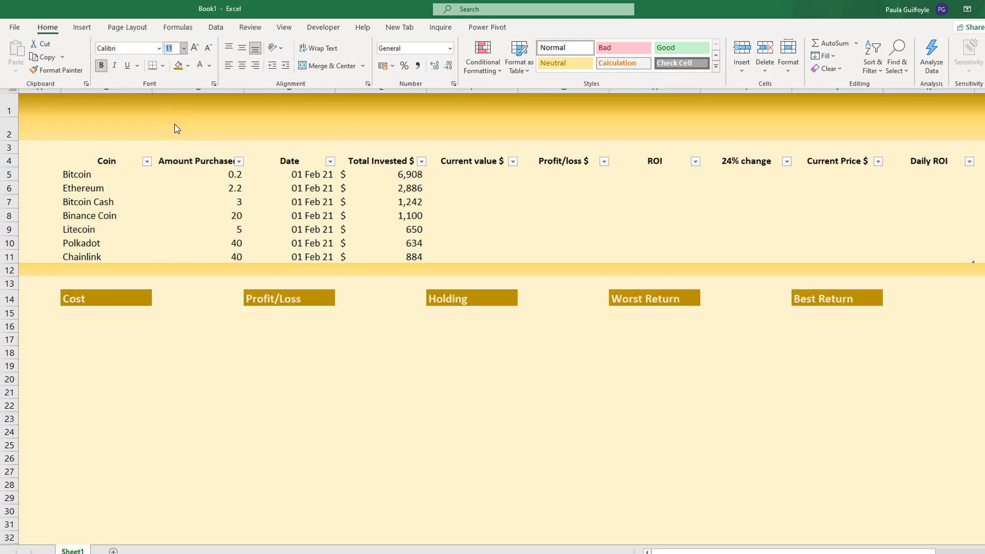
pyautogui.click(242, 65)
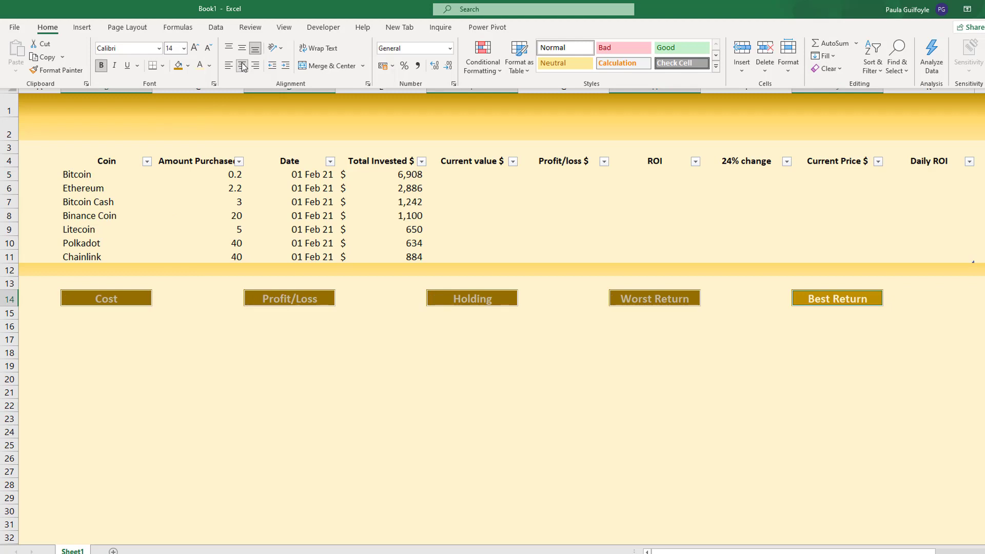
# - Apply All Borders to B15, D15, F15, H15 and J15, the cells directly below the summary labels
pyautogui.click(95, 315)
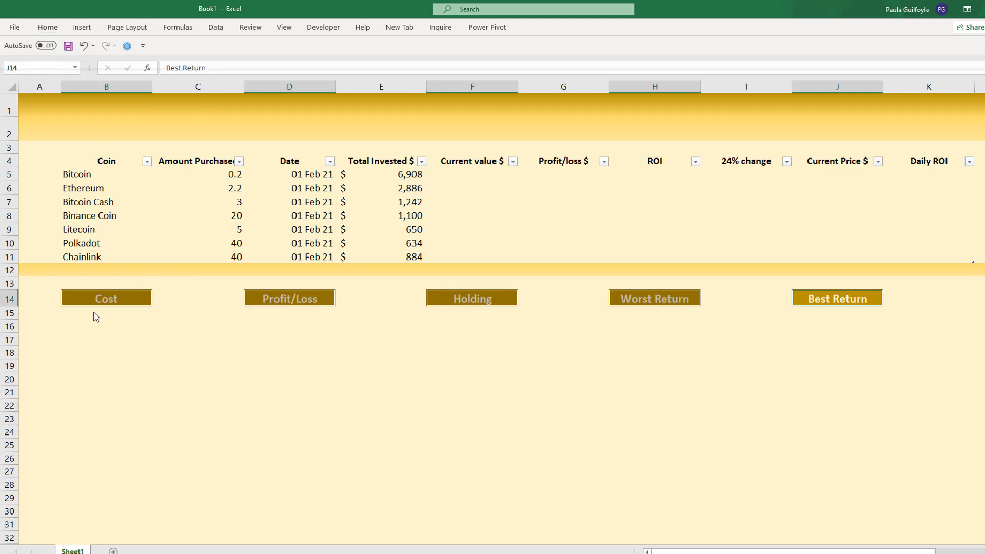
pyautogui.click(95, 312)
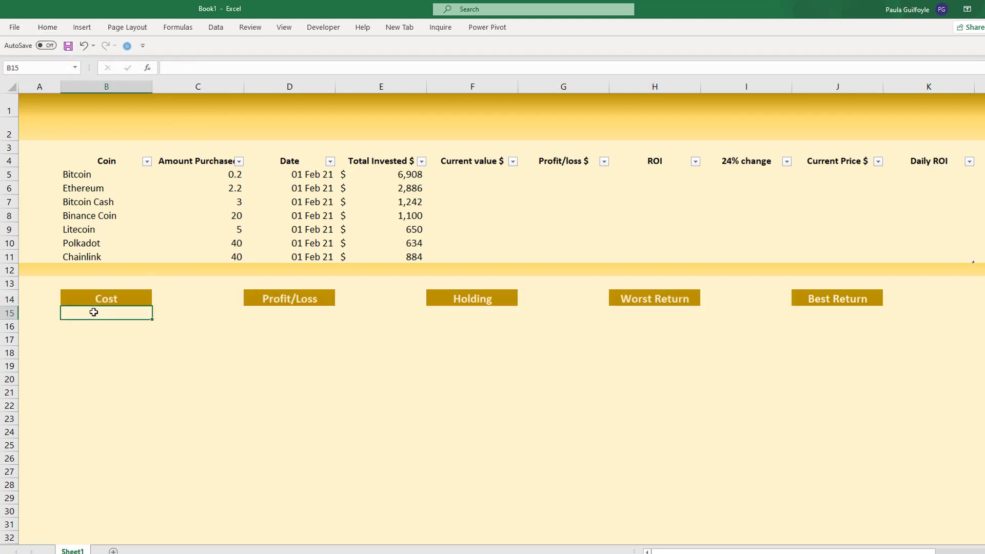
pyautogui.keyDown('ctrl'); pyautogui.click(298, 312); pyautogui.keyUp('ctrl')
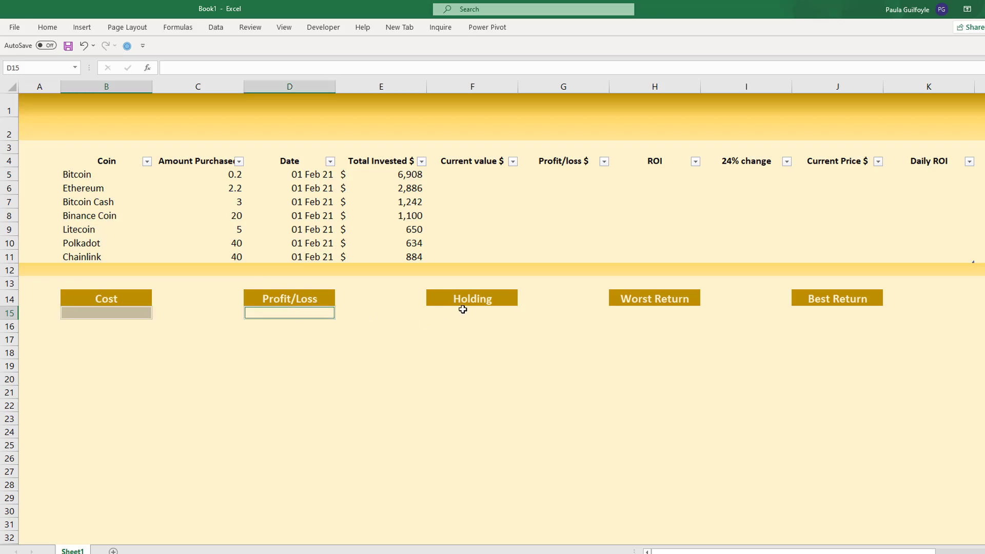
pyautogui.keyDown('ctrl'); pyautogui.click(463, 310); pyautogui.keyUp('ctrl')
pyautogui.keyDown('ctrl'); pyautogui.click(647, 311); pyautogui.keyUp('ctrl')
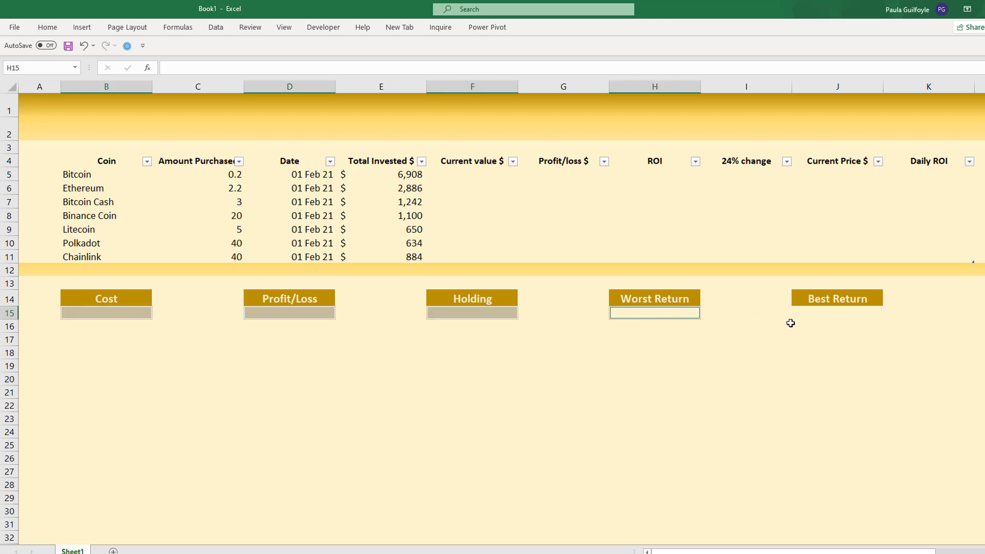
pyautogui.keyDown('ctrl'); pyautogui.click(824, 312); pyautogui.keyUp('ctrl')
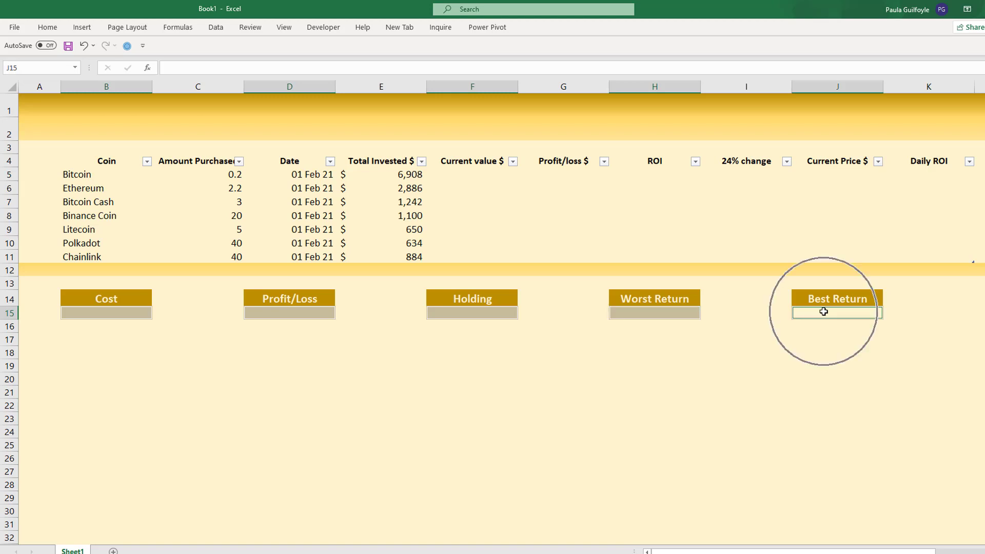
pyautogui.click(44, 30)
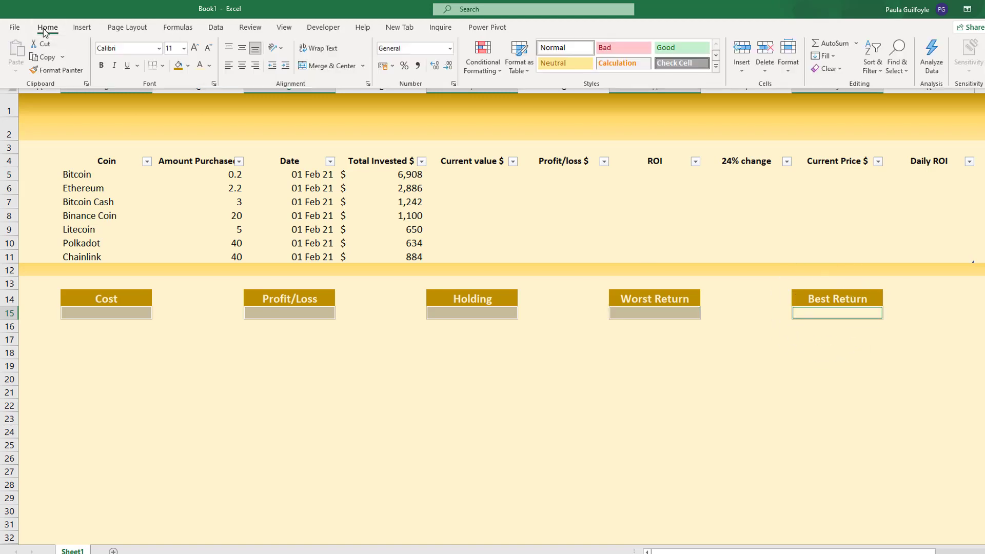
pyautogui.click(163, 67)
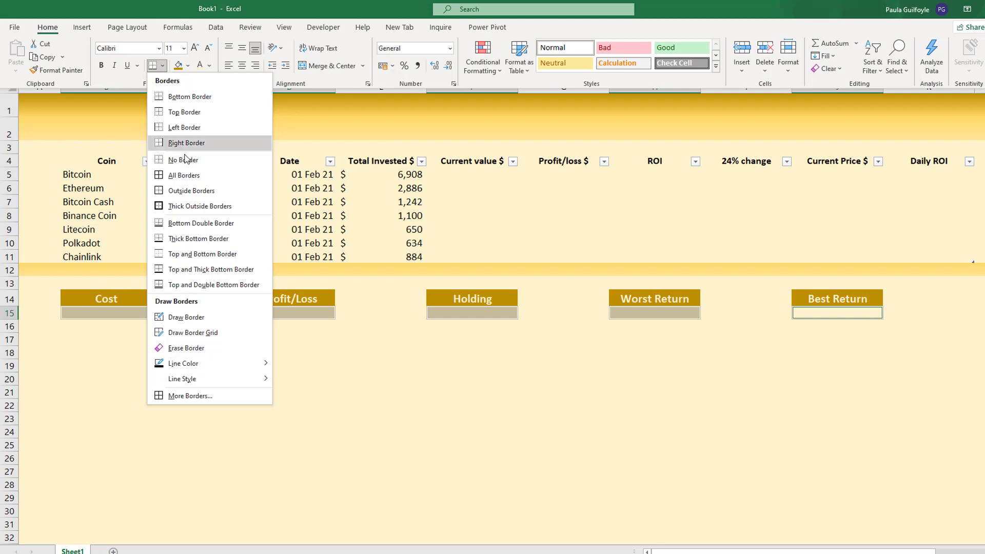
pyautogui.click(179, 176)
# - Apply Thick Outside Borders to the five summary label cells B14, D14, F14, H14 and J14
pyautogui.click(100, 292)
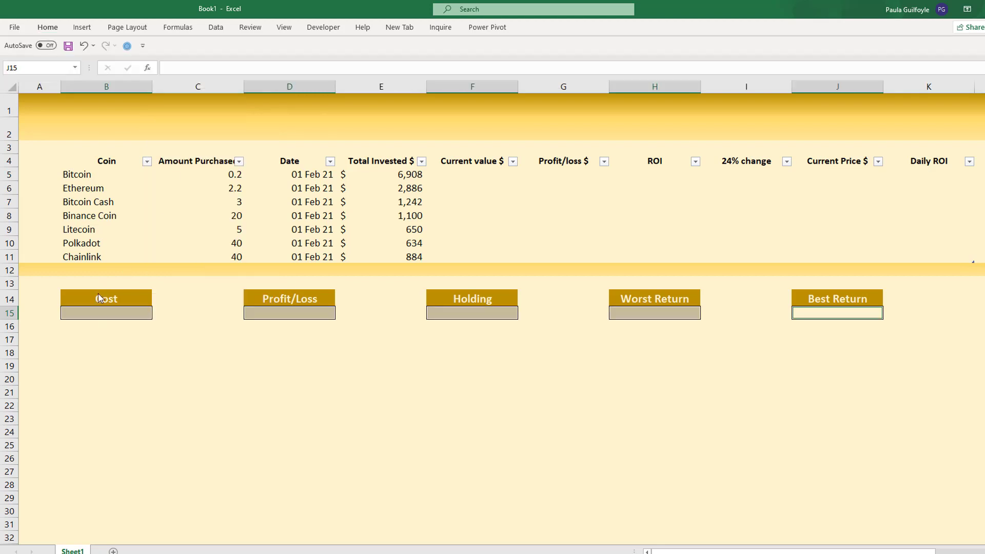
pyautogui.click(100, 293)
pyautogui.keyDown('ctrl'); pyautogui.click(299, 294); pyautogui.keyUp('ctrl')
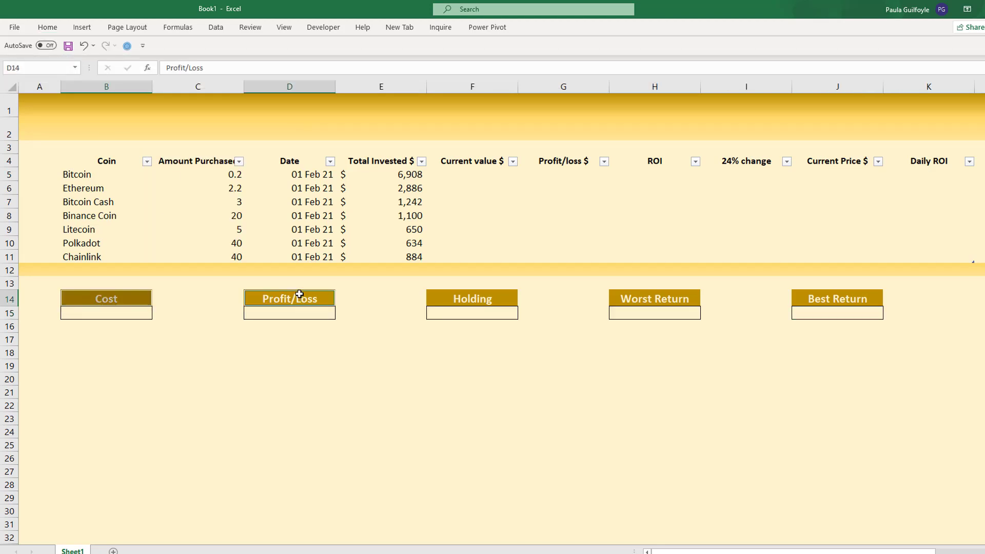
pyautogui.keyDown('ctrl'); pyautogui.click(462, 299); pyautogui.keyUp('ctrl')
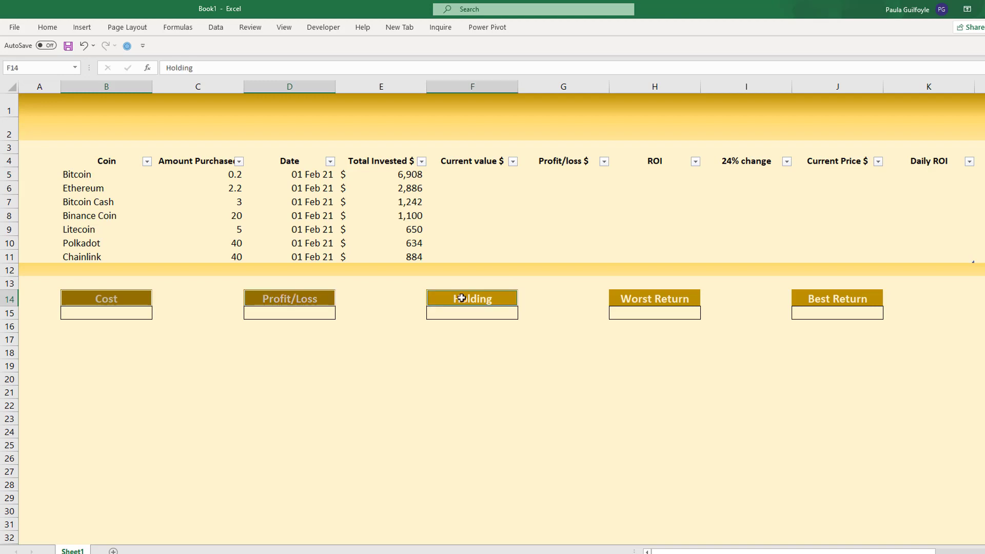
pyautogui.keyDown('ctrl'); pyautogui.click(641, 298); pyautogui.keyUp('ctrl')
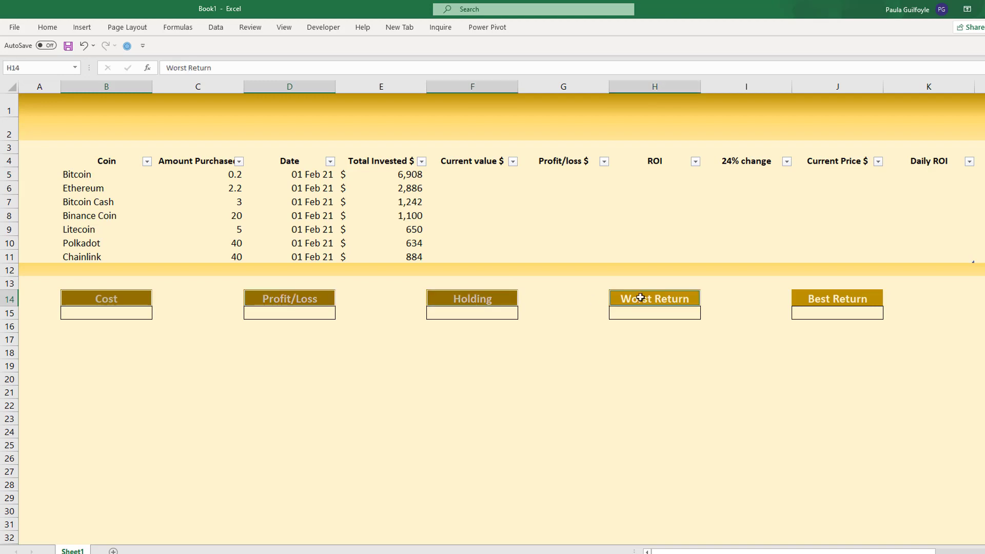
pyautogui.keyDown('ctrl'); pyautogui.click(825, 298); pyautogui.keyUp('ctrl')
pyautogui.click(47, 27)
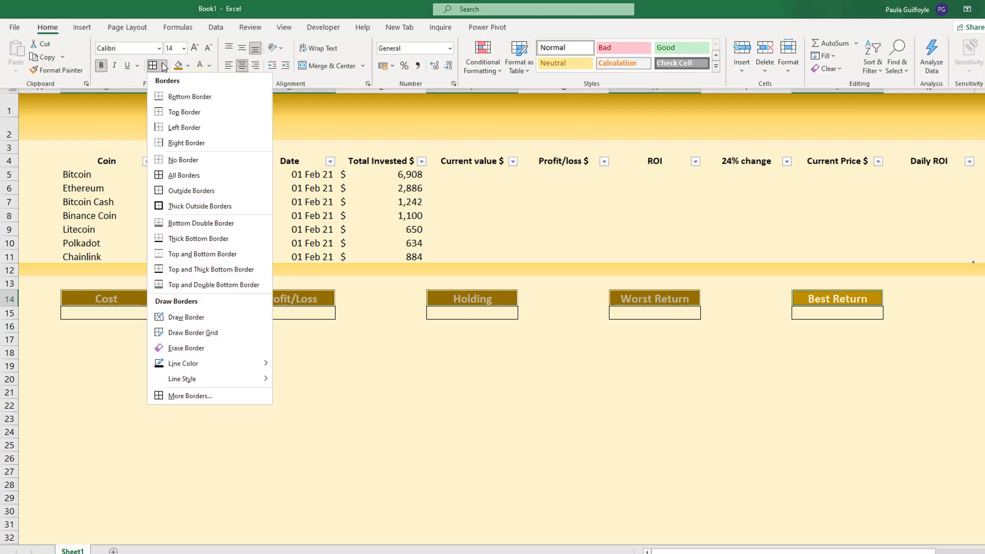
pyautogui.click(162, 65)
pyautogui.click(184, 206)
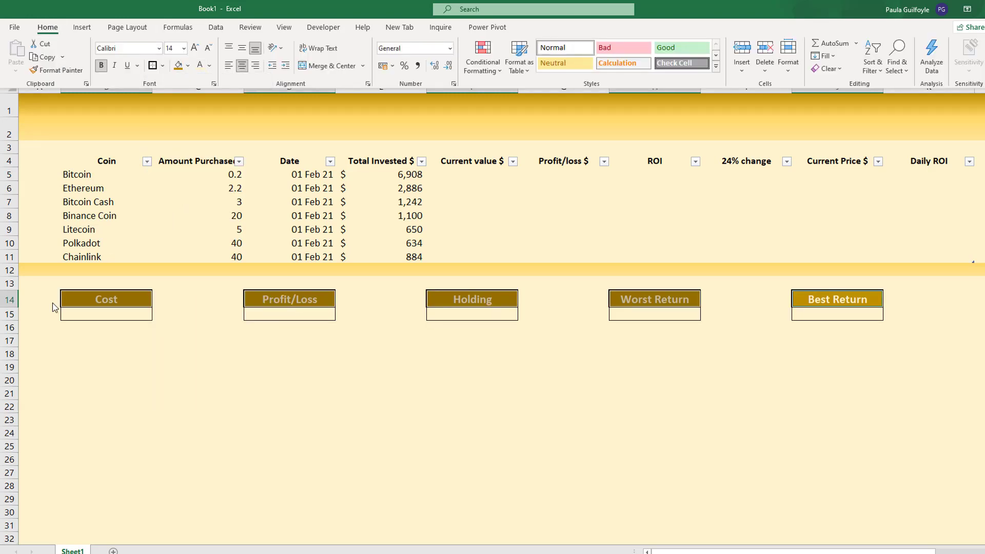
# - Make row 15 taller and enter =SUM(Table1[Total Invested $]) in B15 under Cost
pyautogui.moveTo(13, 321); pyautogui.dragTo(15, 342)
pyautogui.click(76, 326)
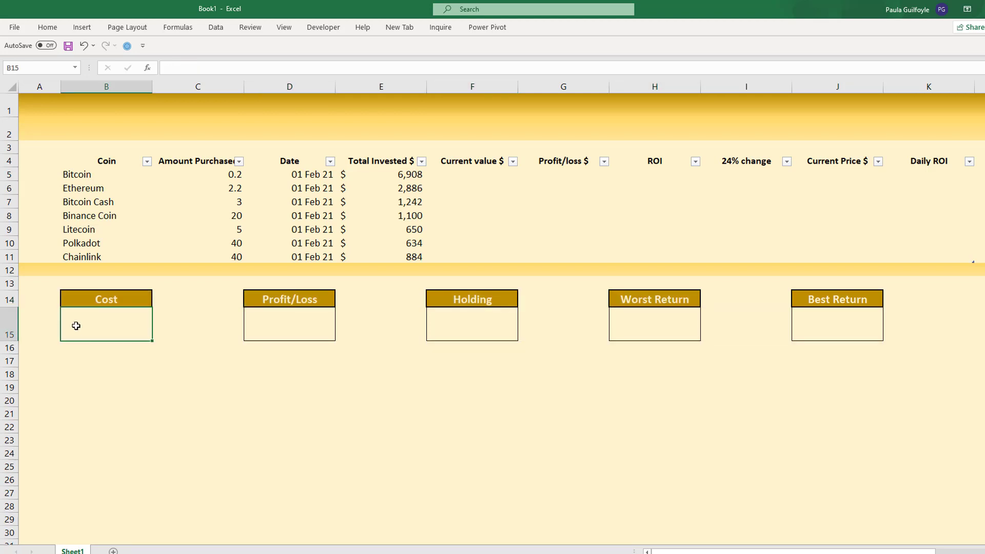
pyautogui.write('=sum(')
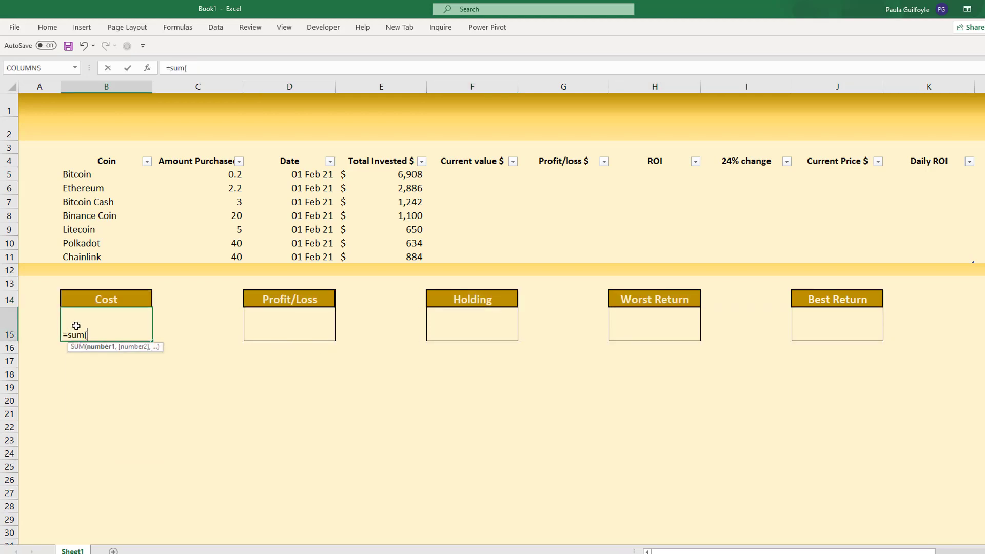
pyautogui.click(380, 155)
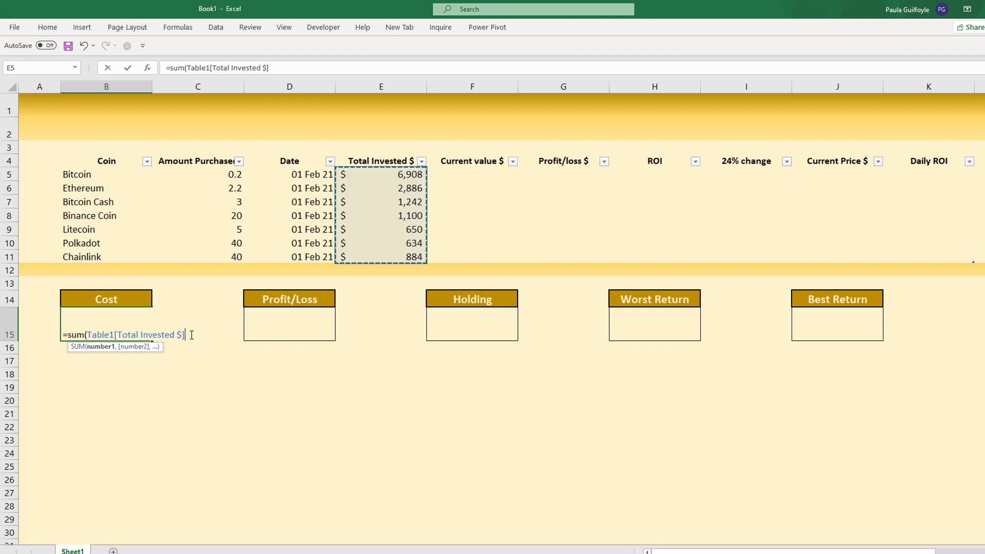
pyautogui.hotkey('ctrl', 'Return')
pyautogui.press('Return')
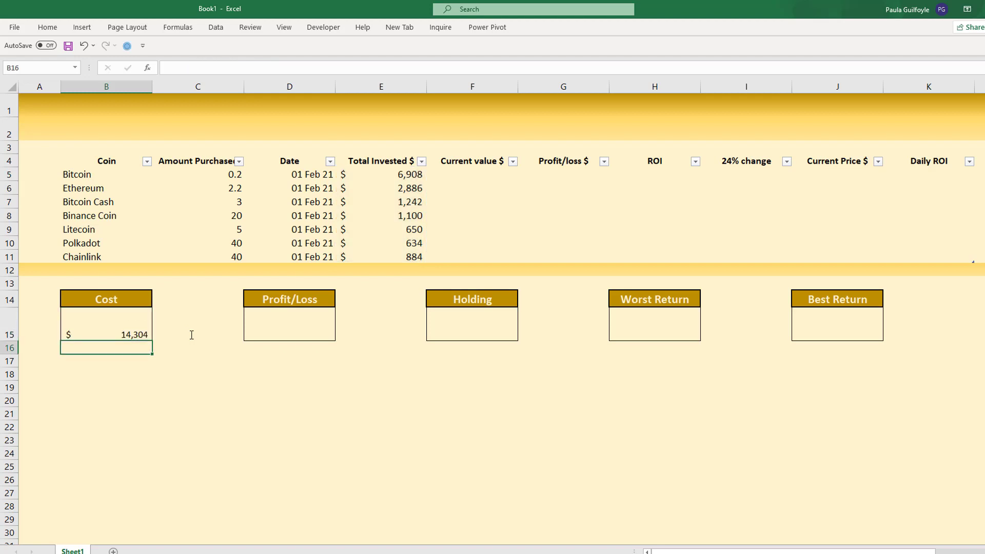
# - Format the Cost value in B15 with middle and centre alignment, font size 22 and no bold
pyautogui.click(115, 328)
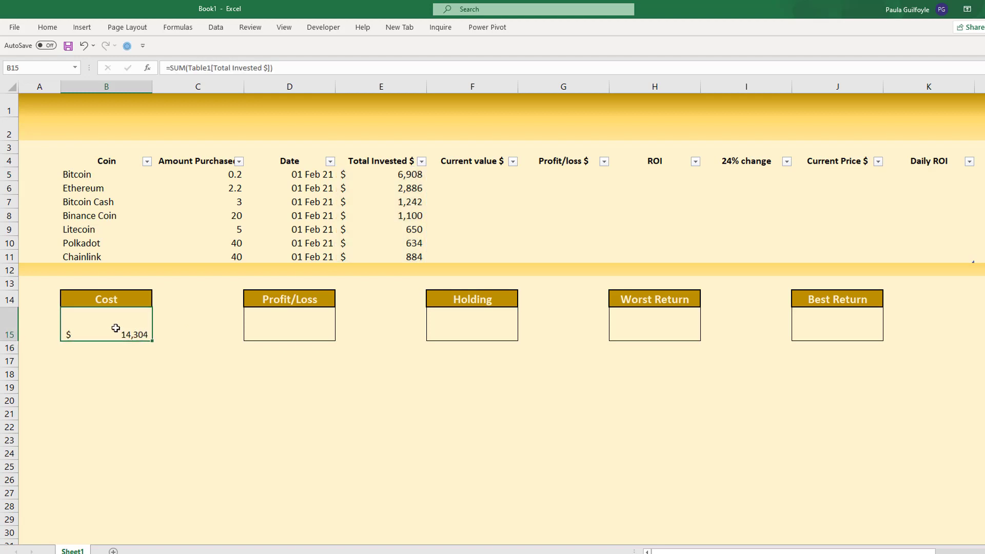
pyautogui.click(46, 28)
pyautogui.click(102, 65)
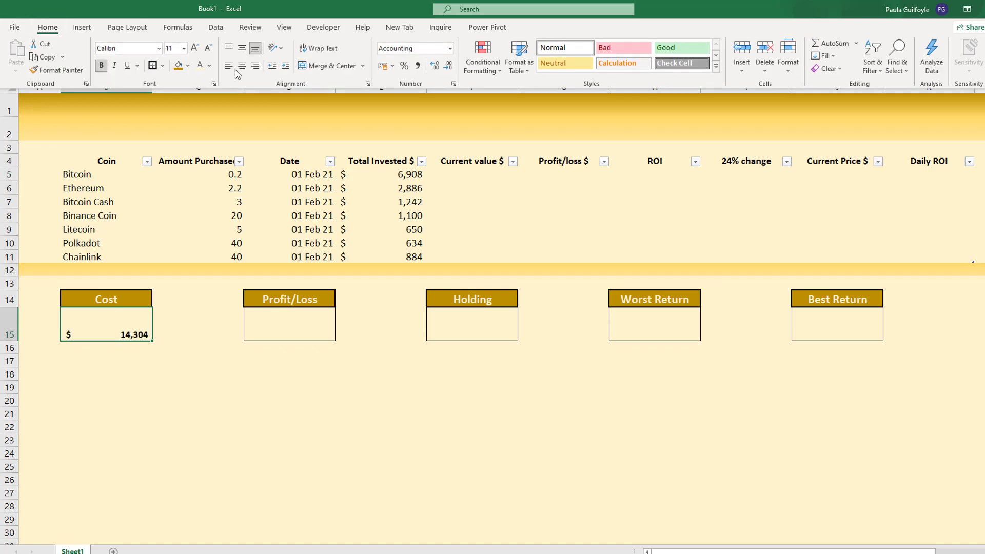
pyautogui.click(241, 48)
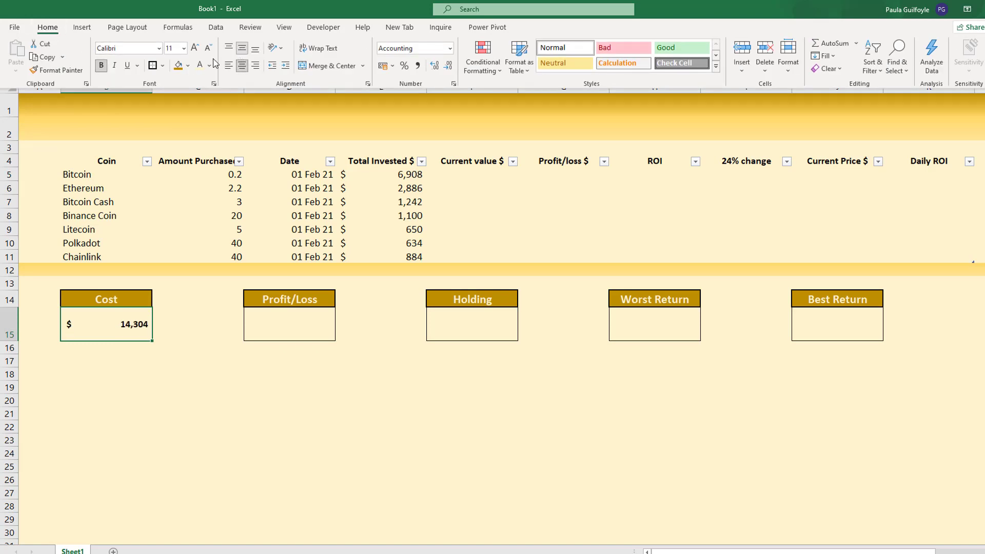
pyautogui.click(184, 49)
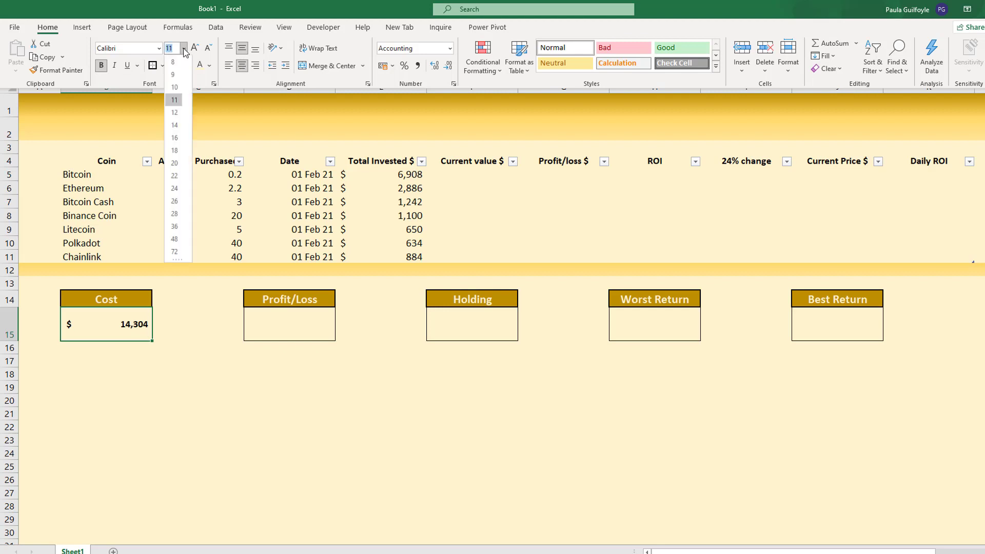
pyautogui.click(174, 149)
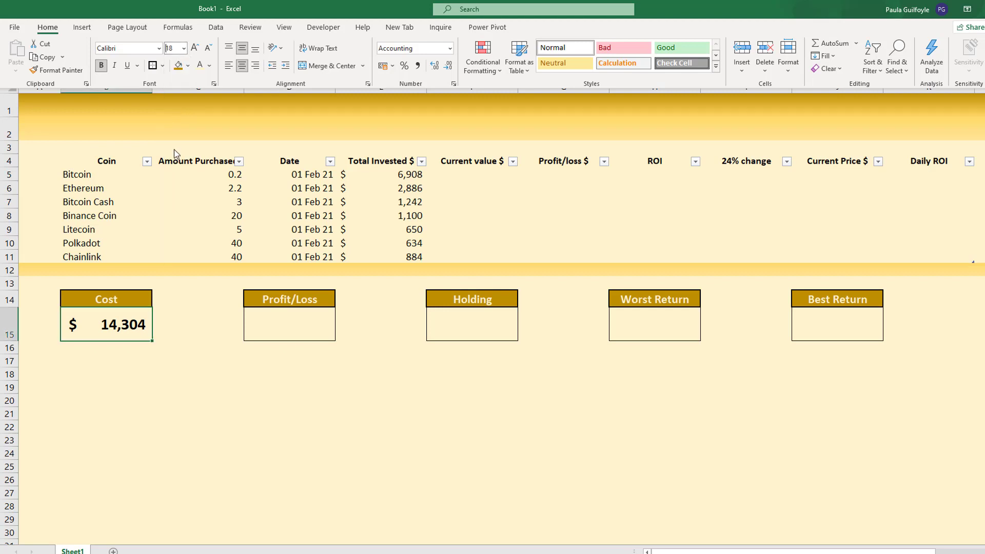
pyautogui.click(101, 65)
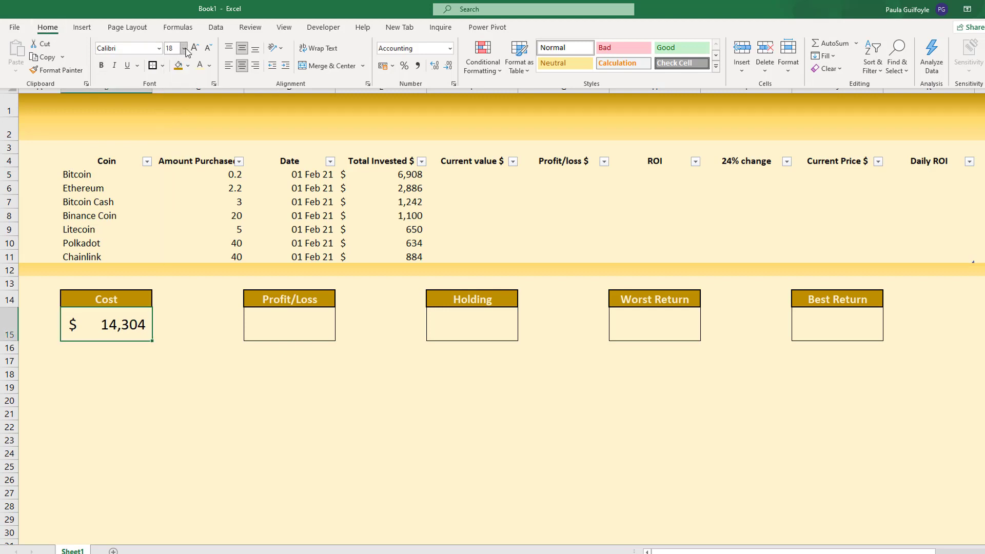
pyautogui.click(183, 48)
pyautogui.click(174, 176)
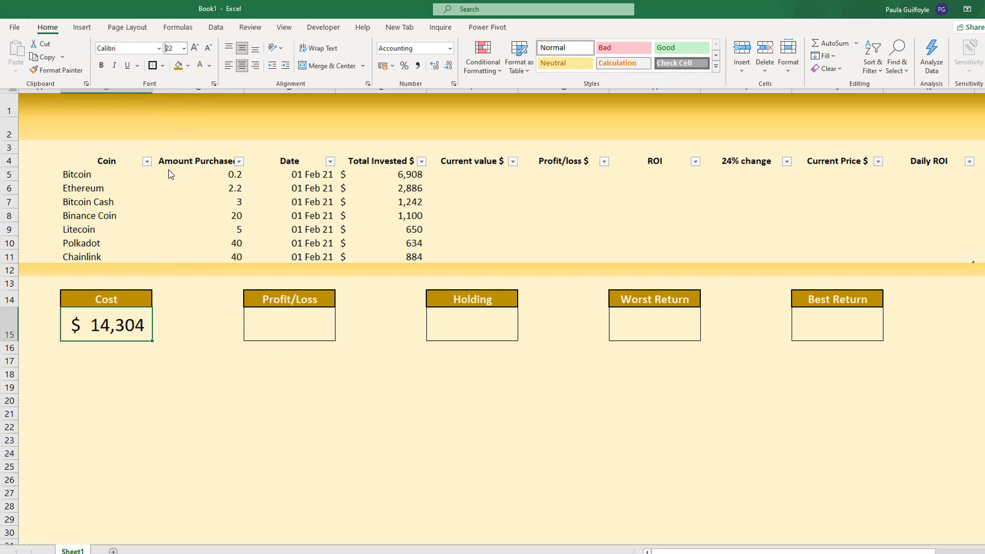
# - Enter =SUM(Table1[Profit/loss $]) in D15 under the Profit/Loss label
pyautogui.click(278, 321)
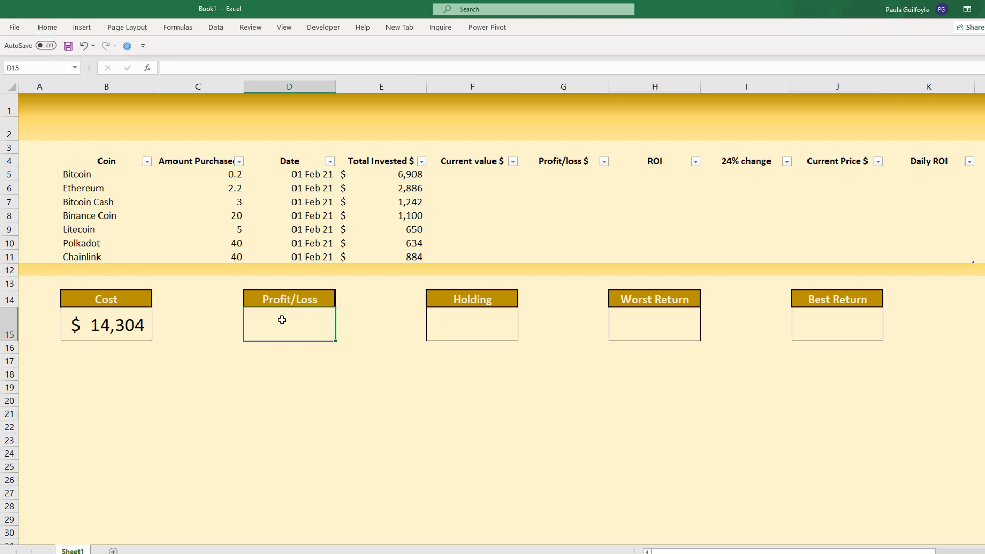
pyautogui.write('=sum(')
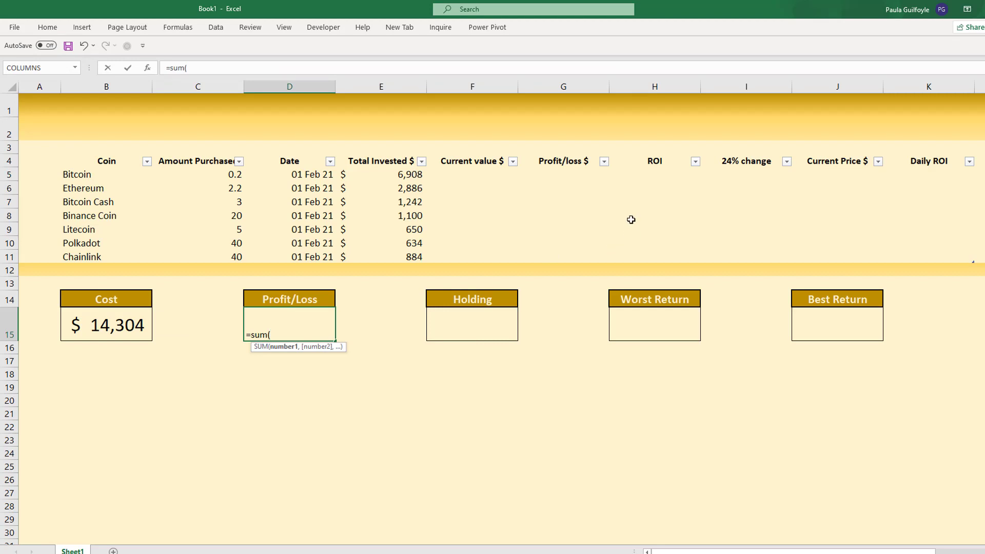
pyautogui.click(563, 155)
pyautogui.write(')')
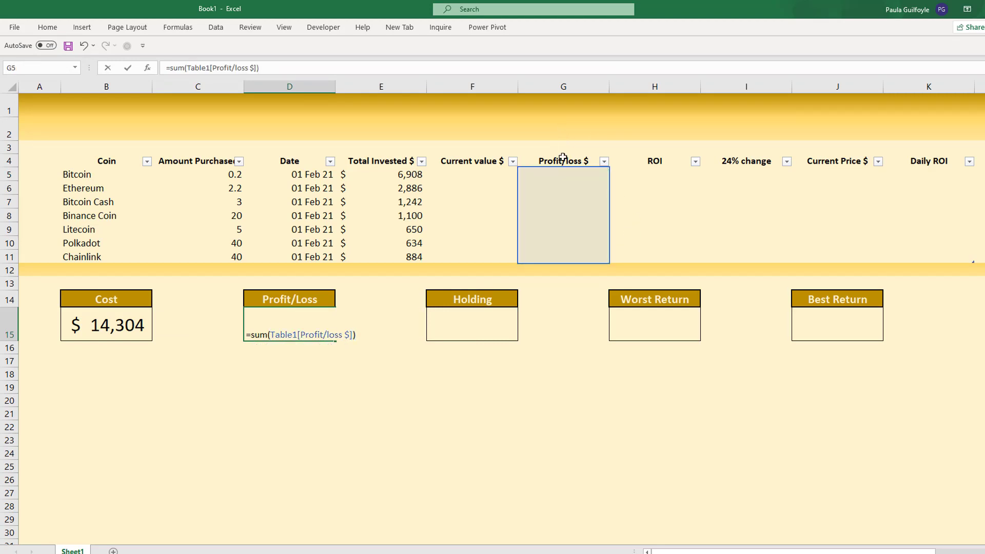
pyautogui.press('Return')
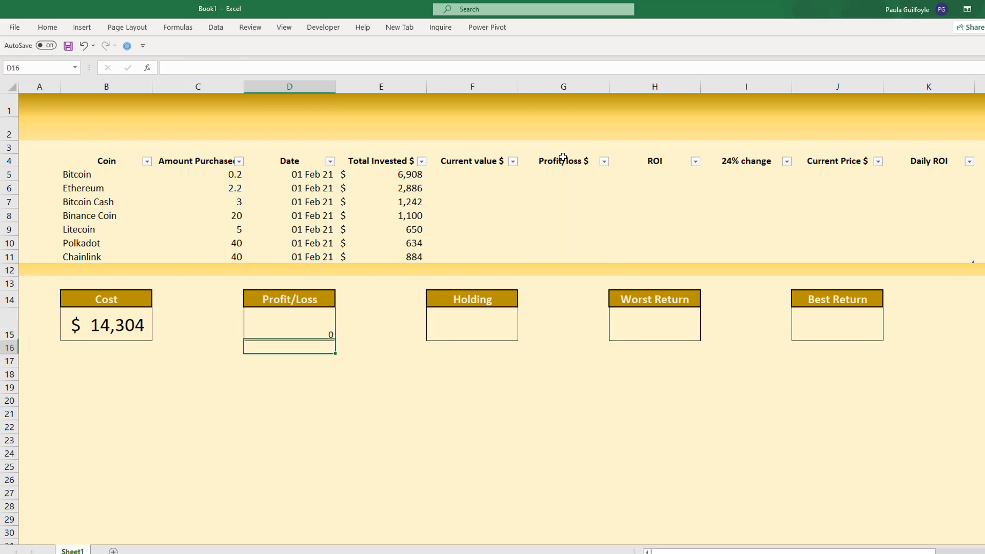
# - Enter =SUM(Table1[Current value $]) in F15 under the Holding label
pyautogui.click(458, 329)
pyautogui.write('=sum(')
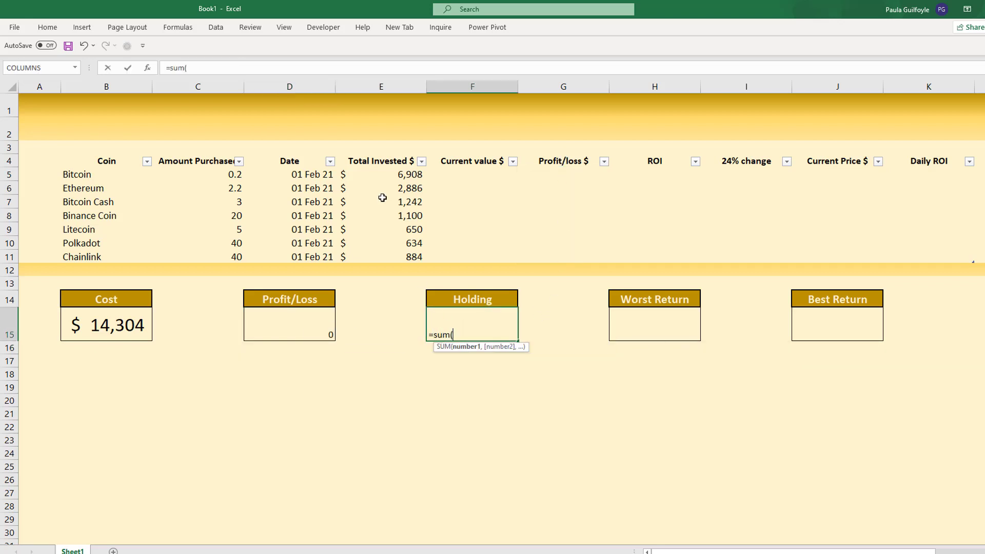
pyautogui.click(457, 154)
pyautogui.write(')')
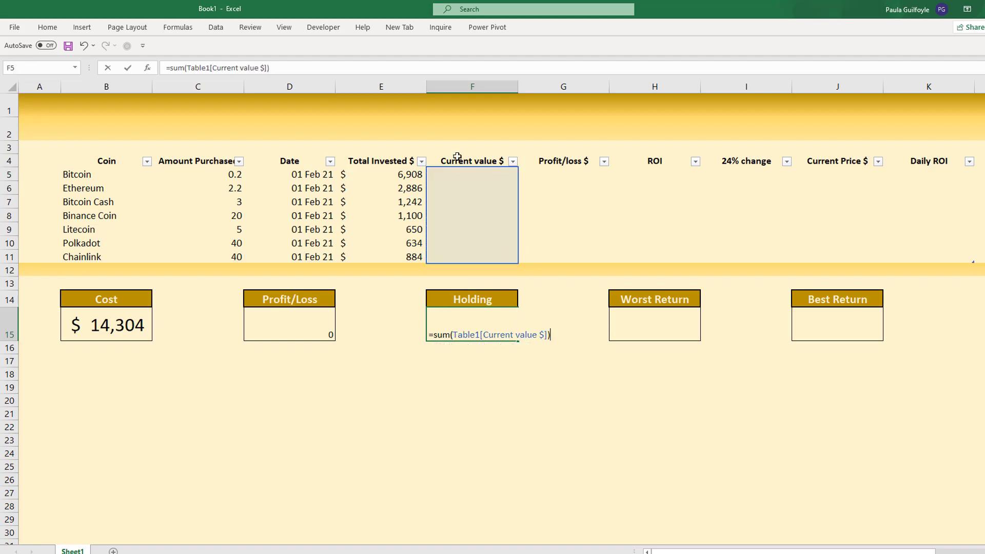
pyautogui.press('Return')
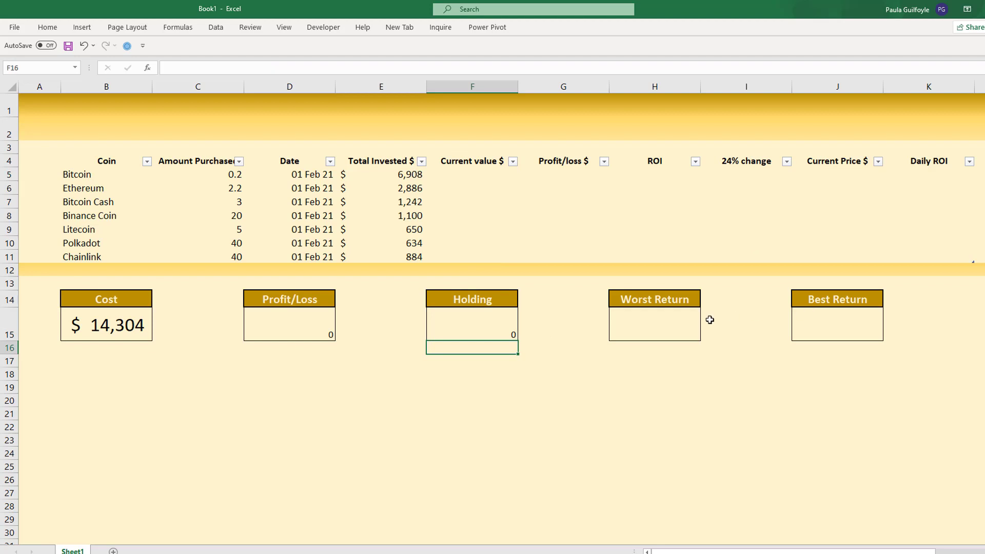
# - Copy the formatting of the Cost value in B15 onto the Profit/Loss and Holding values in D15 and F15
pyautogui.click(88, 323)
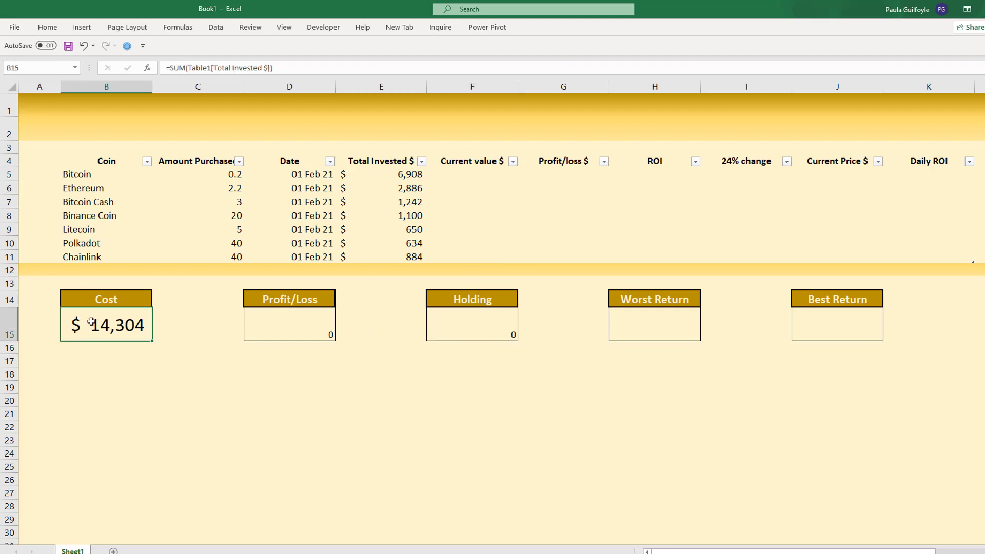
pyautogui.click(47, 27)
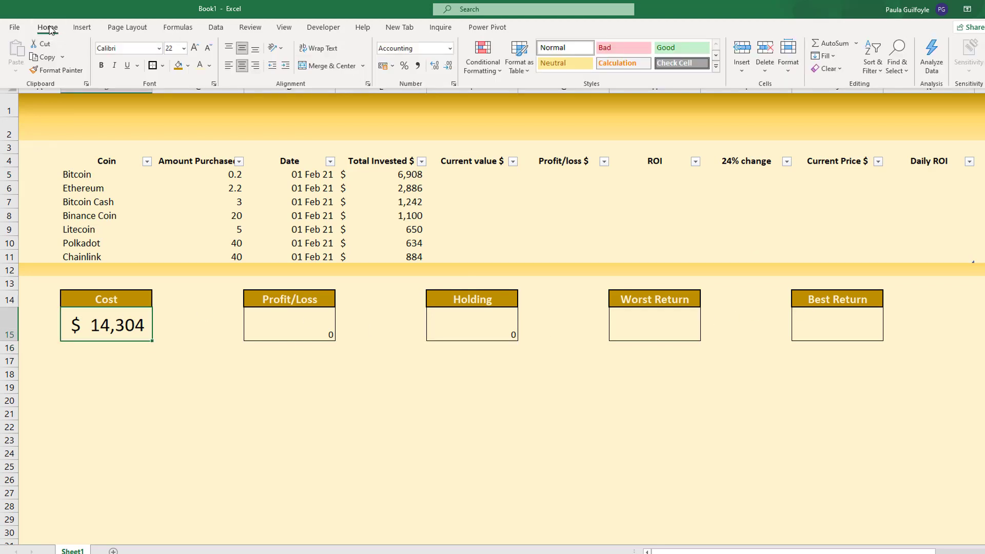
pyautogui.click(57, 71)
pyautogui.click(303, 329)
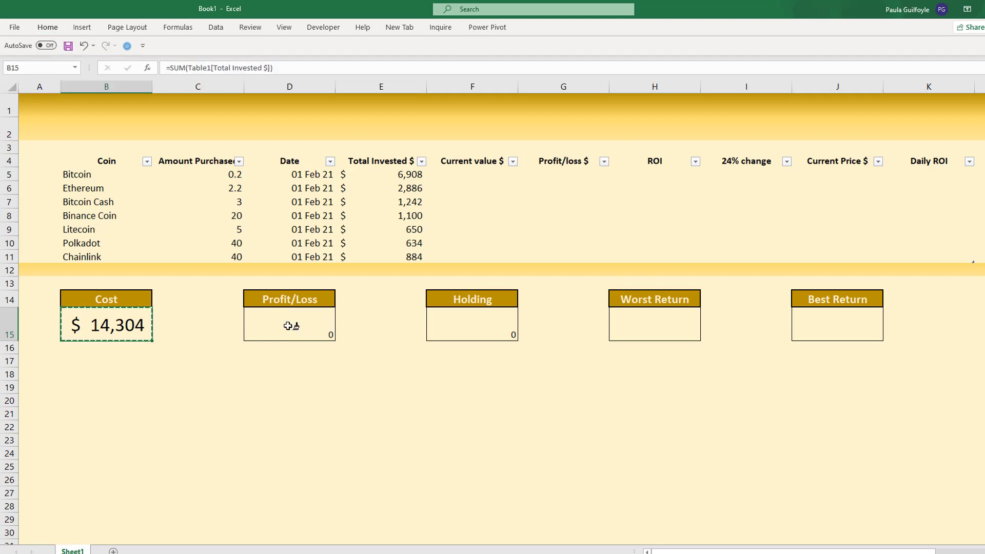
pyautogui.click(47, 27)
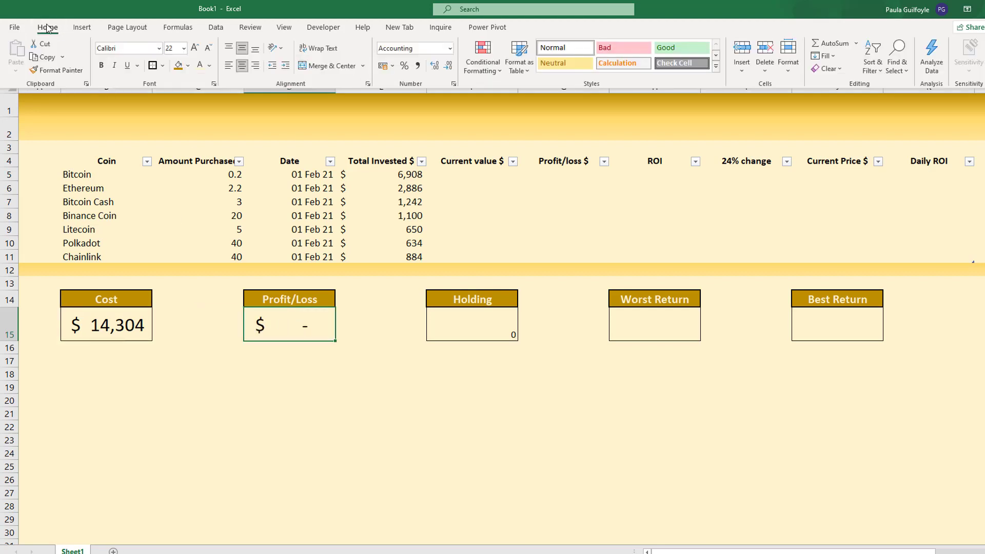
pyautogui.click(55, 71)
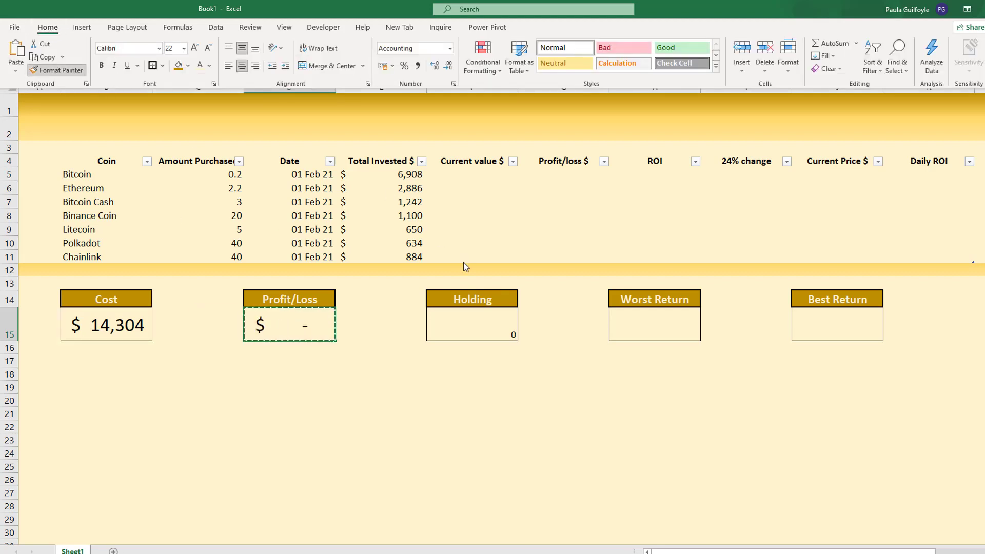
pyautogui.click(469, 316)
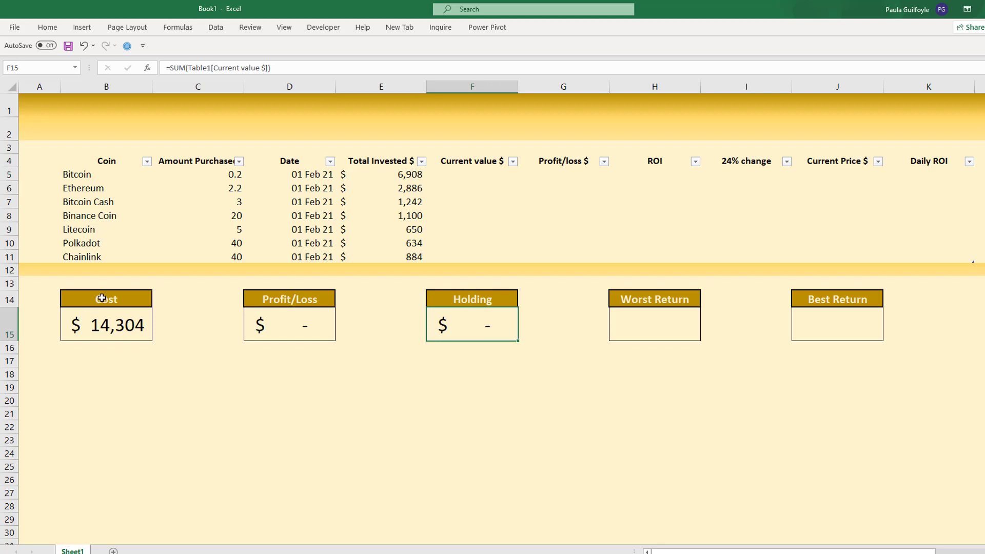
# - Copy the Cost and Profit/Loss boxes in B14:D15 and paste them starting at B17
pyautogui.moveTo(108, 299)
pyautogui.mouseDown()
pyautogui.moveTo(205, 332)
pyautogui.moveTo(296, 337)
pyautogui.mouseUp()
pyautogui.hotkey('ctrl', 'c')
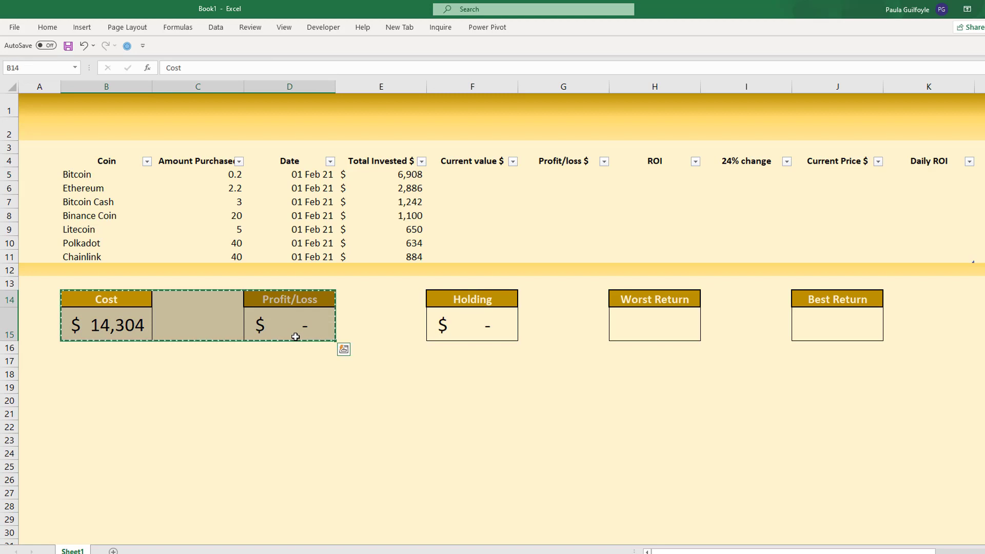
pyautogui.click(90, 363)
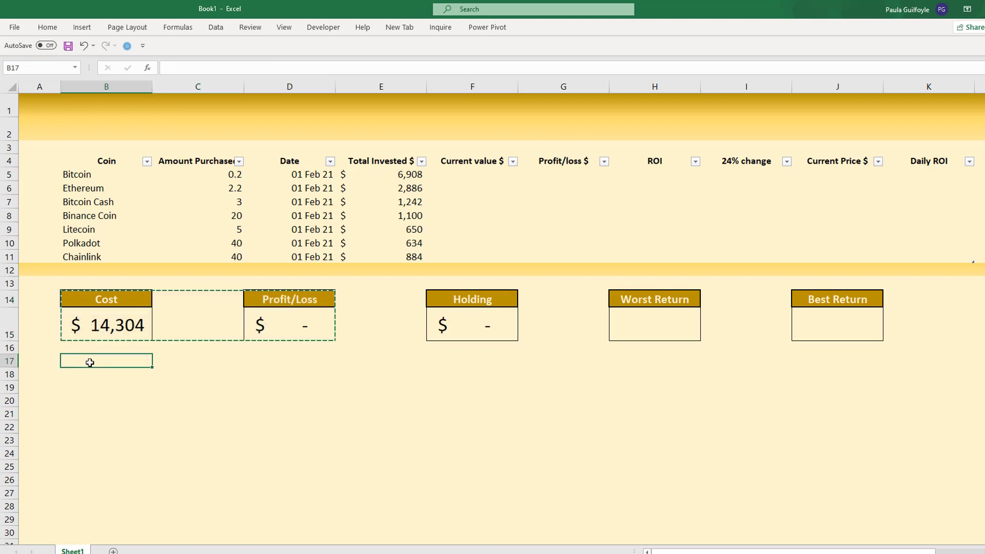
pyautogui.hotkey('ctrl', 'v')
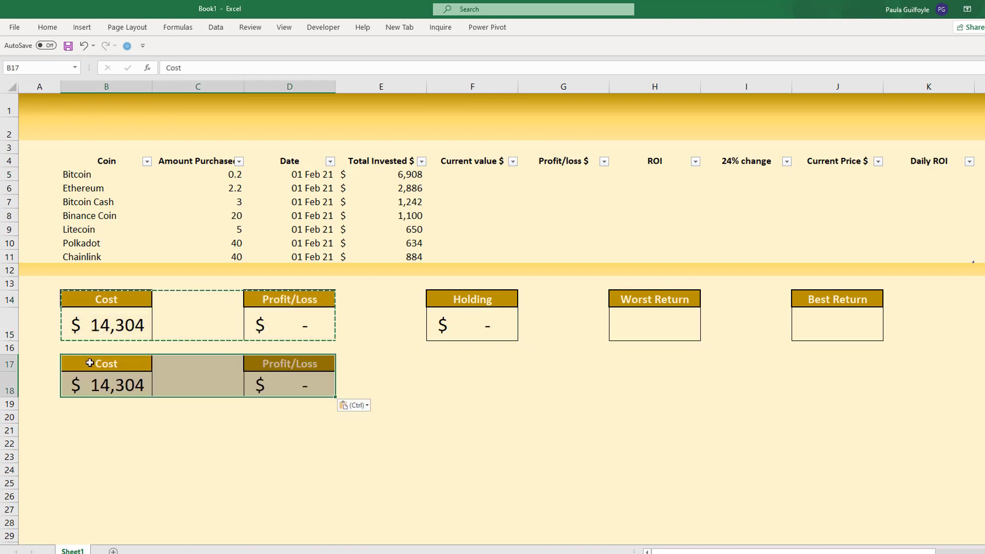
# - Change the copied Cost label in B17 to 24H % Change
pyautogui.click(90, 363)
pyautogui.write('24')
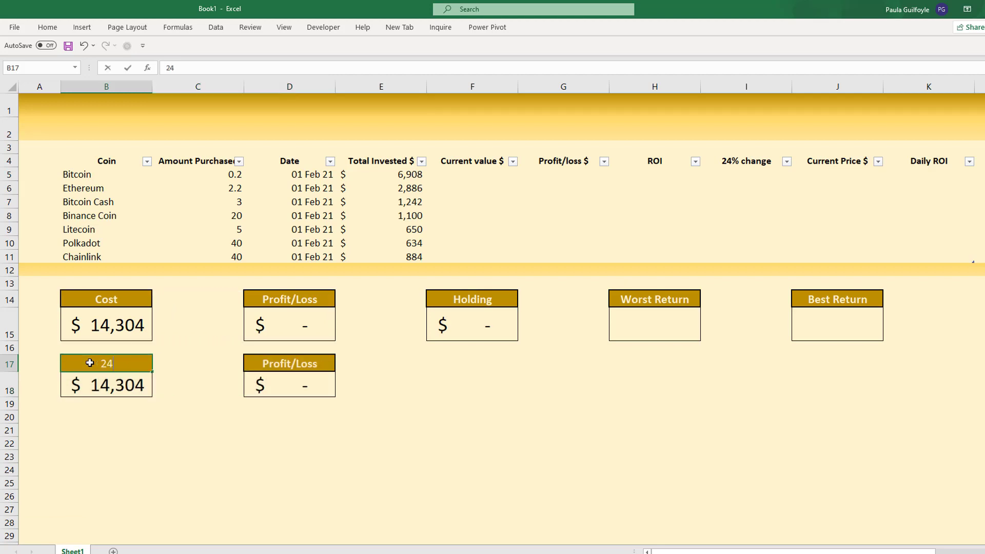
pyautogui.write('% chan')
pyautogui.press('BackSpace')
pyautogui.press('BackSpace')
pyautogui.press('BackSpace')
pyautogui.press('BackSpace')
pyautogui.press('BackSpace')
pyautogui.press('BackSpace')
pyautogui.write('H % Change')
pyautogui.press('Tab')
pyautogui.press('Tab')
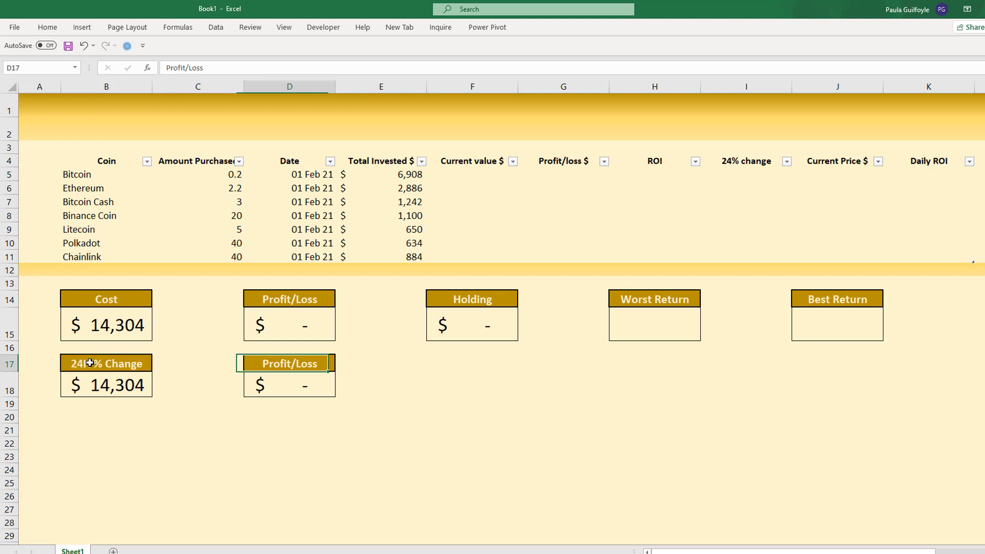
# - Change the copied Profit/Loss label in D17 to Total ROI
pyautogui.write('Total')
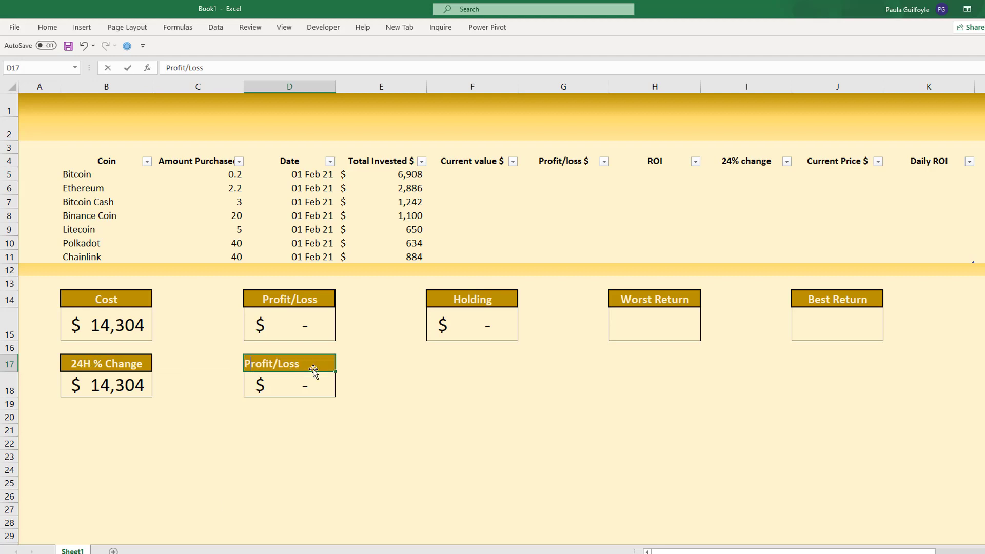
pyautogui.write('I')
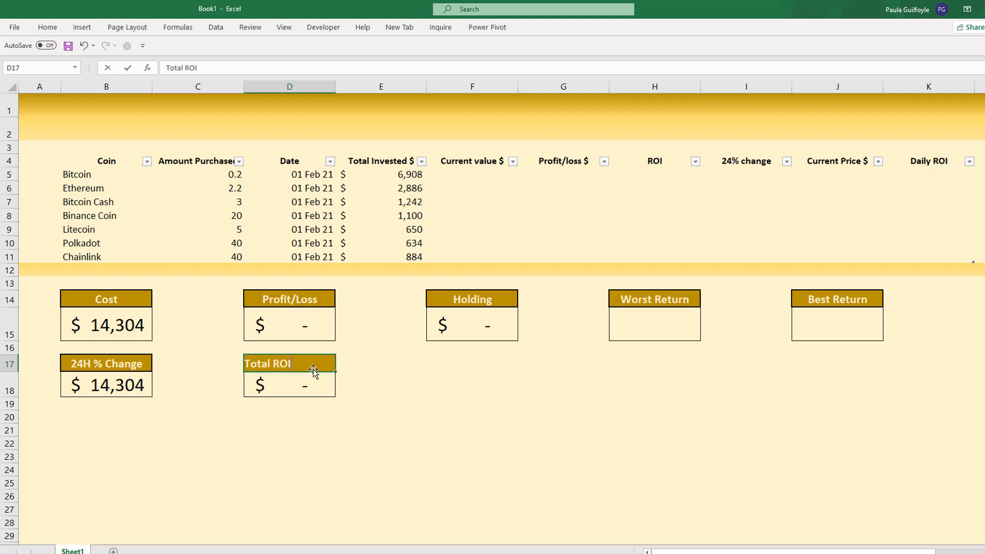
pyautogui.press('Return')
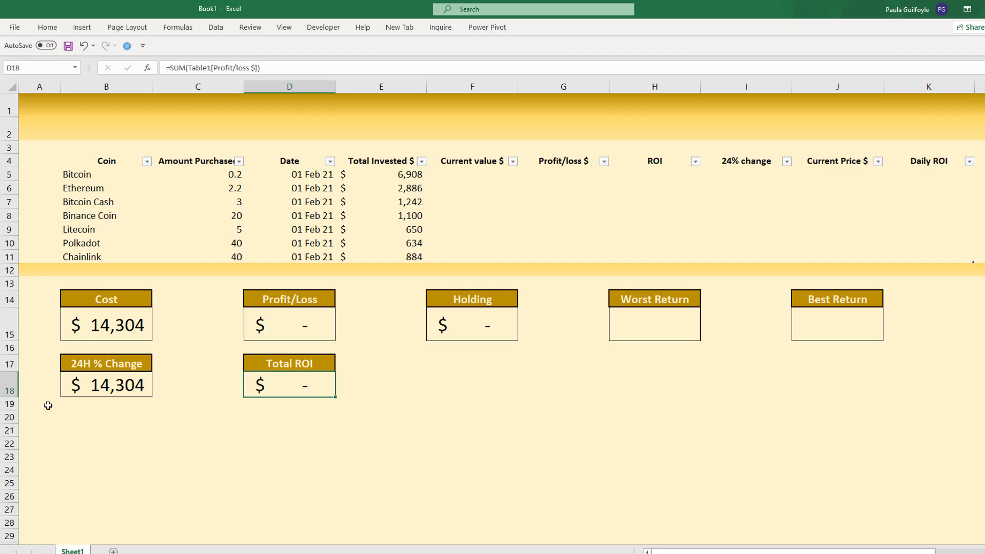
# - Clear the copied formulas from B18 and D18 under 24H % Change and Total ROI
pyautogui.click(113, 386)
pyautogui.press('Delete')
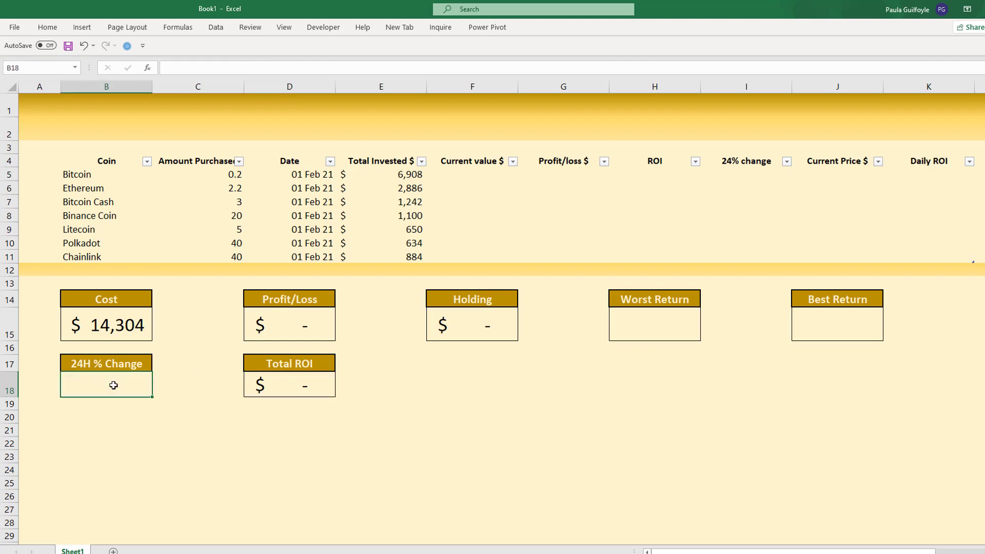
pyautogui.click(303, 386)
pyautogui.press('Delete')
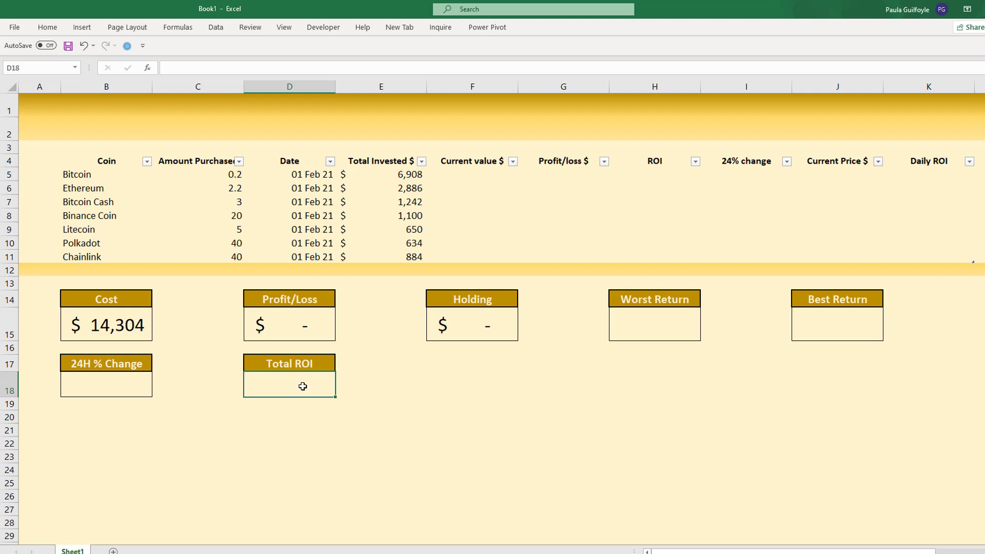
# - Fill the Profit/loss $ column with =[@[Current value $]]-[@[Total Invested $]], starting in G5
pyautogui.click(552, 177)
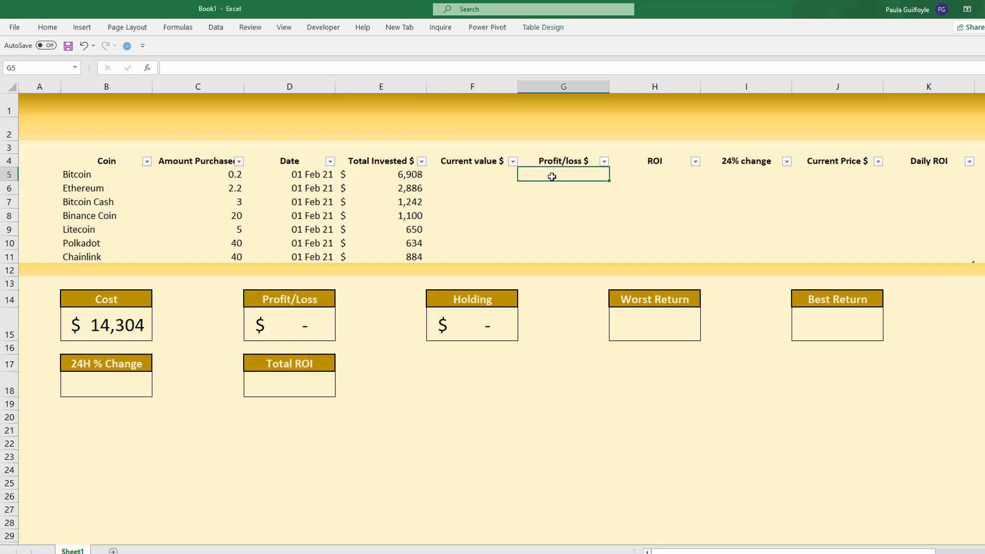
pyautogui.write('=')
pyautogui.click(469, 178)
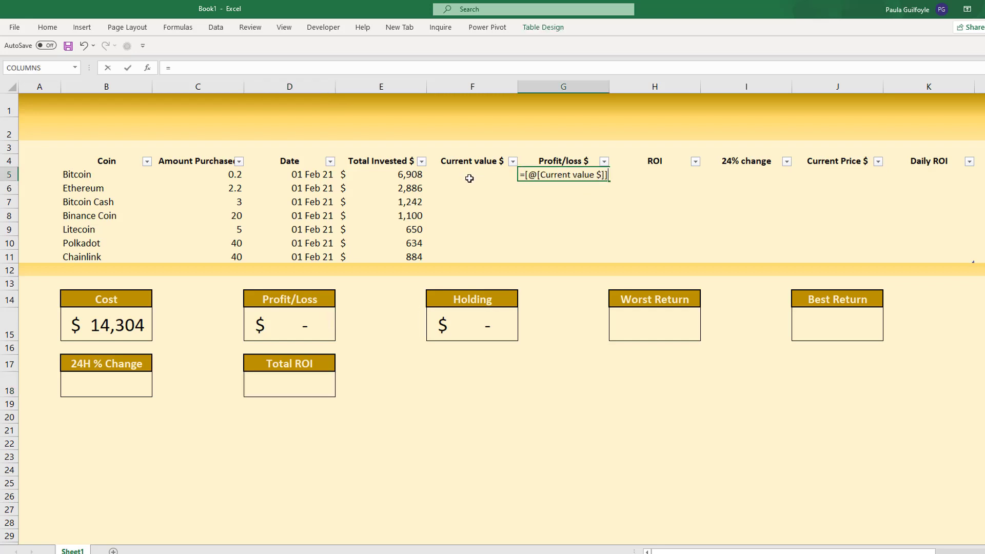
pyautogui.write('-')
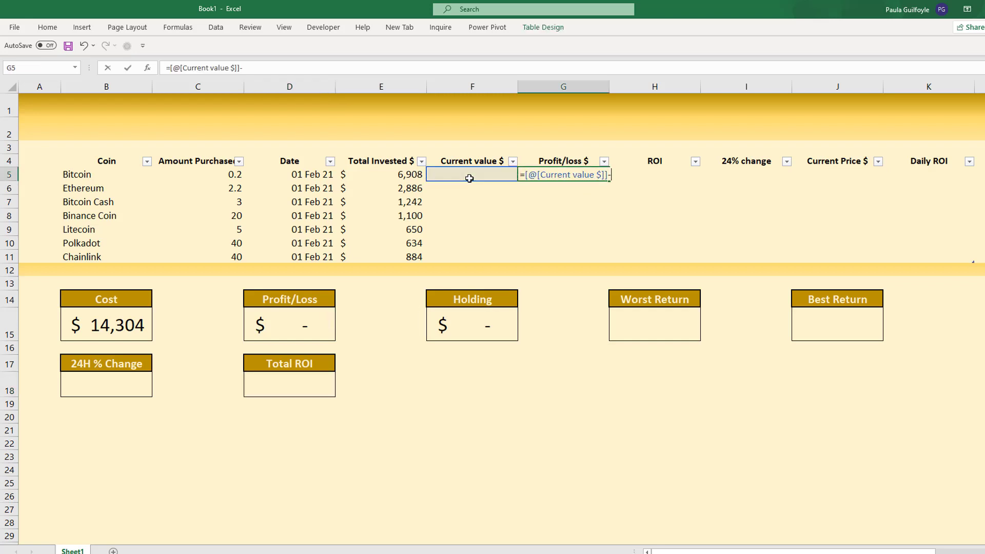
pyautogui.click(387, 169)
pyautogui.press('Return')
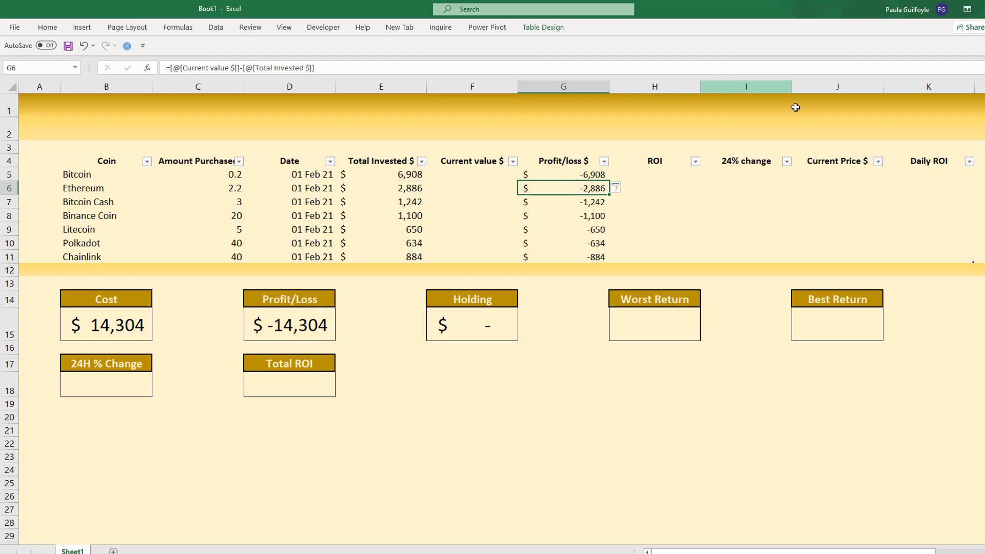
# - Fill the ROI column with =[@[Profit/loss $]]/[@[Total Invested $]], starting in H5
pyautogui.click(664, 174)
pyautogui.write('=')
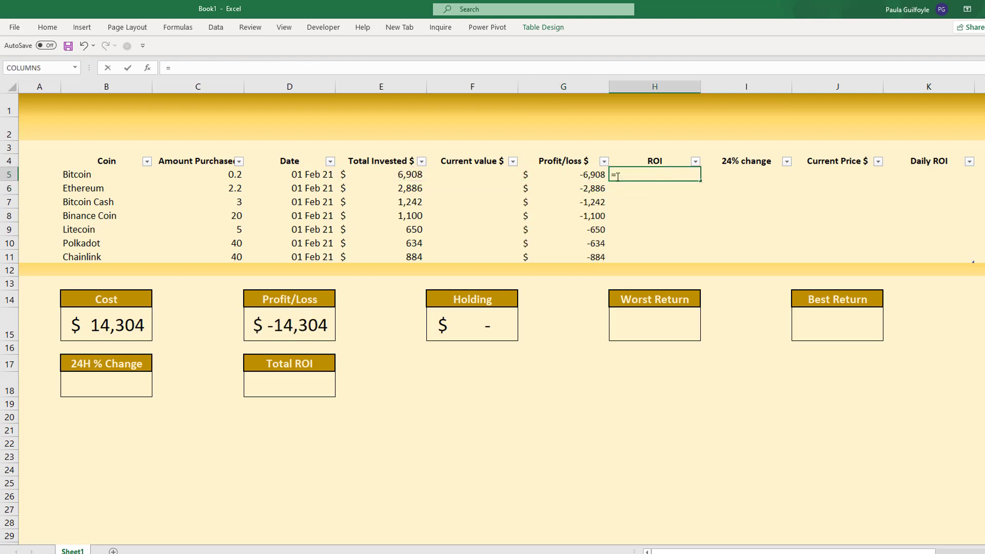
pyautogui.click(578, 174)
pyautogui.write('/')
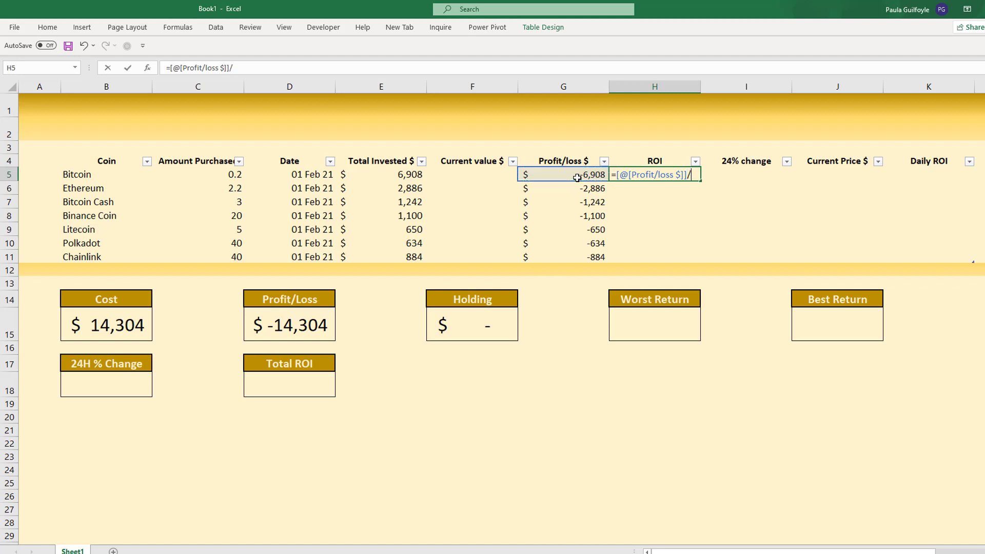
pyautogui.click(390, 177)
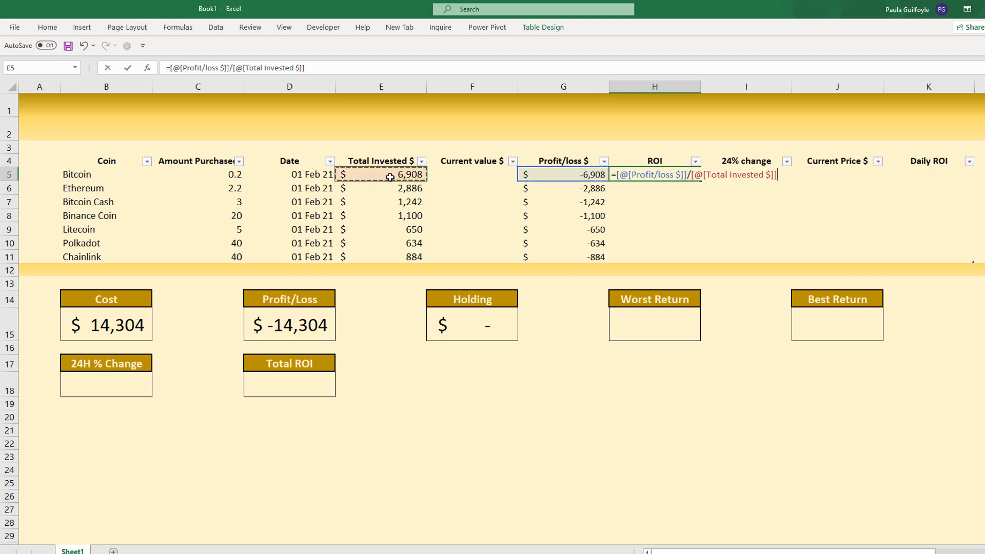
pyautogui.press('Return')
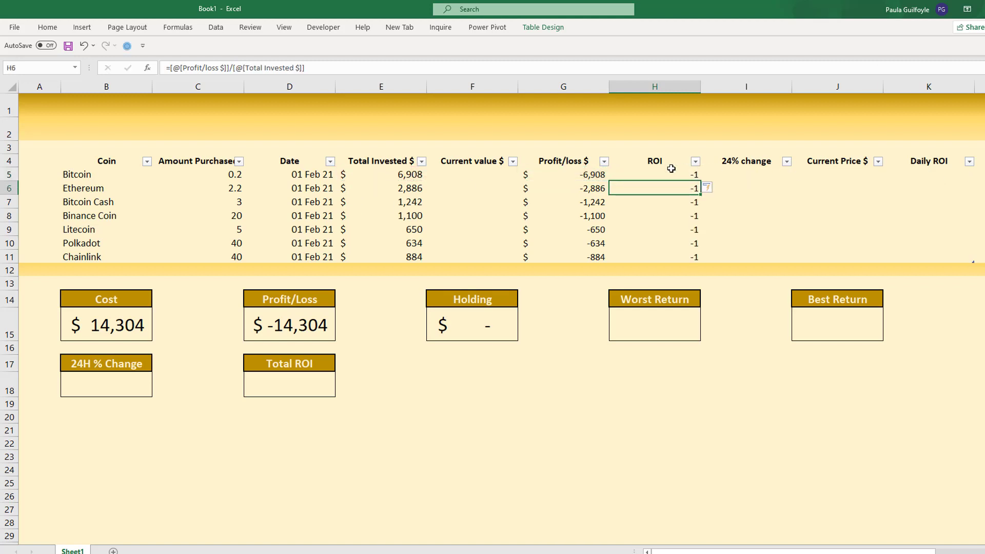
pyautogui.click(766, 170)
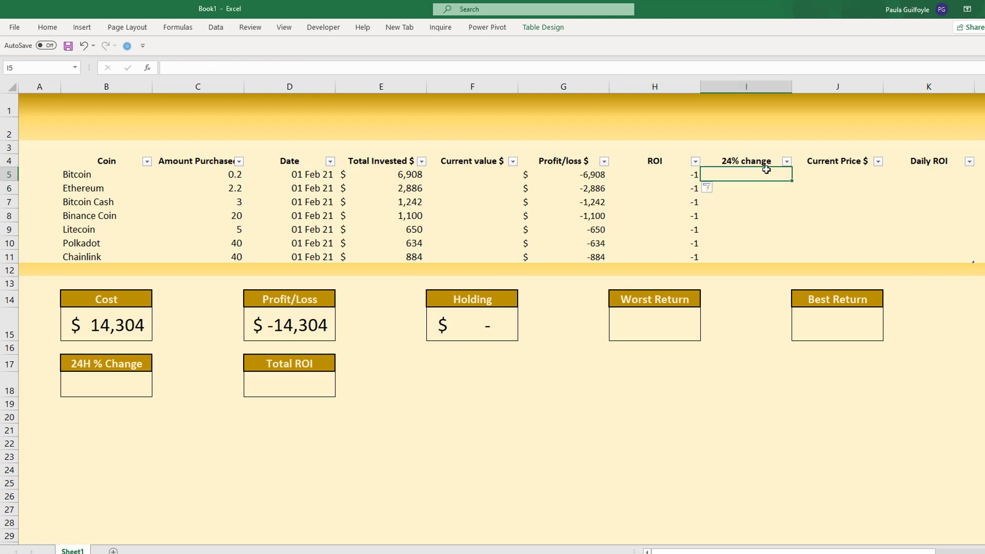
pyautogui.click(829, 170)
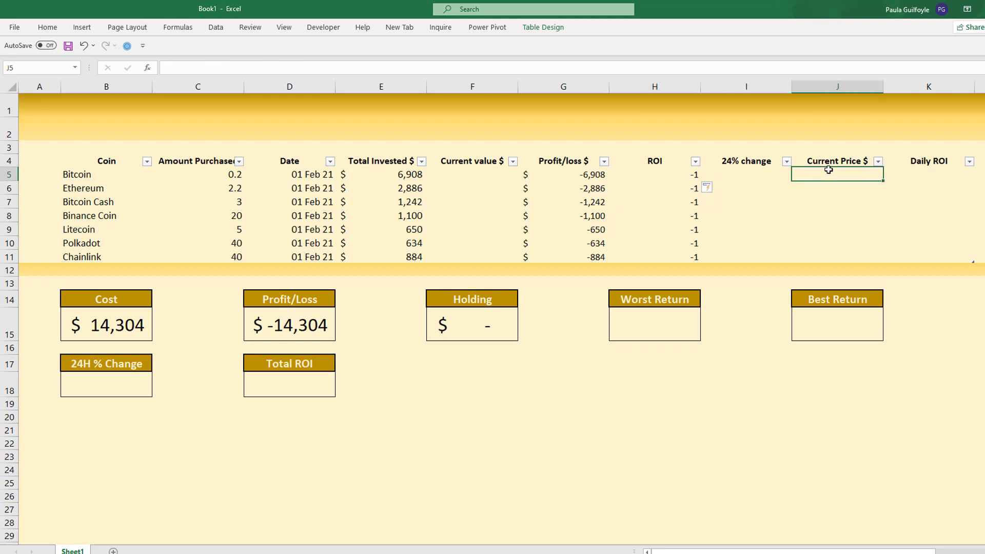
pyautogui.click(937, 175)
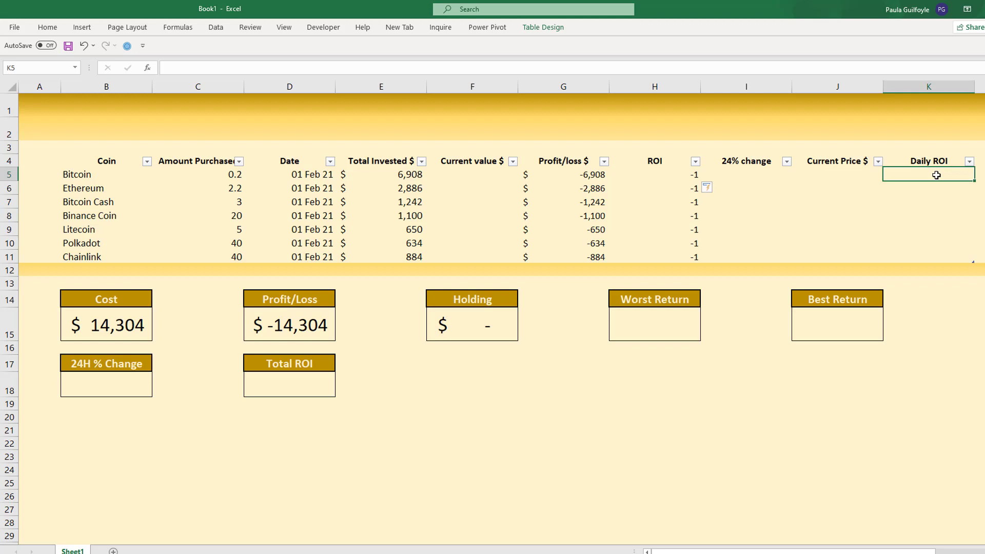
# - Format the ROI cells H5:H11 and the 24% change cells I5:I11 as percentages
pyautogui.moveTo(678, 175); pyautogui.dragTo(678, 262)
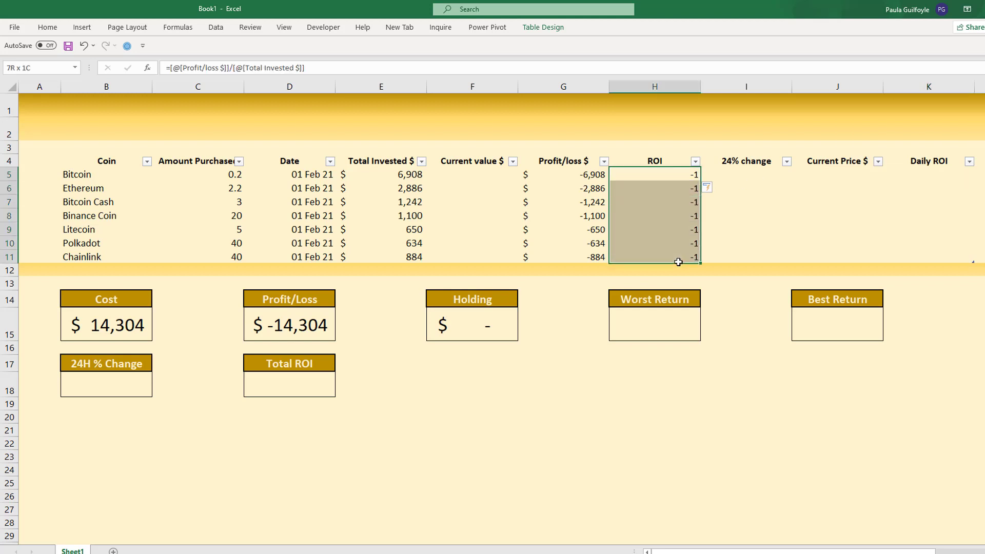
pyautogui.click(46, 28)
pyautogui.click(405, 66)
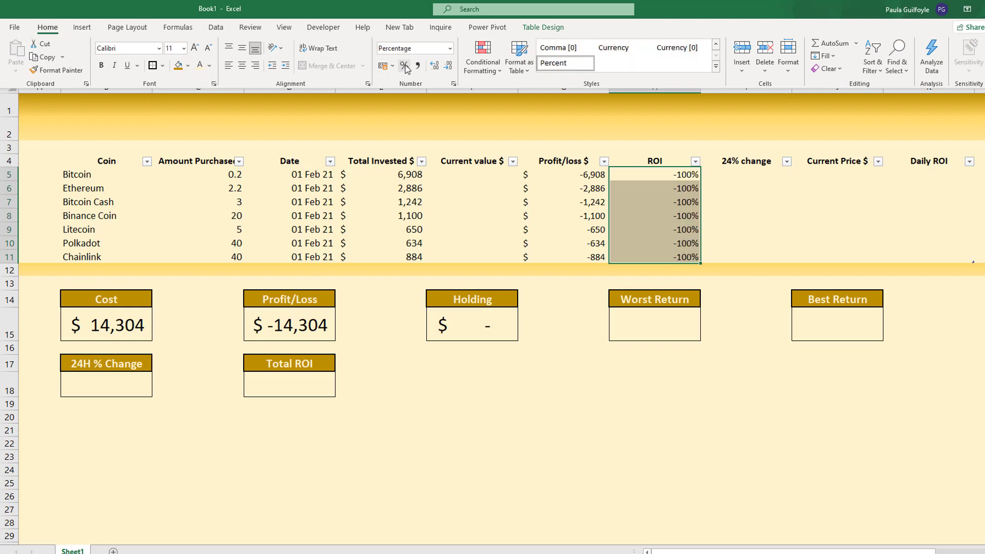
pyautogui.click(748, 173)
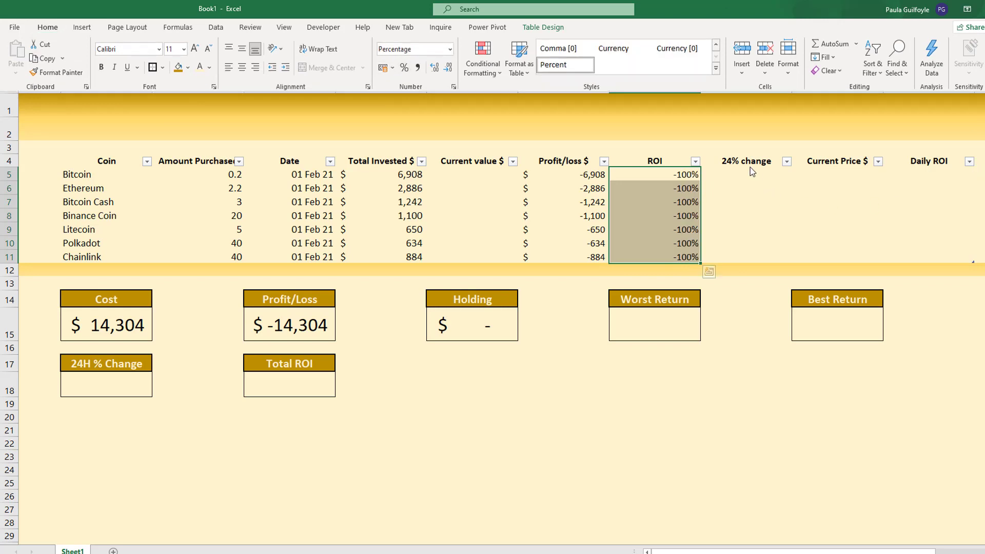
pyautogui.moveTo(748, 172); pyautogui.dragTo(747, 255)
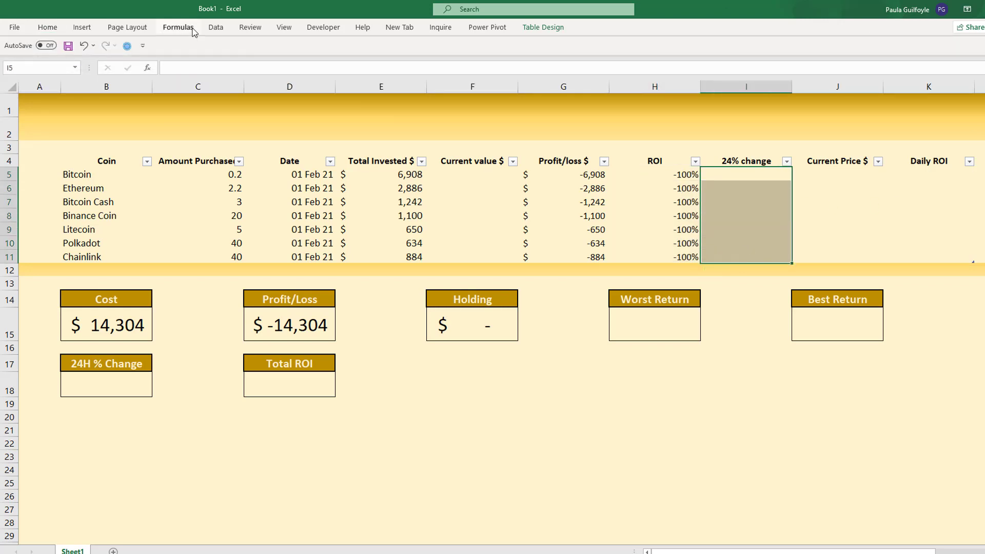
pyautogui.click(47, 28)
pyautogui.click(405, 66)
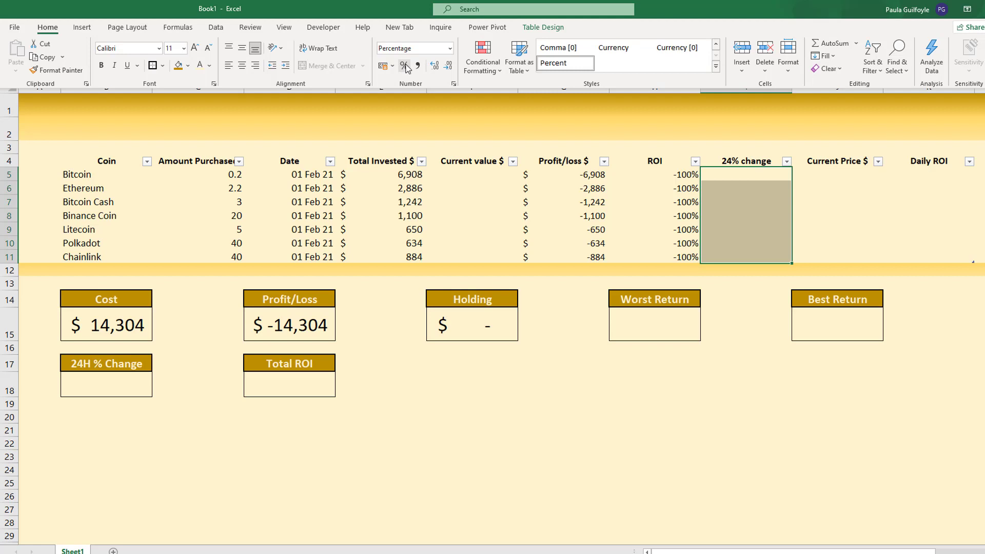
# - Switch to the CoinGecko API V3 page in Chrome and look at the /coins/list endpoint's details
pyautogui.click(459, 193)
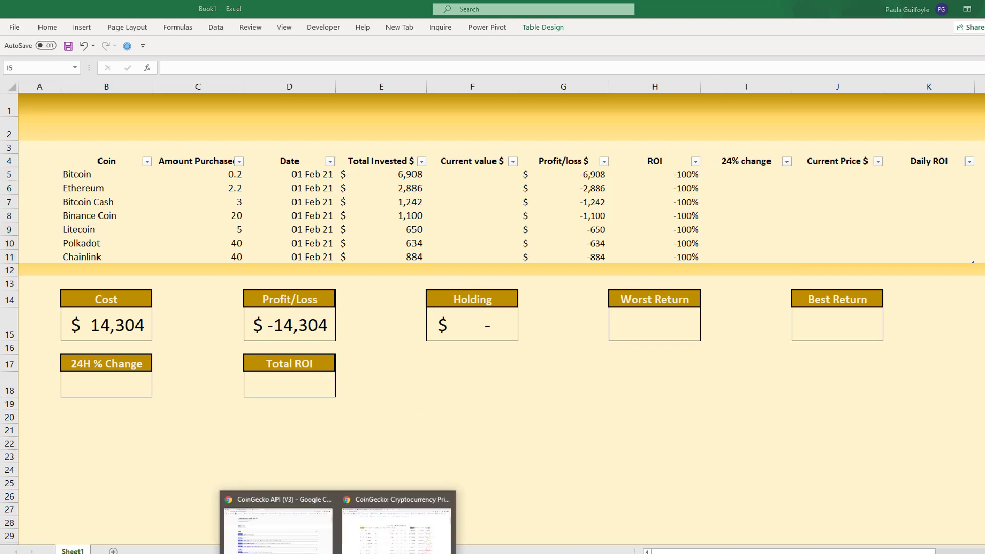
pyautogui.click(306, 547)
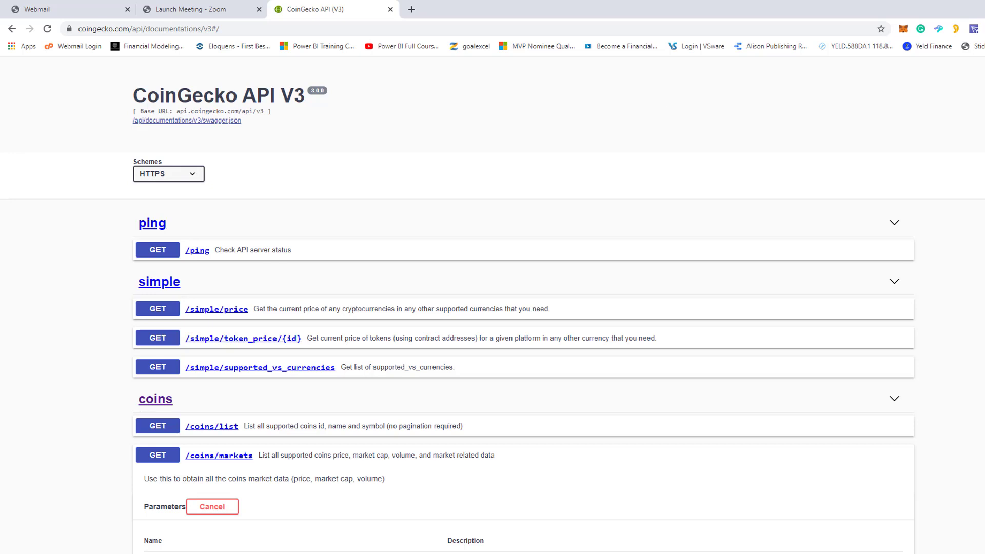
pyautogui.scroll(-5, 252, 186)
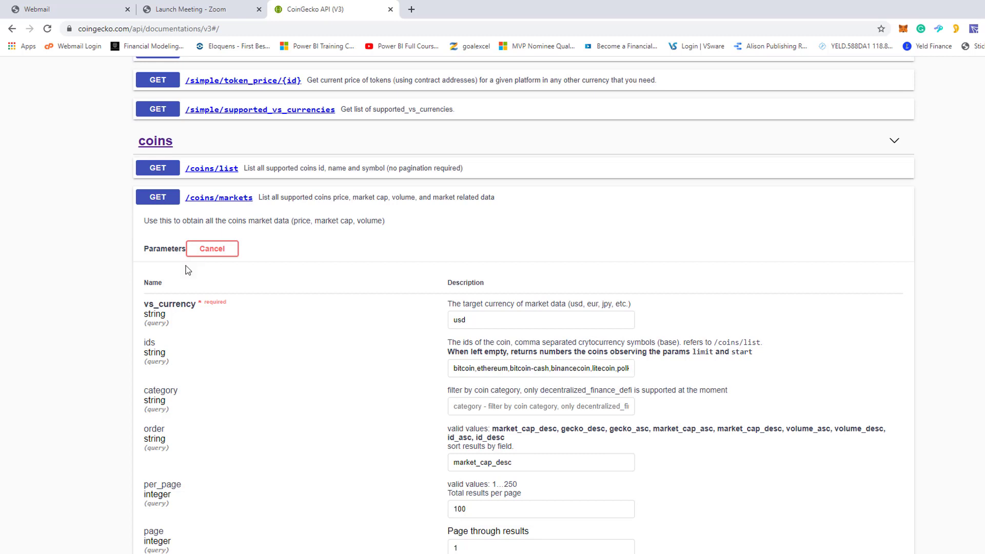
pyautogui.click(218, 171)
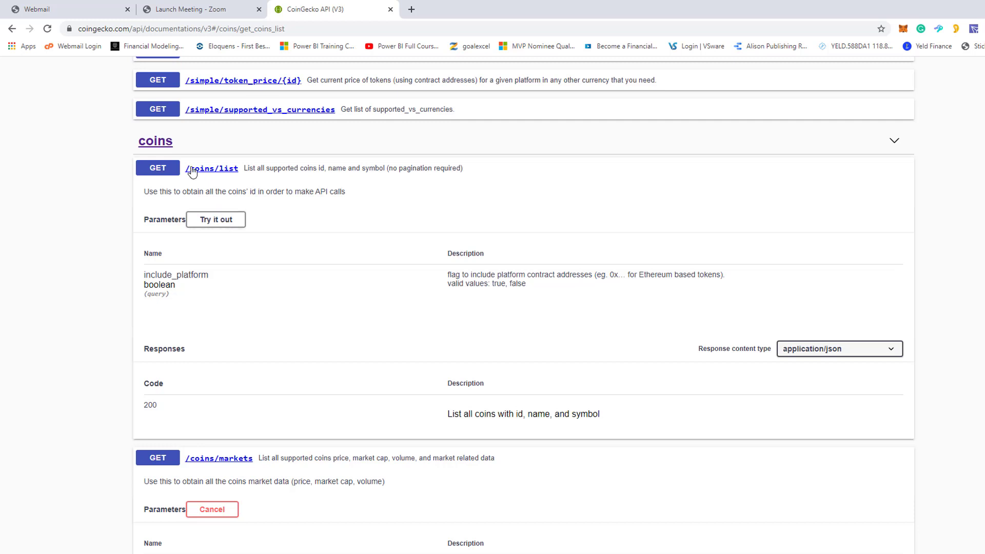
pyautogui.click(219, 173)
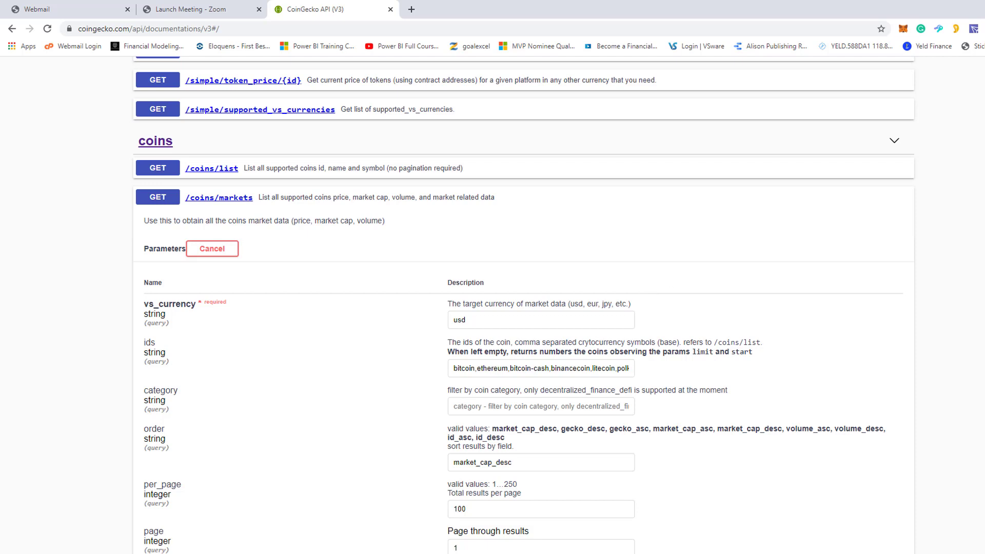
# - Examine the vs_currency and ids values of the /coins/markets request
pyautogui.scroll(-4, 523, 308)
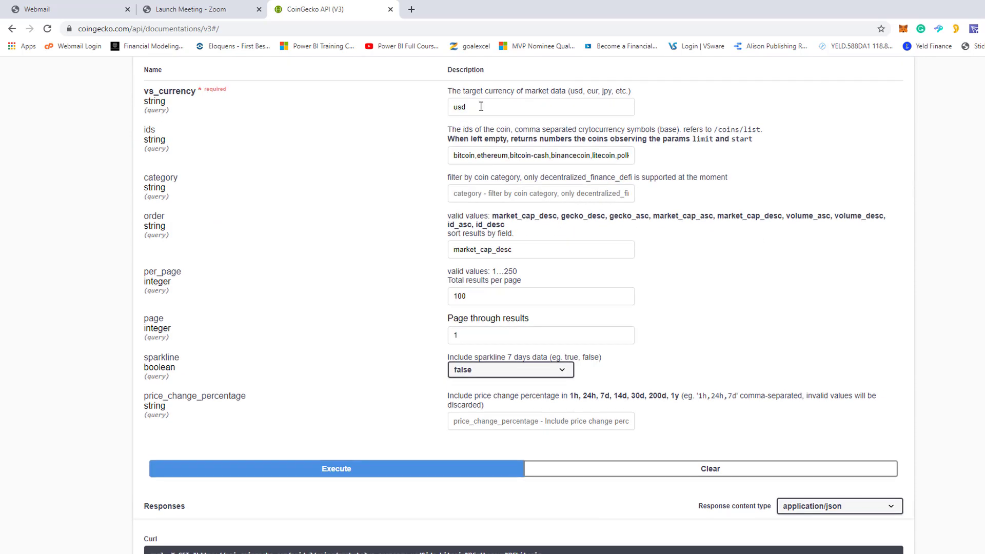
pyautogui.doubleClick(451, 108)
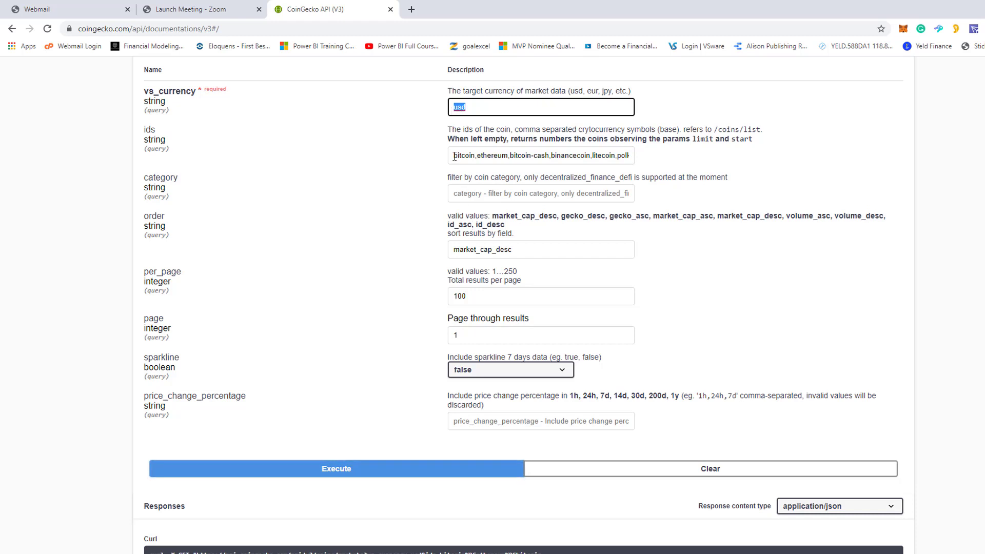
pyautogui.moveTo(453, 156); pyautogui.dragTo(660, 154)
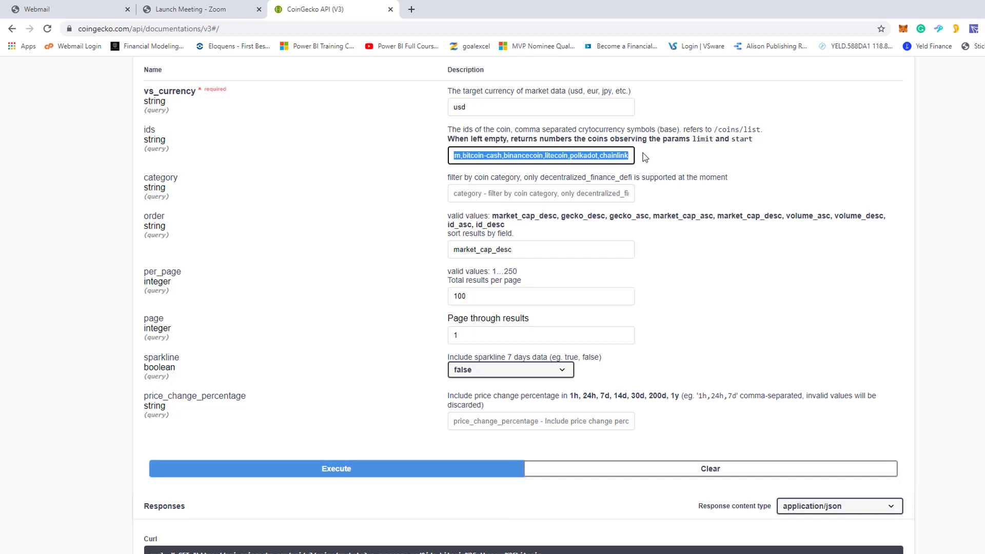
pyautogui.click(510, 156)
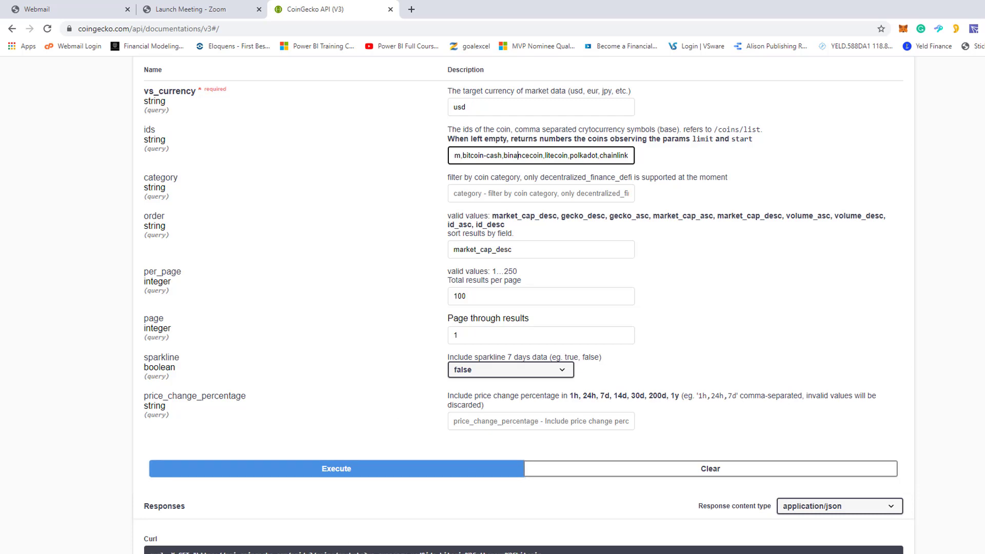
# - Switch to Excel to check the coin names in B5:B11, and compare them in Chrome with the /coins/markets ids list
pyautogui.click(392, 553)
pyautogui.click(450, 533)
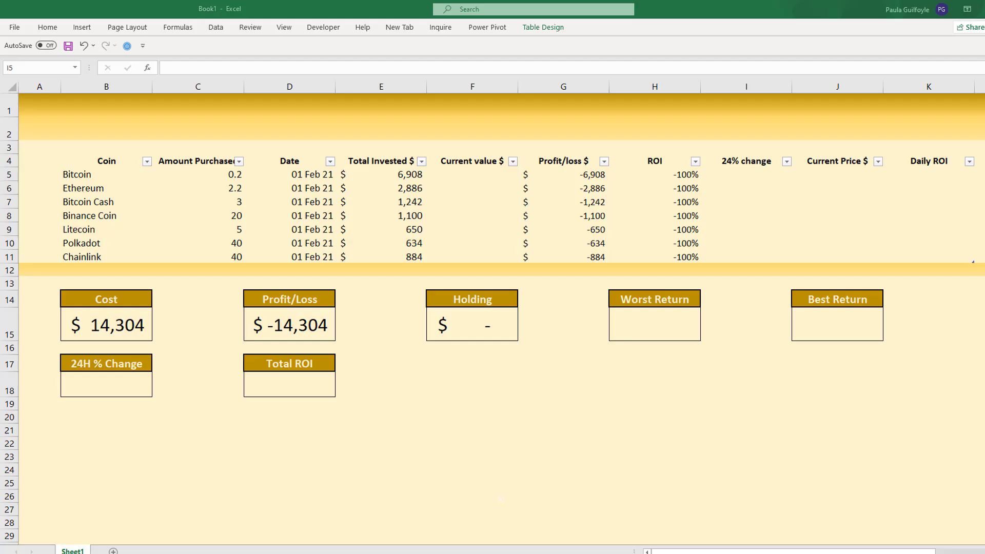
pyautogui.moveTo(79, 176); pyautogui.dragTo(81, 262)
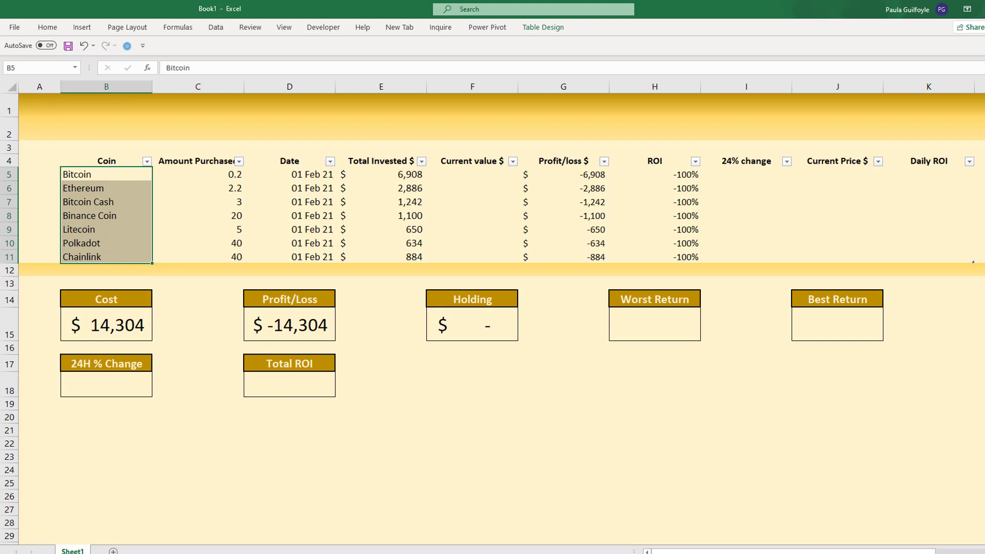
pyautogui.click(302, 553)
pyautogui.click(296, 534)
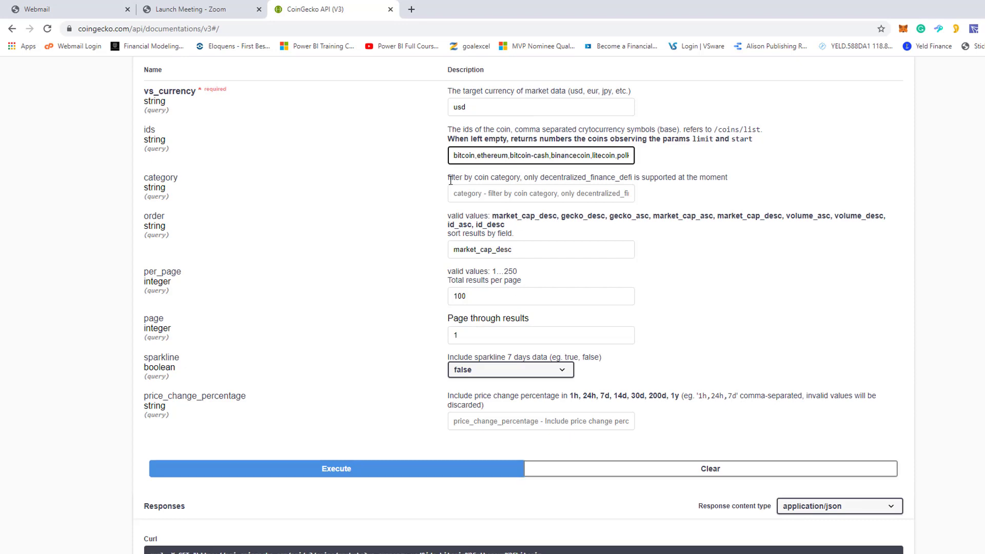
pyautogui.moveTo(456, 155); pyautogui.dragTo(891, 158)
# - Copy the full Request URL from the /coins/markets response section
pyautogui.scroll(6, 492, 305)
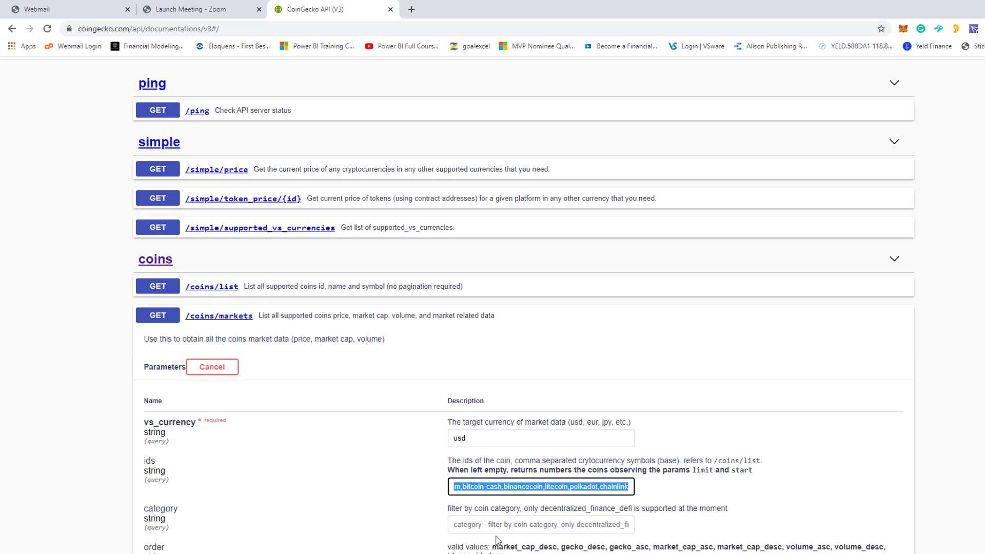
pyautogui.scroll(-12, 493, 308)
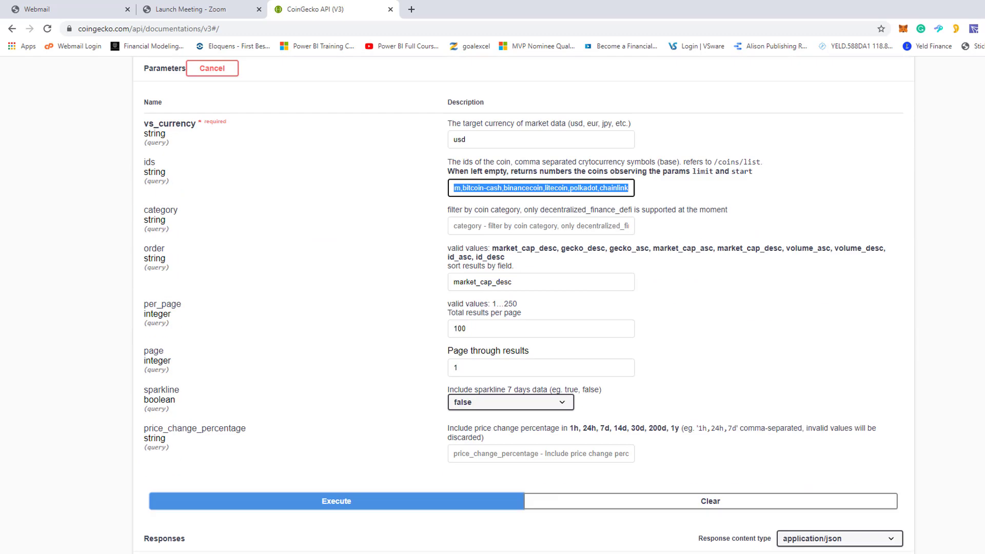
pyautogui.scroll(6, 373, 429)
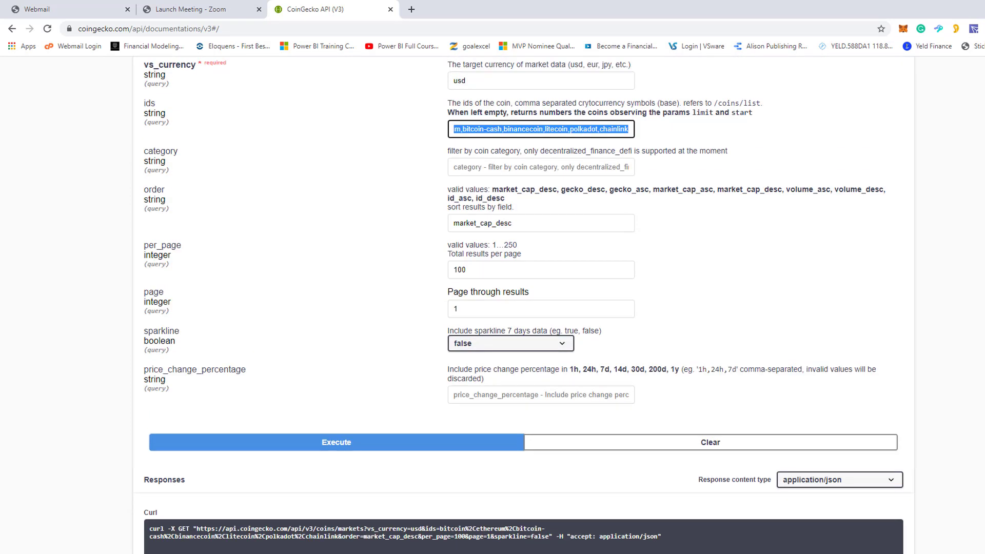
pyautogui.scroll(-7, 330, 333)
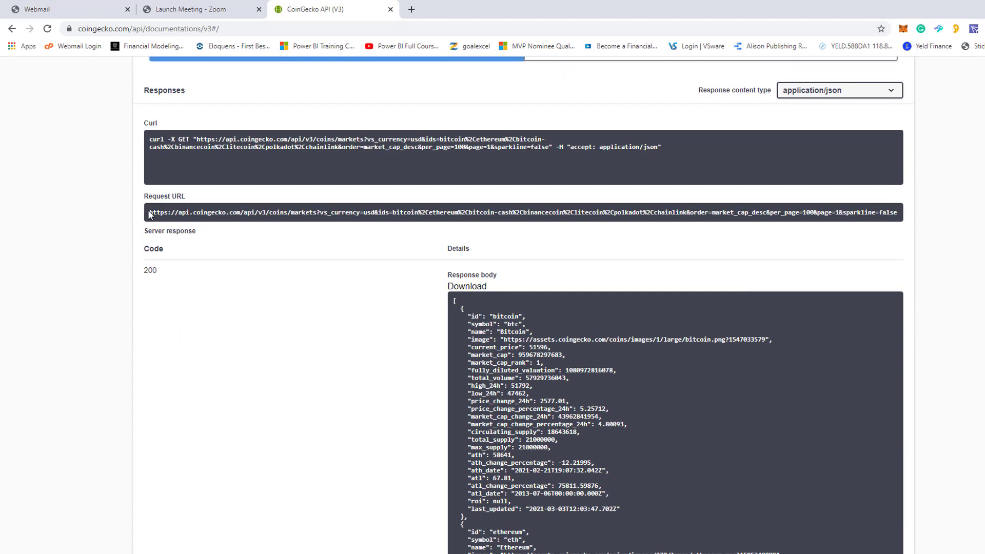
pyautogui.doubleClick(164, 212)
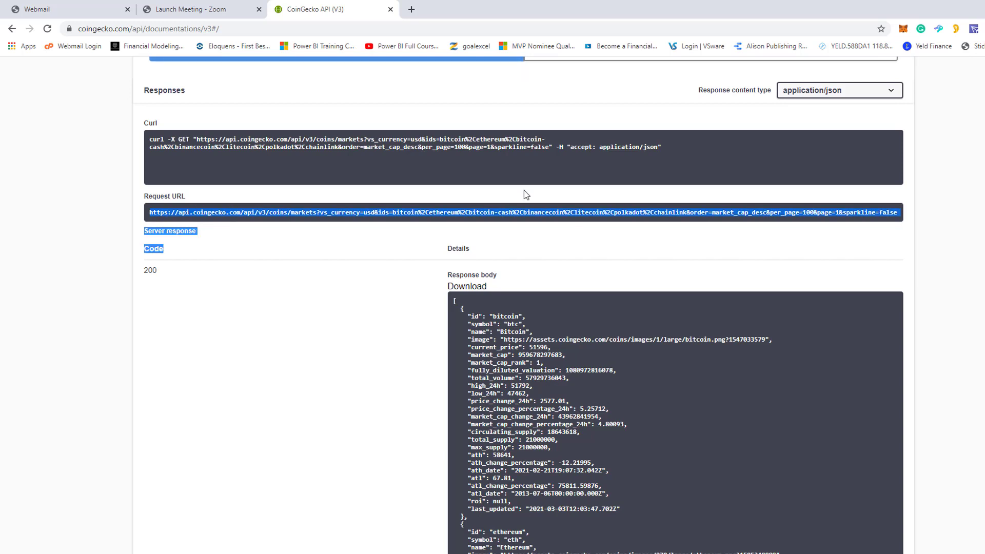
pyautogui.moveTo(149, 212); pyautogui.dragTo(901, 218)
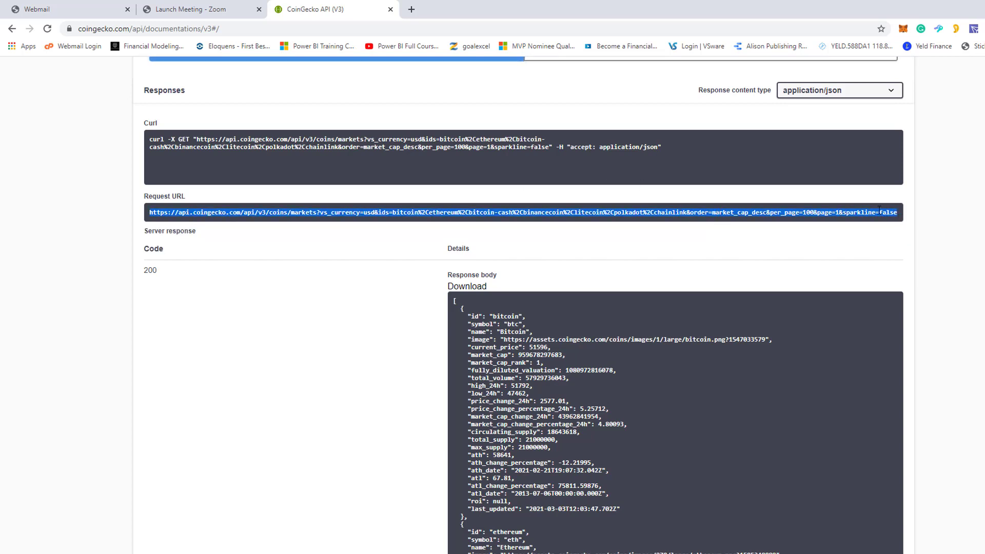
pyautogui.rightClick(882, 212)
pyautogui.click(856, 221)
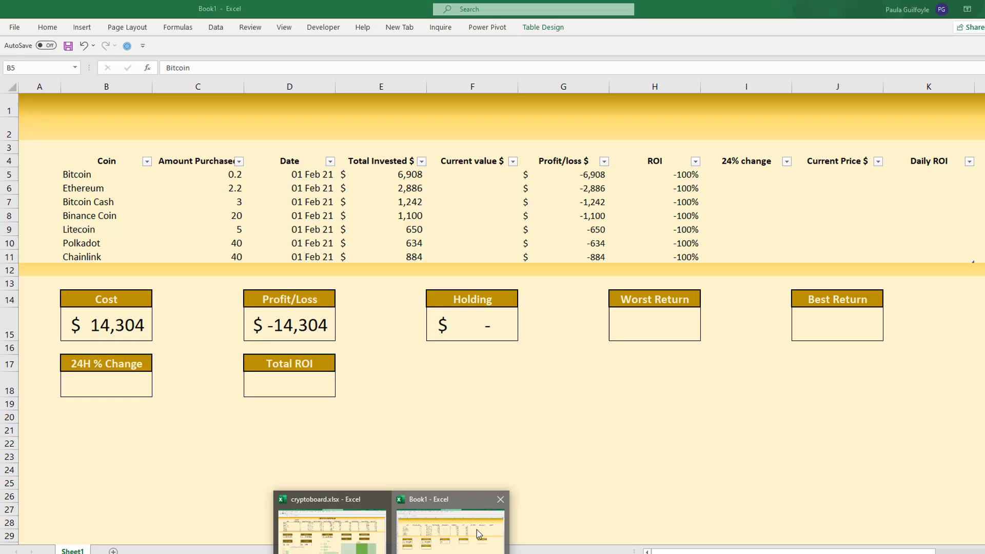
# - Switch to Excel and create a From Web query using the copied CoinGecko request URL
pyautogui.click(476, 530)
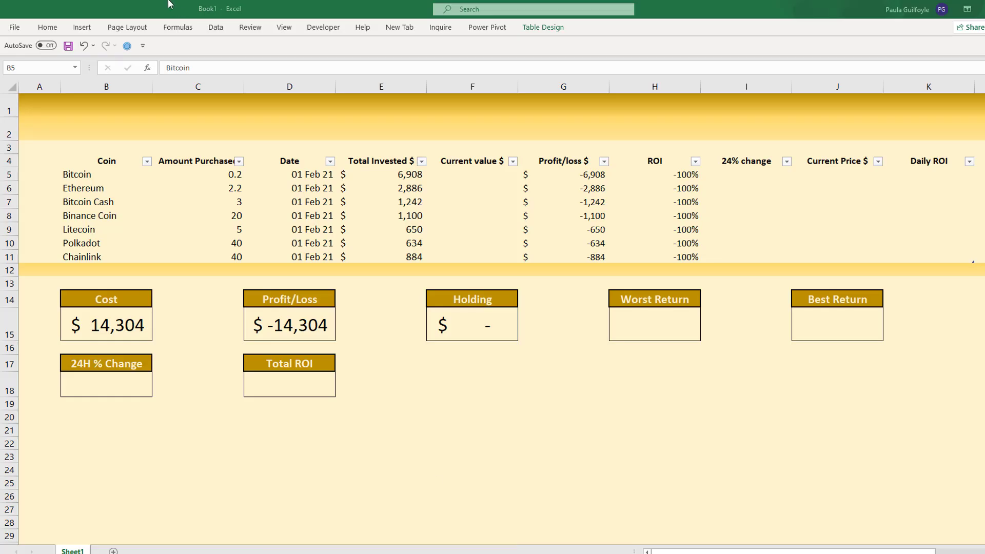
pyautogui.click(216, 28)
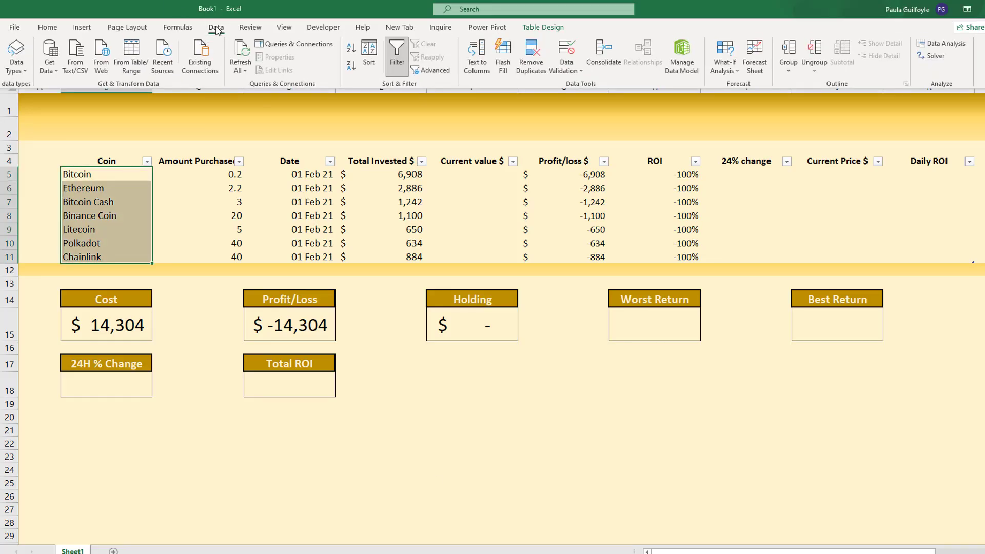
pyautogui.click(99, 67)
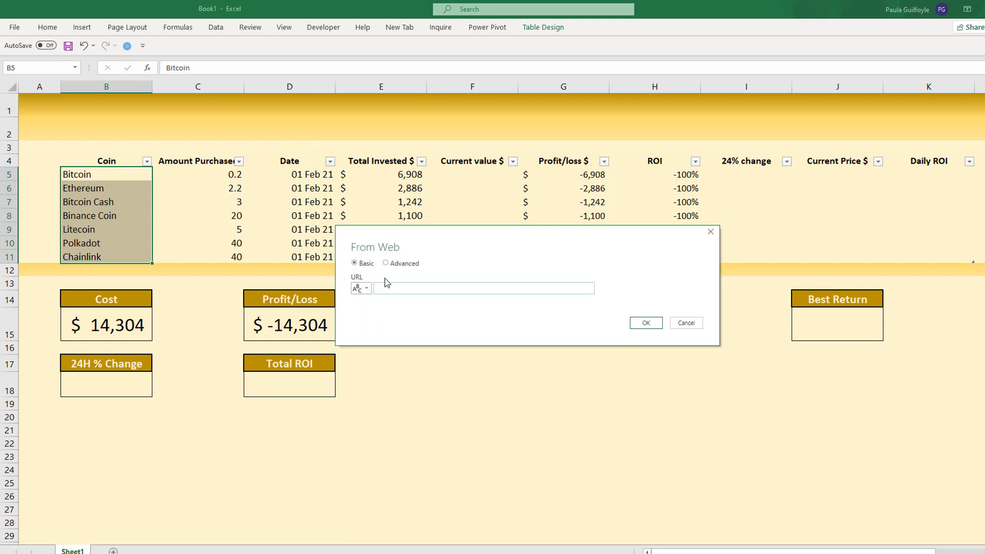
pyautogui.hotkey('ctrl', 'v')
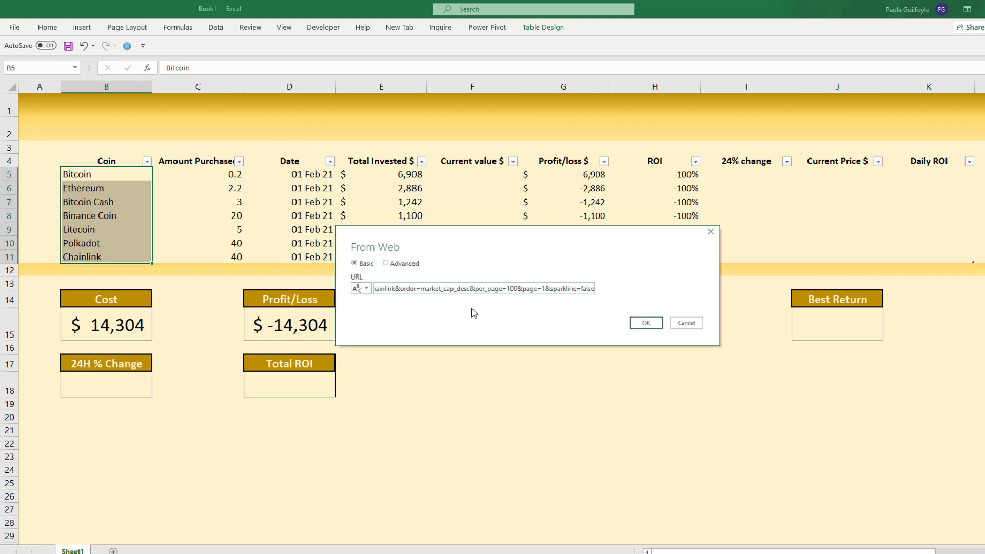
pyautogui.click(641, 323)
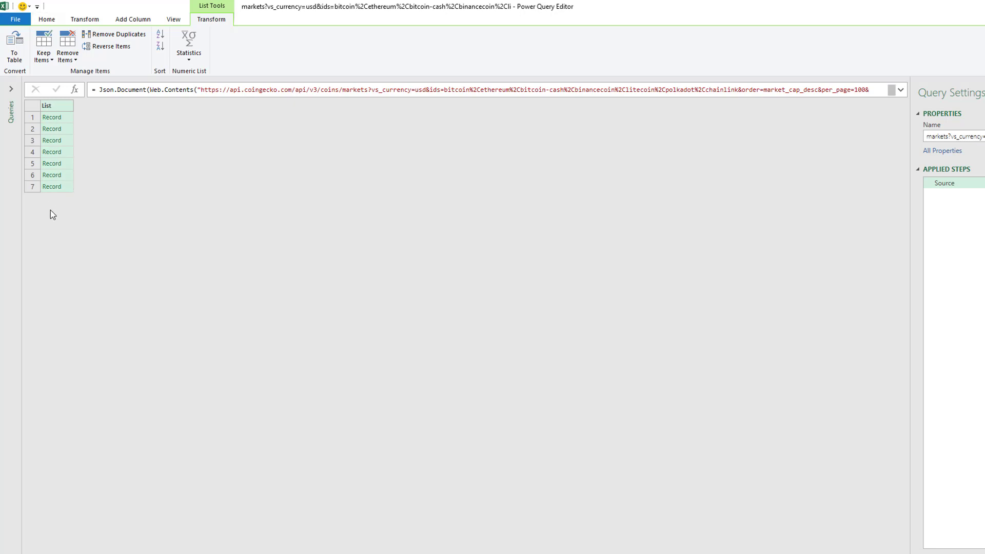
# - Convert the record list to a table and expand it to id, symbol, name, current_price and price_change_percentage_24h, without the original column name as prefix
pyautogui.click(8, 57)
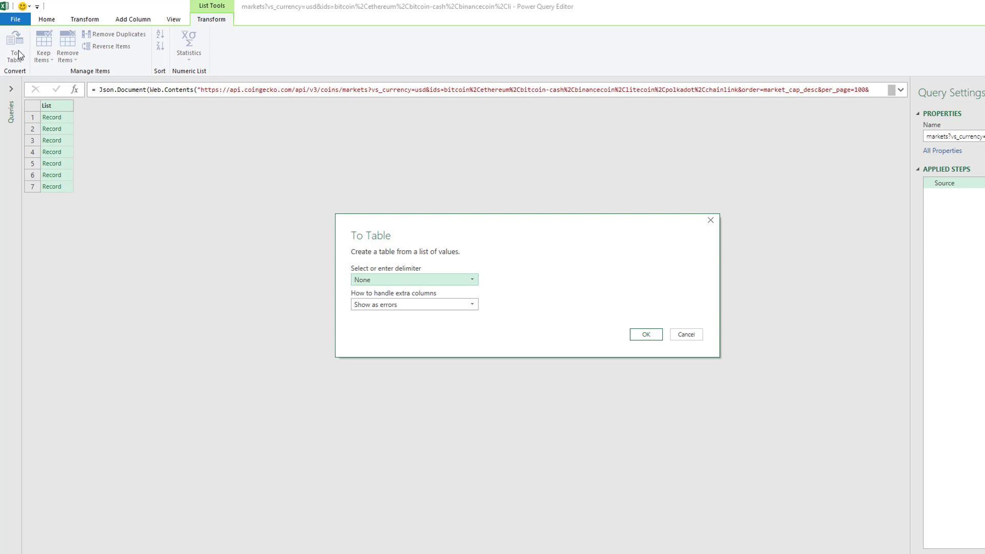
pyautogui.click(646, 336)
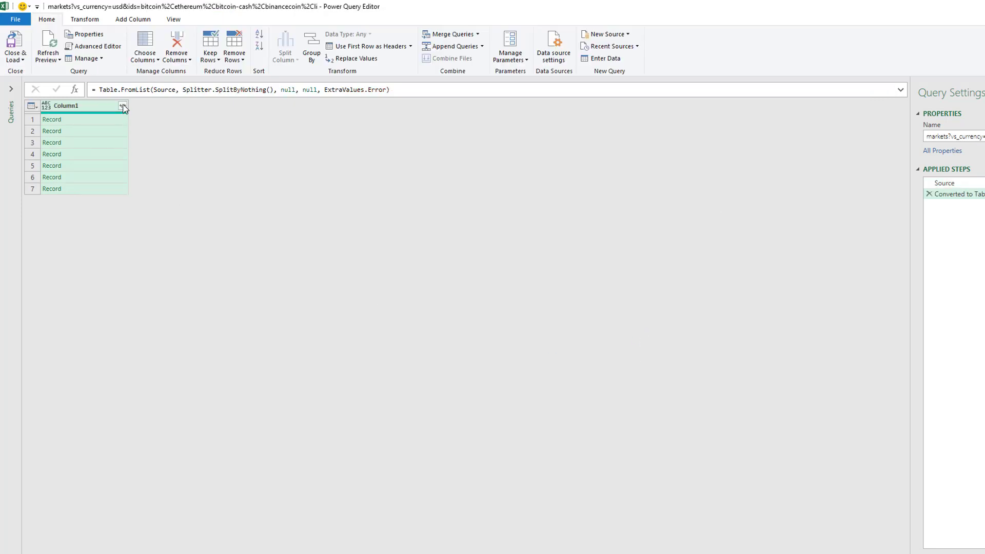
pyautogui.click(123, 105)
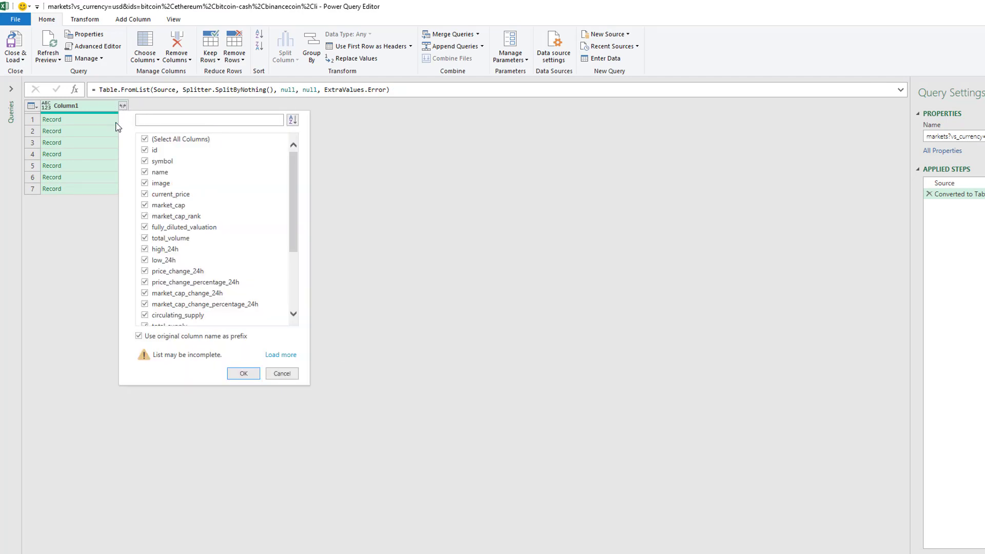
pyautogui.click(145, 139)
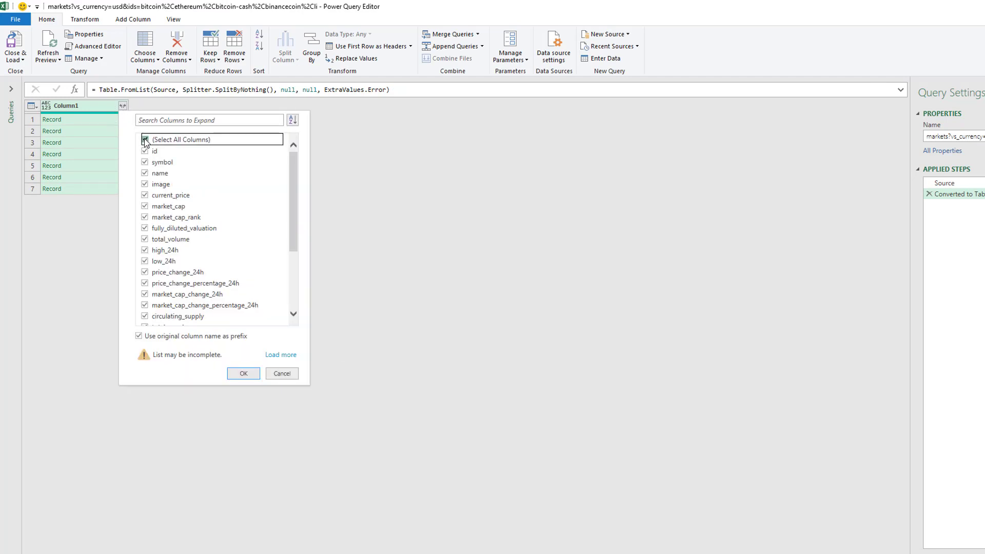
pyautogui.click(145, 150)
pyautogui.click(144, 161)
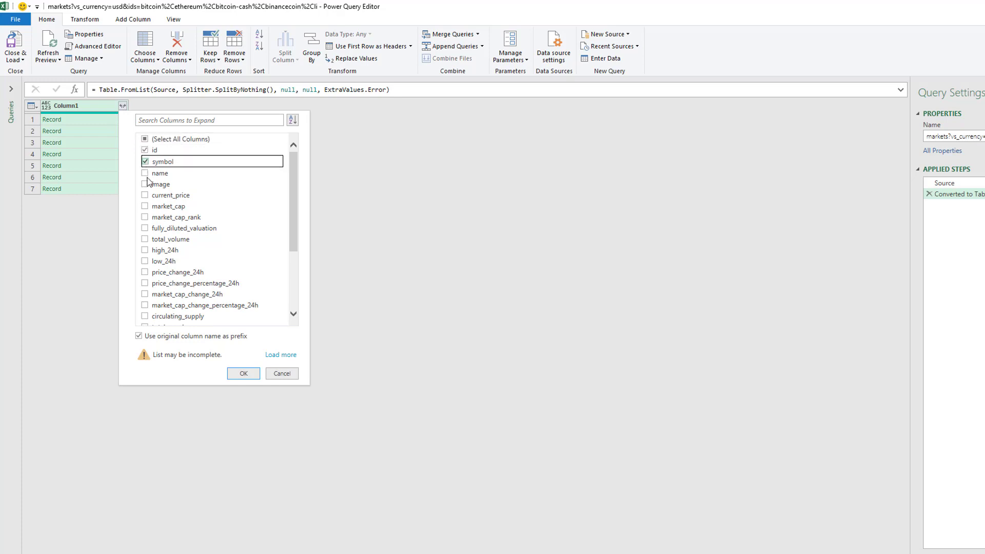
pyautogui.click(145, 174)
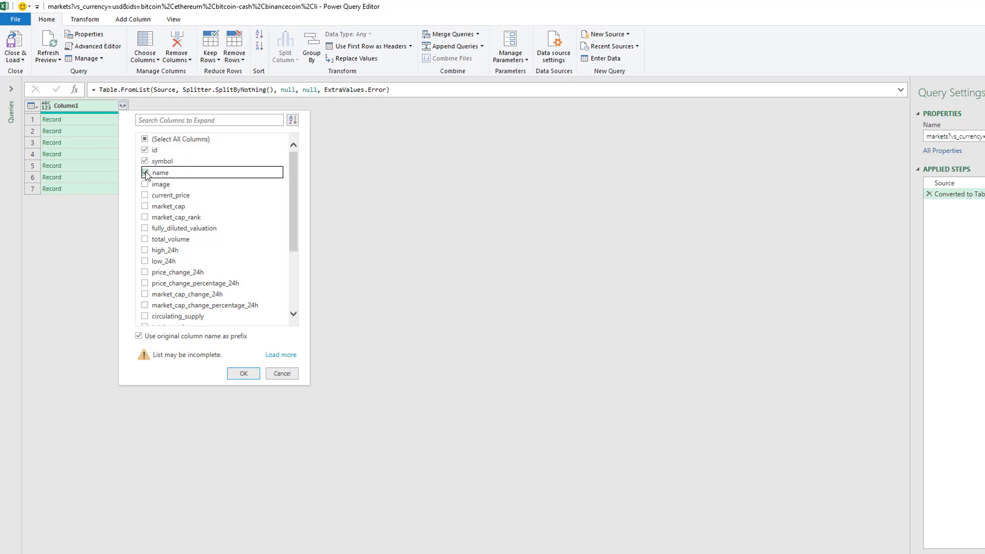
pyautogui.click(145, 196)
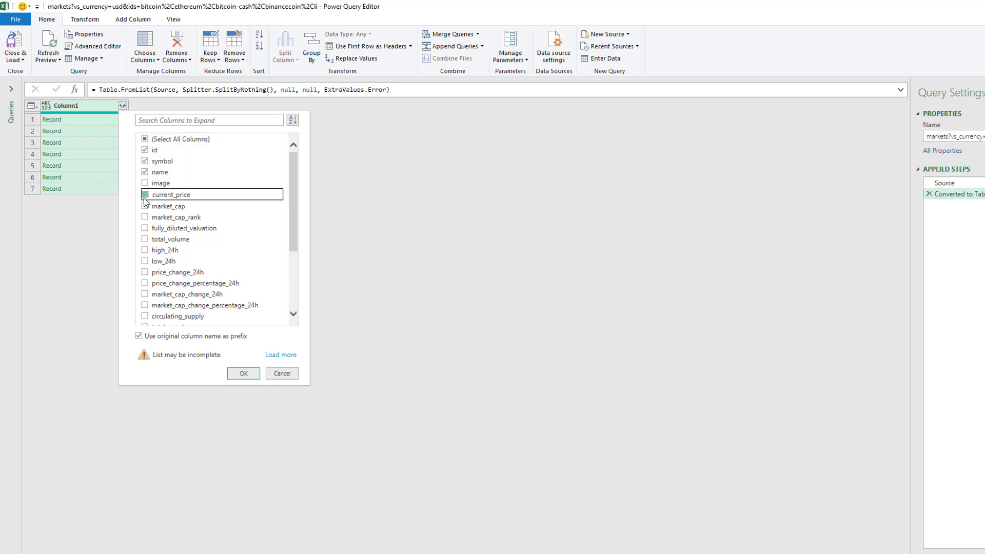
pyautogui.click(145, 284)
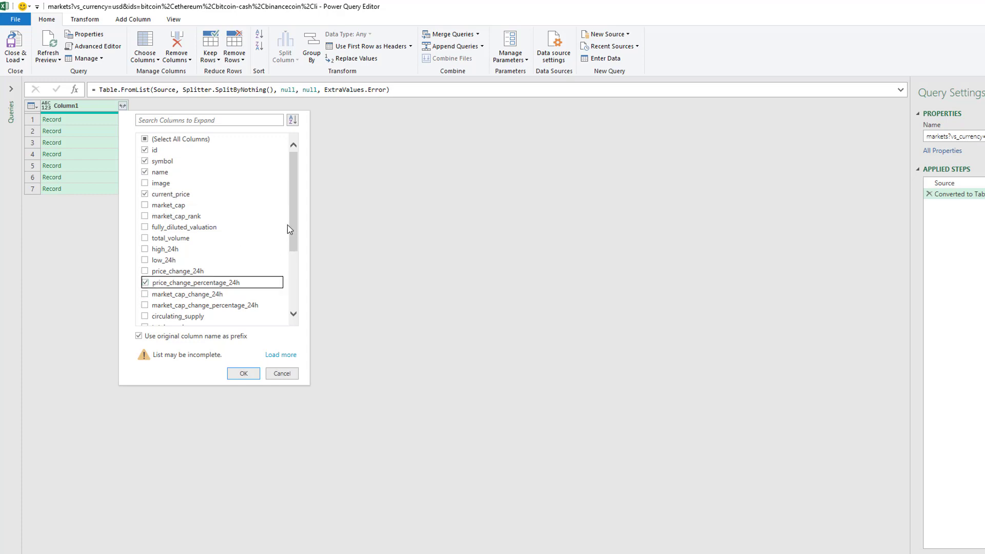
pyautogui.moveTo(293, 225)
pyautogui.mouseDown()
pyautogui.moveTo(290, 291)
pyautogui.moveTo(293, 234)
pyautogui.mouseUp()
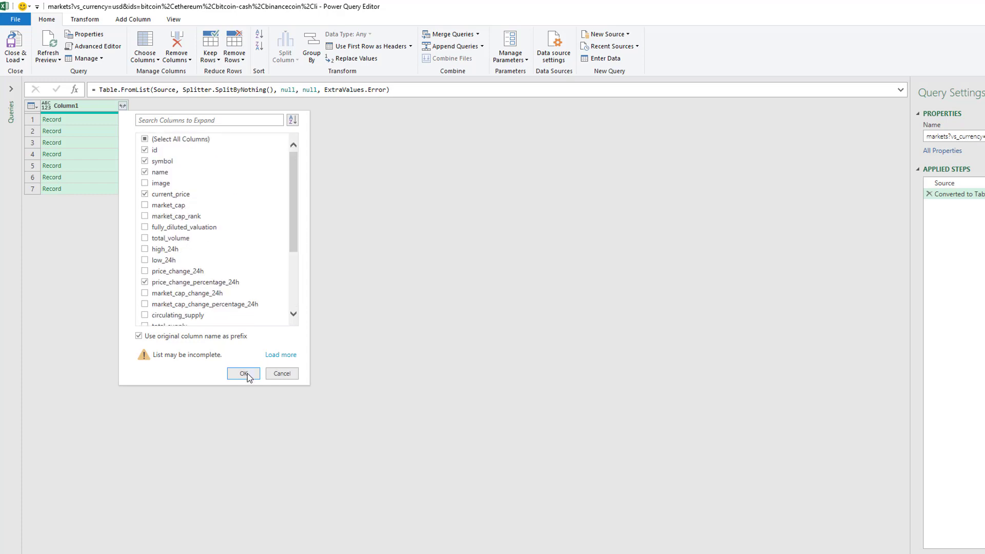
pyautogui.click(138, 336)
pyautogui.click(243, 374)
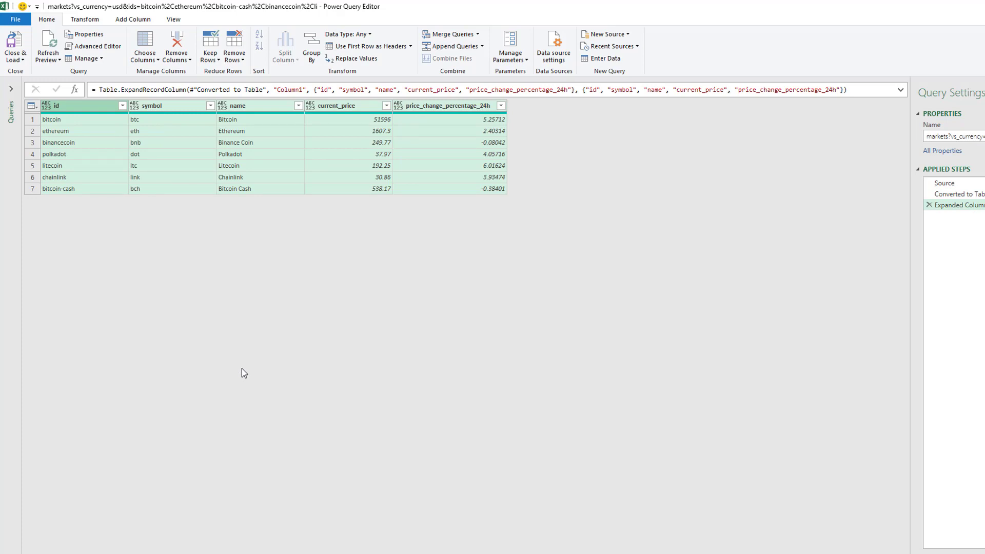
# - Divide the values in the price_change_percentage_24h column by 100
pyautogui.click(450, 107)
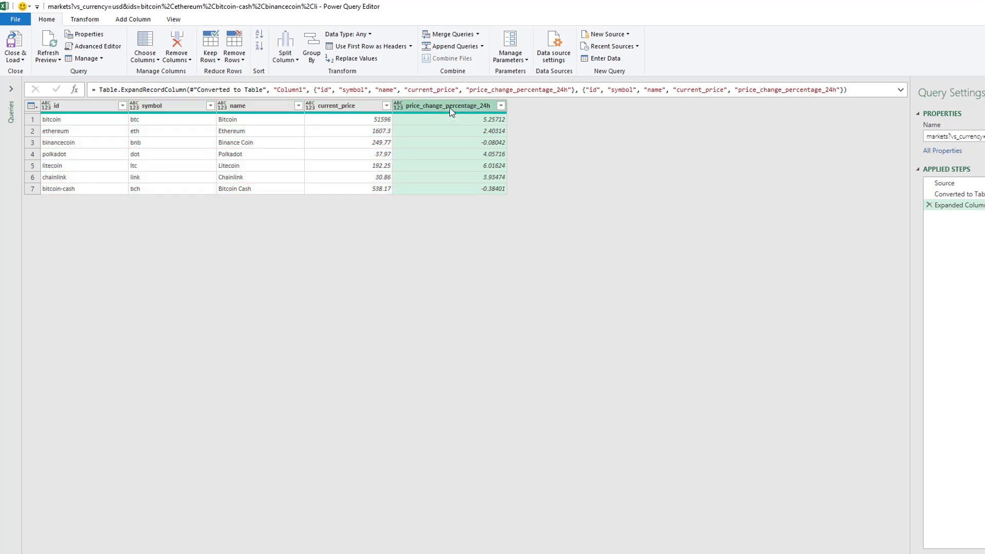
pyautogui.click(89, 24)
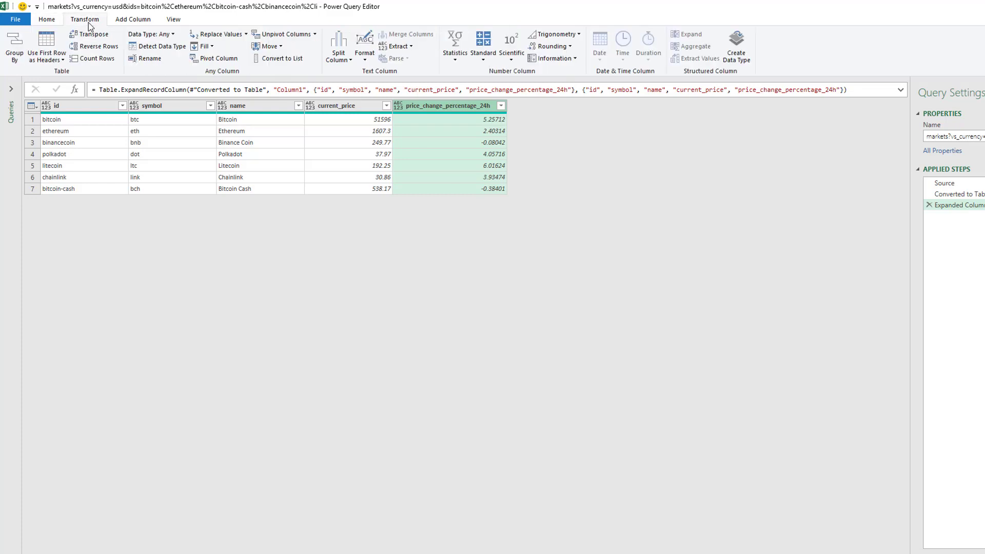
pyautogui.click(484, 55)
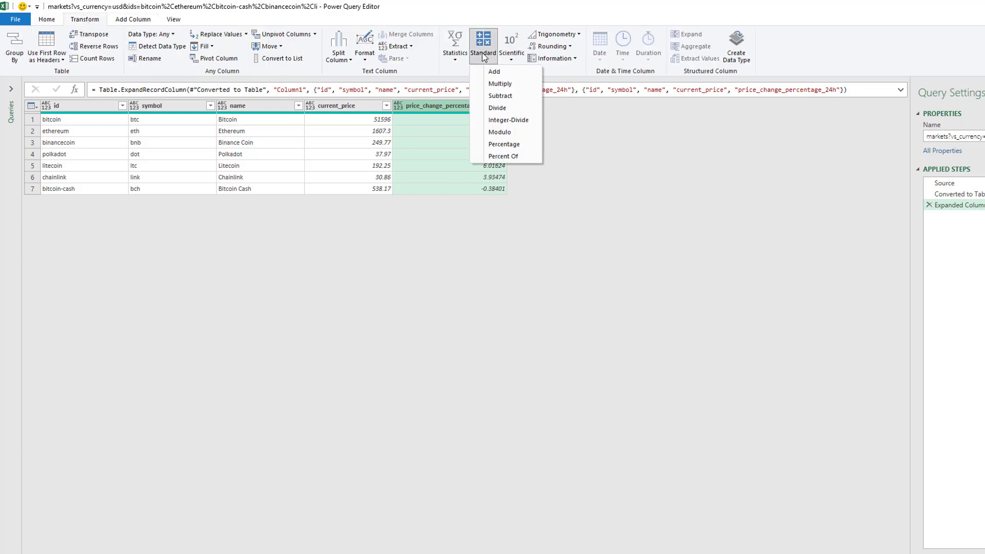
pyautogui.click(495, 107)
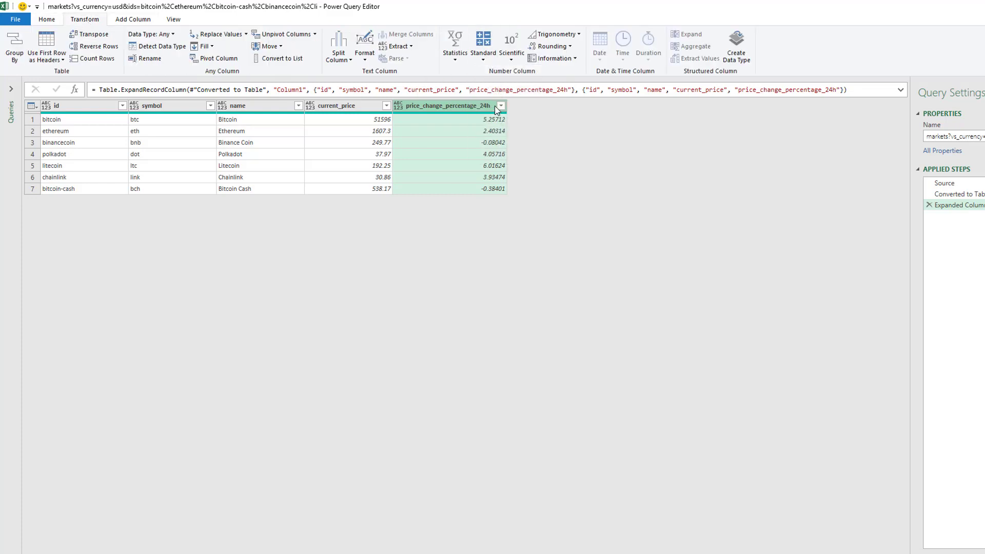
pyautogui.write('1')
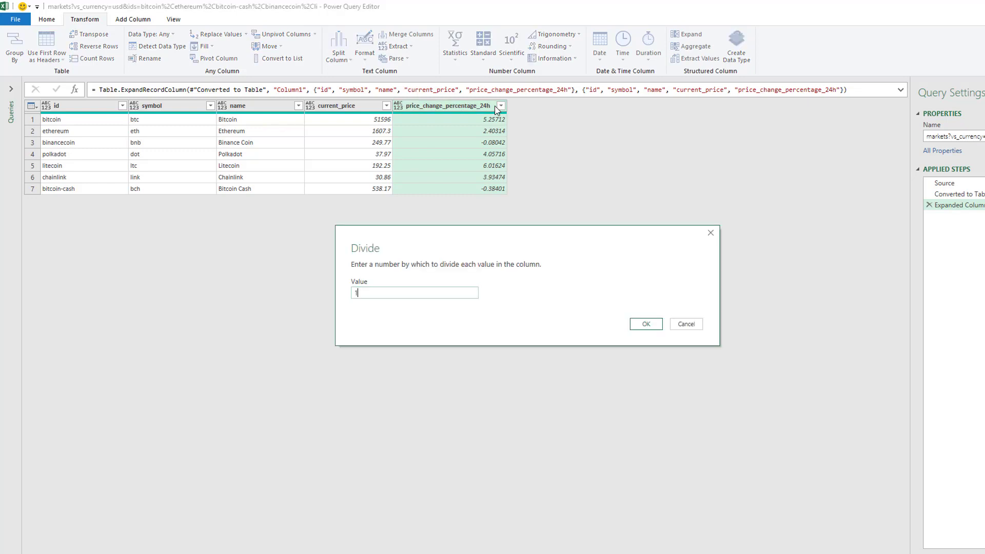
pyautogui.write('00')
pyautogui.click(645, 324)
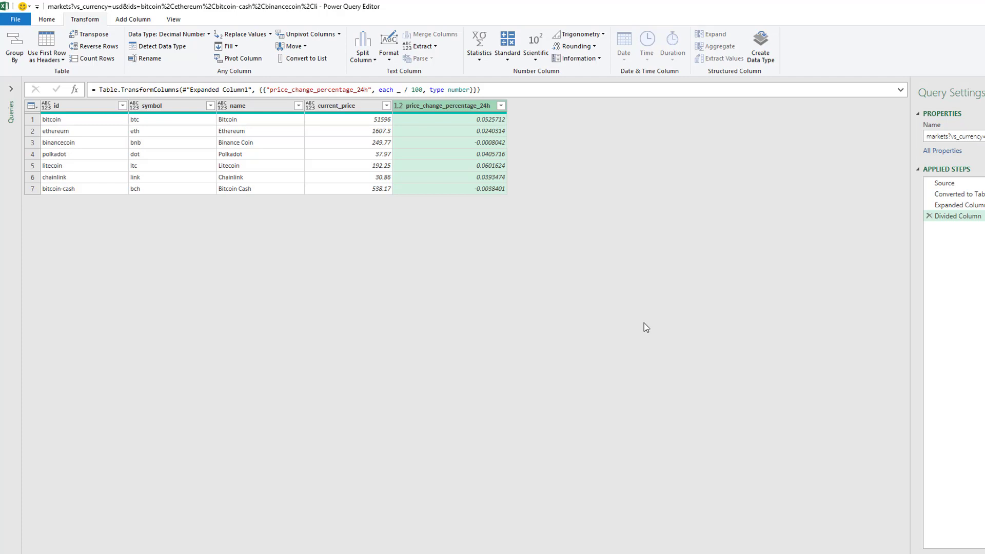
# - Close and load the query into a new worksheet, and dismiss the Queries & Connections list
pyautogui.click(15, 19)
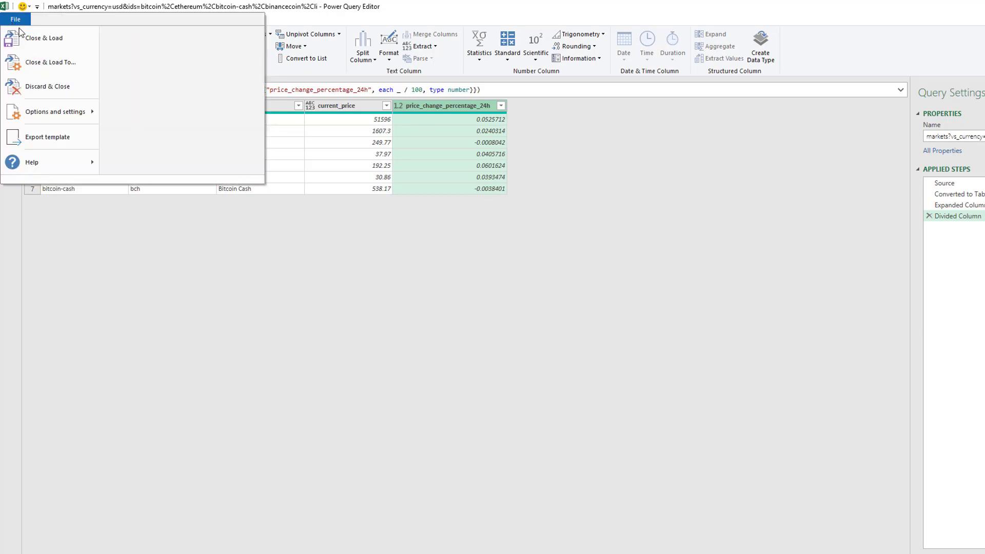
pyautogui.click(30, 38)
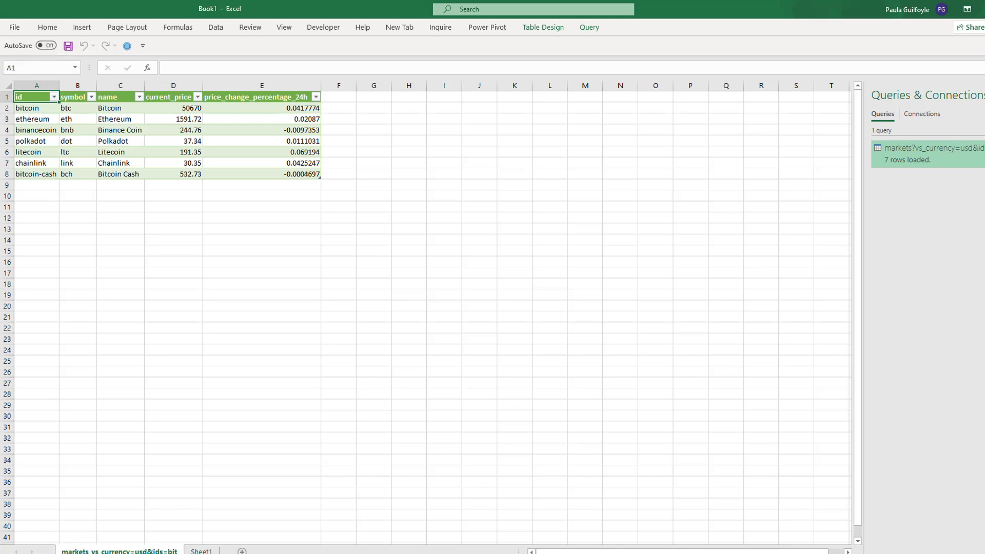
pyautogui.click(984, 95)
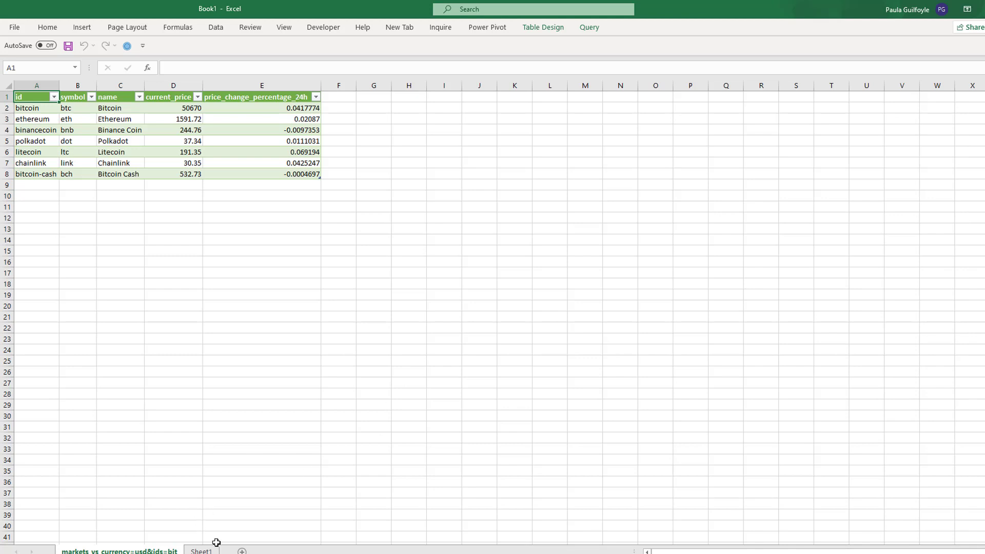
pyautogui.click(201, 551)
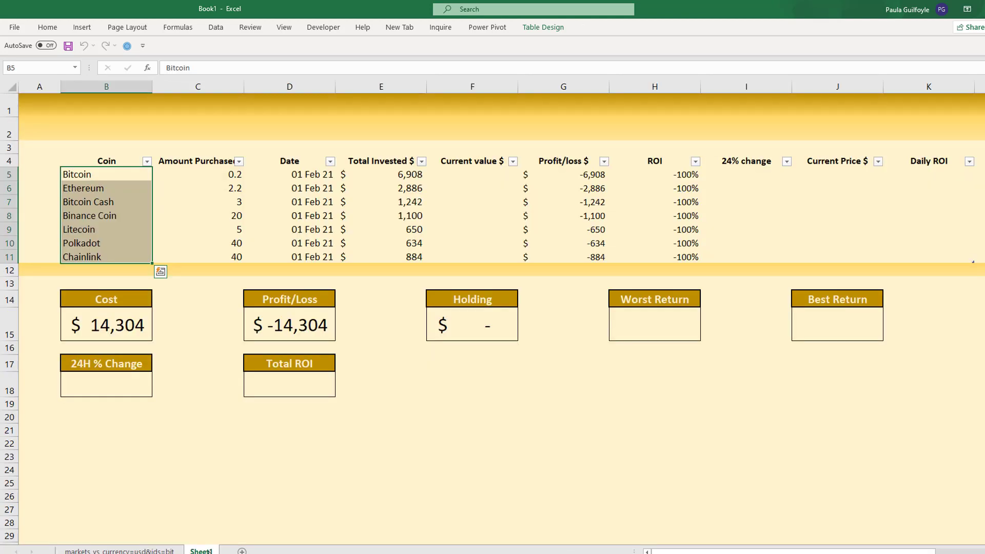
pyautogui.click(825, 174)
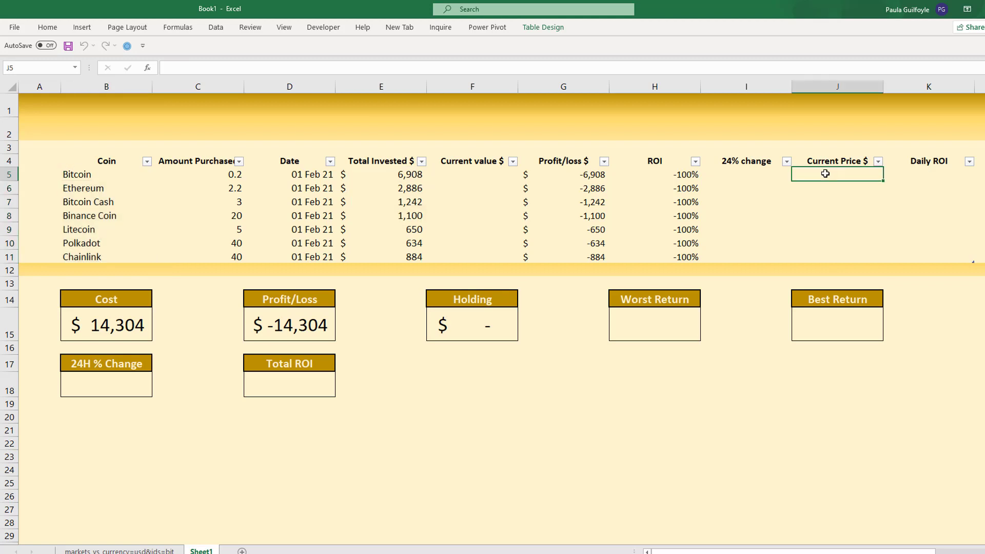
pyautogui.write('=xl')
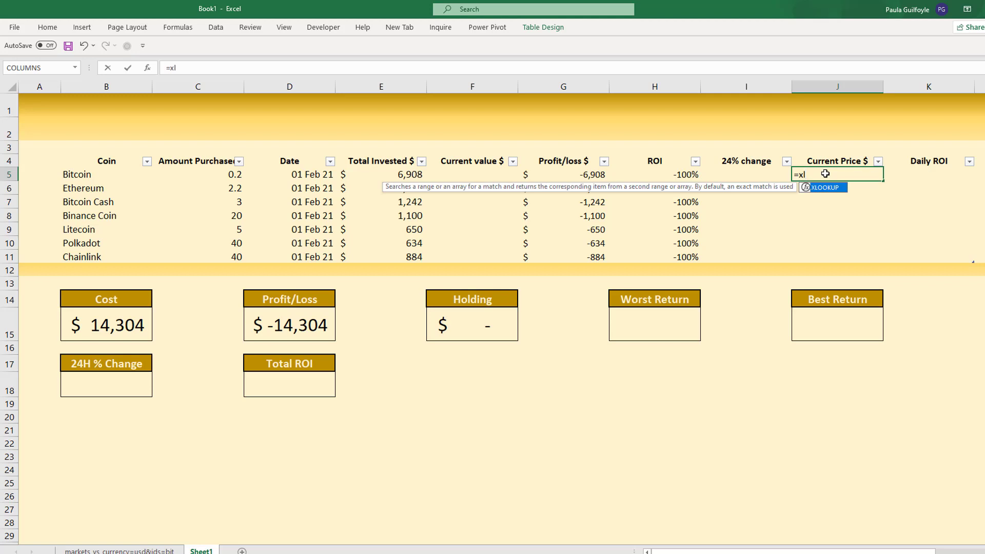
pyautogui.press('Tab')
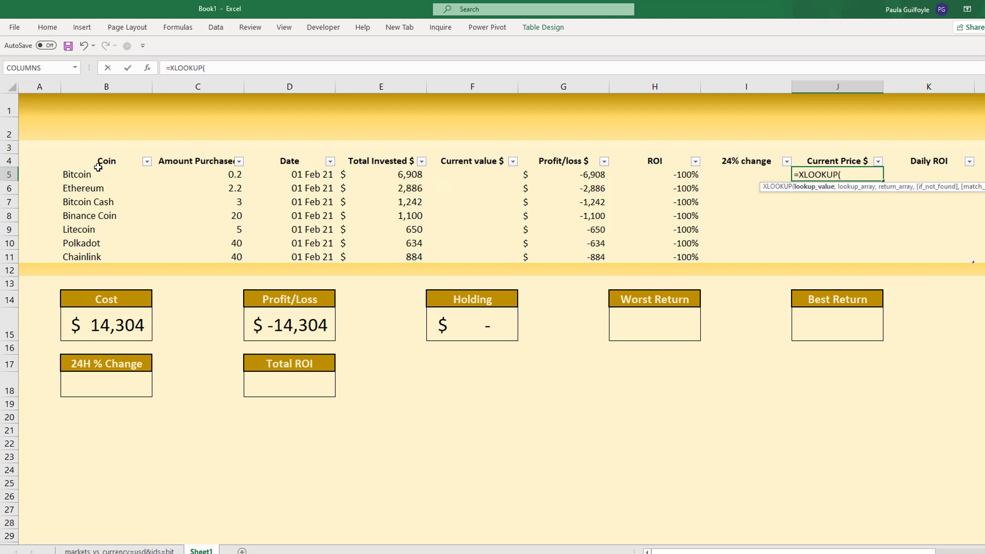
pyautogui.click(80, 174)
pyautogui.write(',')
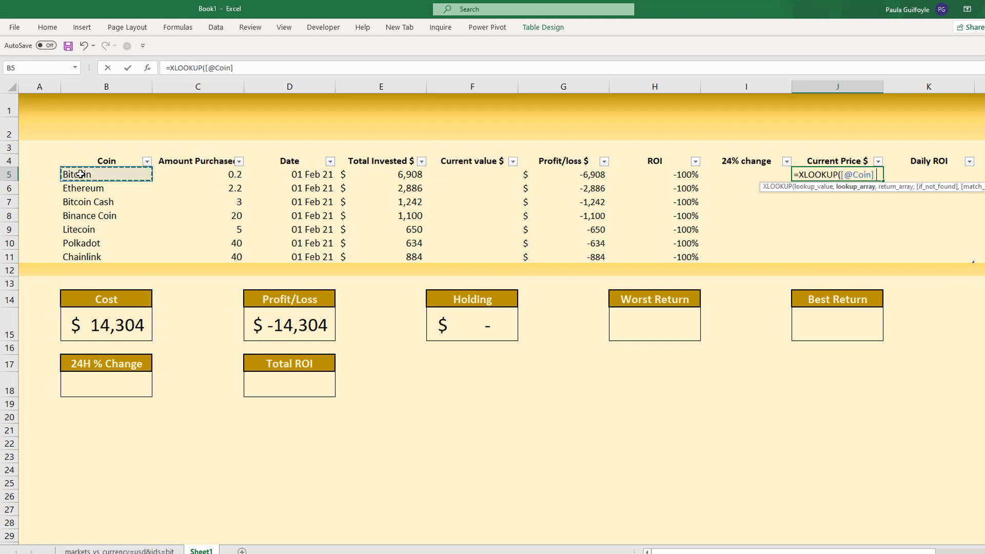
pyautogui.click(119, 551)
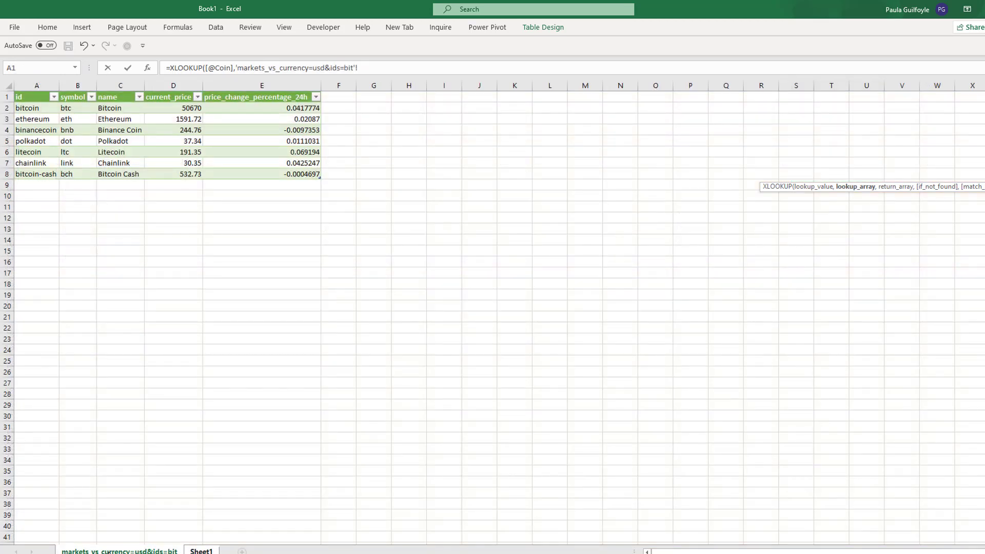
pyautogui.click(117, 86)
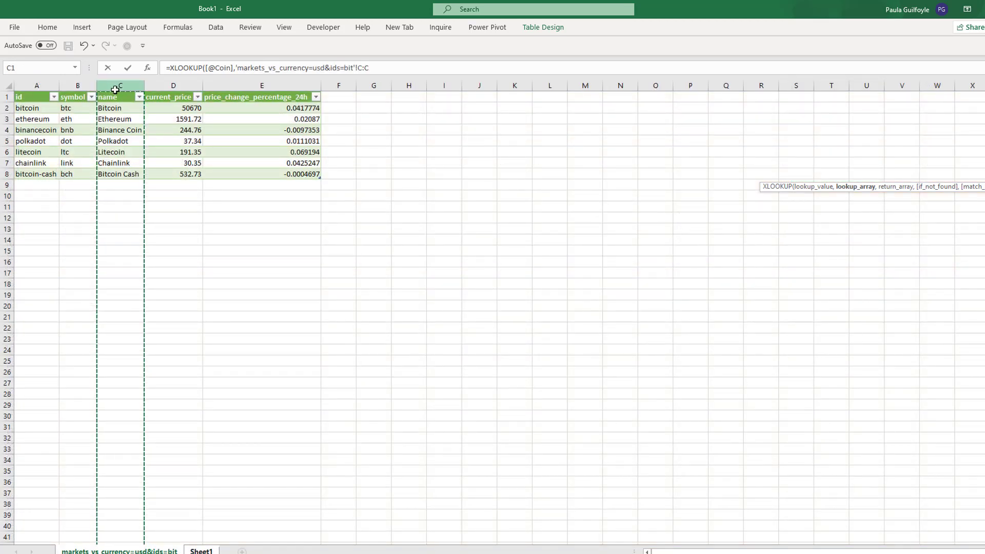
pyautogui.write(',')
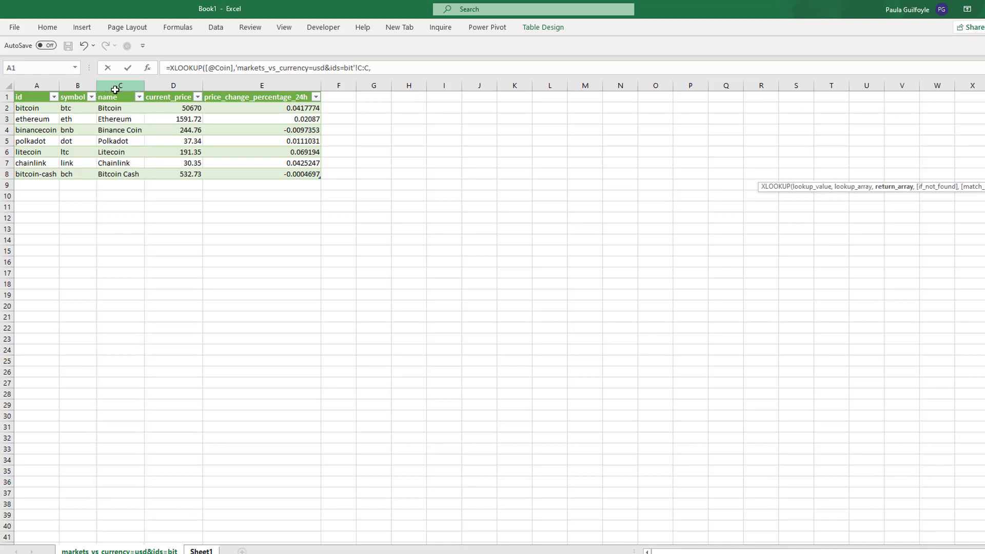
pyautogui.click(166, 89)
pyautogui.write(')')
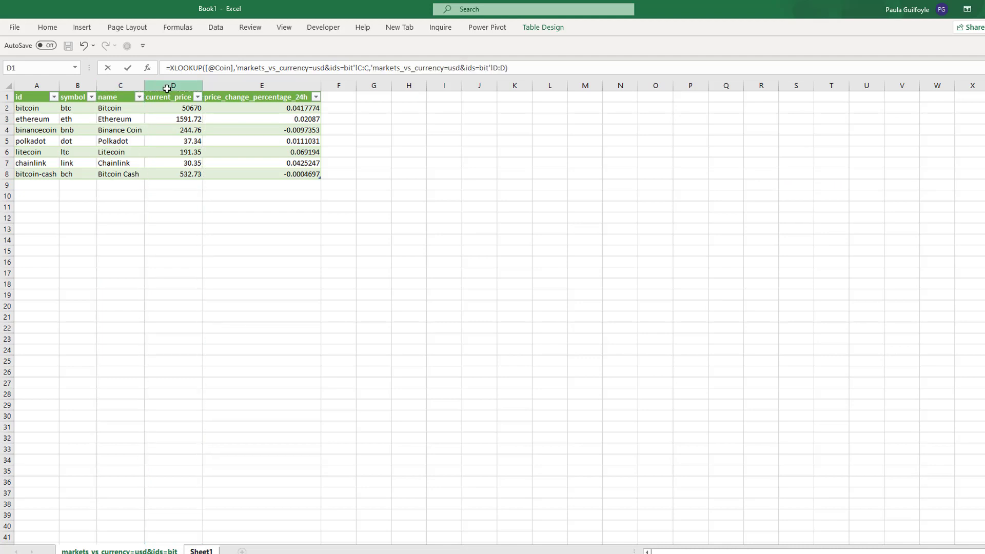
pyautogui.press('Return')
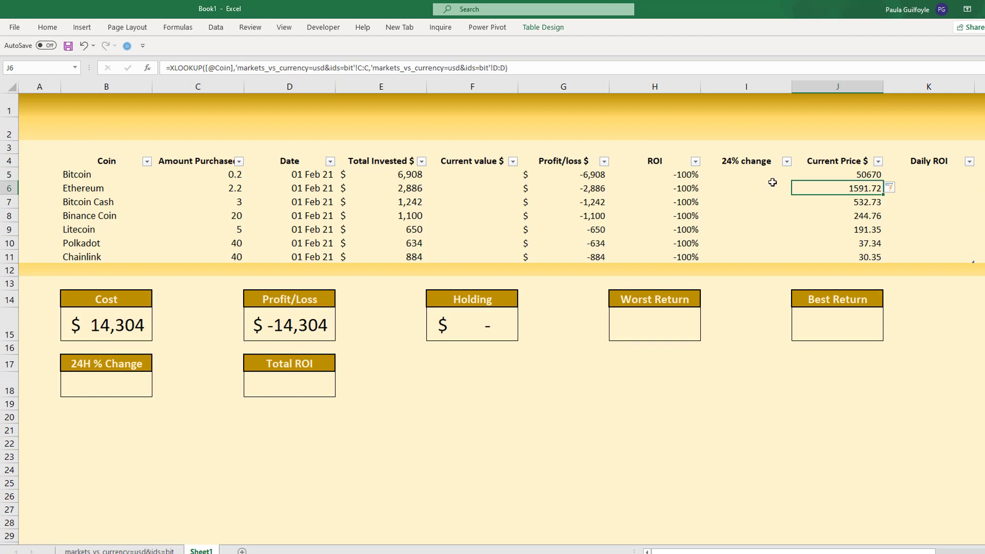
# - Format the Current Price $ values for all seven coins in the dollar Accounting format
pyautogui.moveTo(854, 173); pyautogui.dragTo(851, 252)
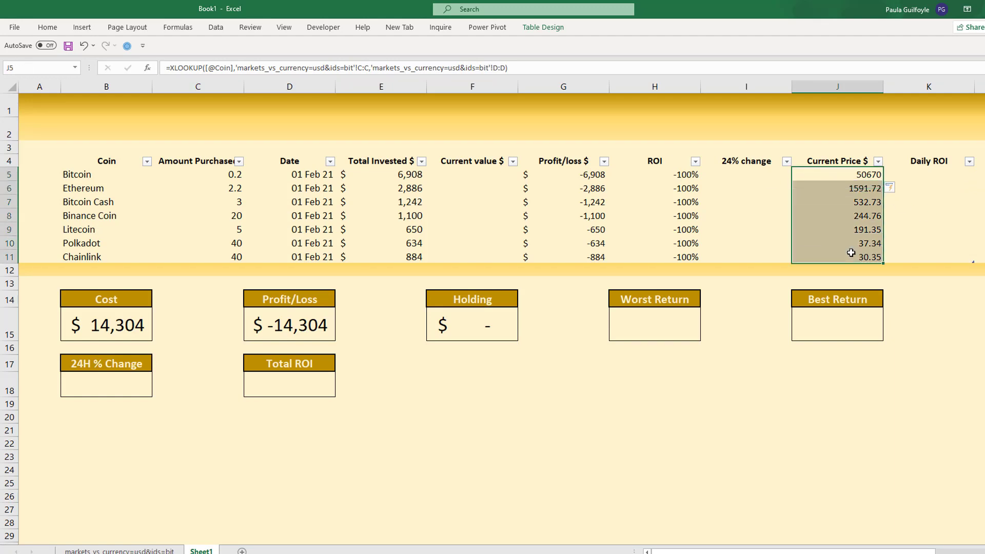
pyautogui.click(47, 28)
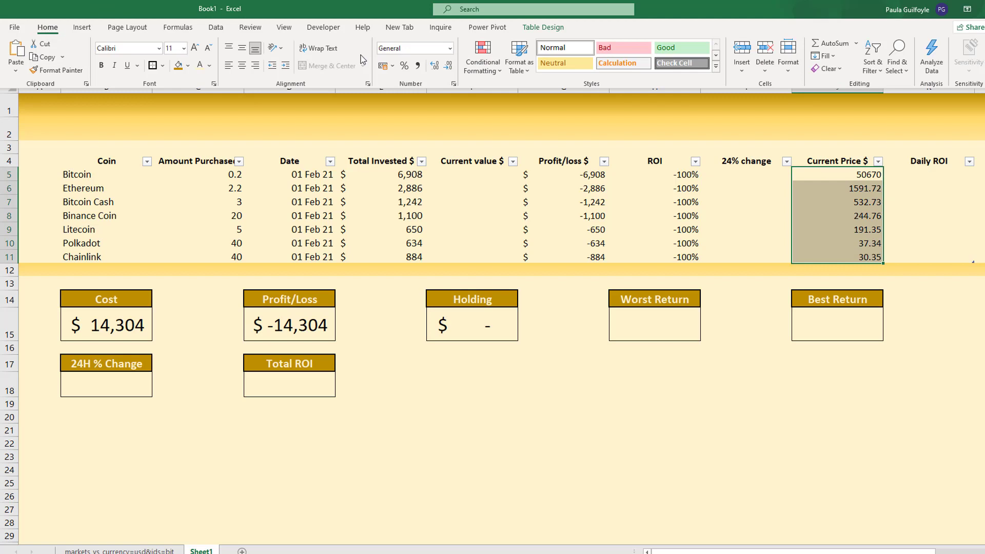
pyautogui.click(393, 66)
pyautogui.click(411, 96)
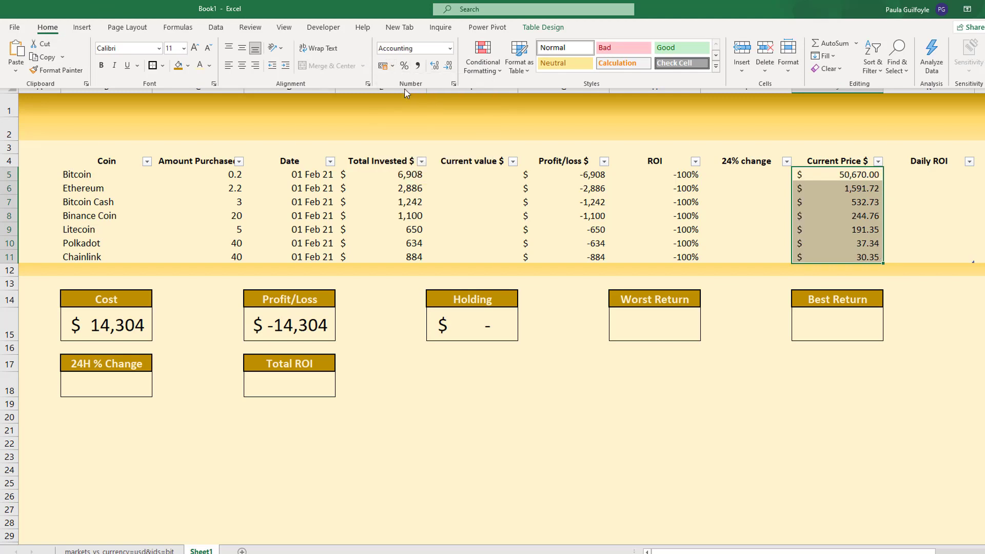
pyautogui.click(743, 171)
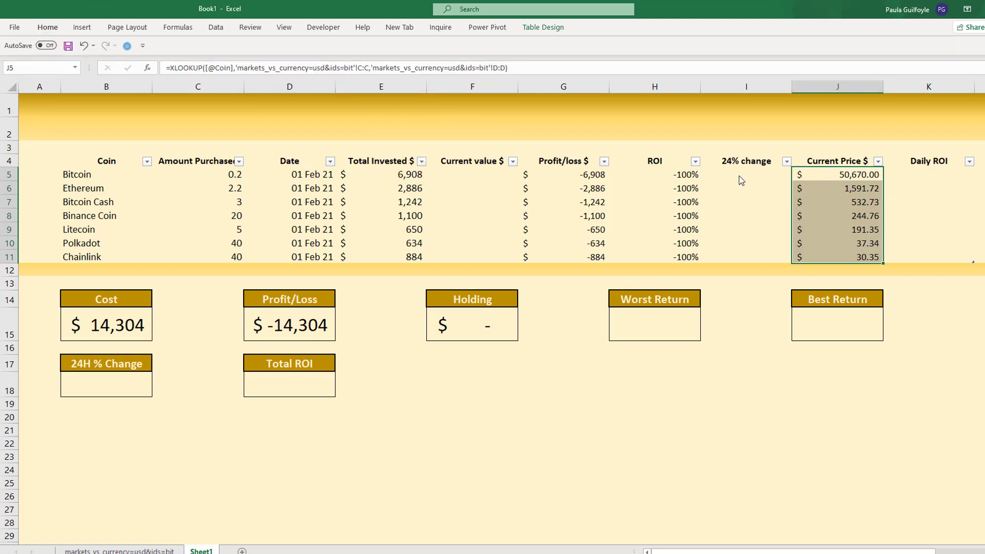
pyautogui.click(739, 175)
pyautogui.write('=xl')
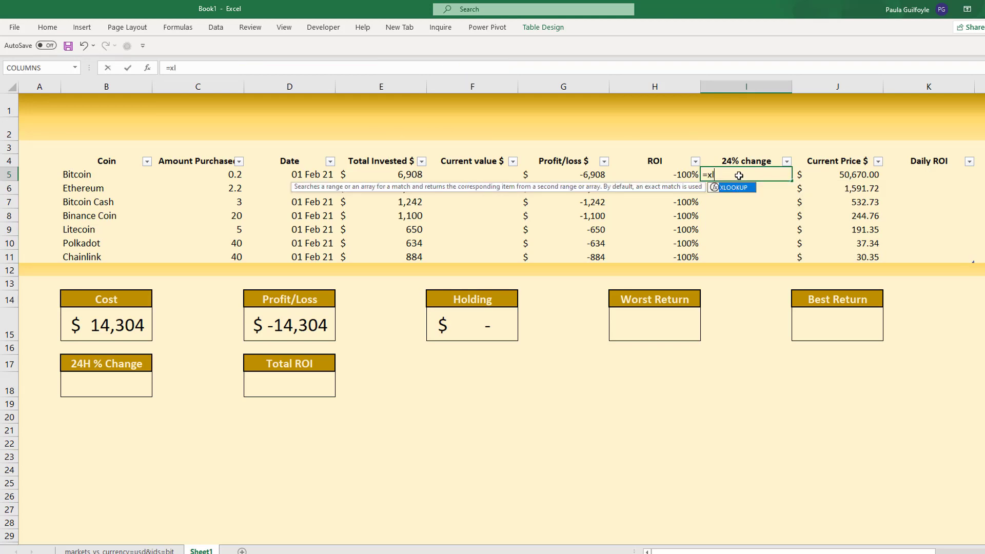
pyautogui.press('Tab')
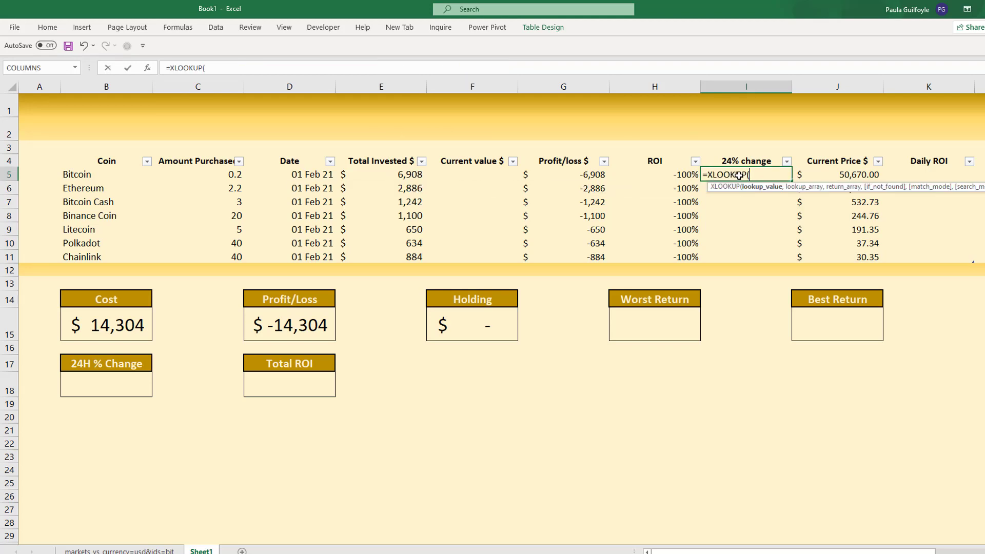
pyautogui.click(81, 174)
pyautogui.write(',')
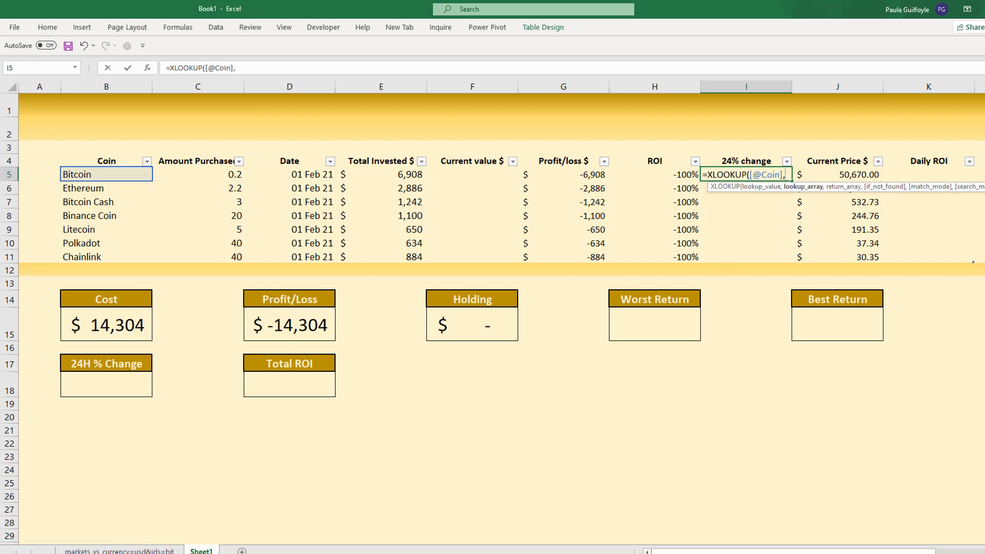
pyautogui.click(119, 551)
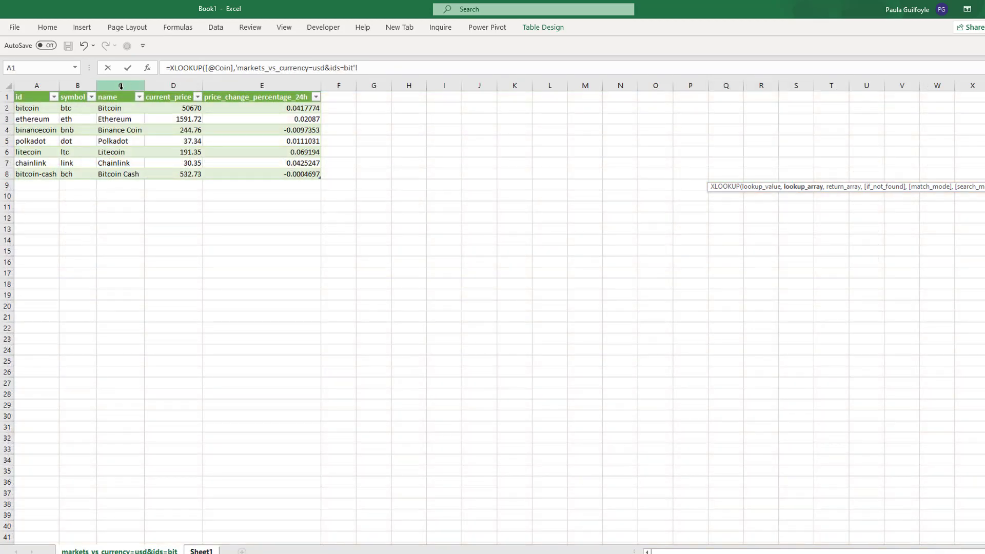
pyautogui.click(121, 87)
pyautogui.write(',')
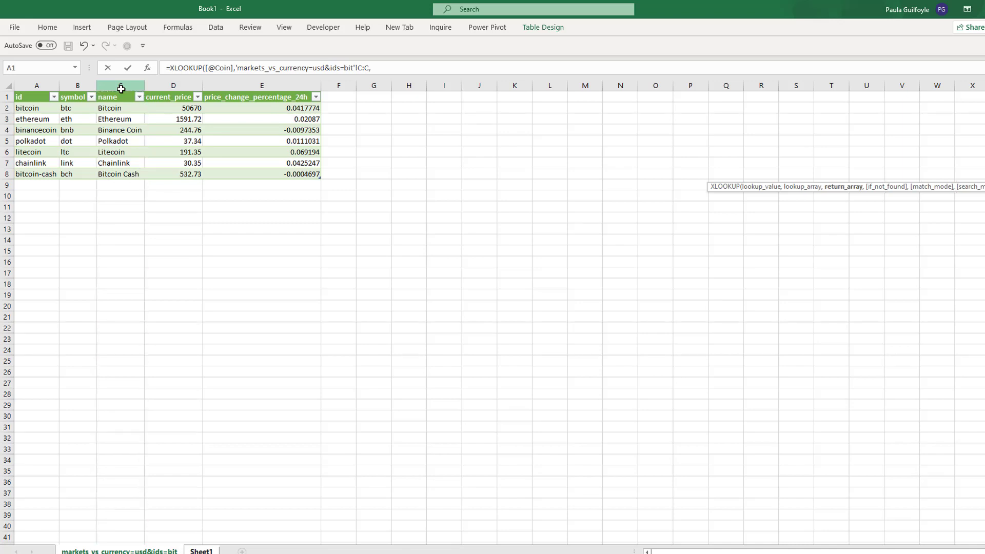
pyautogui.click(240, 90)
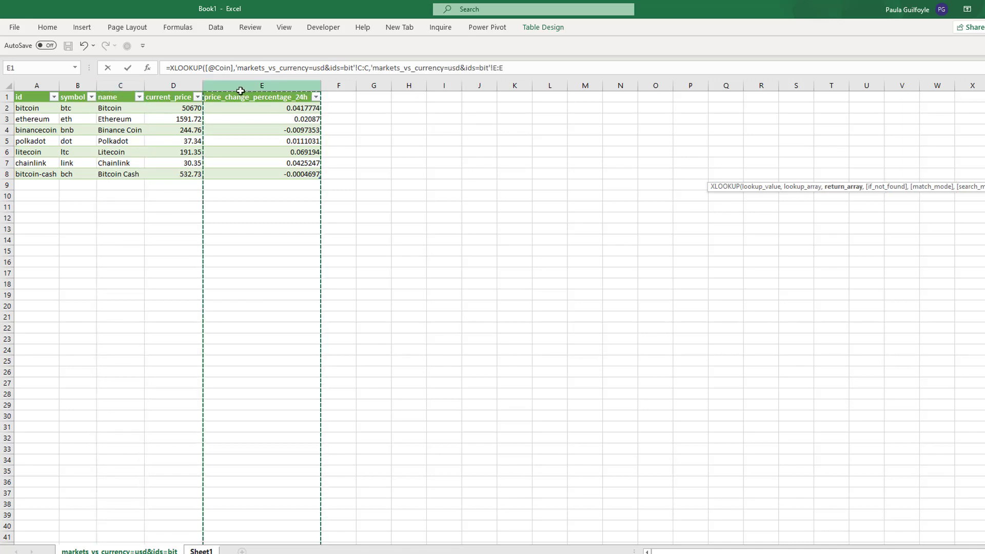
pyautogui.press('Return')
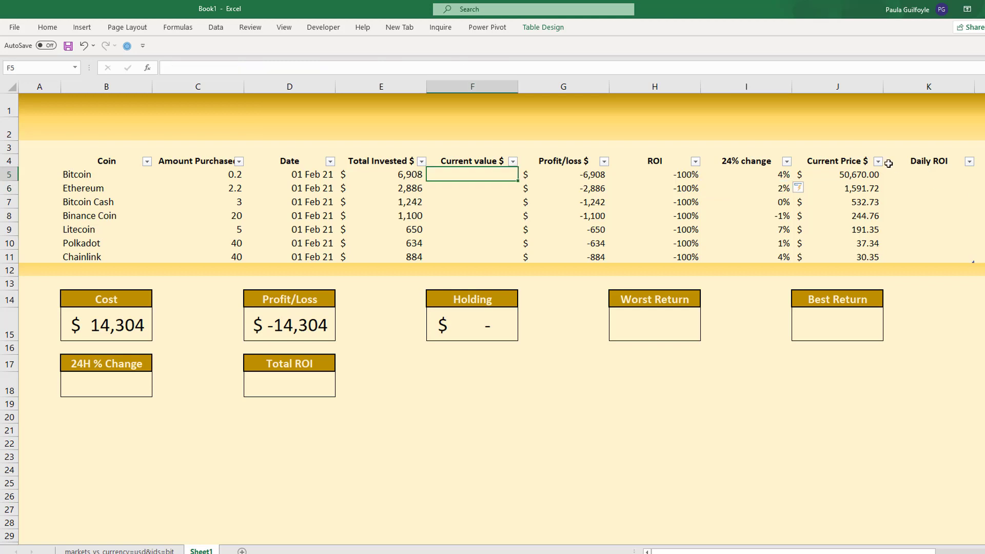
# - Fill the Current value $ column with the formula =[@[Amount Purchased]]*[@[Current Price $]]
pyautogui.click(925, 176)
pyautogui.click(481, 178)
pyautogui.click(904, 174)
pyautogui.click(492, 181)
pyautogui.moveTo(365, 553)
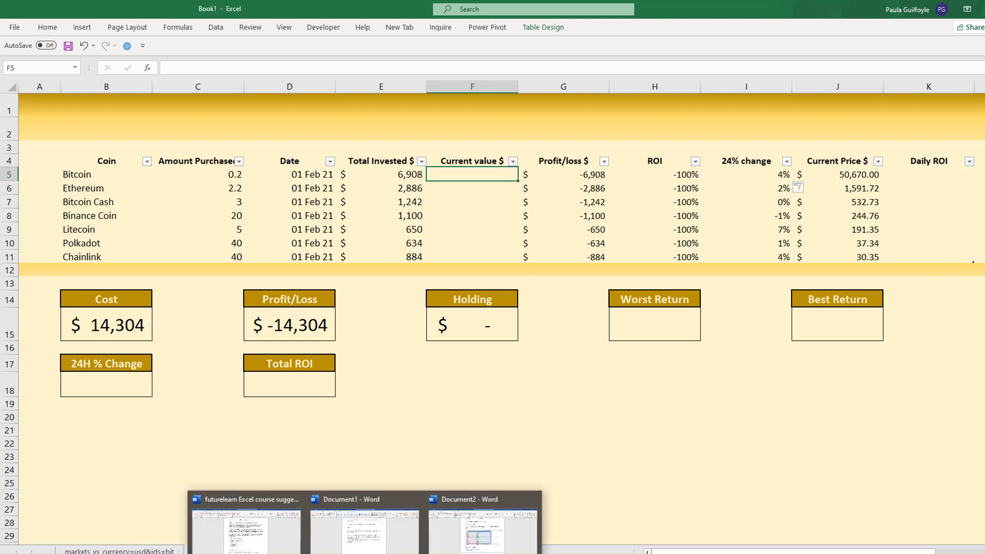
pyautogui.write('=')
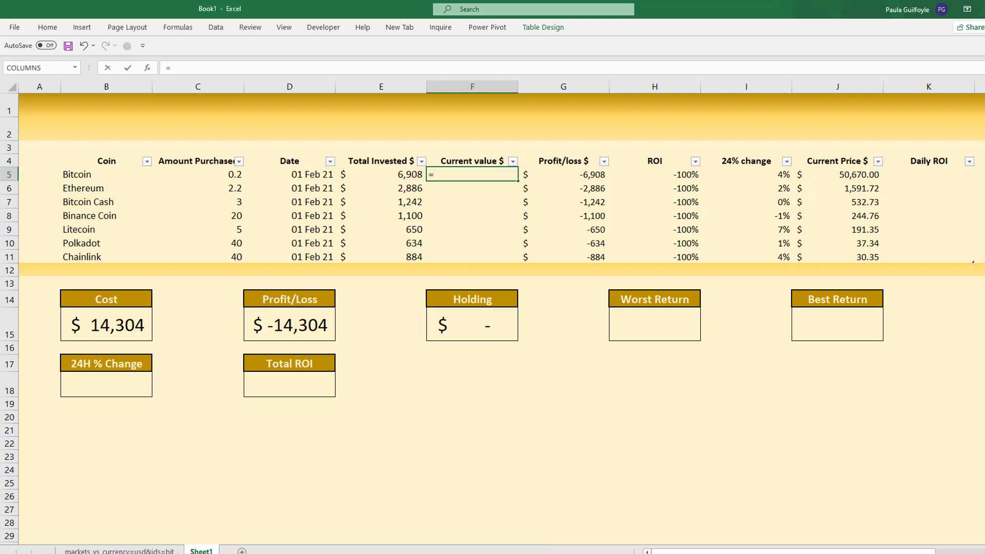
pyautogui.click(209, 176)
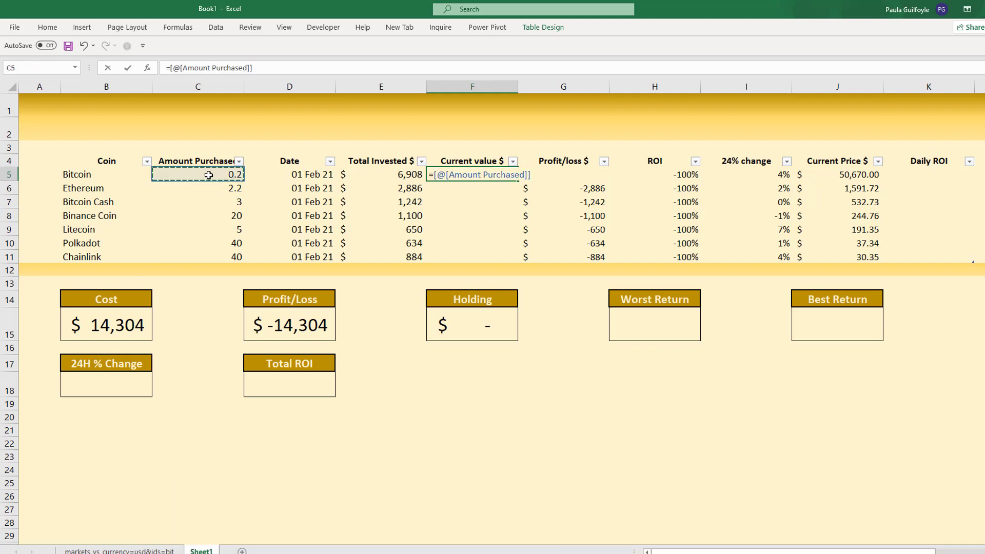
pyautogui.write('*')
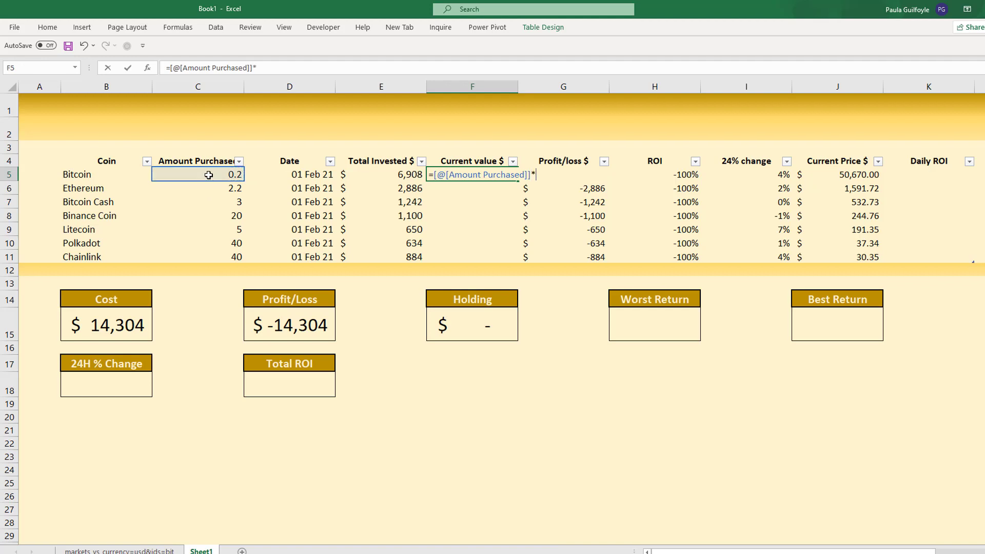
pyautogui.click(832, 176)
pyautogui.press('Return')
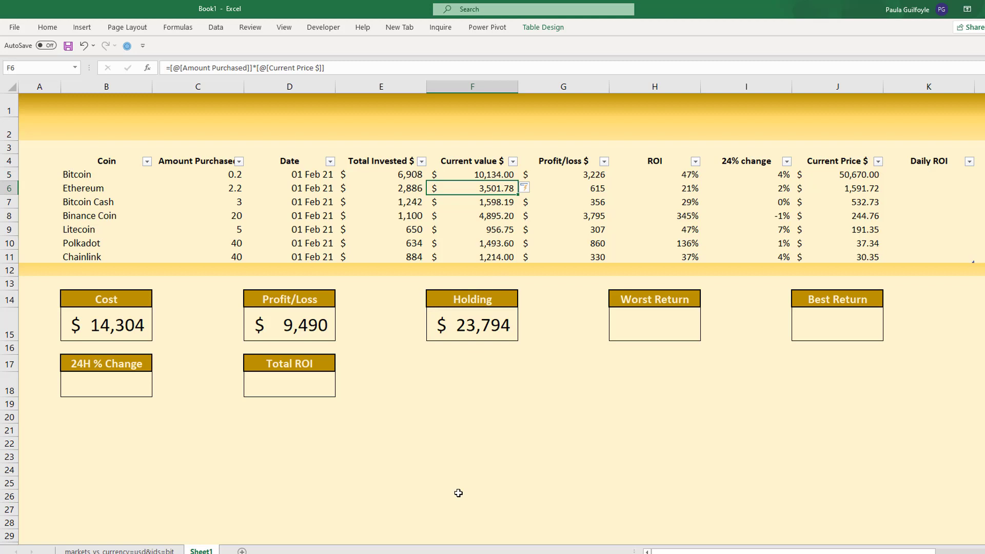
pyautogui.click(917, 166)
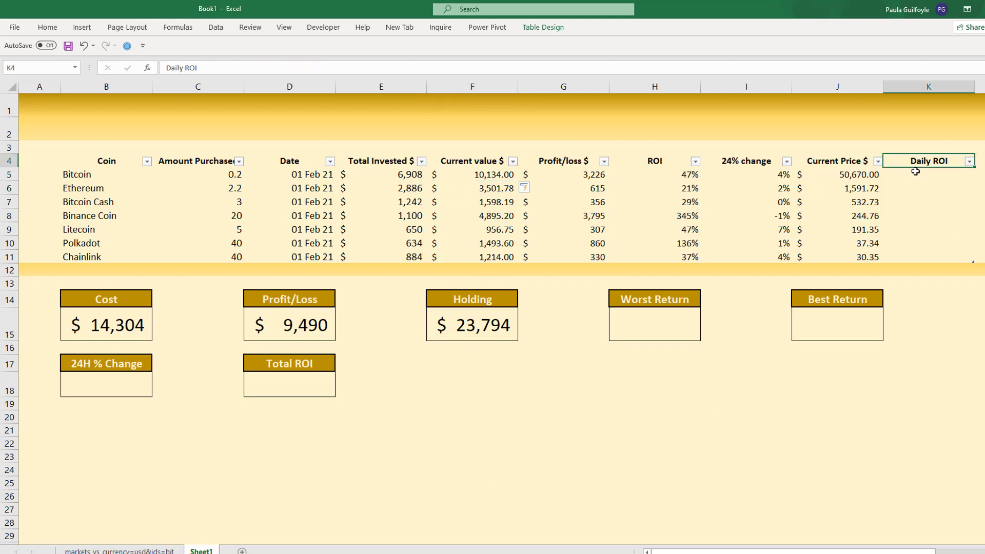
pyautogui.click(918, 179)
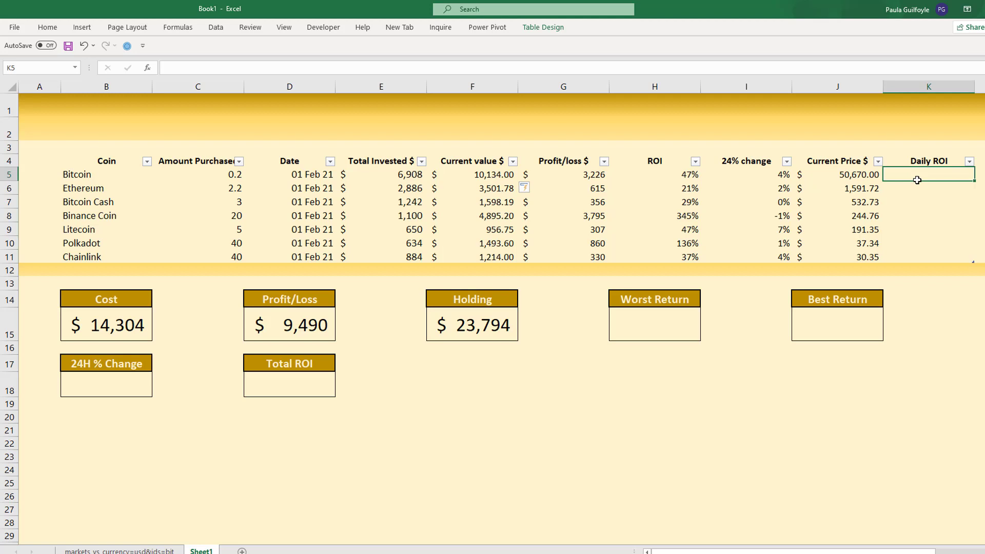
pyautogui.write('=tod')
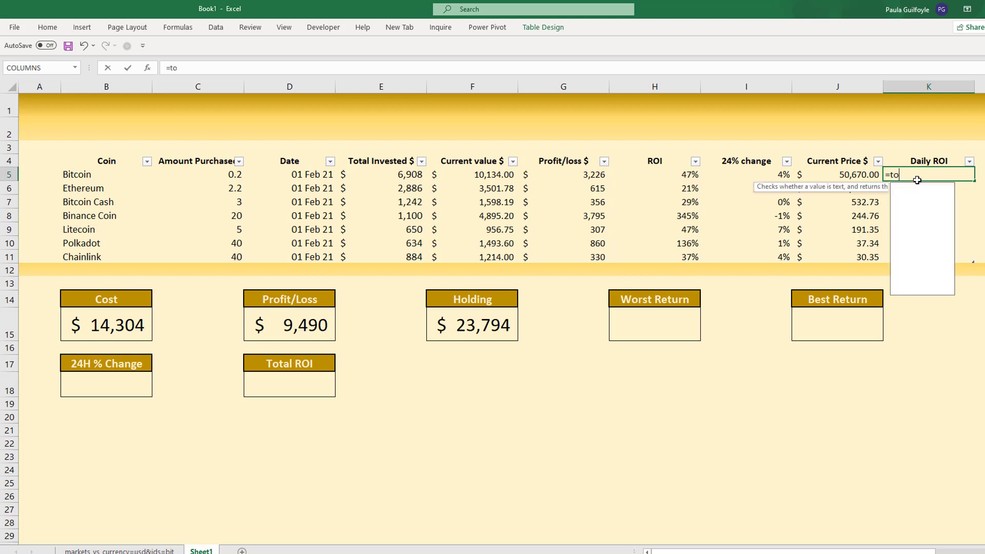
pyautogui.press('Tab')
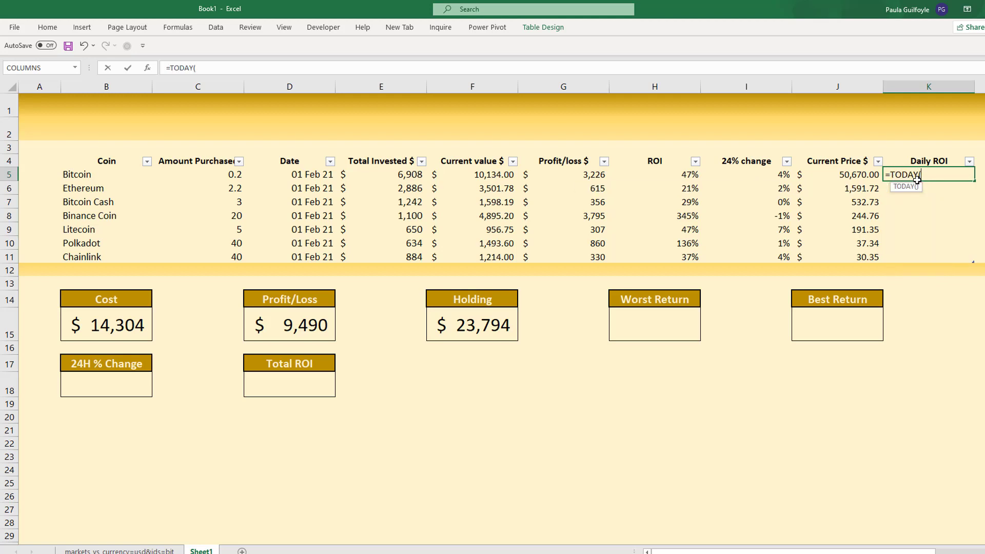
pyautogui.write(')-')
pyautogui.click(291, 175)
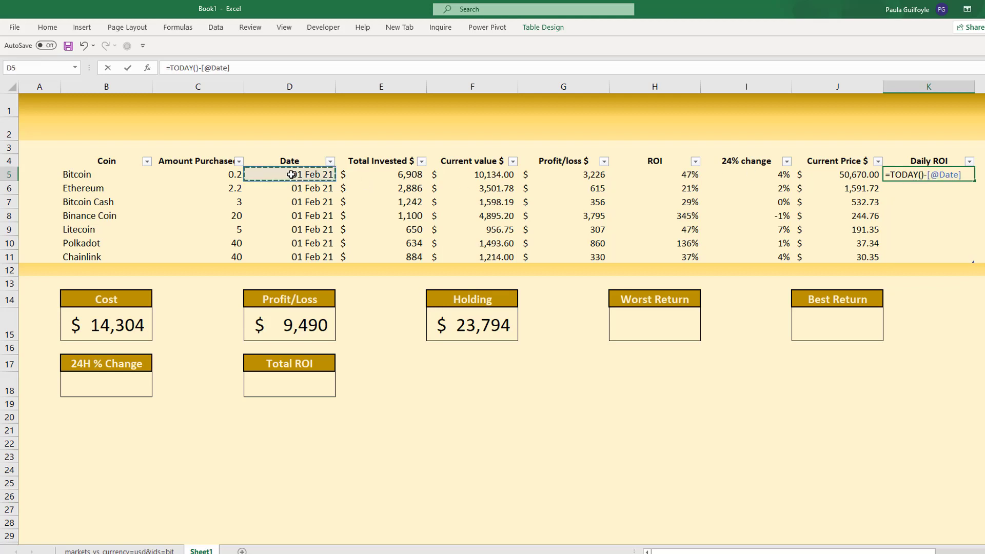
pyautogui.press('Return')
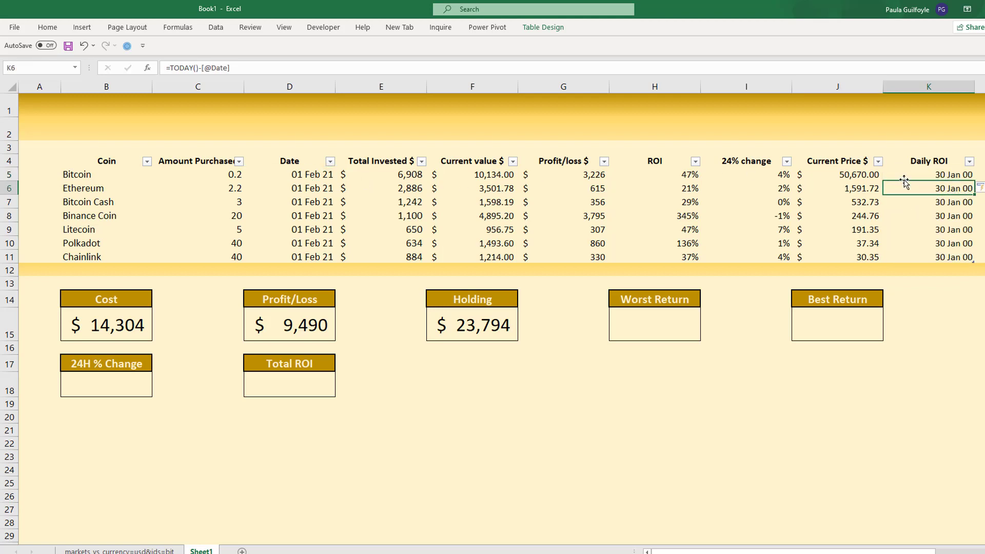
# - Apply the Number format to the Daily ROI values of all coins and collapse the ribbon
pyautogui.moveTo(906, 174); pyautogui.dragTo(907, 250)
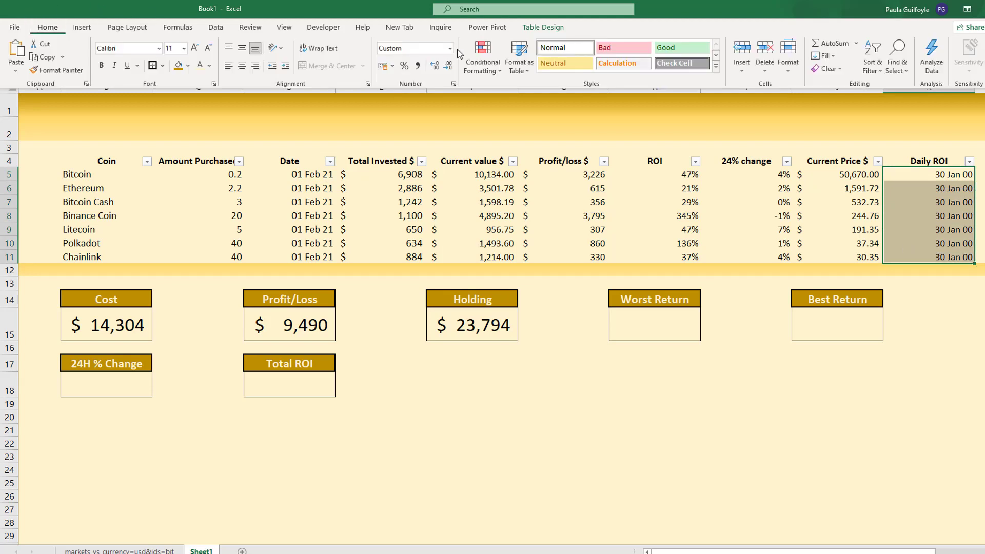
pyautogui.click(450, 48)
pyautogui.click(427, 95)
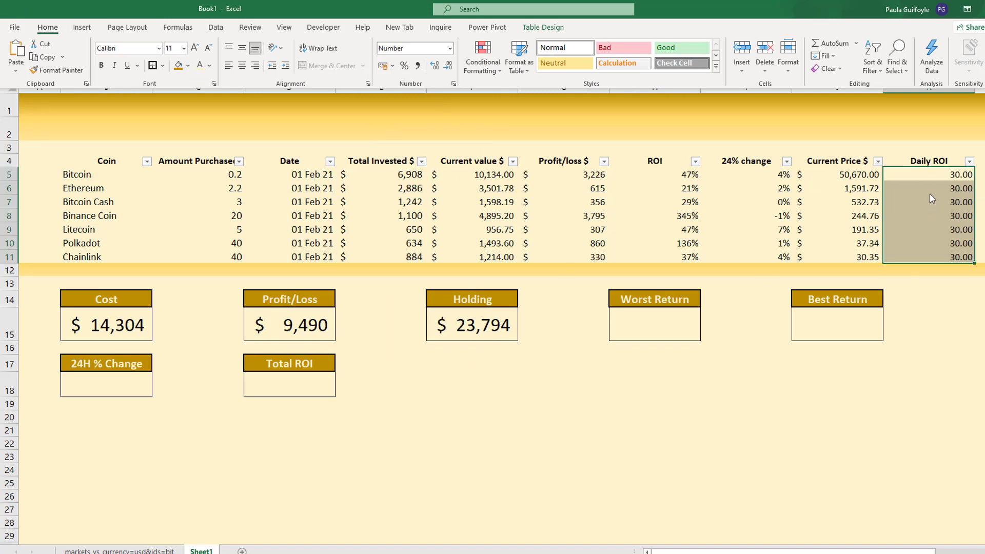
pyautogui.hotkey('ctrl', 'F1')
pyautogui.click(918, 176)
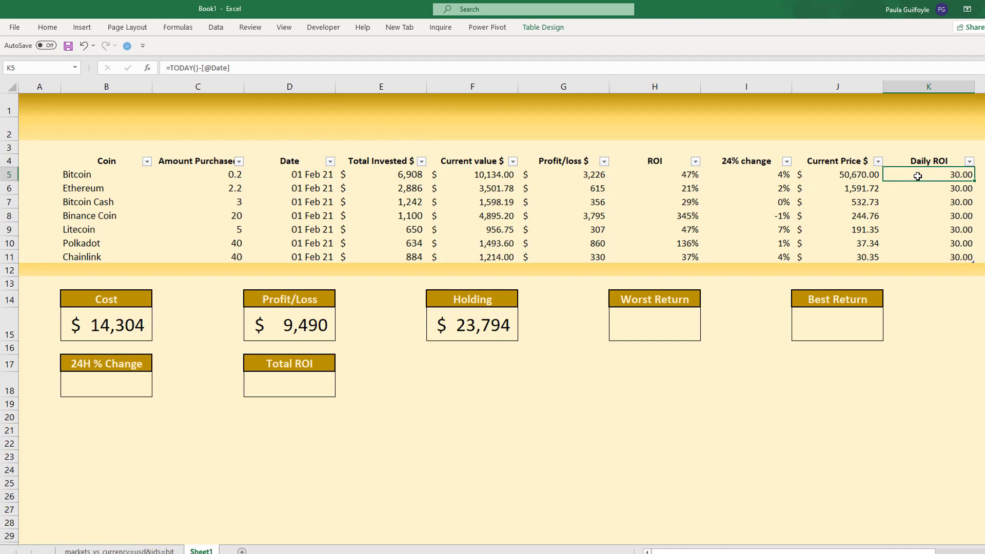
pyautogui.click(175, 72)
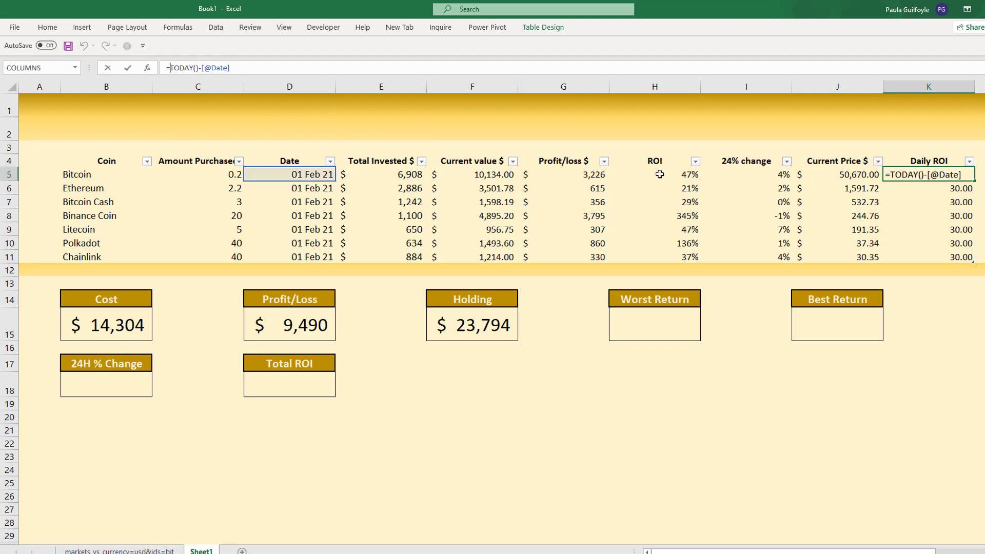
pyautogui.click(656, 173)
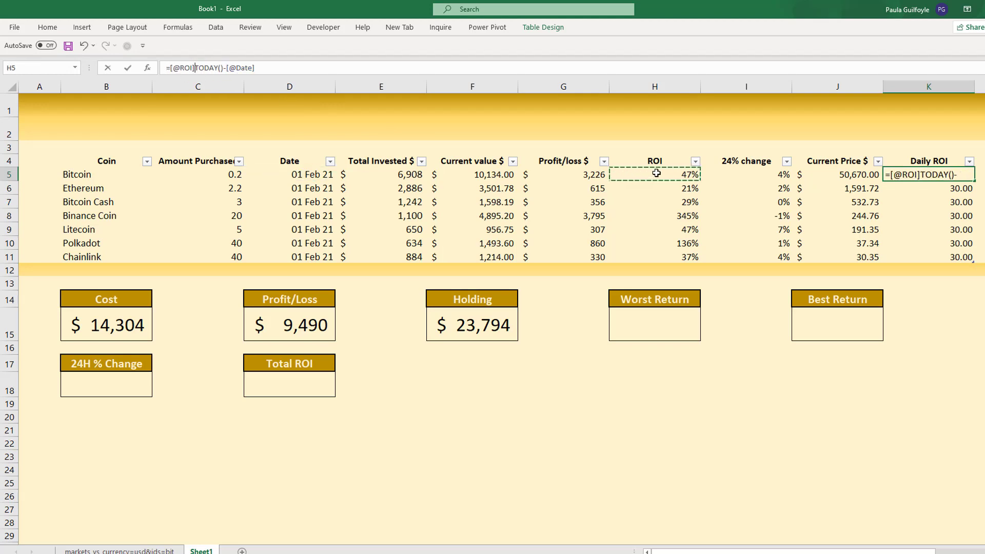
pyautogui.write('/')
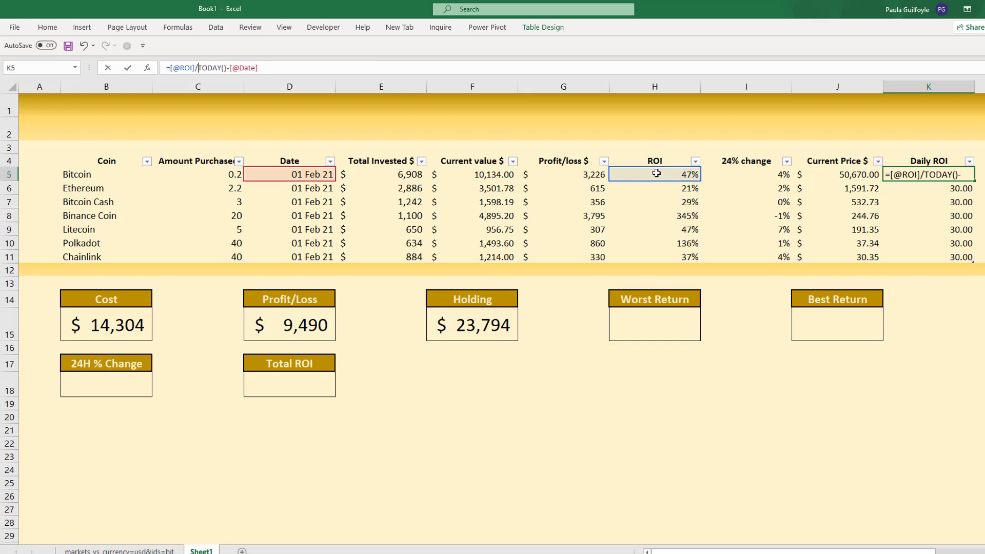
pyautogui.write('(')
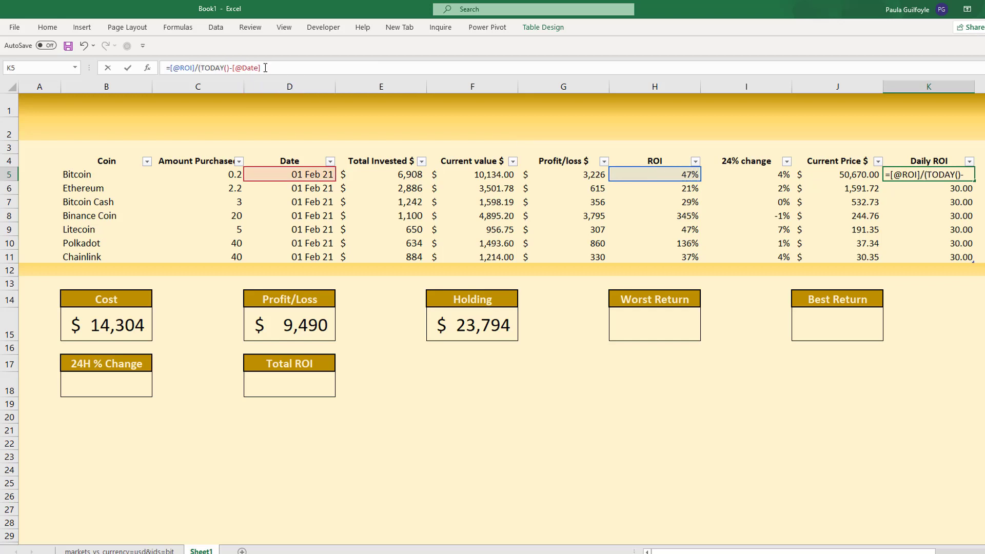
pyautogui.write(')')
pyautogui.press('Return')
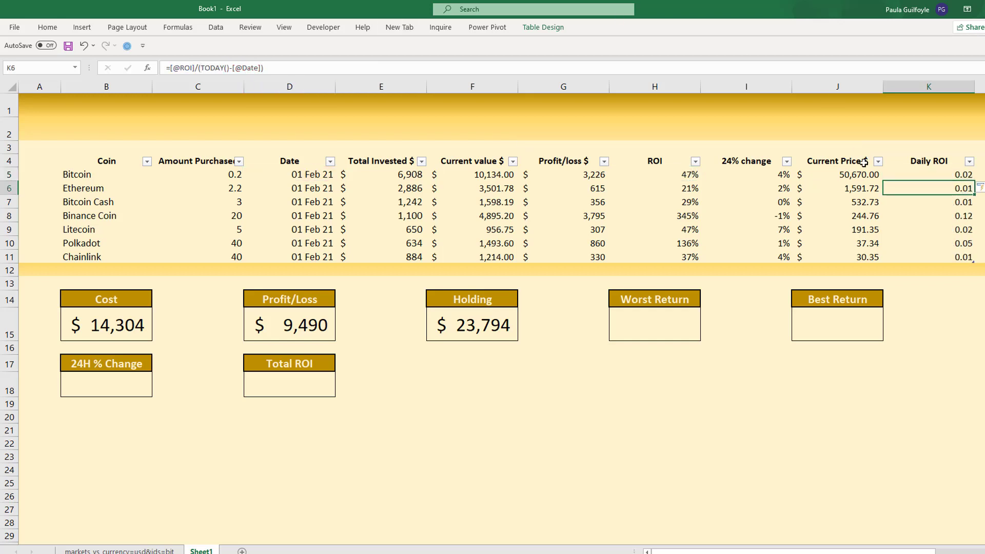
# - Format the Daily ROI values as percentages and select the Binance Coin row of the table
pyautogui.moveTo(937, 174); pyautogui.dragTo(937, 256)
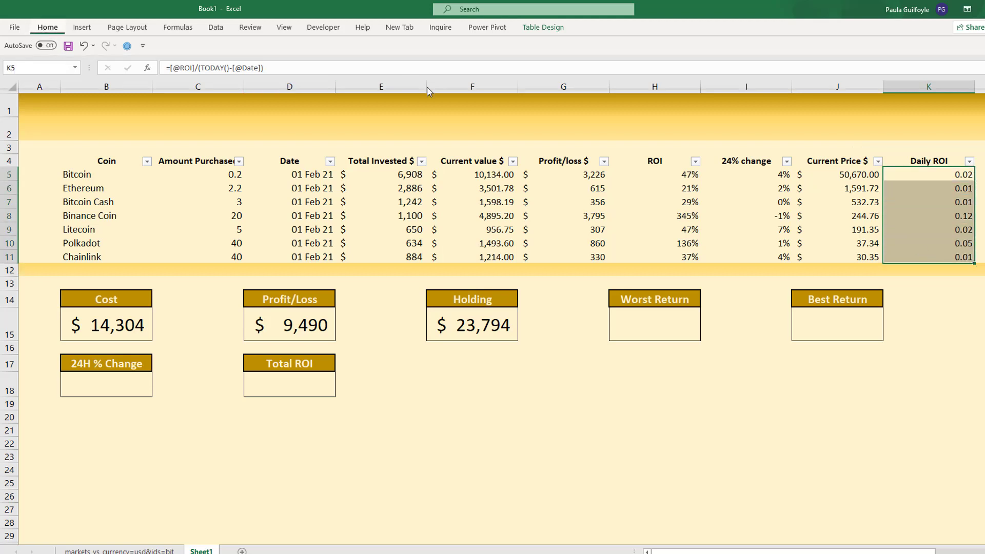
pyautogui.click(405, 66)
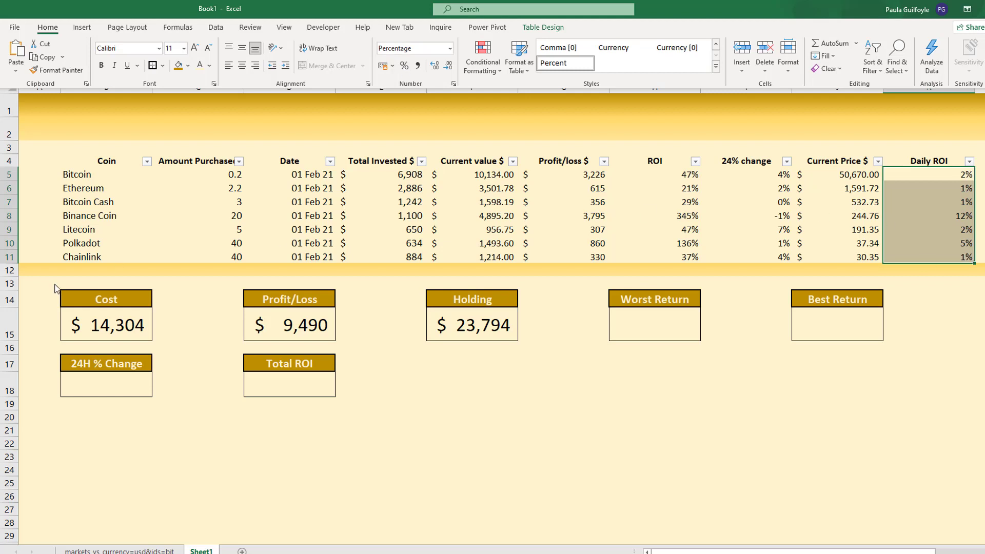
pyautogui.click(77, 219)
pyautogui.click(74, 215)
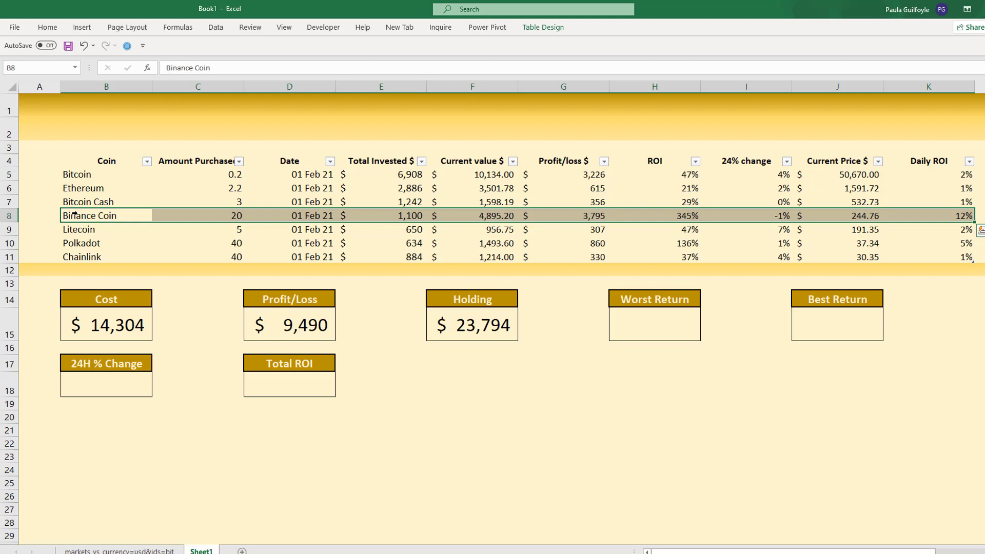
# - Enter =AVERAGE(Table1[24% change]) in the value cell of the 24H % Change box
pyautogui.click(105, 386)
pyautogui.write('=av')
pyautogui.press('Tab')
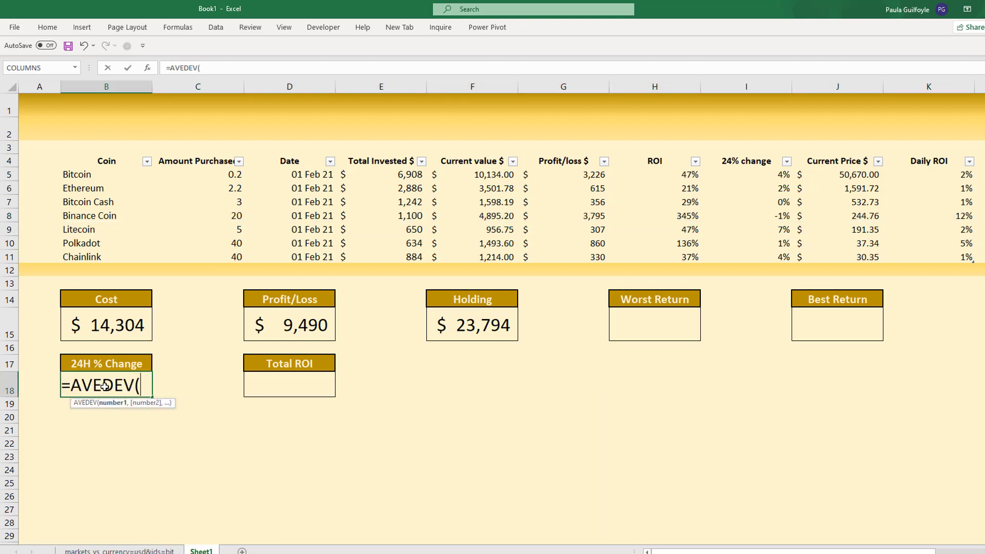
pyautogui.press('BackSpace')
pyautogui.press('BackSpace')
pyautogui.press('BackSpace')
pyautogui.press('BackSpace')
pyautogui.press('BackSpace')
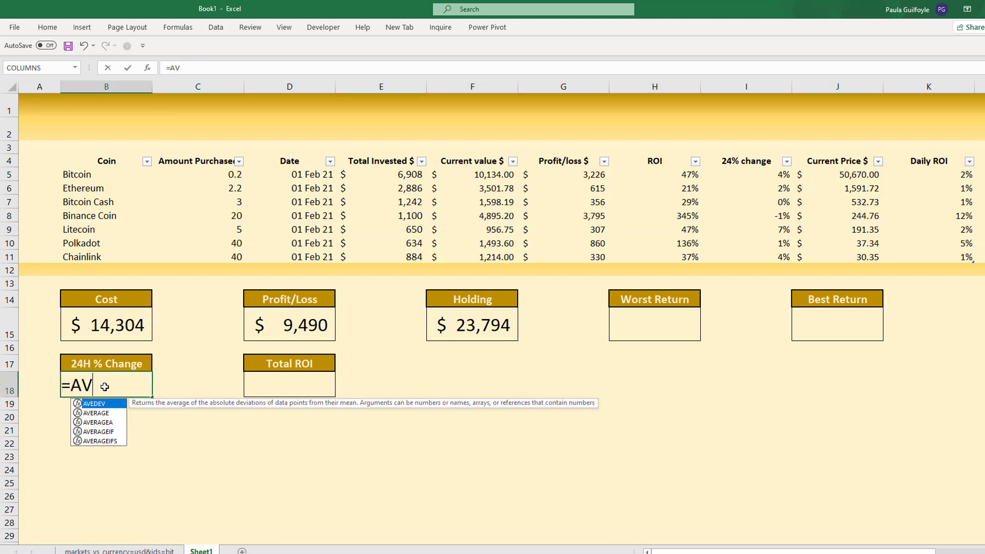
pyautogui.write('e')
pyautogui.press('Tab')
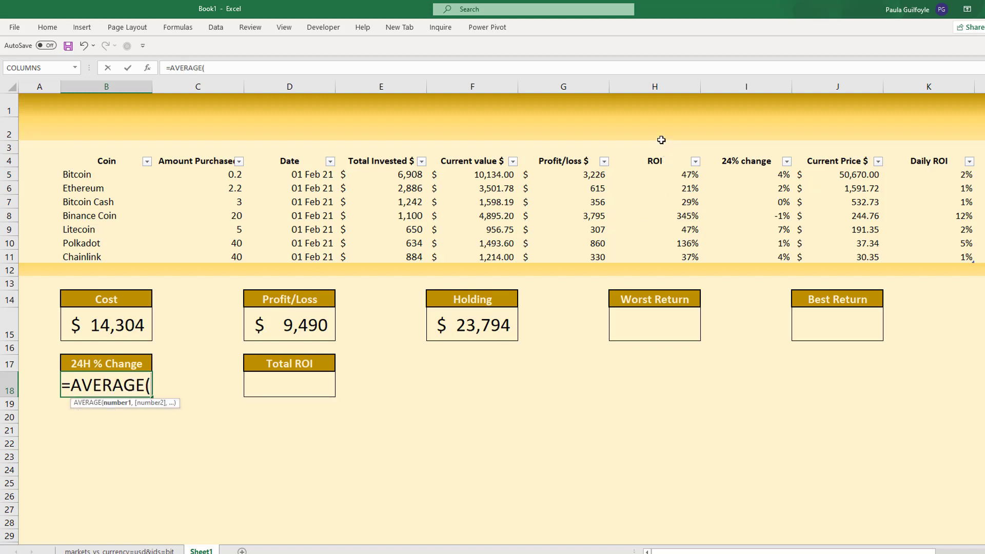
pyautogui.click(762, 154)
pyautogui.write(')')
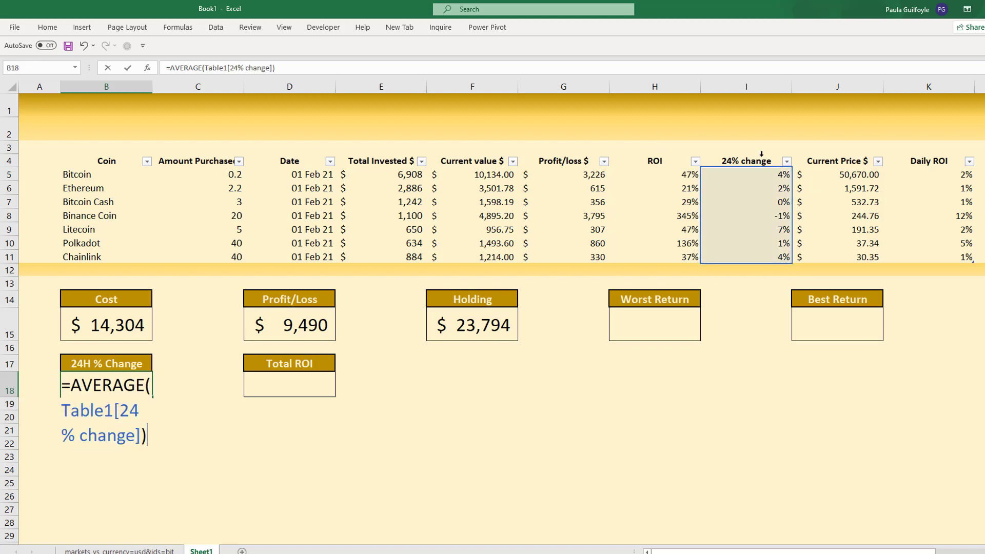
pyautogui.press('Return')
# - Format the 24H % Change box value as a percentage
pyautogui.click(88, 384)
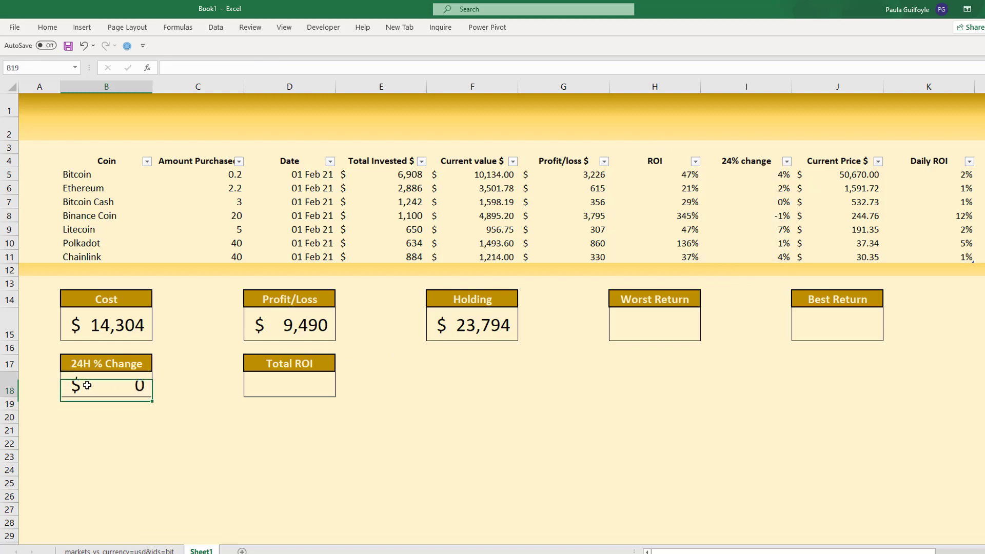
pyautogui.click(47, 27)
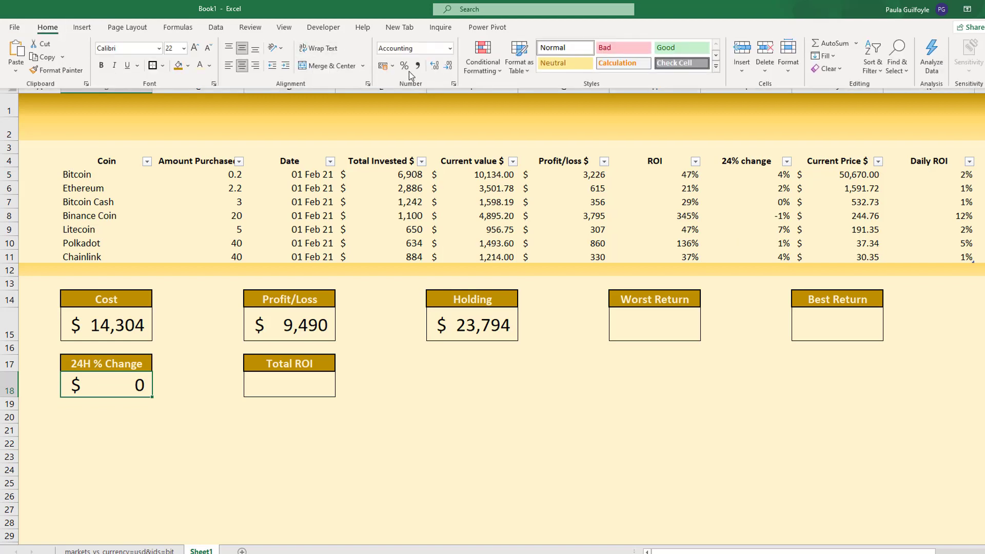
pyautogui.click(405, 66)
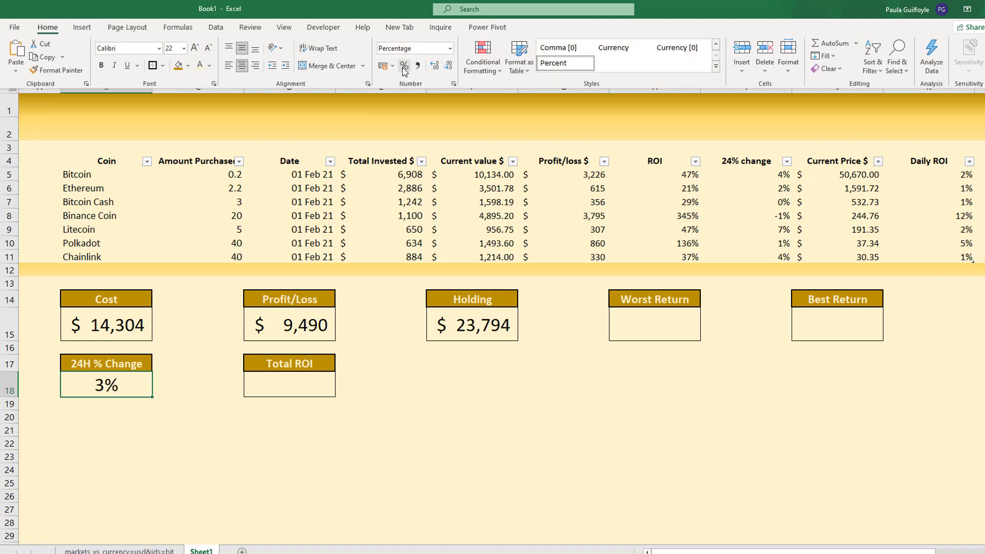
# - Enter =D15/B15 in the Total ROI box to divide profit/loss by cost
pyautogui.click(270, 386)
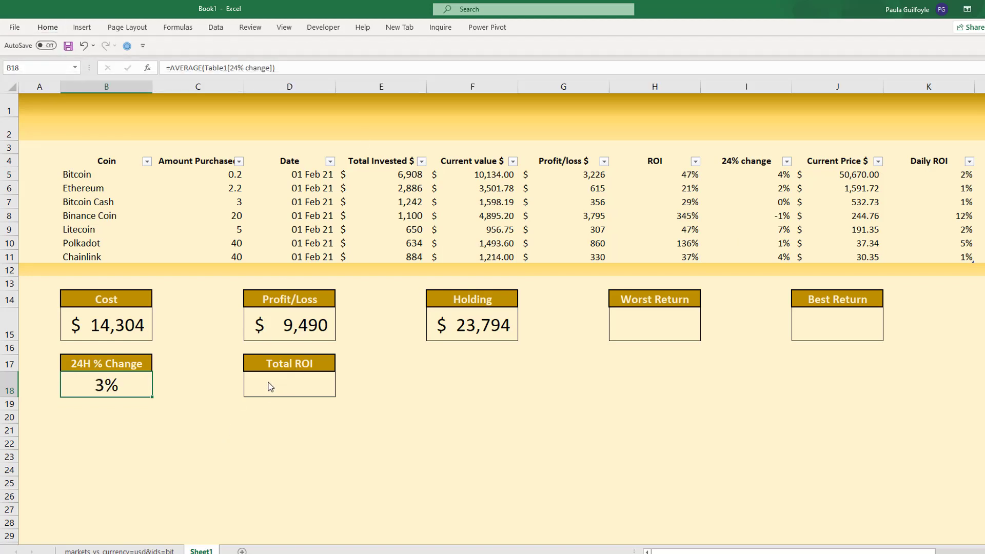
pyautogui.click(270, 386)
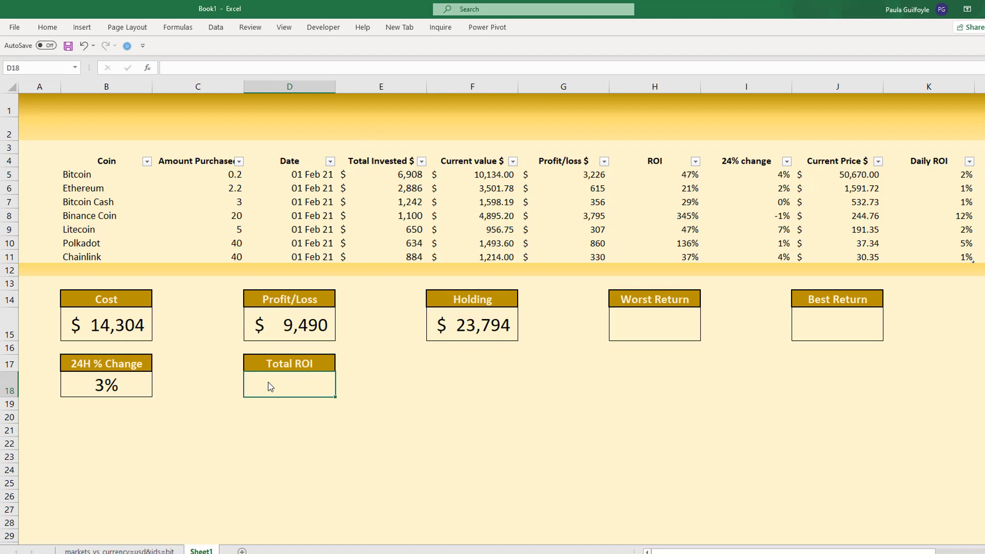
pyautogui.write('=')
pyautogui.click(274, 319)
pyautogui.write('/')
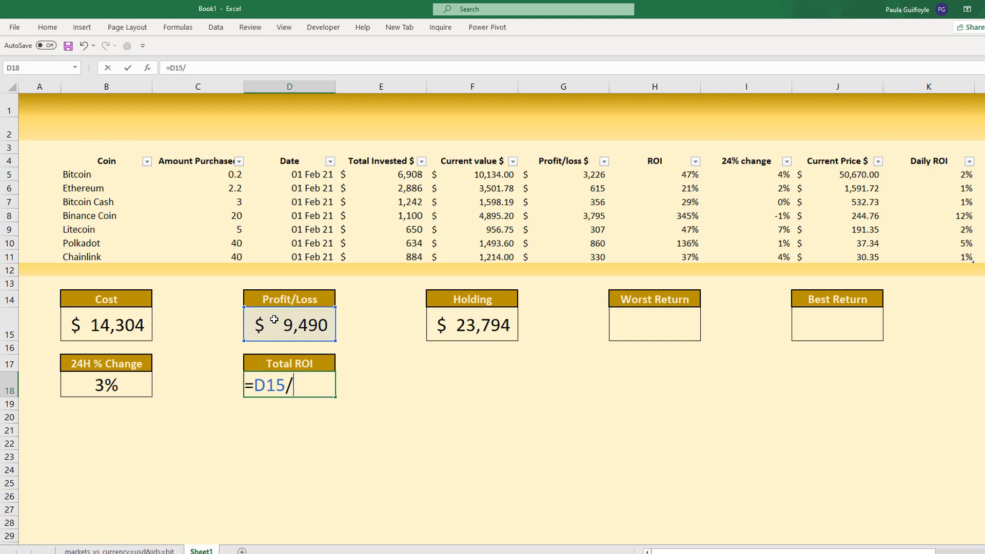
pyautogui.click(97, 324)
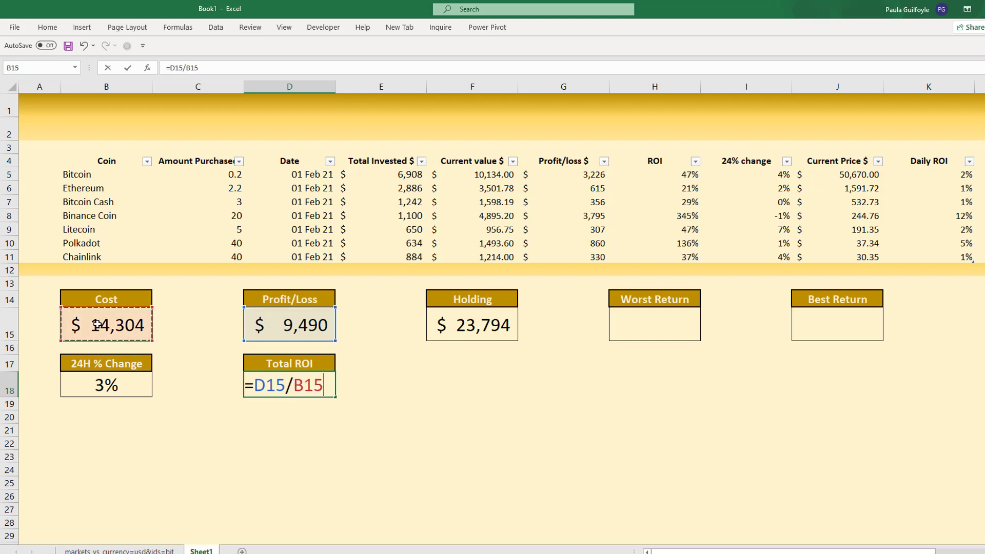
pyautogui.press('Return')
# - Copy the percentage formatting from the 24H % Change value to the Total ROI value with Format Painter
pyautogui.click(97, 390)
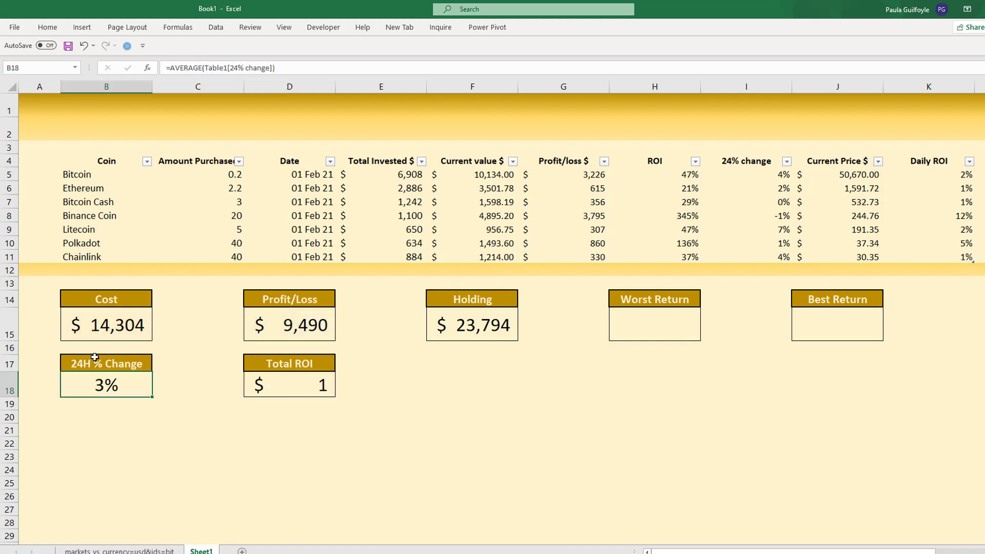
pyautogui.click(48, 27)
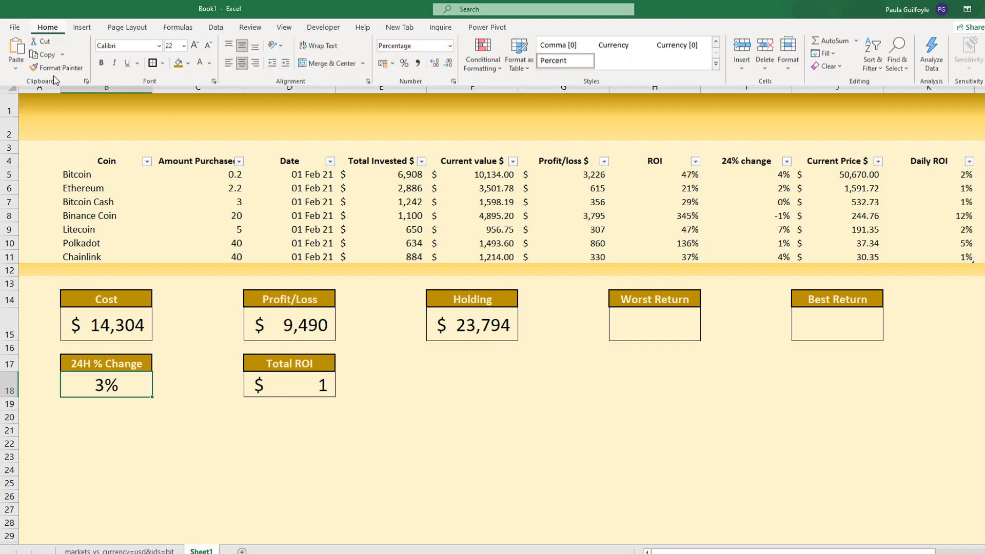
pyautogui.click(56, 70)
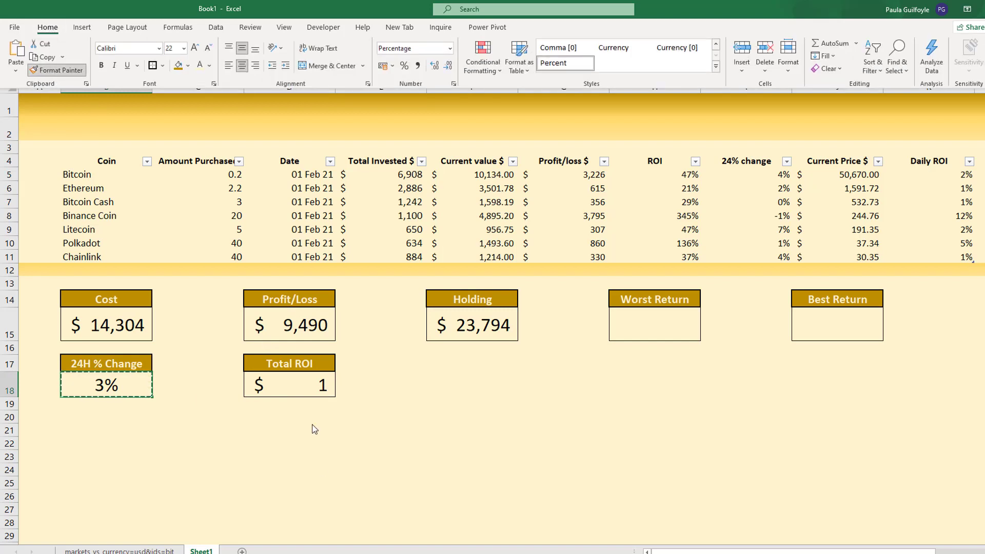
pyautogui.click(301, 391)
# - Copy the Worst Return and Best Return header cells into H16 and J16, directly beneath their boxes
pyautogui.click(667, 298)
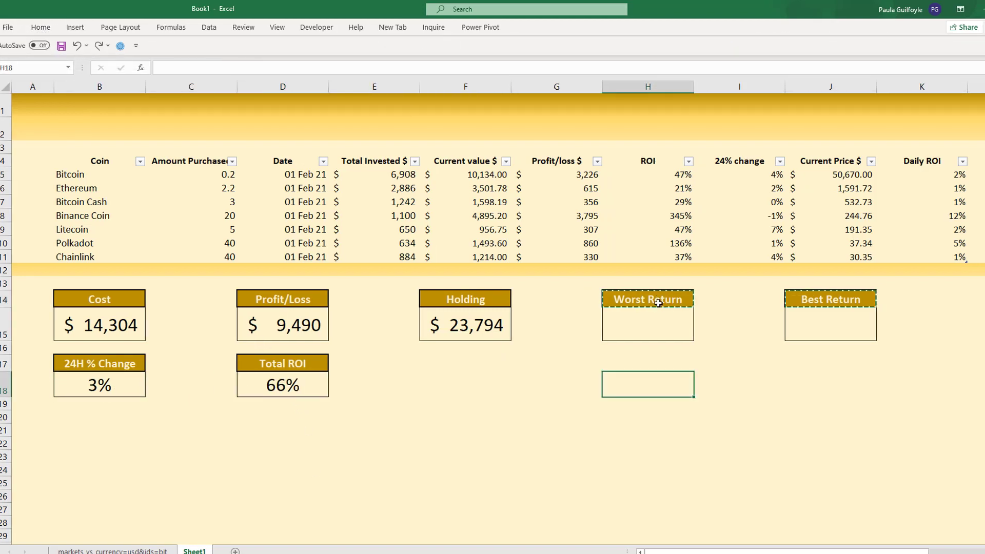
pyautogui.click(659, 299)
pyautogui.hotkey('ctrl', 'c')
pyautogui.click(648, 344)
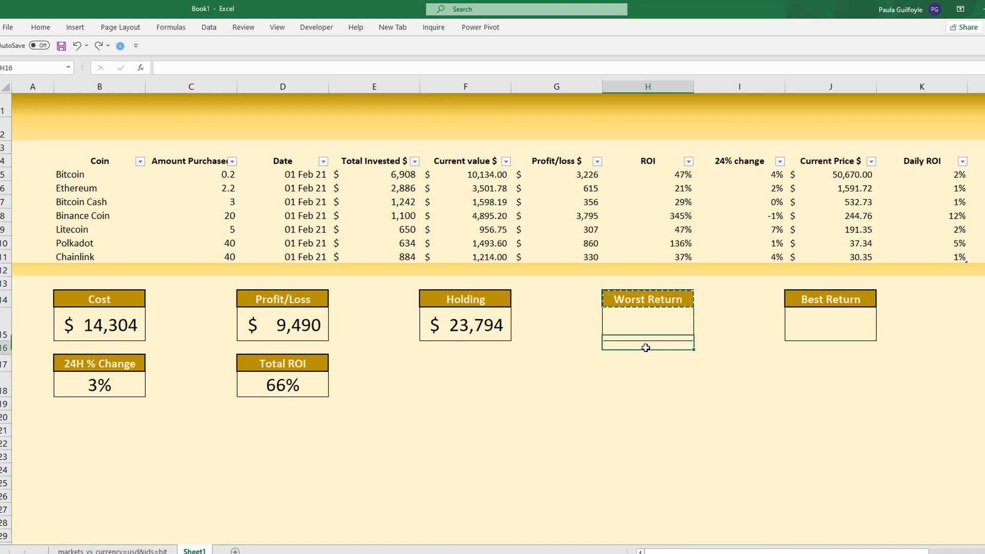
pyautogui.hotkey('ctrl', 'v')
pyautogui.click(842, 295)
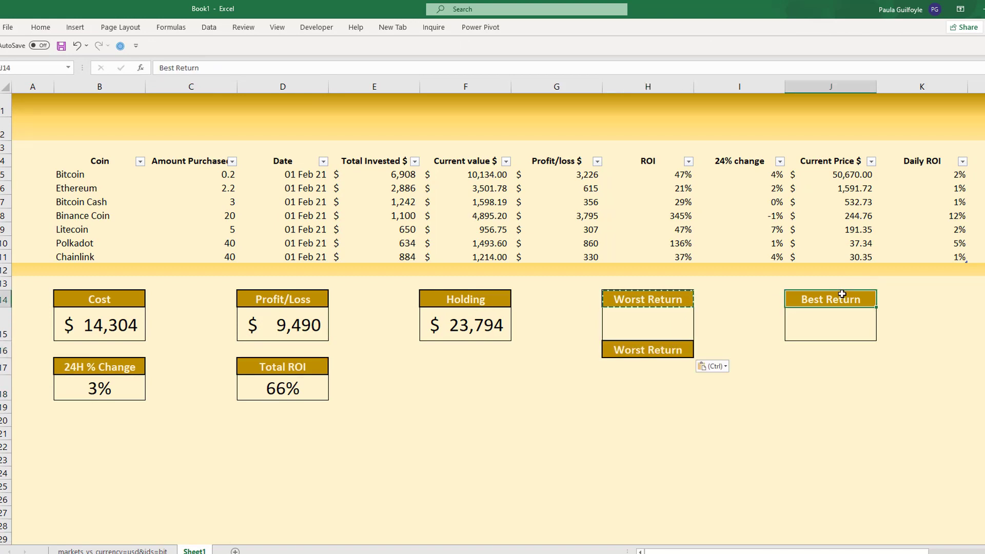
pyautogui.hotkey('ctrl', 'c')
pyautogui.click(817, 350)
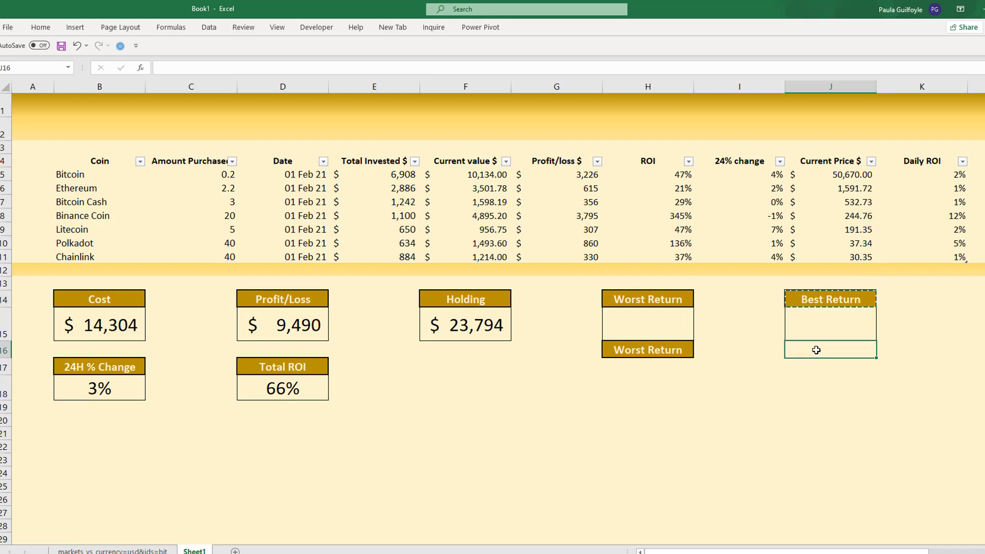
pyautogui.hotkey('ctrl', 'v')
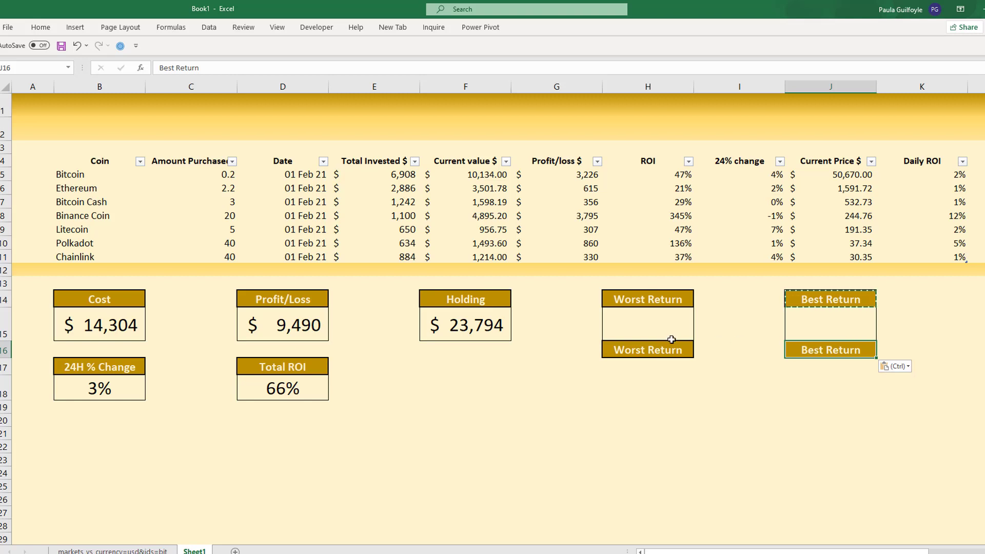
# - Clear the text from the copied header cells H16 and J16, keeping their gold formatting
pyautogui.click(648, 351)
pyautogui.press('Escape')
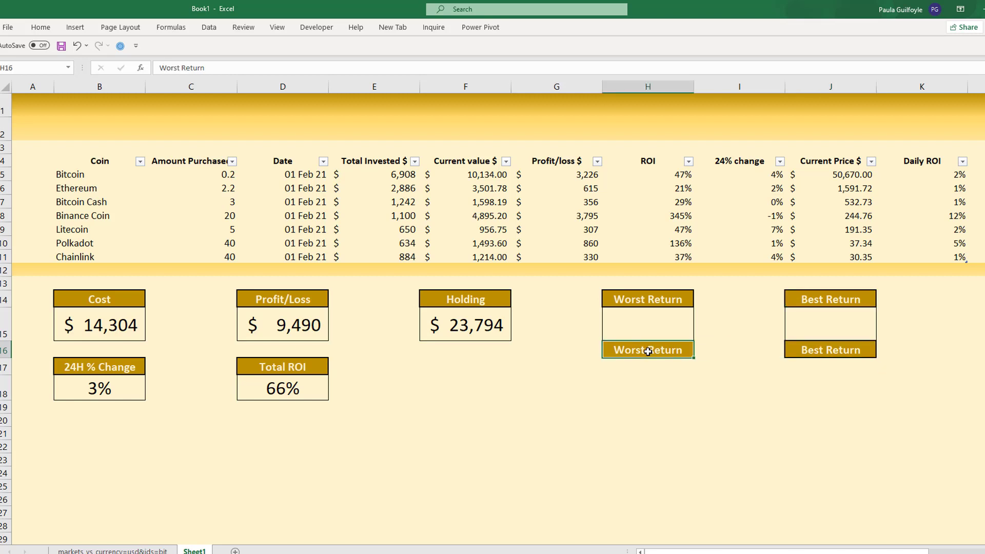
pyautogui.press('Delete')
pyautogui.click(824, 353)
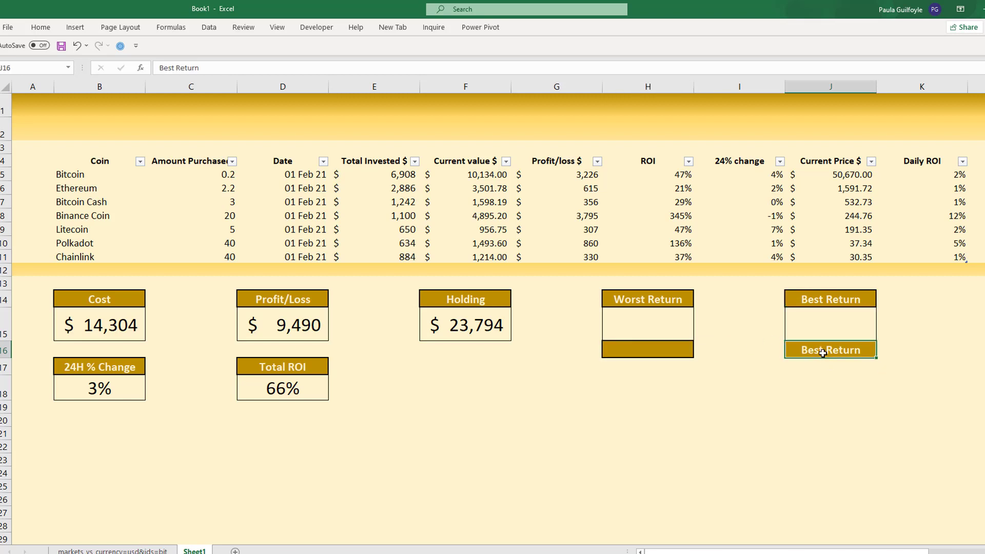
pyautogui.press('Delete')
# - Enter =MIN(Table1[ROI]) in the gold cell H16 beneath the Worst Return box and format it as a percentage
pyautogui.click(638, 351)
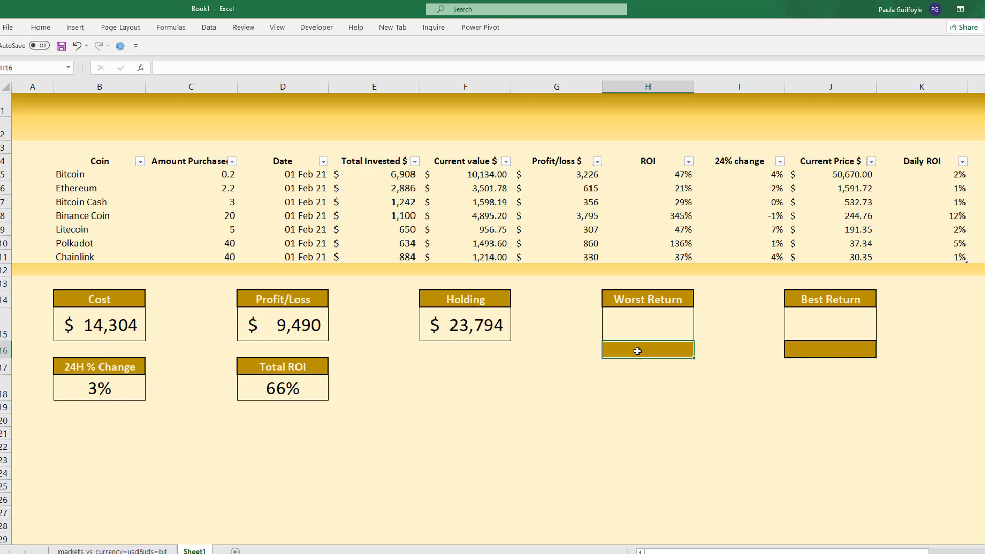
pyautogui.write('=')
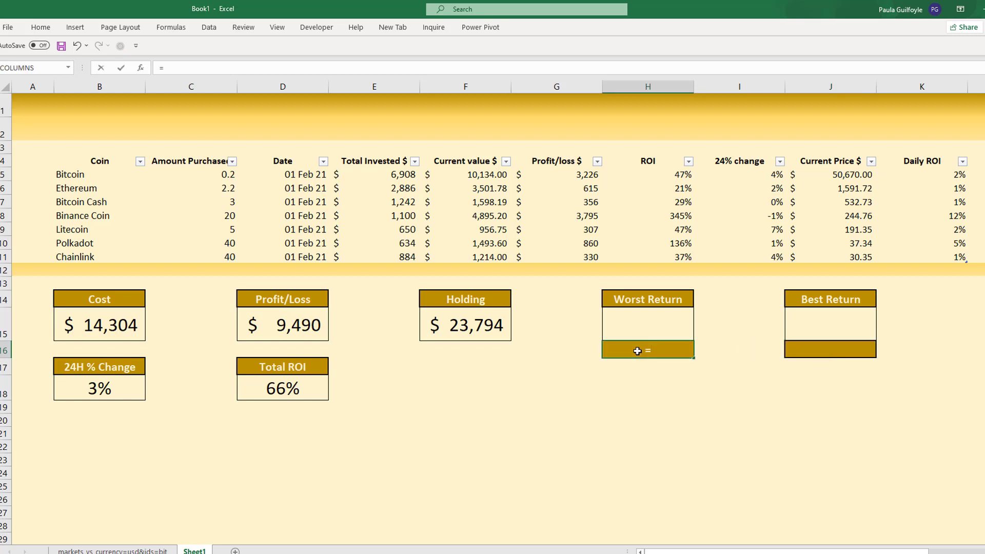
pyautogui.write('min(')
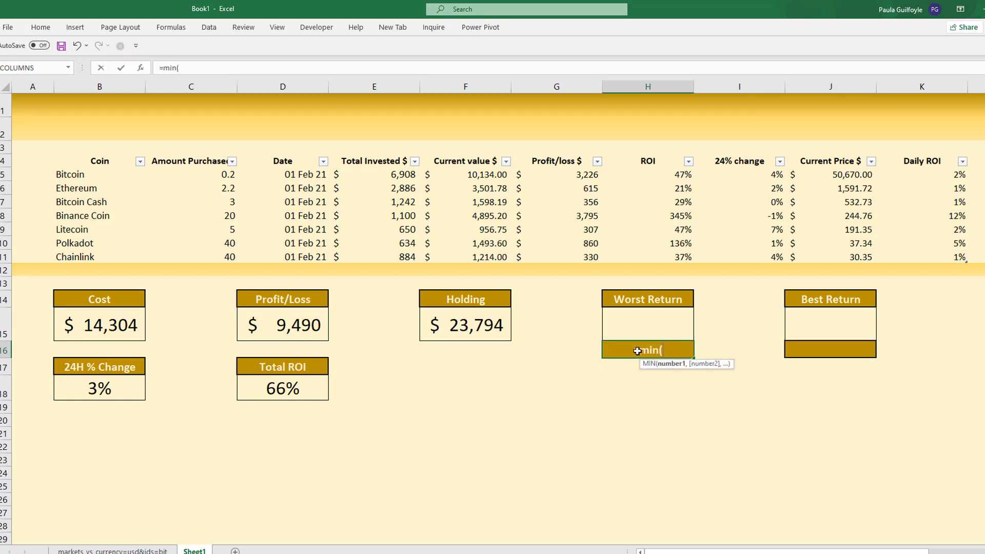
pyautogui.click(648, 153)
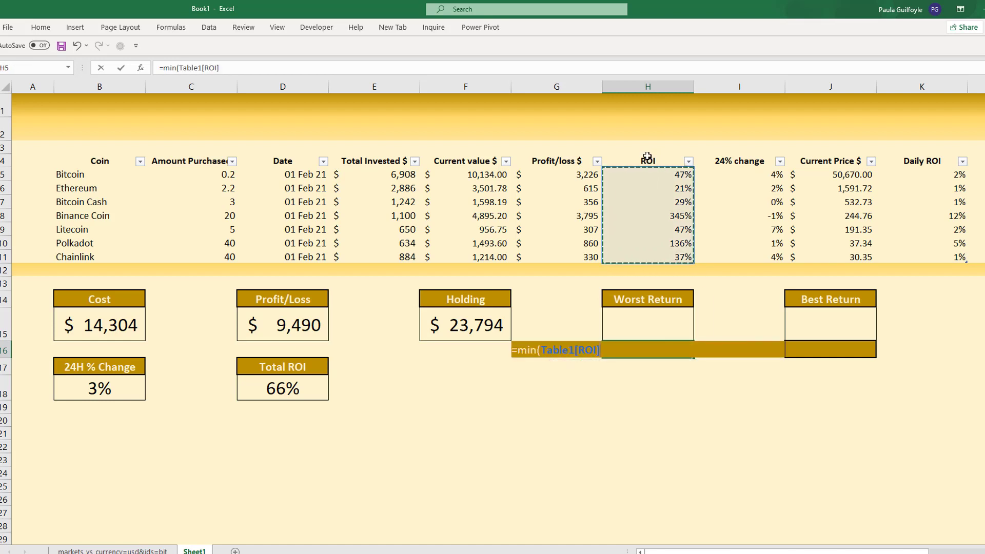
pyautogui.press('Return')
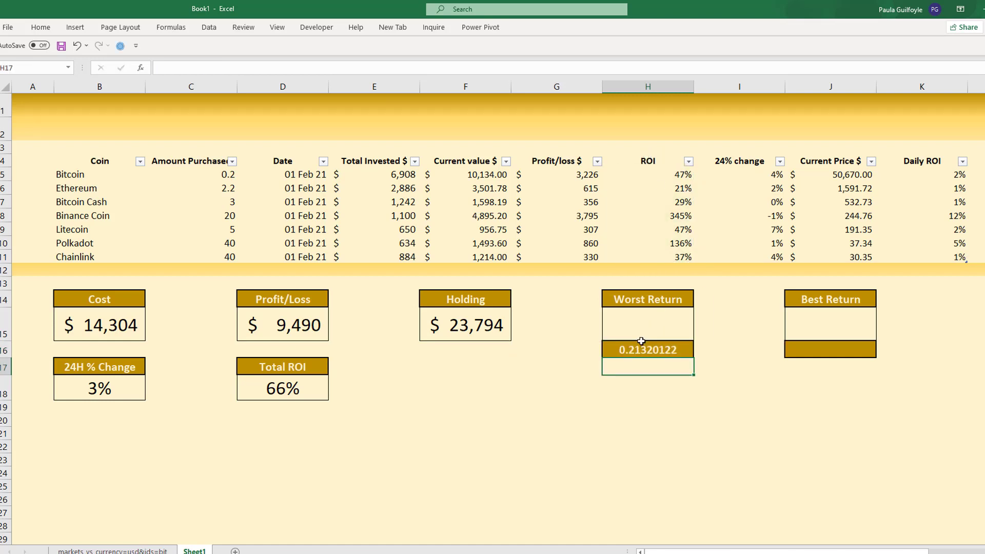
pyautogui.click(627, 348)
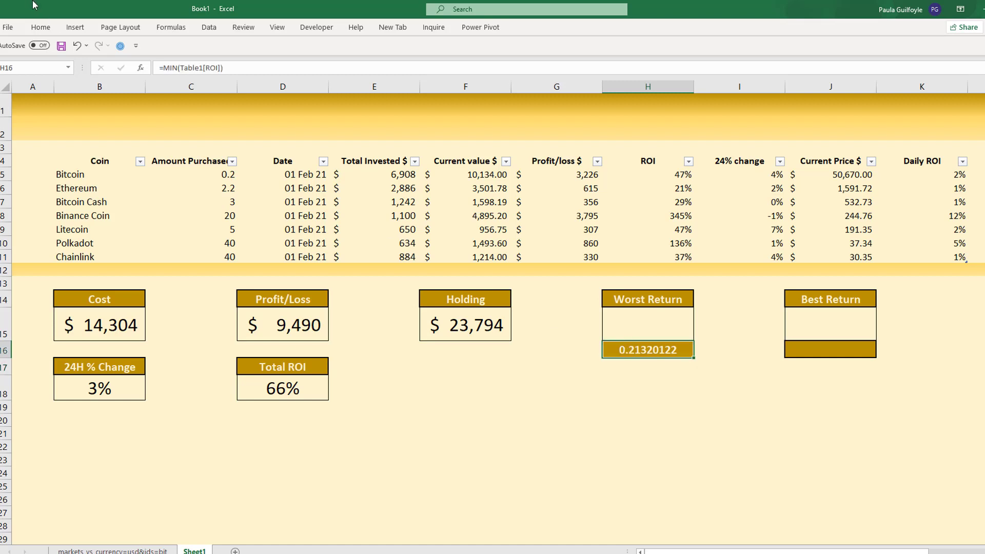
pyautogui.click(40, 28)
pyautogui.click(397, 66)
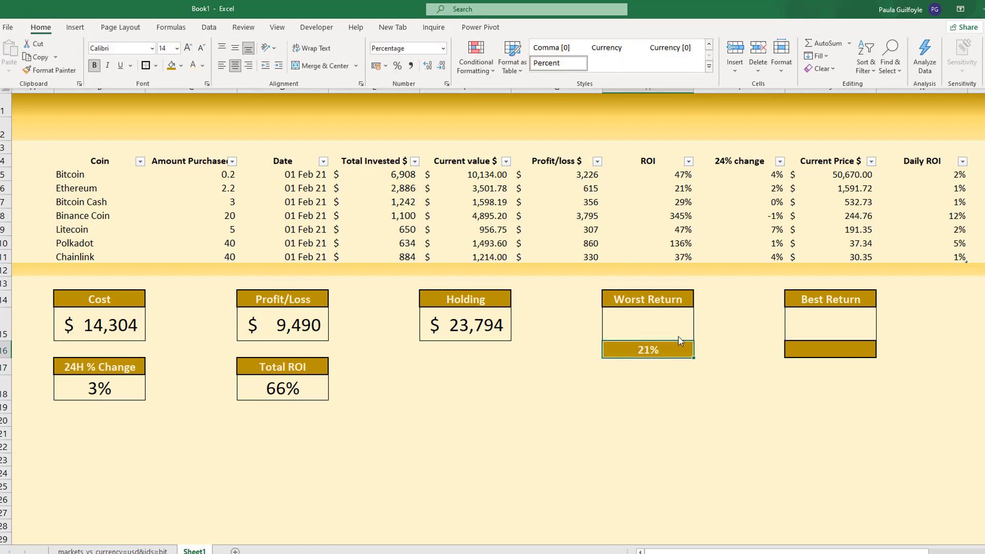
# - Enter =XLOOKUP(H16,Table1[ROI],Table1[Coin]) in the Worst Return box to look up the coin name, and reselect that cell
pyautogui.click(653, 329)
pyautogui.click(650, 331)
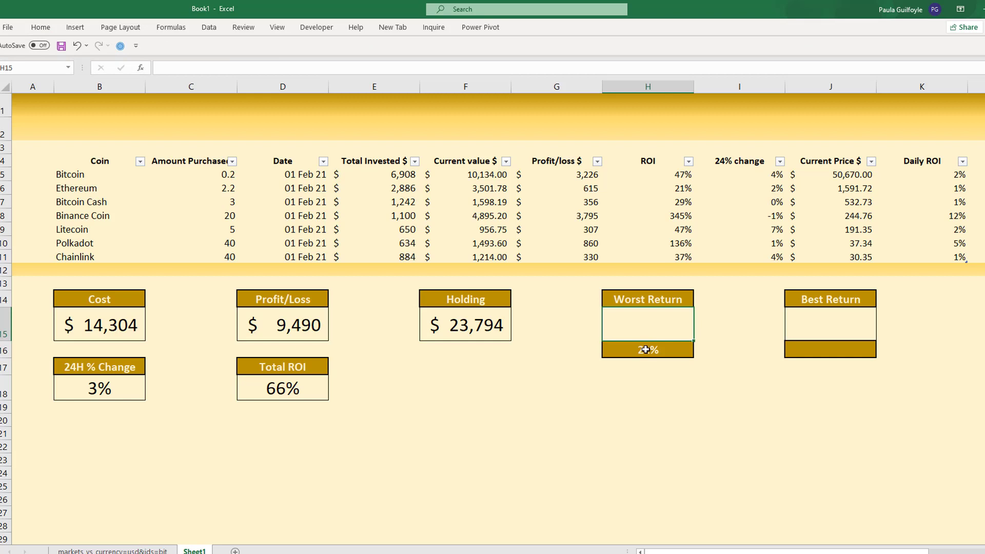
pyautogui.write('=xl')
pyautogui.press('Tab')
pyautogui.click(607, 352)
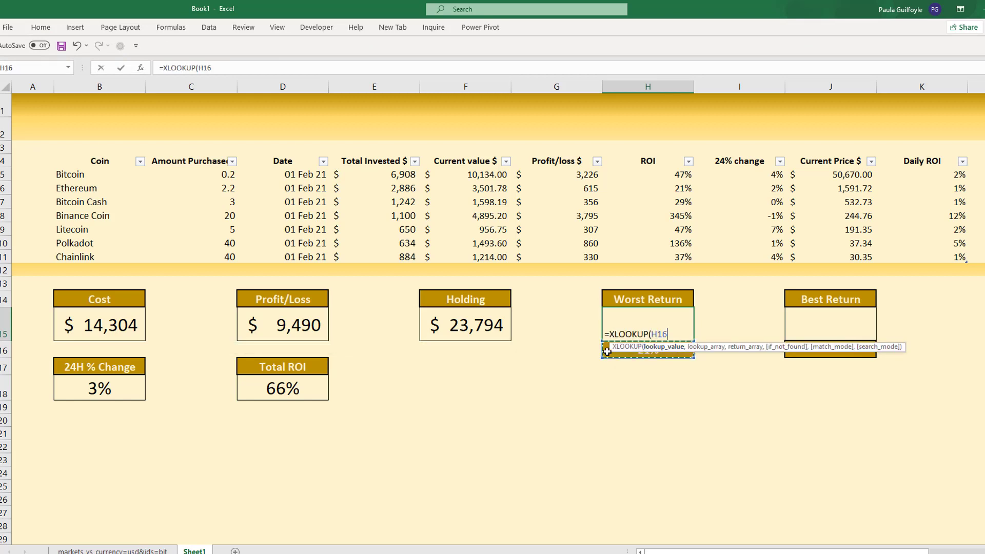
pyautogui.write(',')
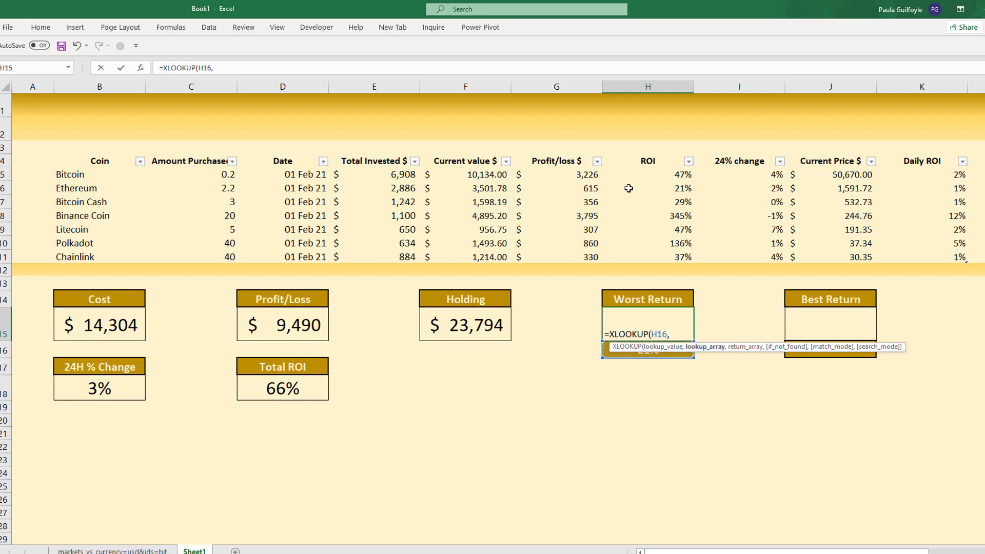
pyautogui.click(641, 157)
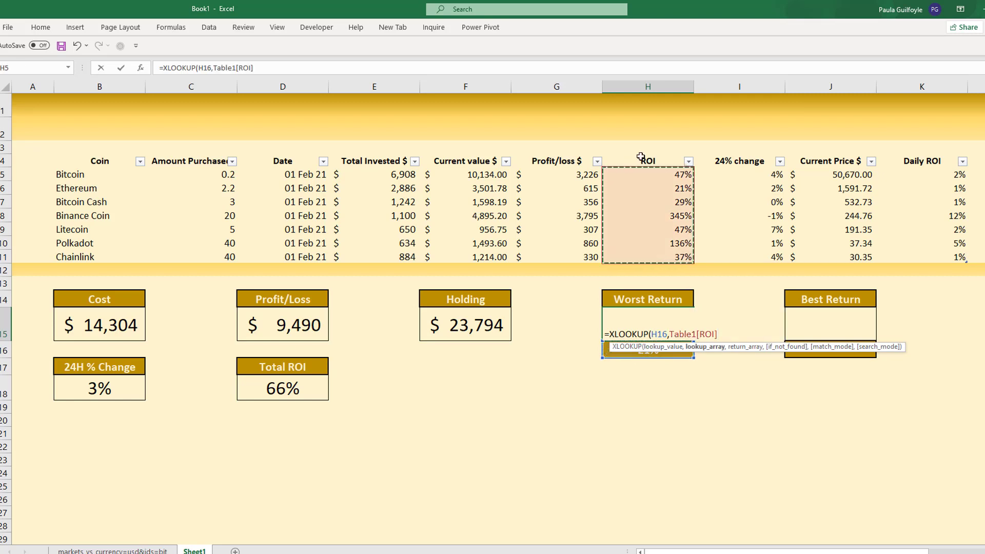
pyautogui.write(',')
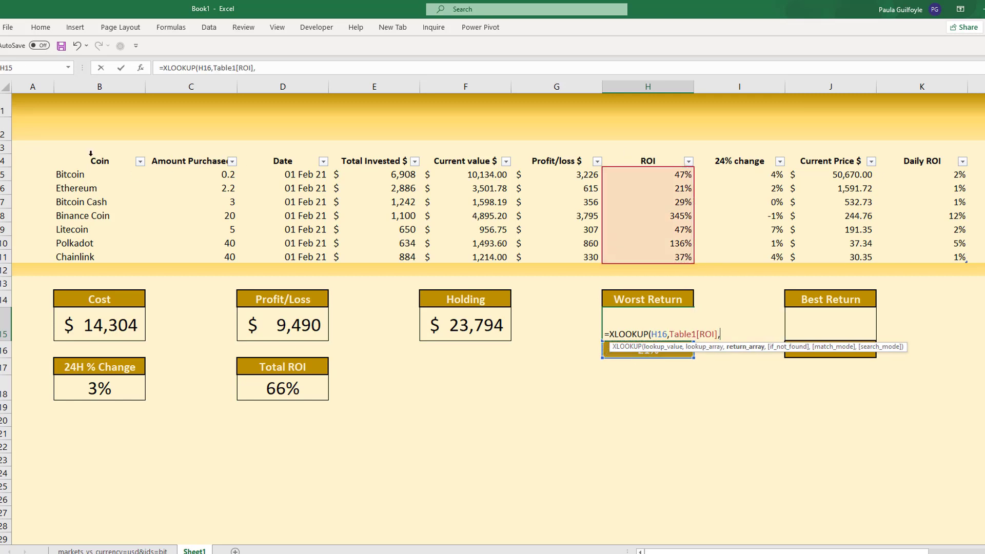
pyautogui.click(90, 153)
pyautogui.write(')')
pyautogui.press('Return')
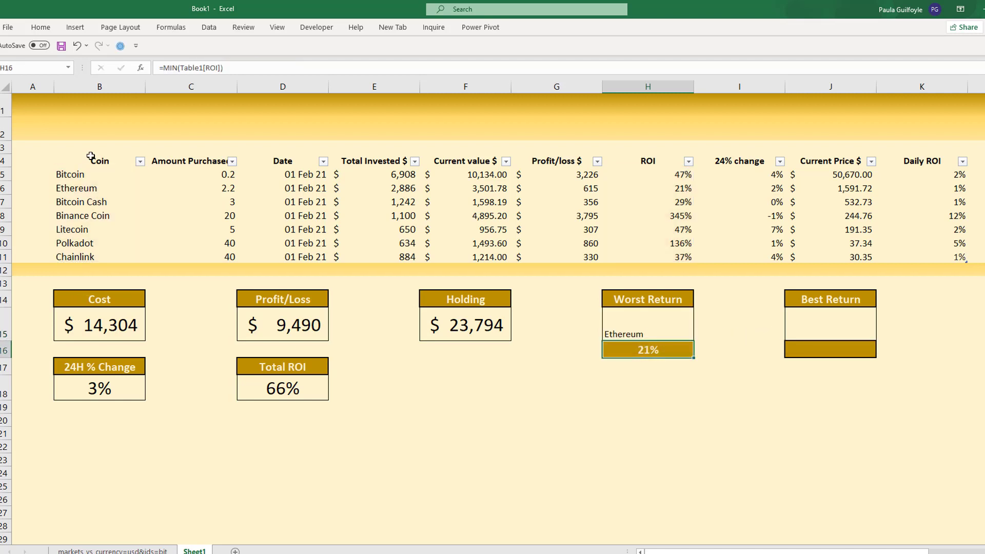
pyautogui.click(647, 331)
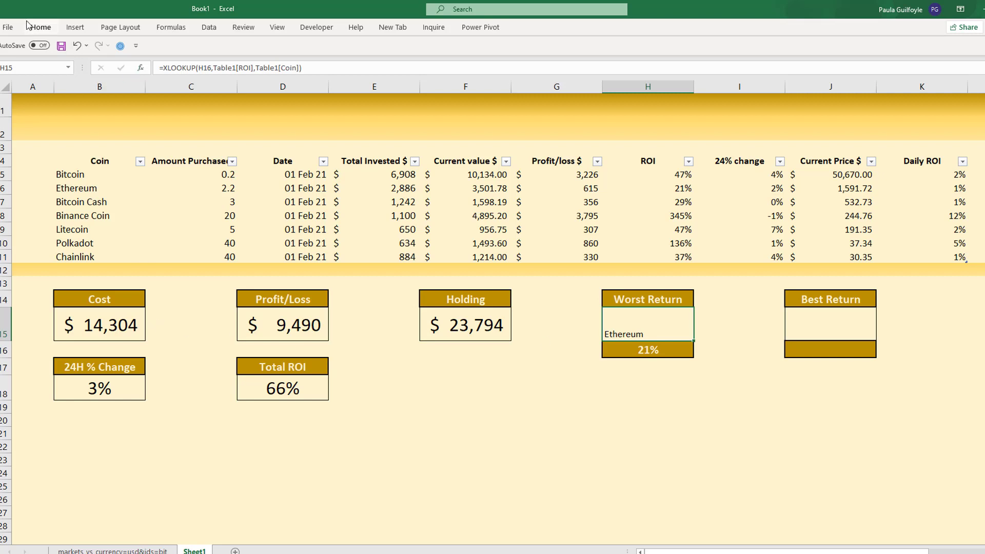
# - Set the Worst Return and Best Return value cells H15 and J15 to font size 22 and centre them horizontally
pyautogui.click(105, 326)
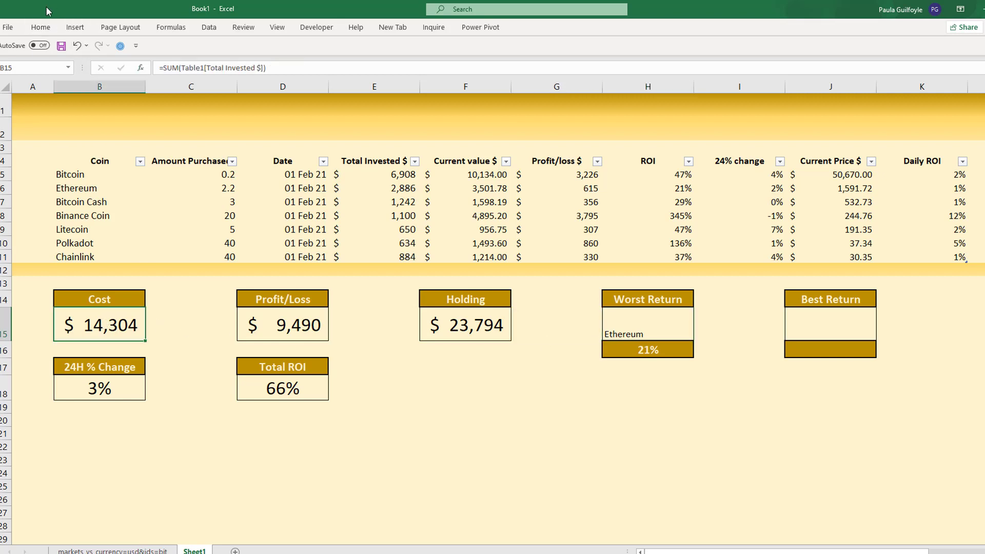
pyautogui.click(40, 27)
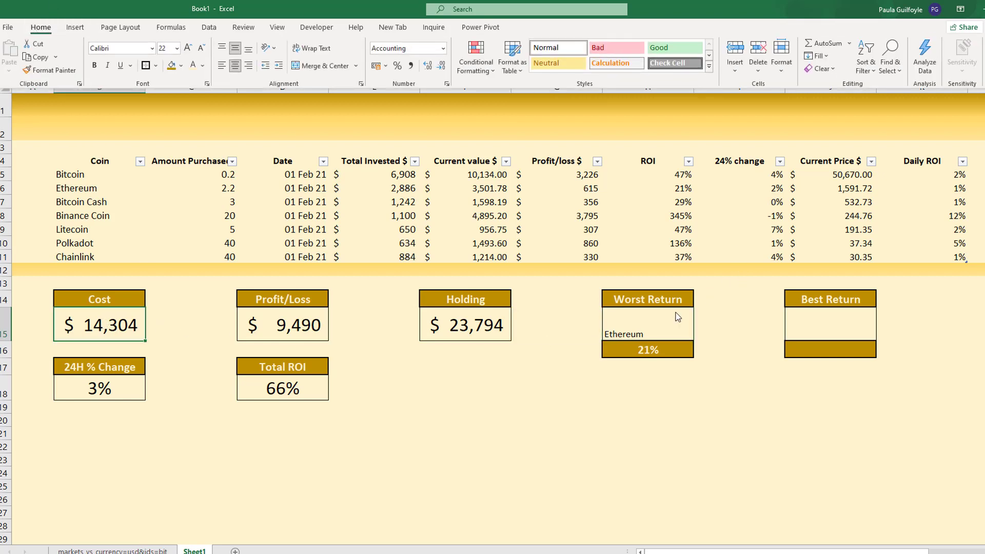
pyautogui.click(637, 328)
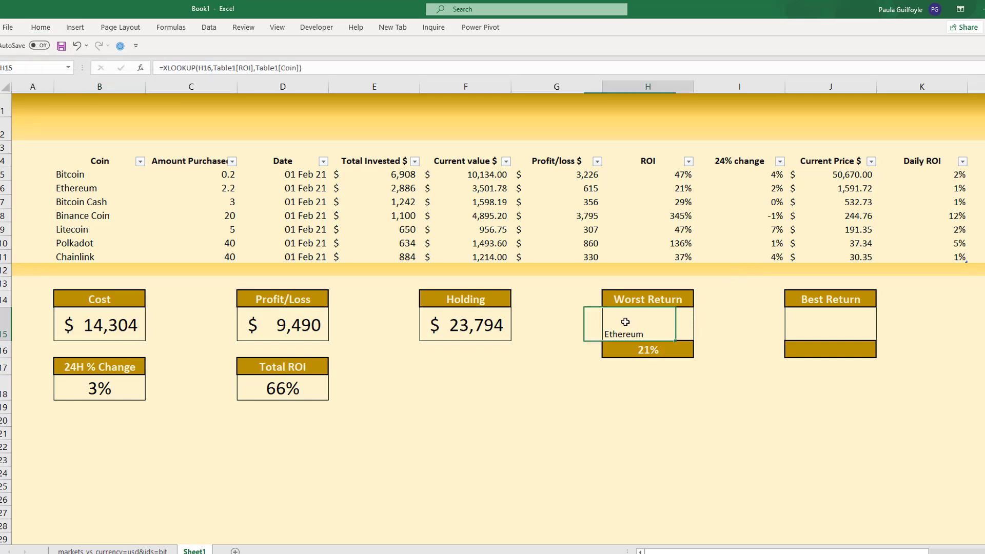
pyautogui.keyDown('ctrl'); pyautogui.click(850, 324); pyautogui.keyUp('ctrl')
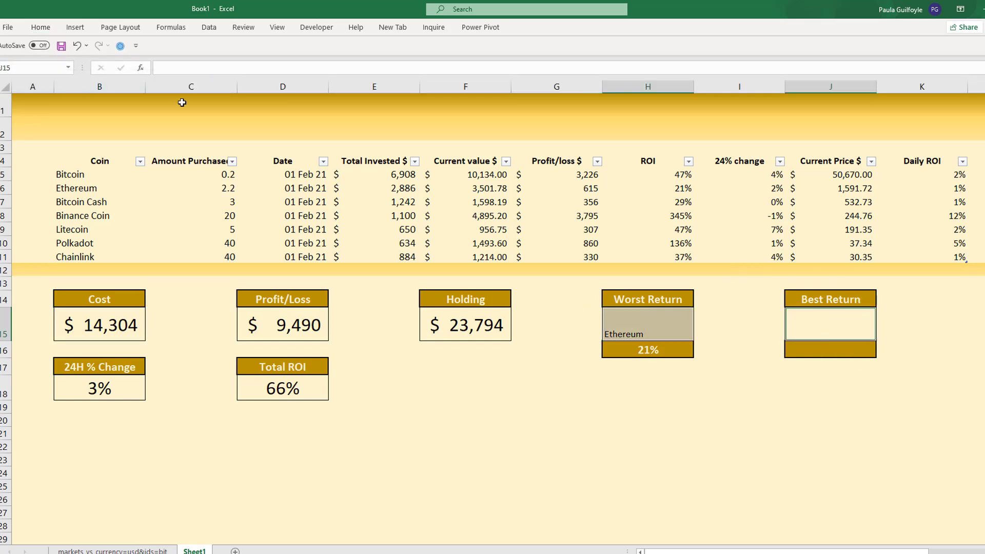
pyautogui.click(41, 31)
pyautogui.click(176, 48)
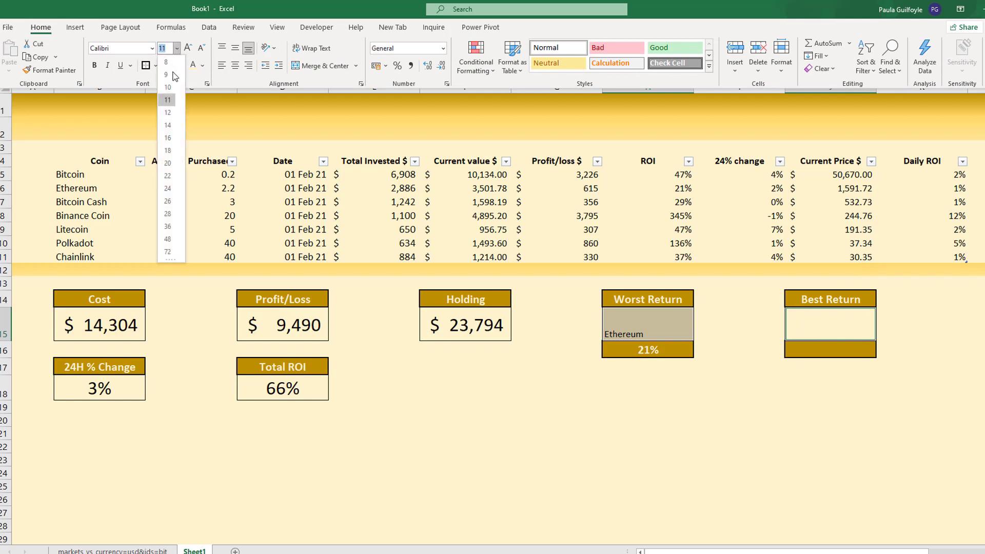
pyautogui.click(168, 176)
pyautogui.click(236, 66)
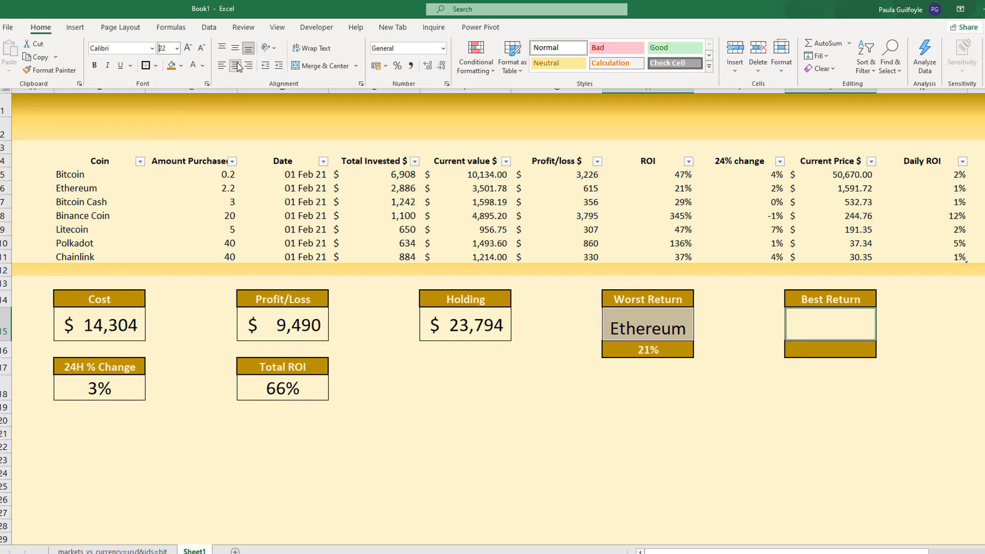
# - Colour the text of Worst Return cells H15:H16 Orange, Accent 2, Lighter 60%, and middle-align the coin name vertically
pyautogui.click(626, 315)
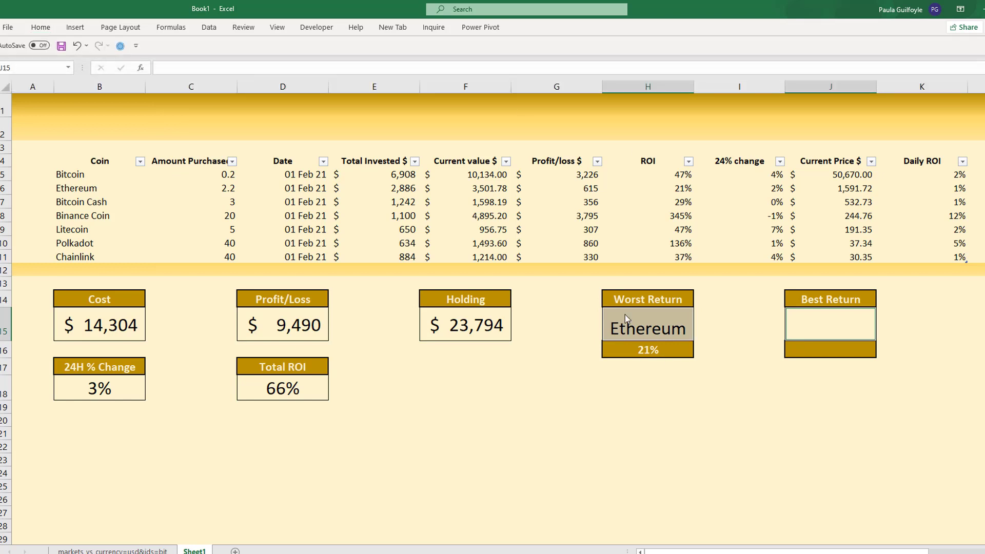
pyautogui.moveTo(625, 315); pyautogui.dragTo(620, 349)
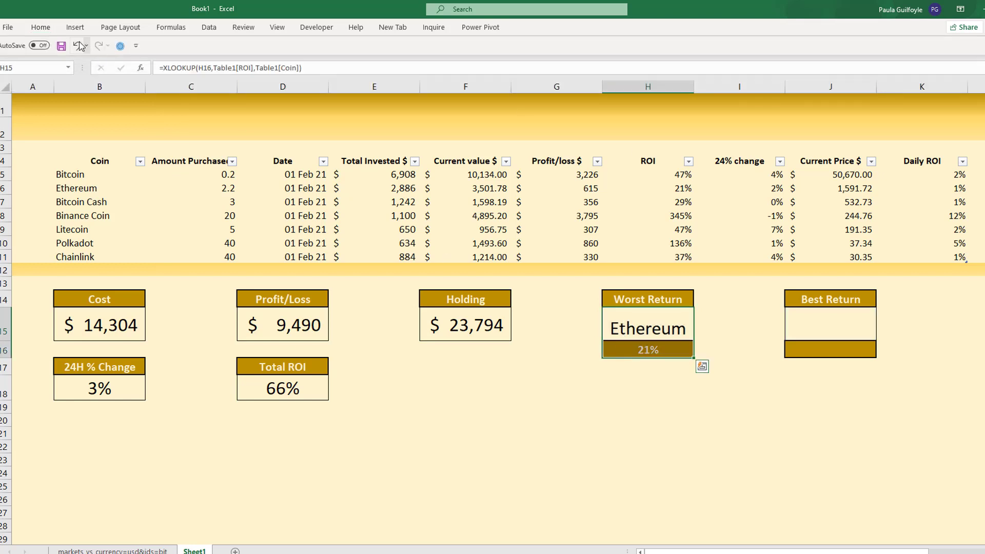
pyautogui.click(41, 27)
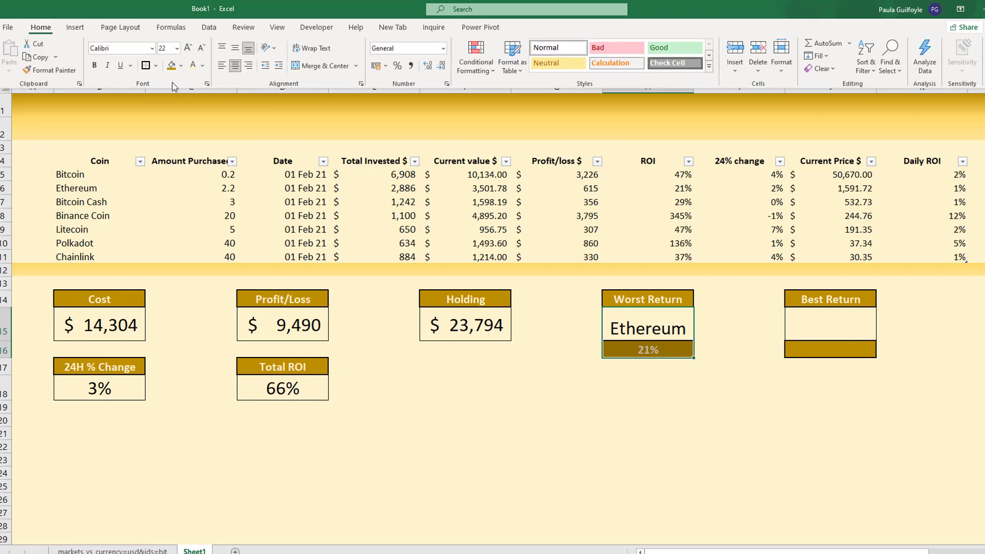
pyautogui.click(203, 65)
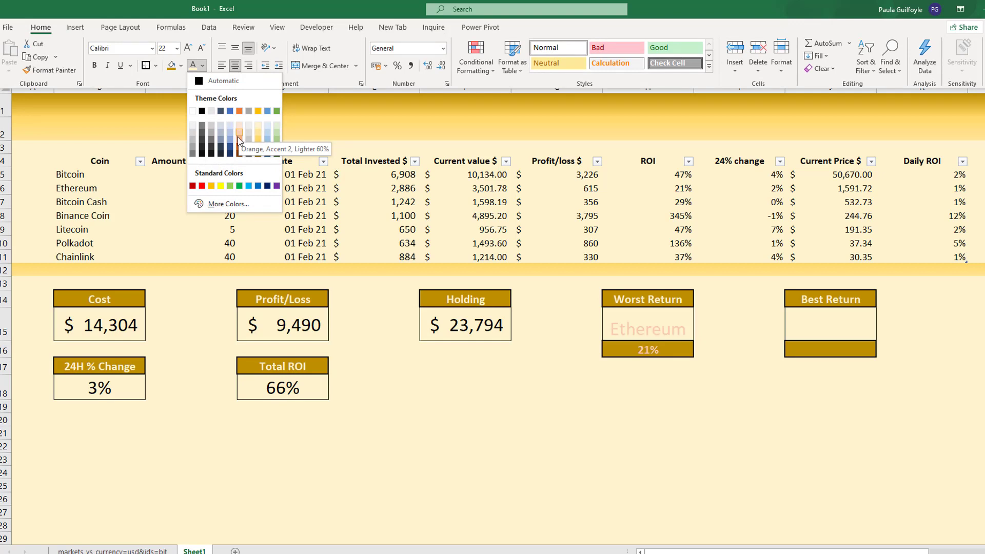
pyautogui.click(238, 138)
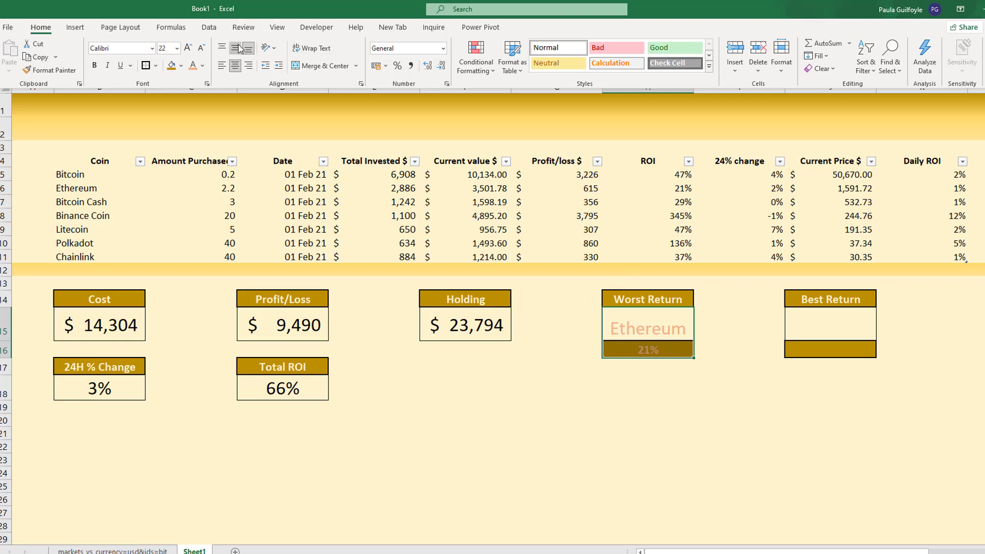
# - Set the font colour of the Best Return cells J15:J16 to a light green theme shade
pyautogui.click(814, 322)
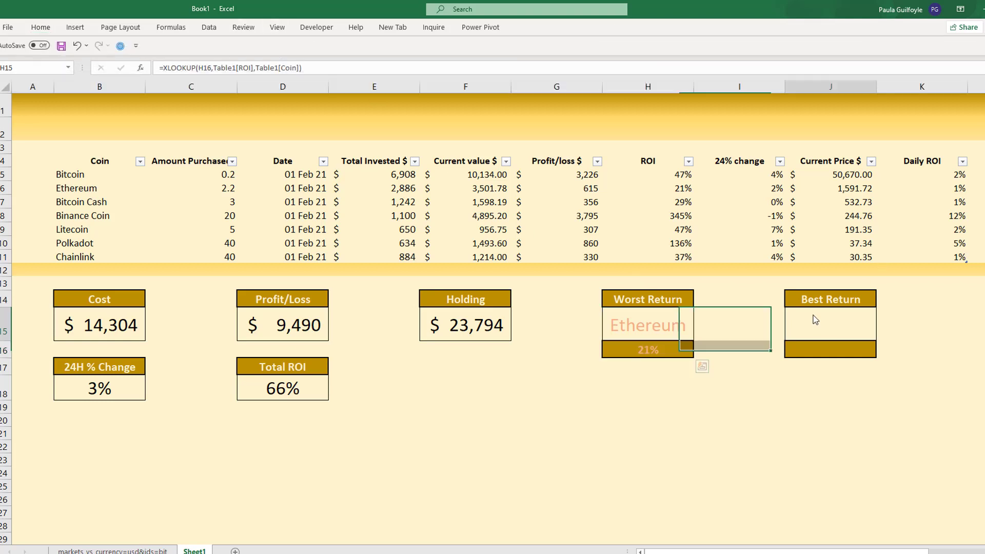
pyautogui.moveTo(816, 320); pyautogui.dragTo(809, 346)
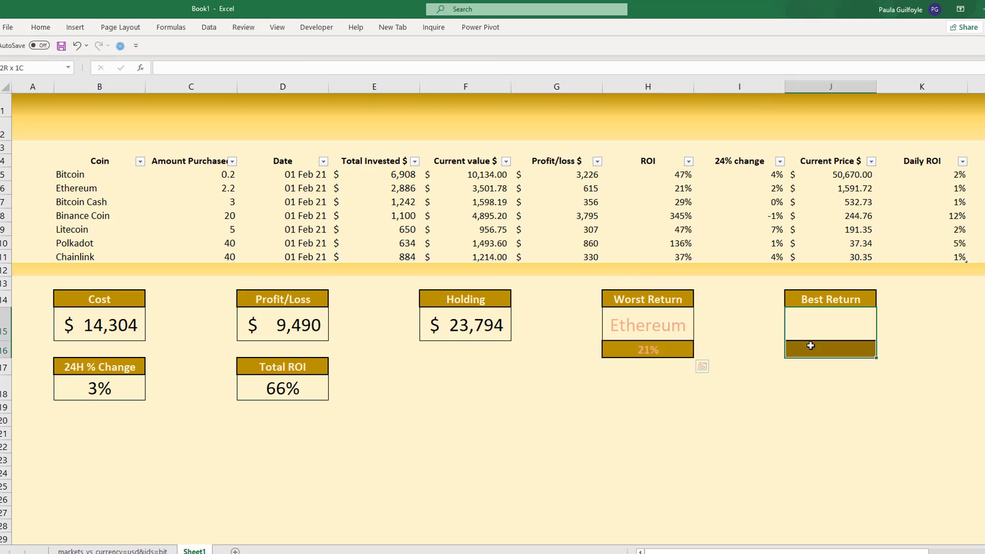
pyautogui.click(43, 28)
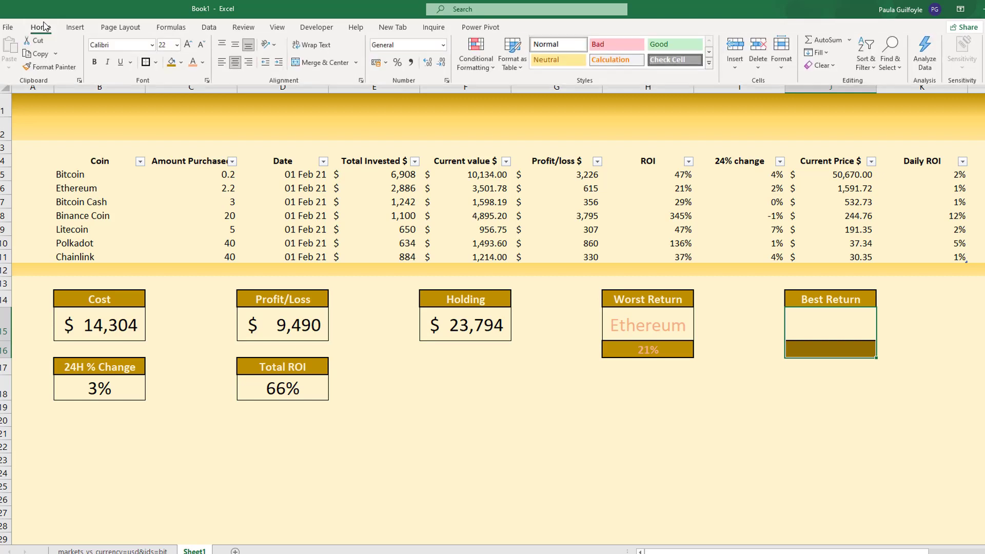
pyautogui.click(203, 66)
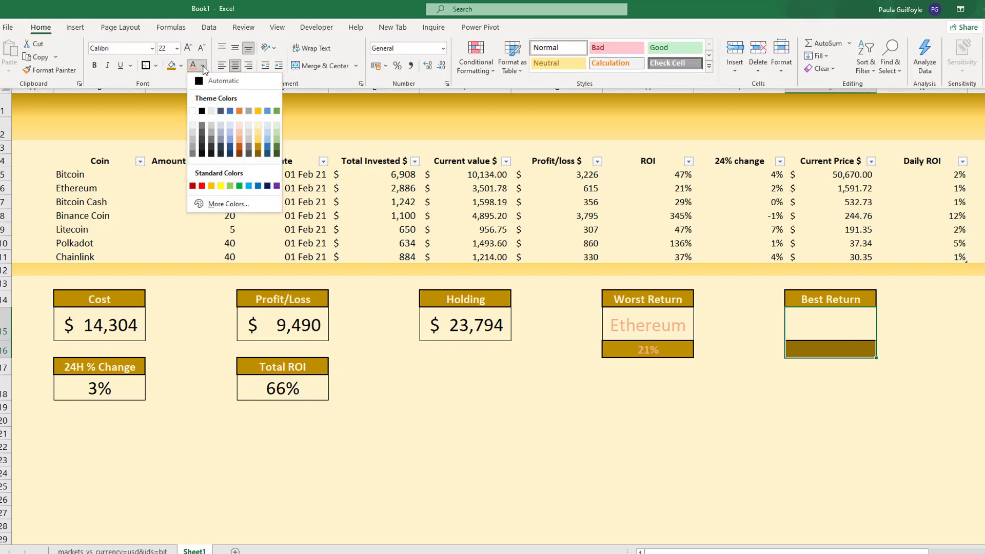
pyautogui.click(278, 144)
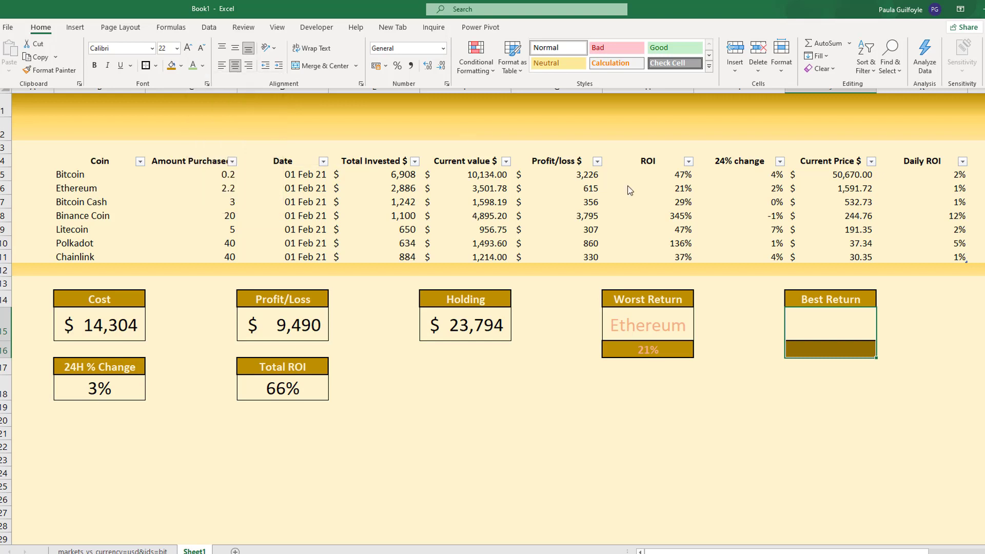
# - Enter =MAX(Table1[ROI]) in the gold cell J16 beneath the Best Return box and format it as a percentage
pyautogui.click(821, 328)
pyautogui.click(813, 349)
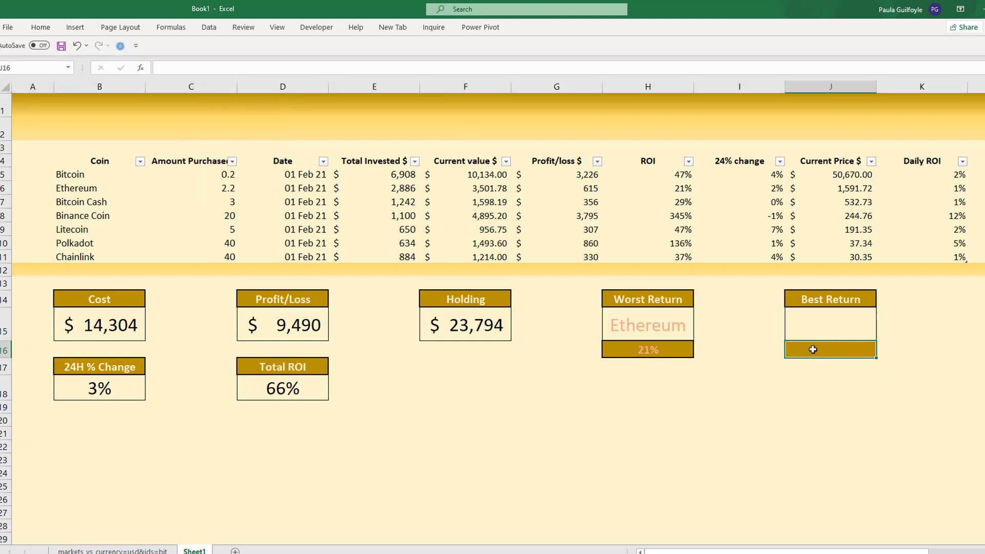
pyautogui.write('=')
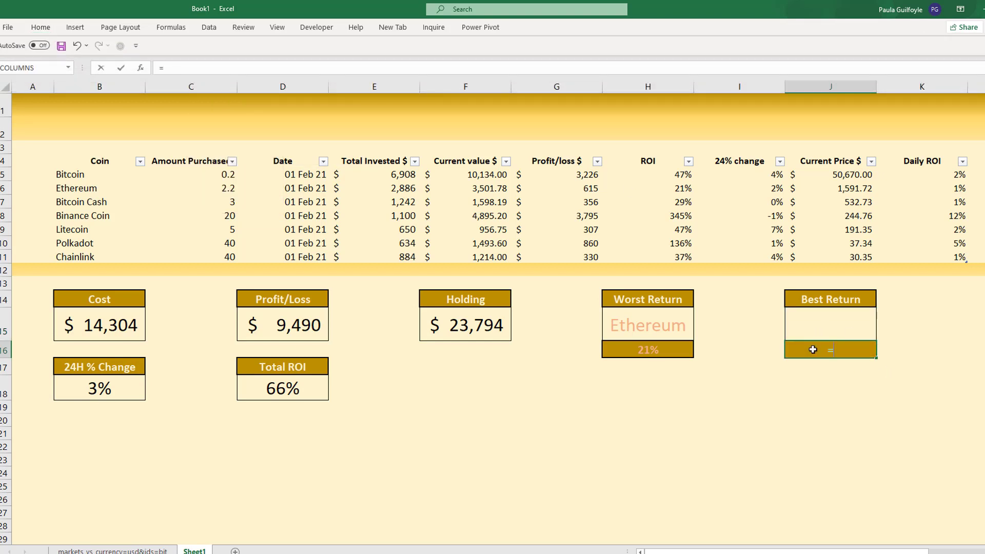
pyautogui.write('max(')
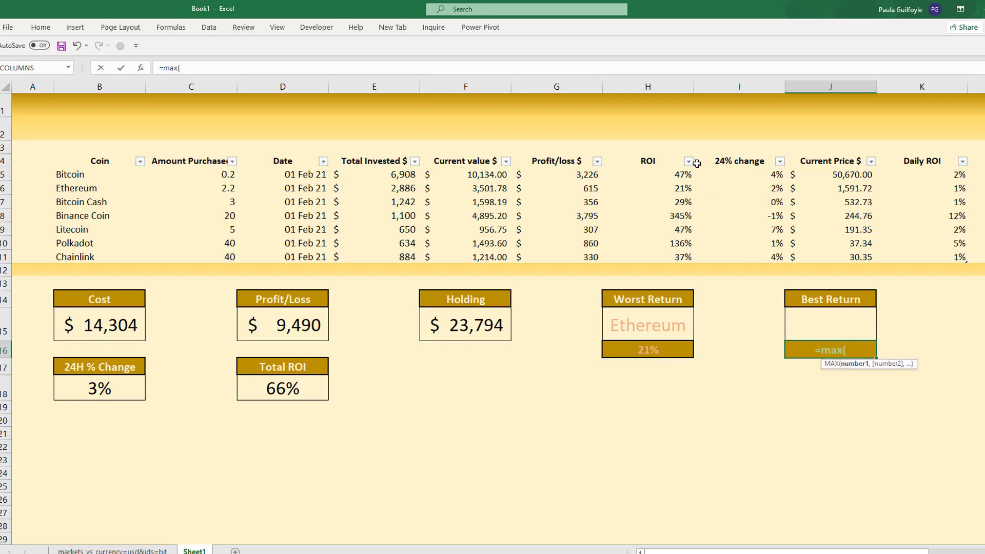
pyautogui.click(650, 157)
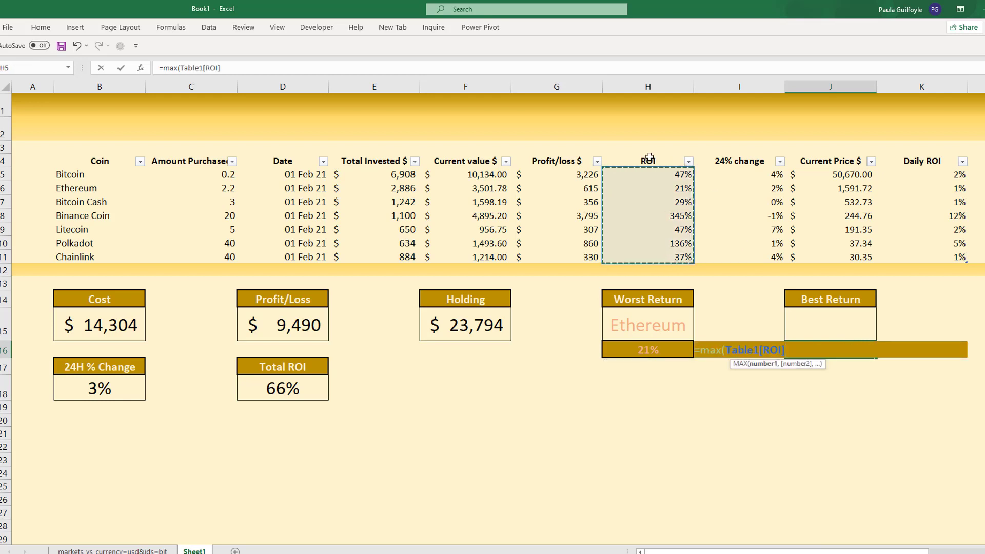
pyautogui.write(')')
pyautogui.press('Return')
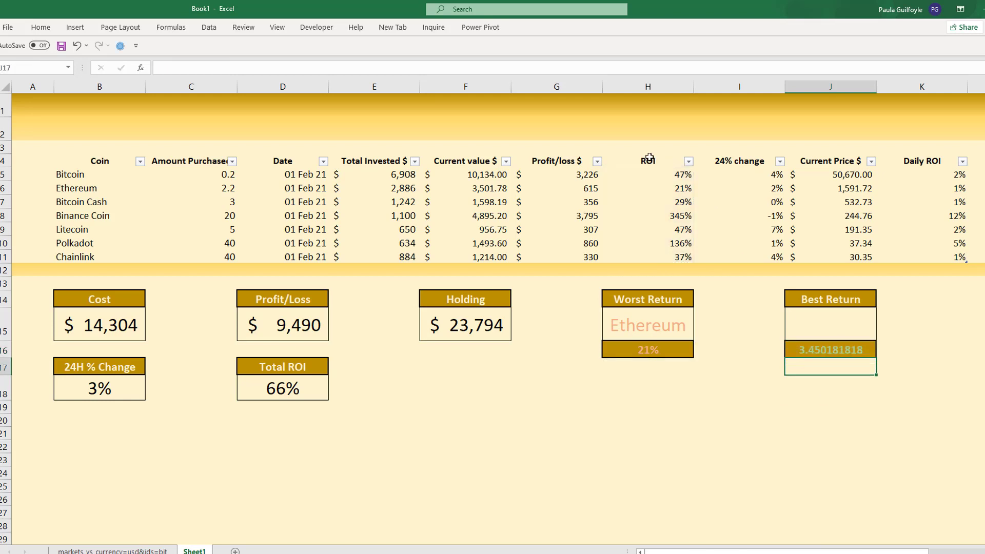
pyautogui.press('Up')
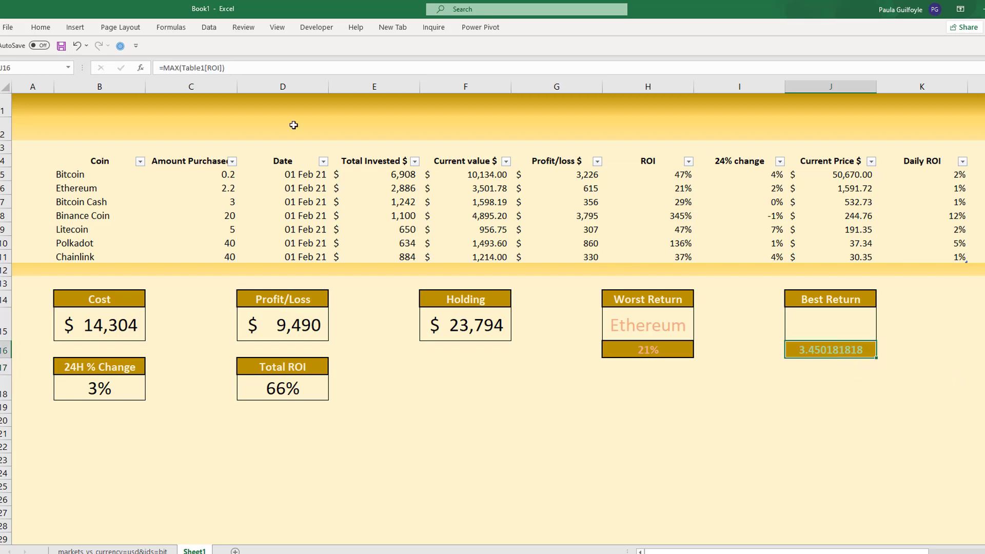
pyautogui.click(35, 26)
pyautogui.click(397, 66)
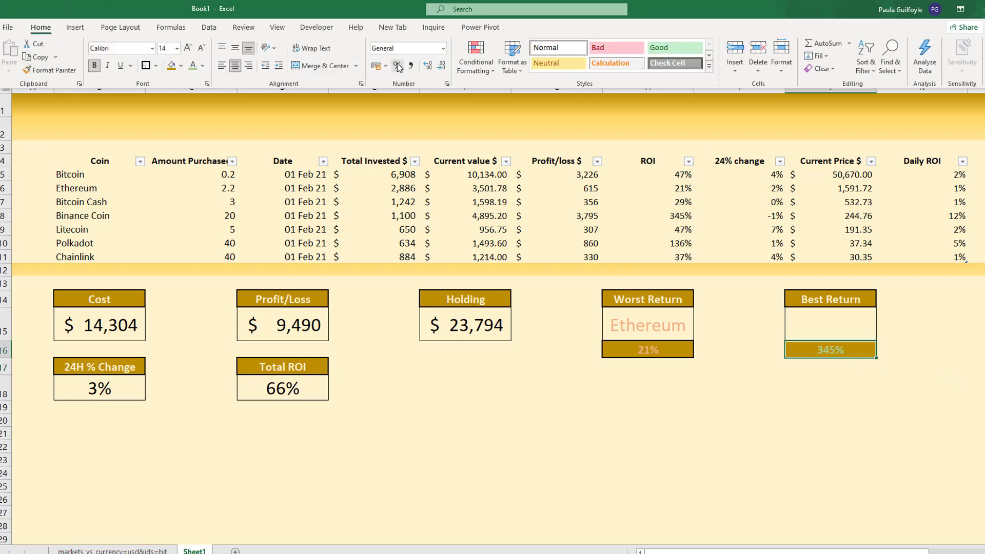
# - Enter =XLOOKUP(J16,Table1[ROI],Table1[Coin]) in the Best Return box J15 to look up the coin name
pyautogui.click(825, 319)
pyautogui.click(806, 320)
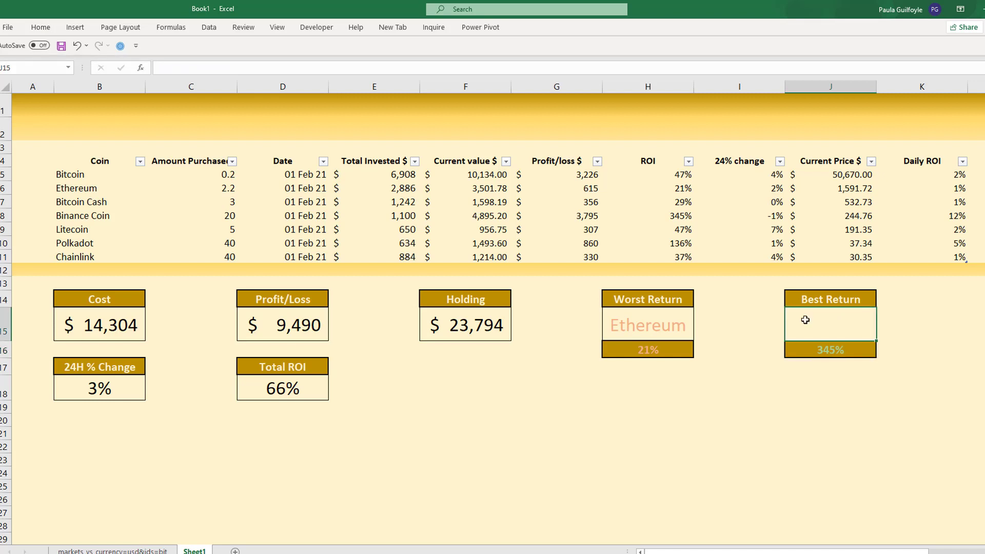
pyautogui.write('=XLOOKUP(')
pyautogui.click(798, 355)
pyautogui.write(',')
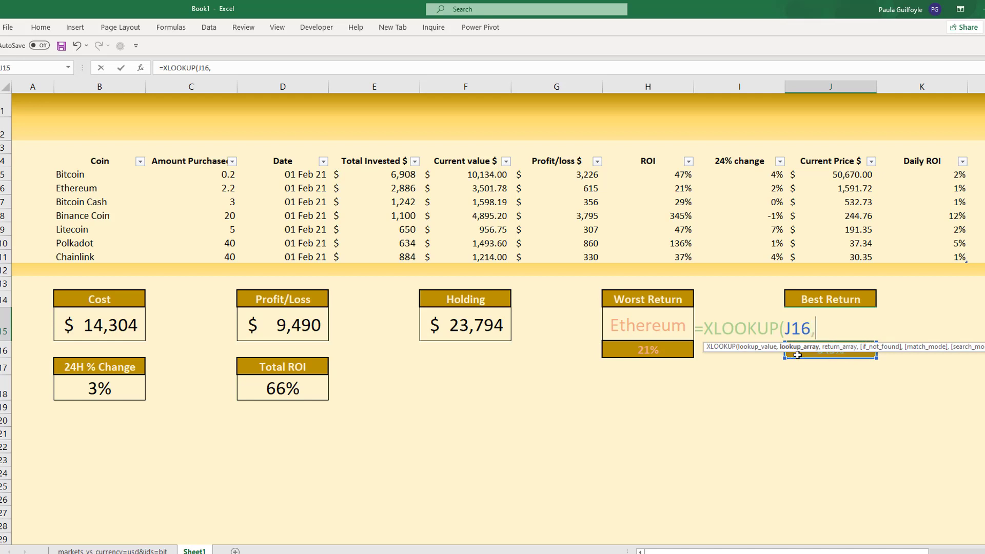
pyautogui.click(651, 155)
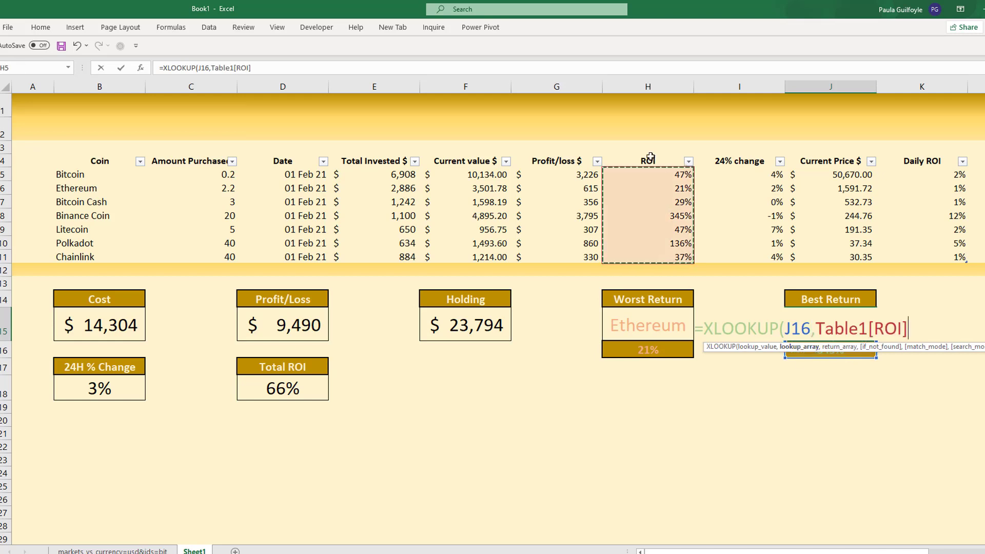
pyautogui.write(',')
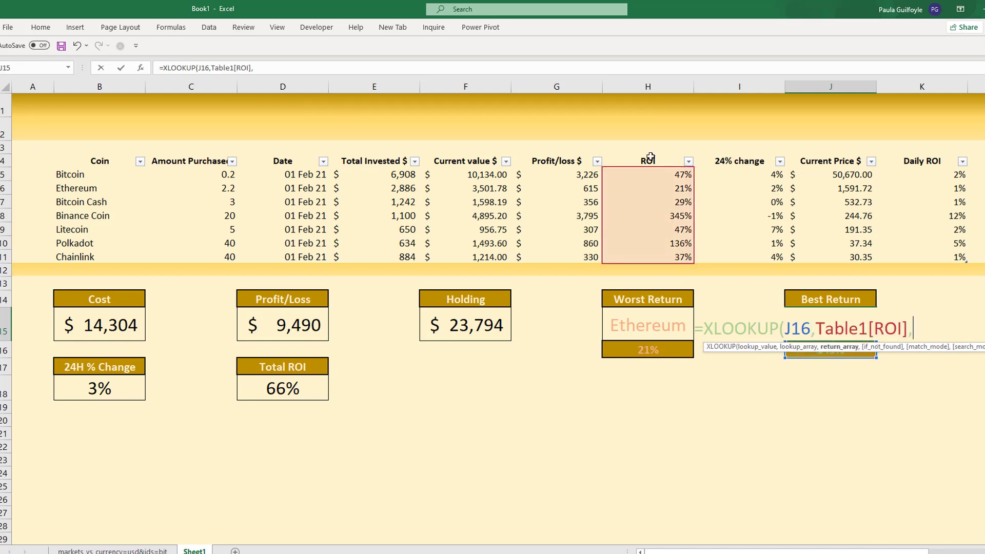
pyautogui.click(104, 158)
pyautogui.write(')')
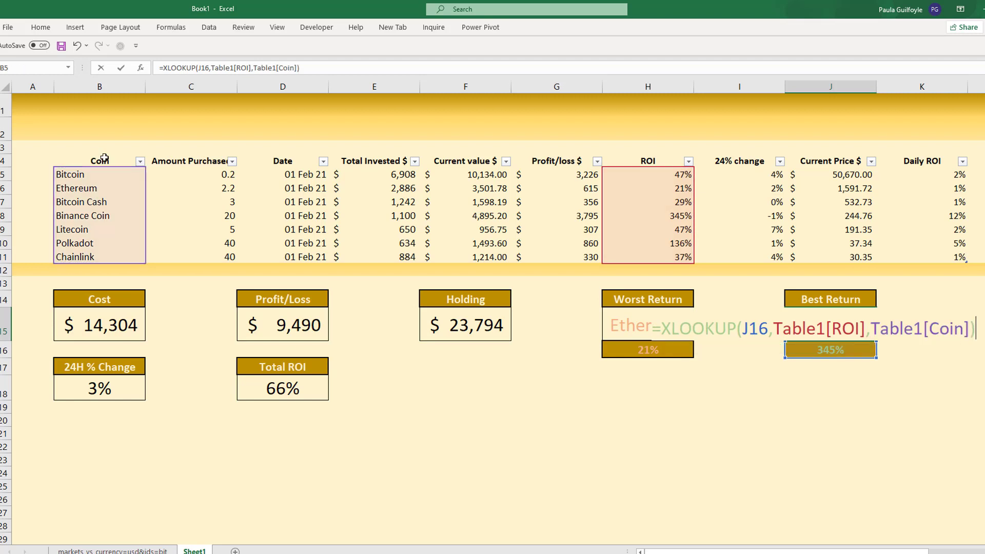
pyautogui.press('Return')
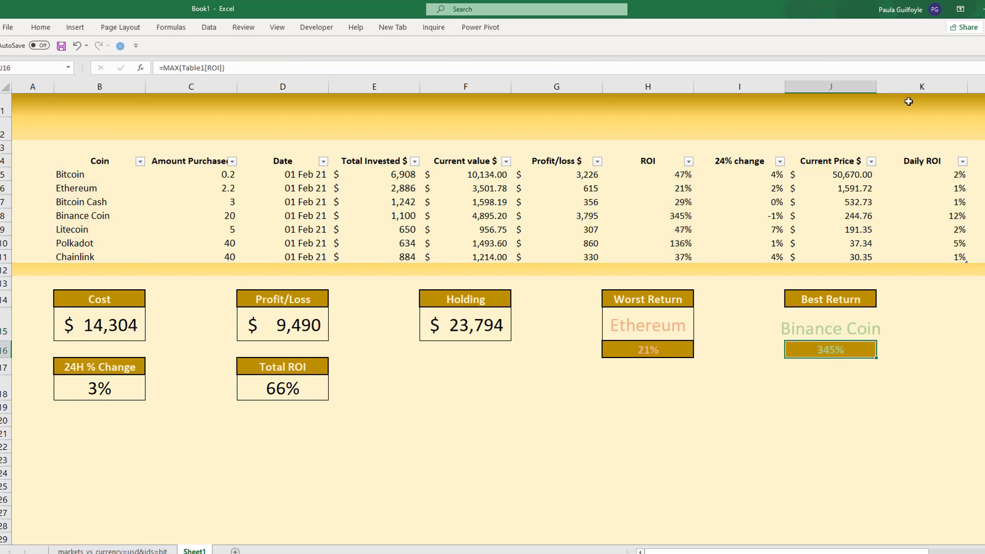
# - Widen columns J and H to give the coin names more room, and middle-align the Best Return coin name in J15 vertically
pyautogui.moveTo(877, 87); pyautogui.dragTo(894, 87)
pyautogui.moveTo(693, 87); pyautogui.dragTo(704, 88)
pyautogui.click(844, 324)
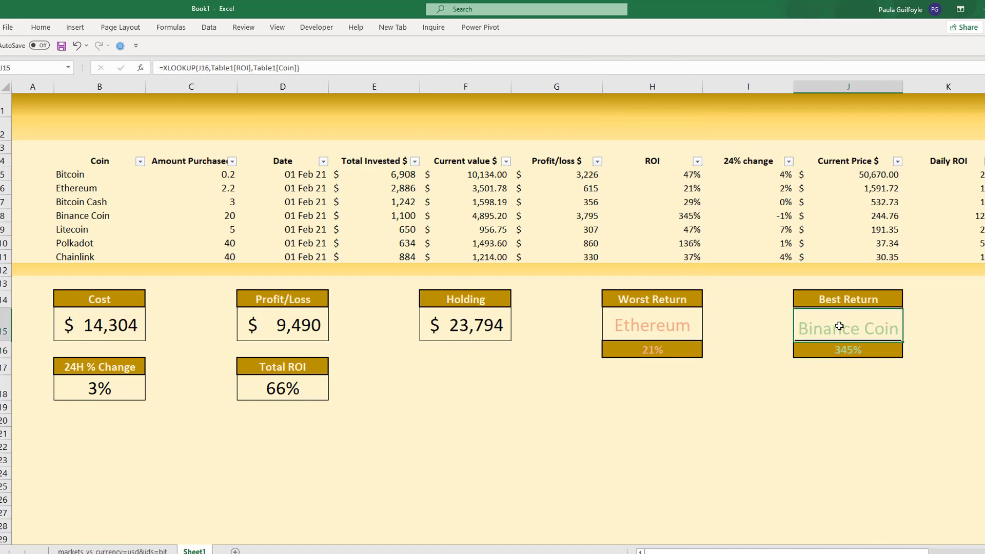
pyautogui.click(31, 32)
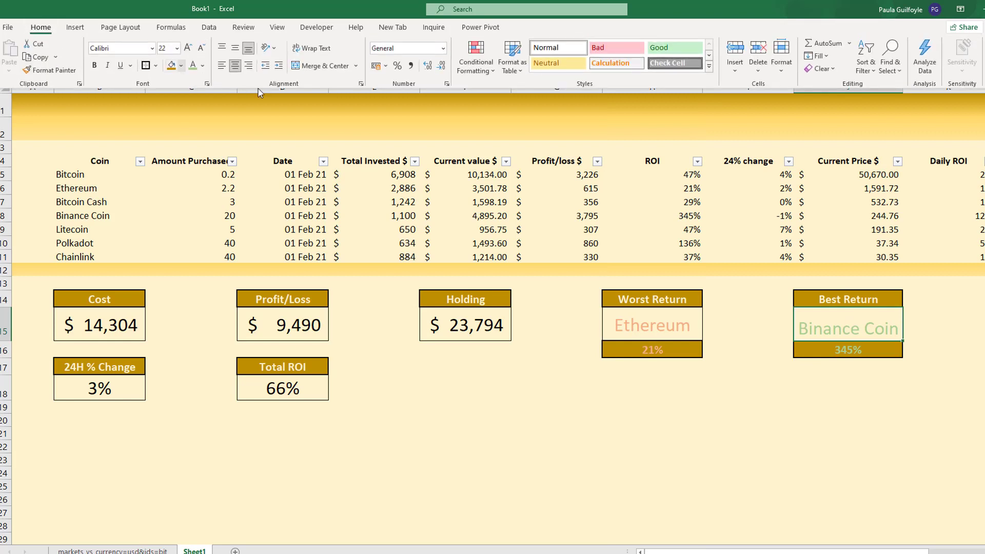
pyautogui.click(234, 50)
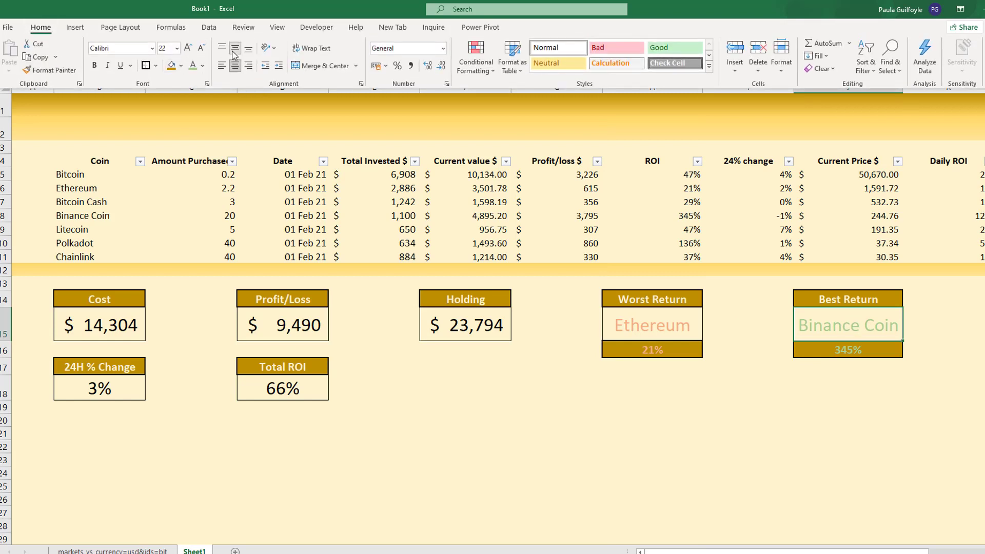
pyautogui.click(675, 116)
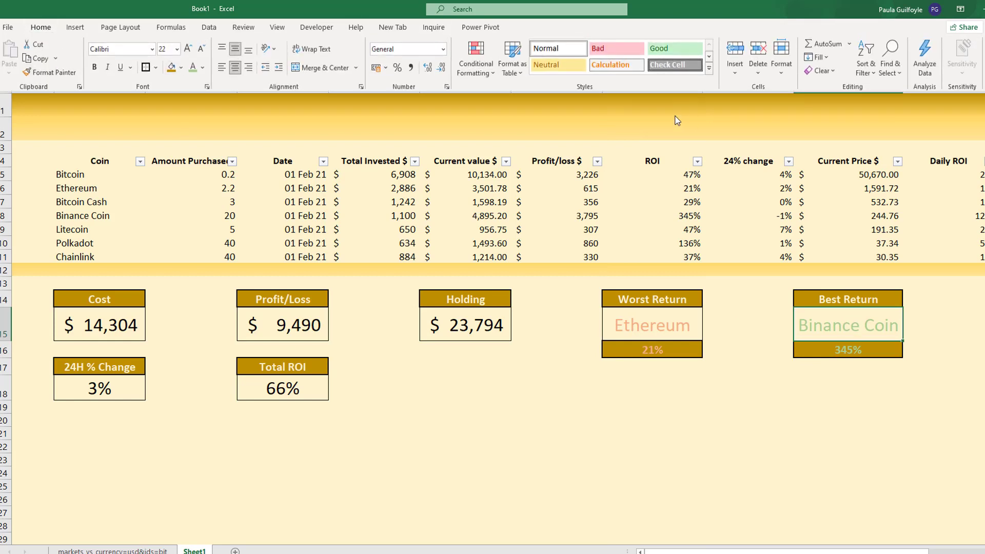
pyautogui.moveTo(699, 89); pyautogui.dragTo(713, 86)
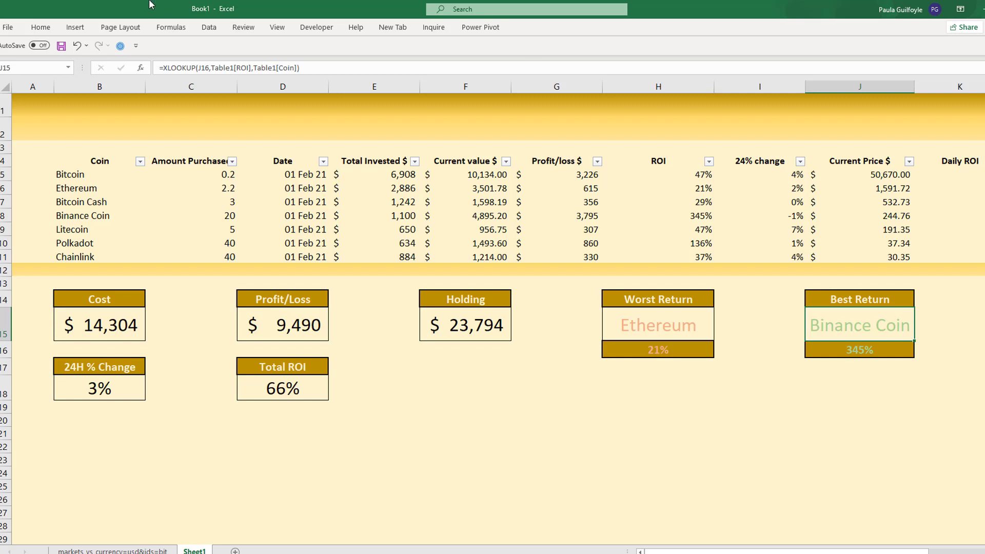
# - Refresh all data connections and review the Current Price $ column and the summary boxes below the coin table
pyautogui.click(237, 29)
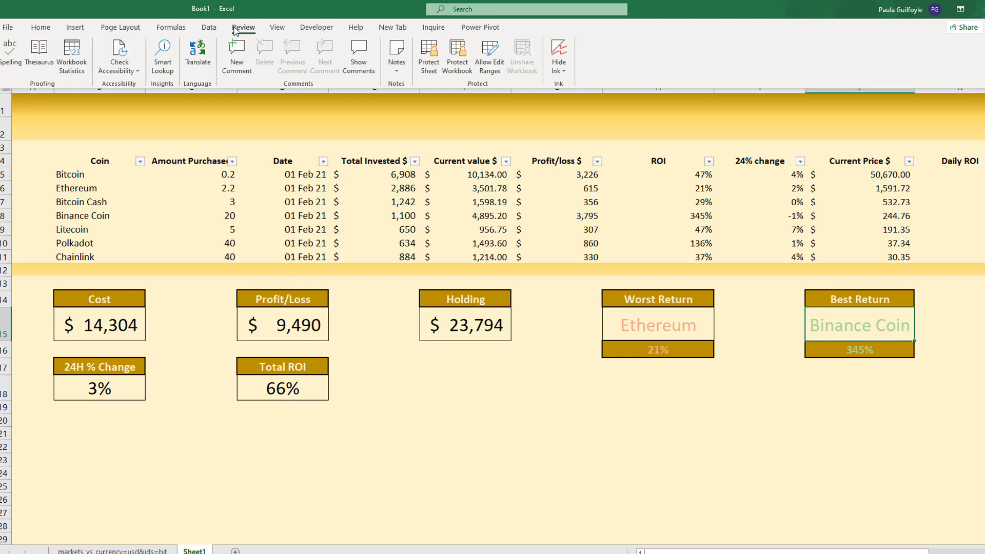
pyautogui.click(206, 29)
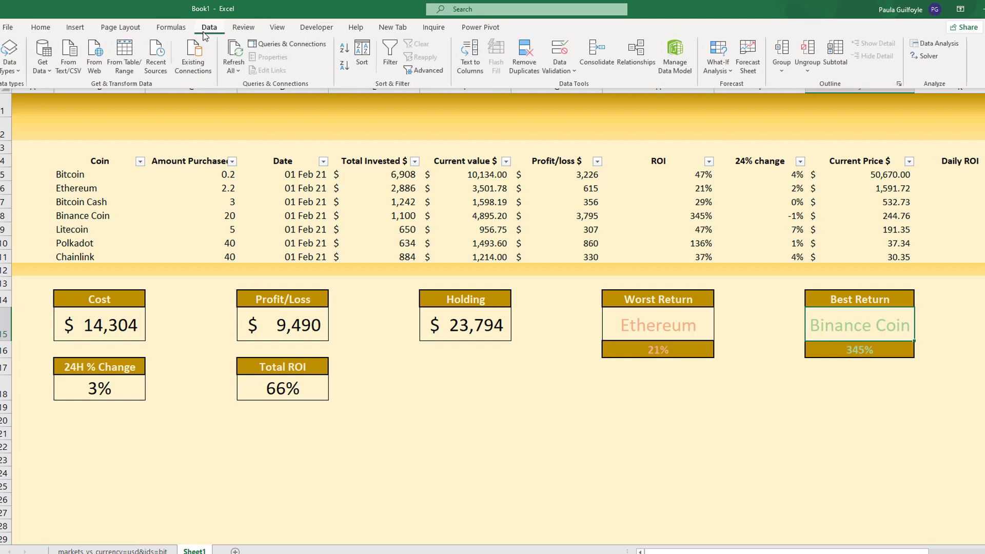
pyautogui.click(233, 67)
pyautogui.click(252, 86)
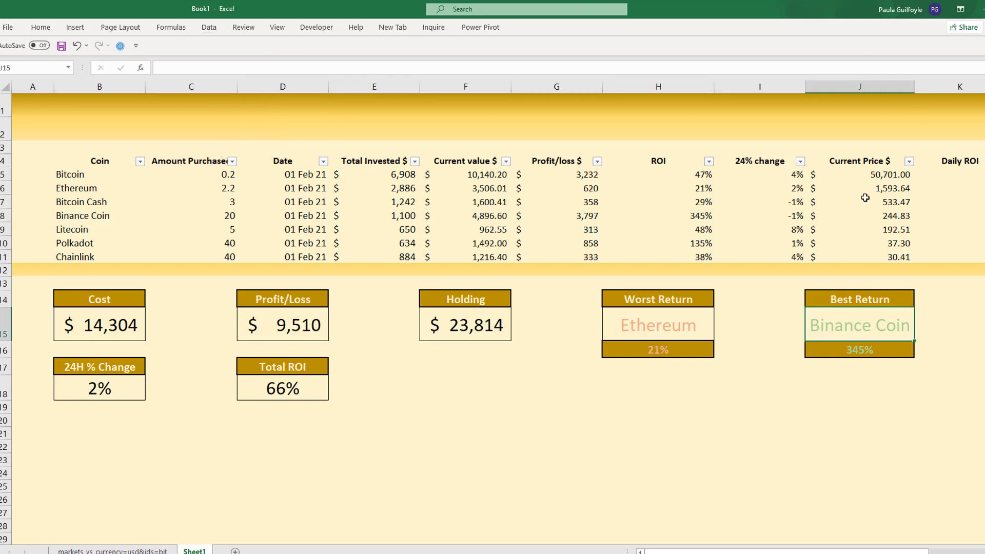
pyautogui.moveTo(868, 177); pyautogui.dragTo(866, 257)
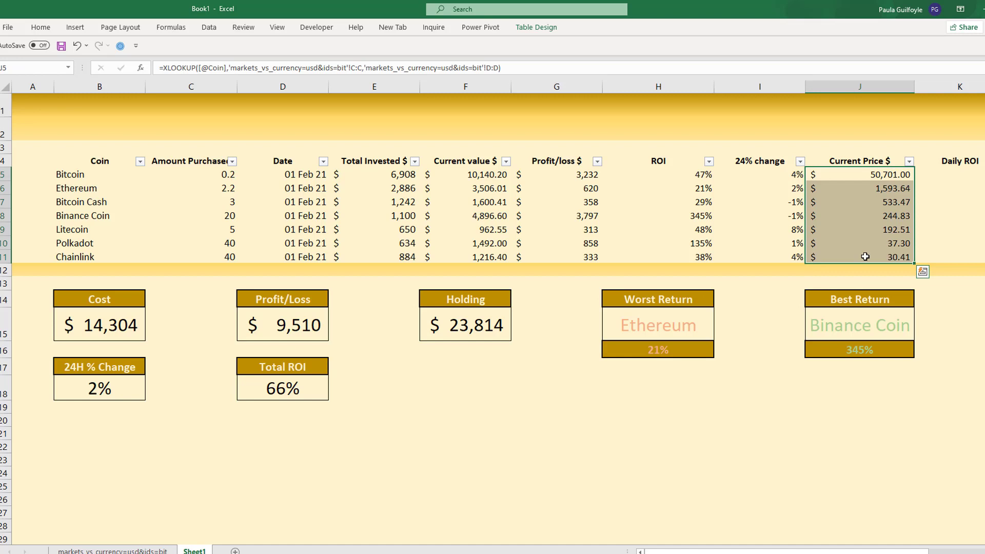
pyautogui.moveTo(86, 311); pyautogui.dragTo(864, 388)
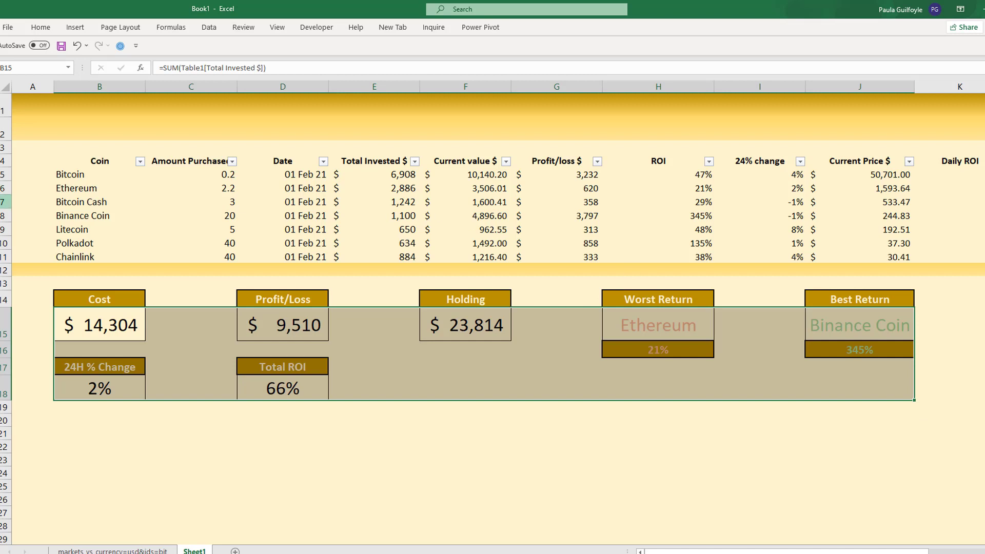
# - Try inserting a blank row above Bitcoin Cash in the coin table and undo the insertion
pyautogui.click(3, 203)
pyautogui.rightClick(3, 202)
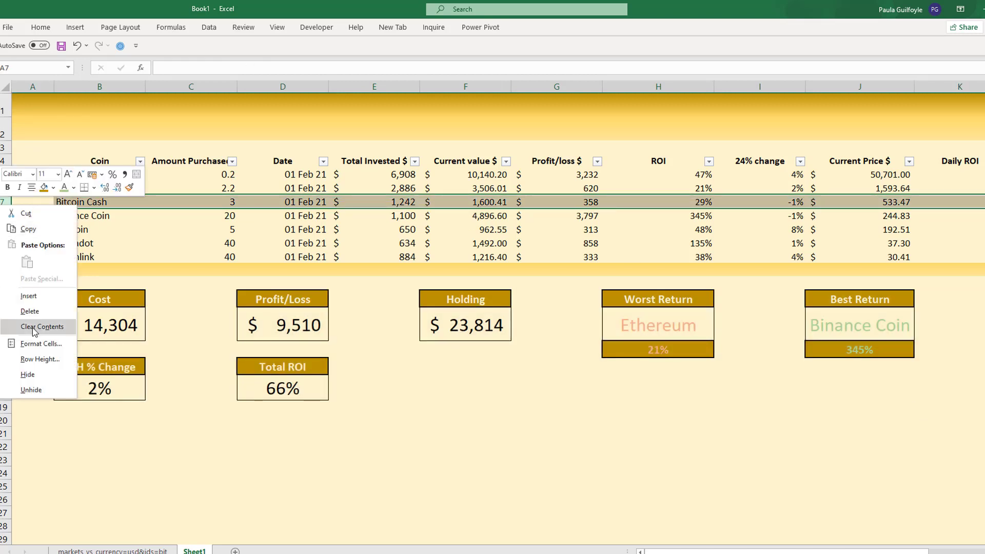
pyautogui.click(35, 298)
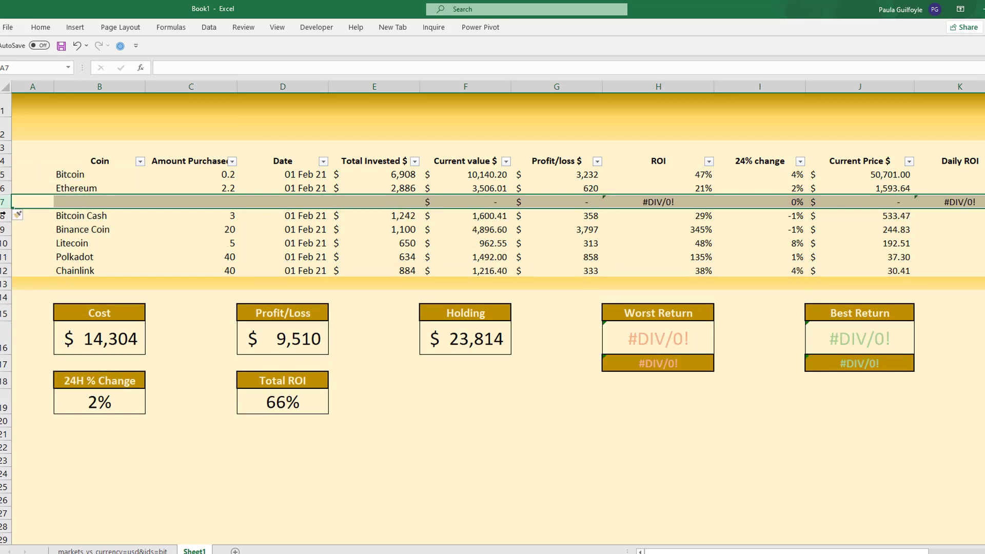
pyautogui.click(76, 46)
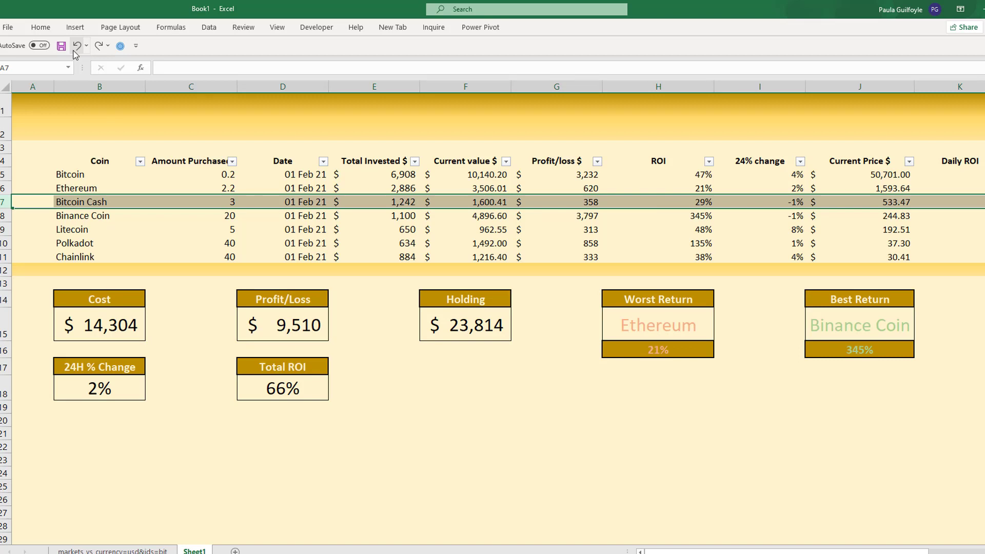
# - Open the CoinGecko markets query in the Power Query Editor and show its Source step
pyautogui.click(82, 189)
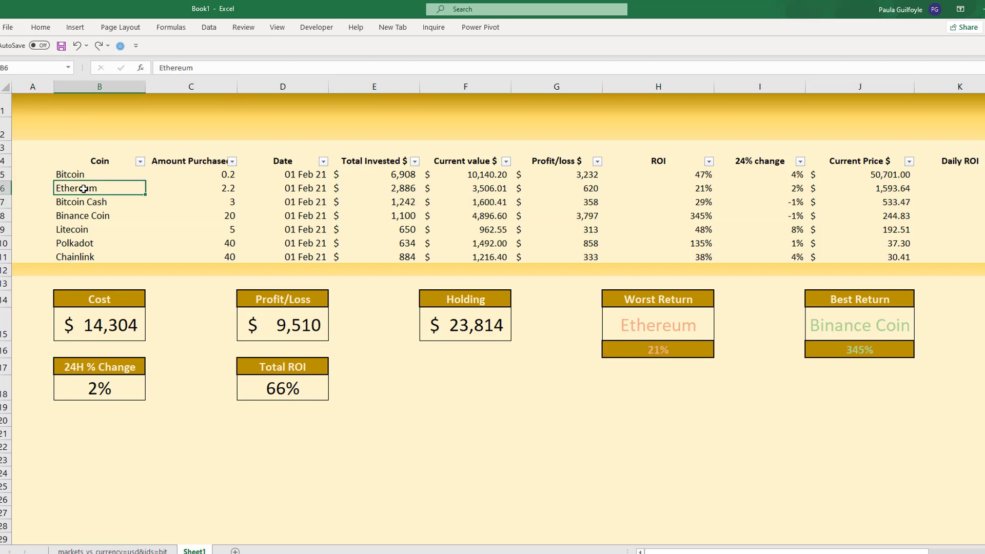
pyautogui.click(208, 30)
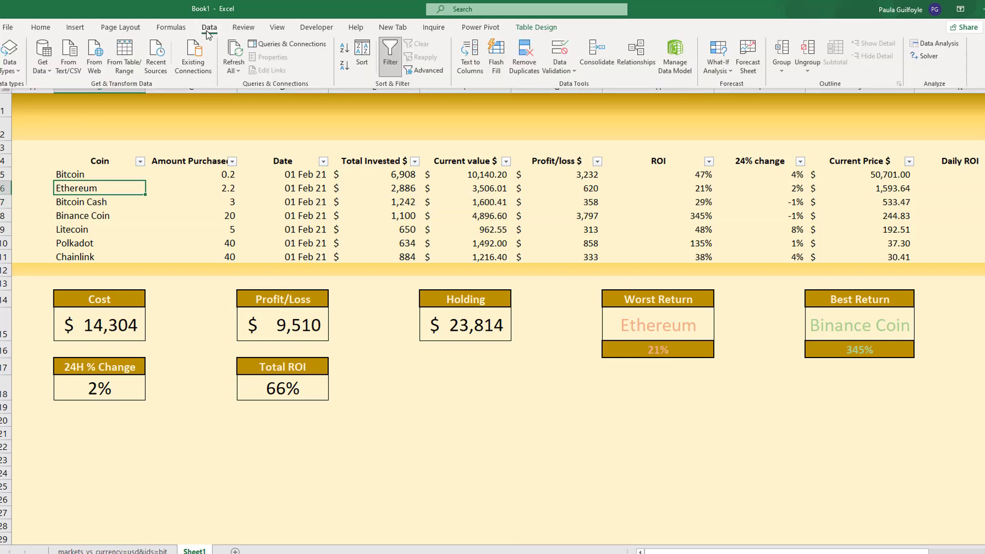
pyautogui.click(304, 44)
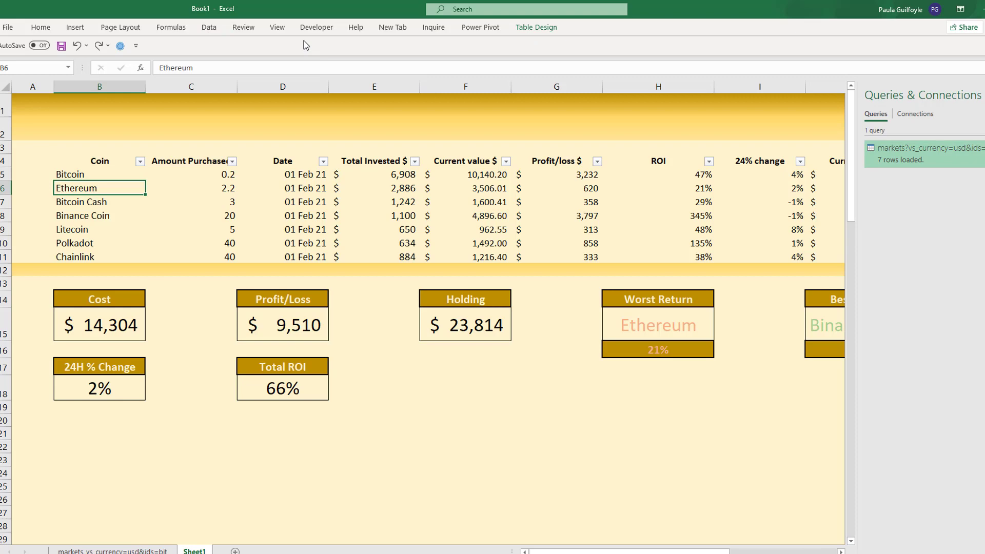
pyautogui.doubleClick(908, 149)
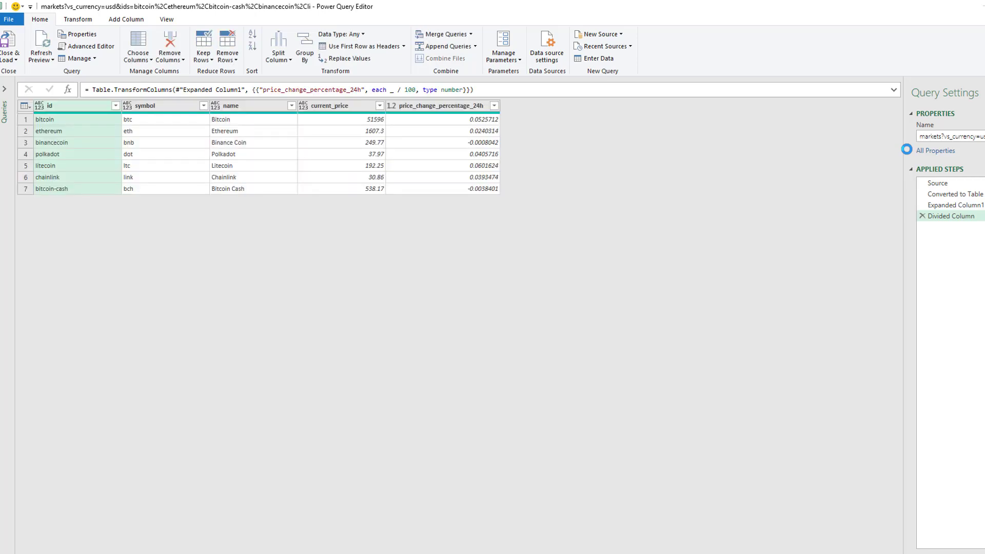
pyautogui.click(940, 184)
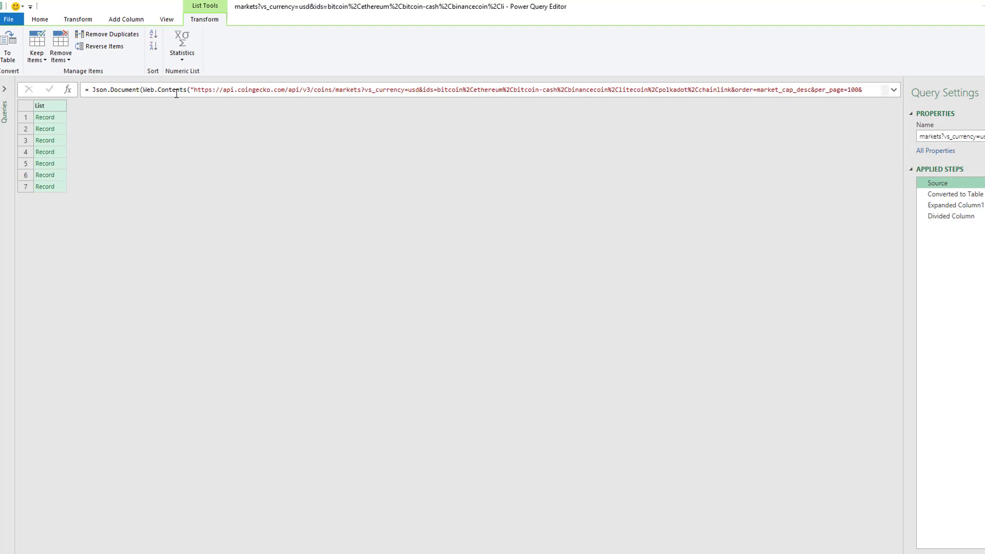
# - Examine the full CoinGecko API address in the Source step's Json.Document formula, expanding the formula to show all of it
pyautogui.click(194, 90)
pyautogui.hotkey('shift', 'Home')
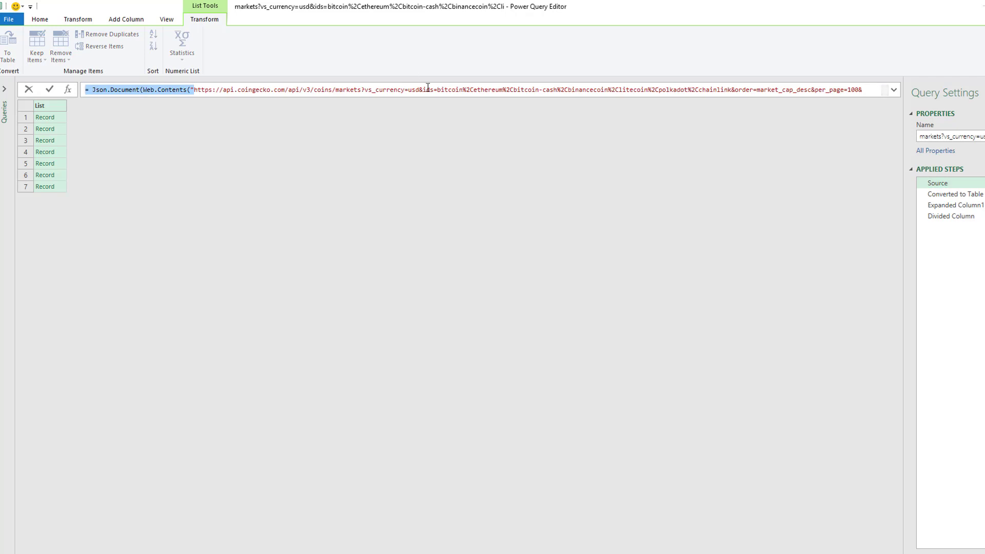
pyautogui.keyDown('shift'); pyautogui.click(484, 89); pyautogui.keyUp('shift')
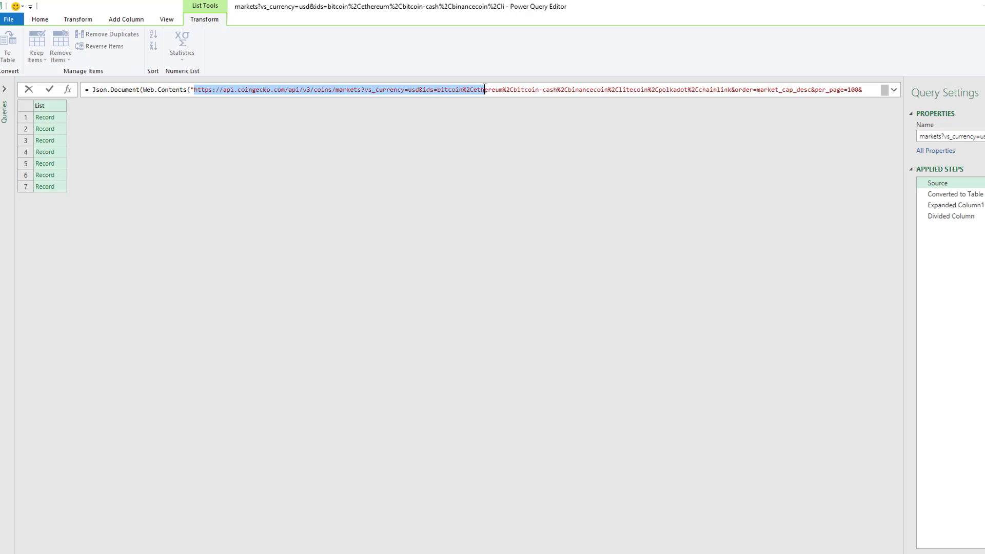
pyautogui.click(196, 90)
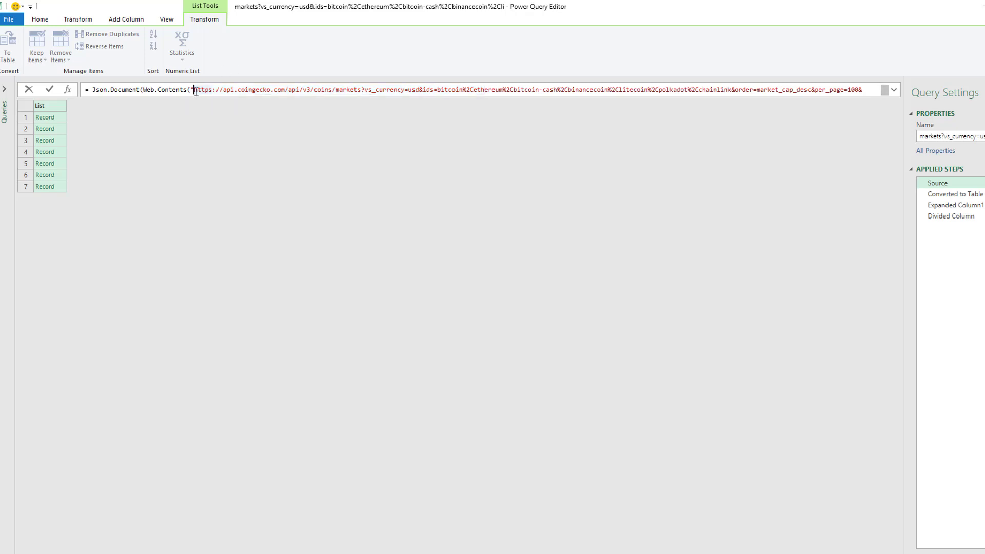
pyautogui.moveTo(196, 90); pyautogui.dragTo(858, 103)
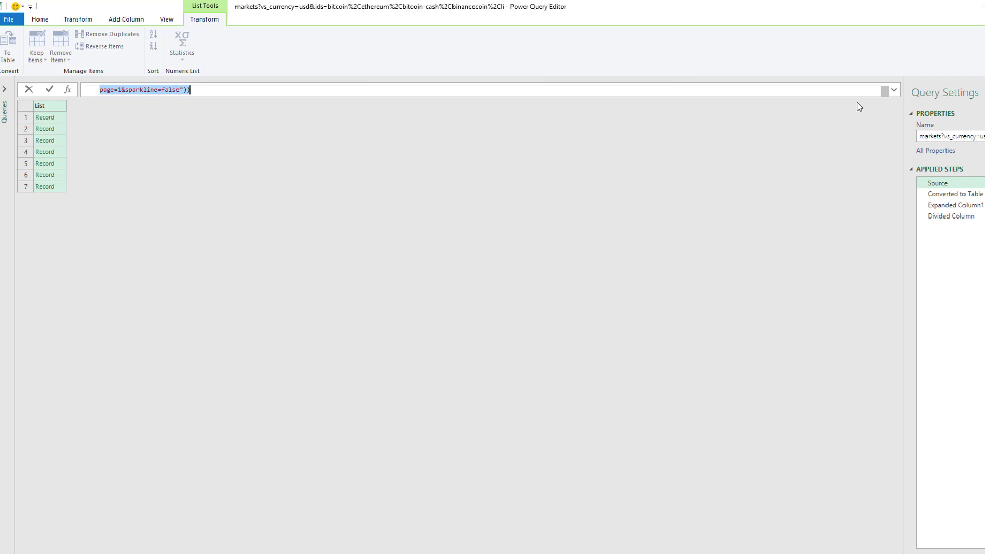
pyautogui.click(895, 91)
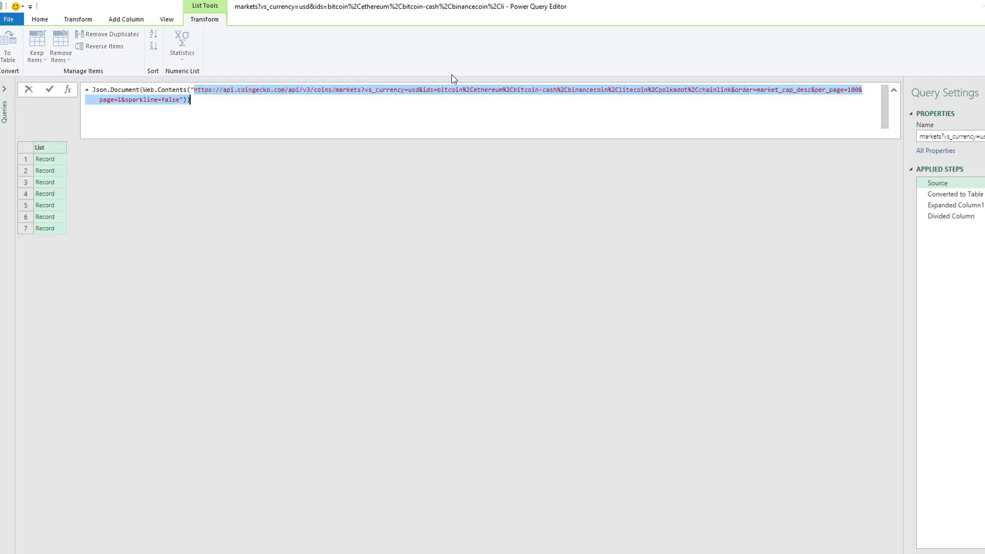
# - Try adding xrp as an extra coin ID before bitcoin in the Source address and remove the addition
pyautogui.click(452, 89)
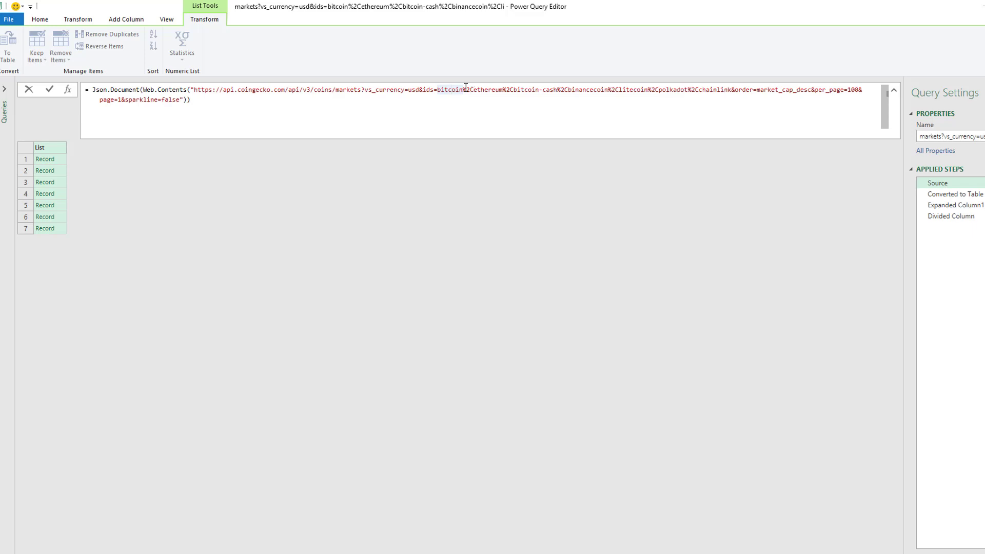
pyautogui.moveTo(470, 90); pyautogui.dragTo(437, 90)
pyautogui.hotkey('ctrl', 'c')
pyautogui.click(437, 89)
pyautogui.hotkey('ctrl', 'v')
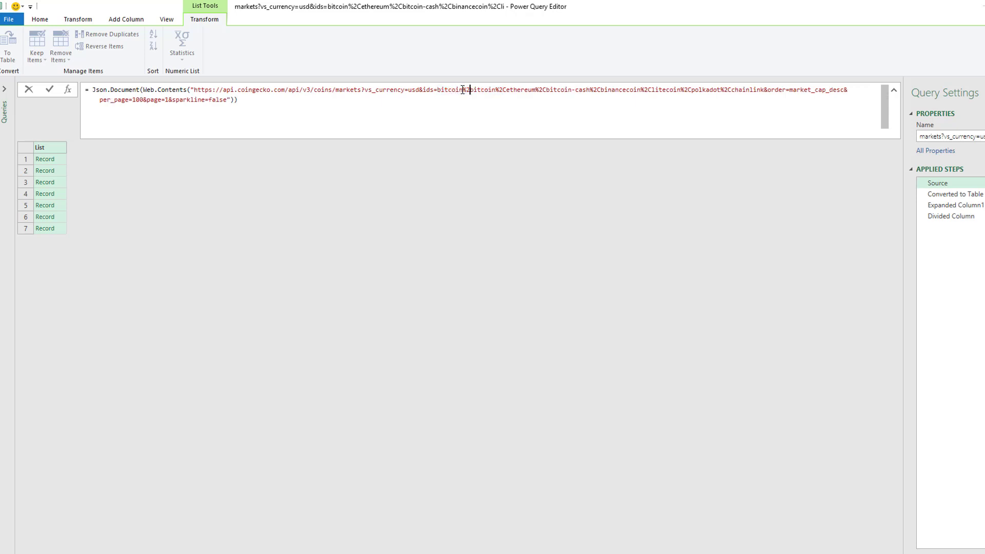
pyautogui.moveTo(463, 89); pyautogui.dragTo(438, 89)
pyautogui.press('BackSpace')
pyautogui.write('xrp')
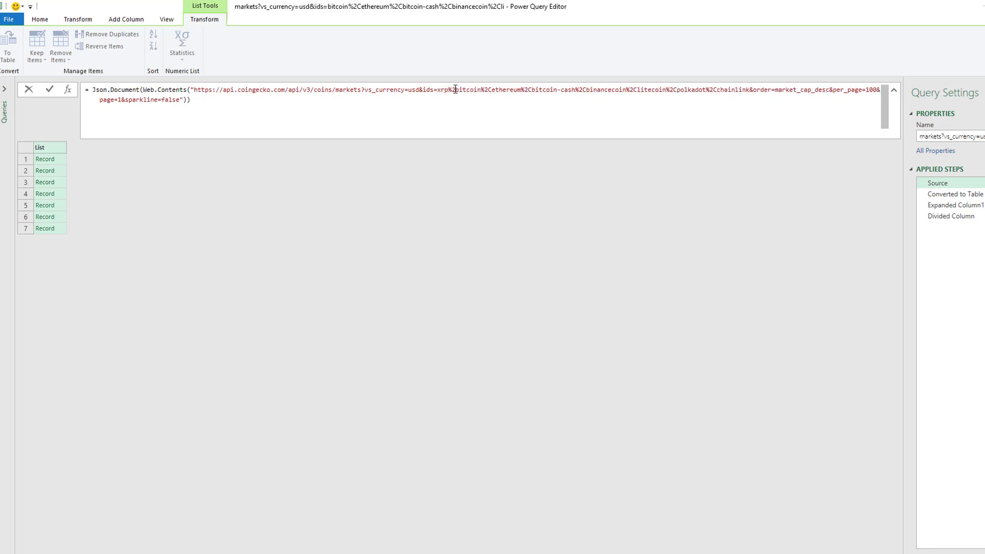
pyautogui.moveTo(456, 90); pyautogui.dragTo(438, 88)
pyautogui.press('BackSpace')
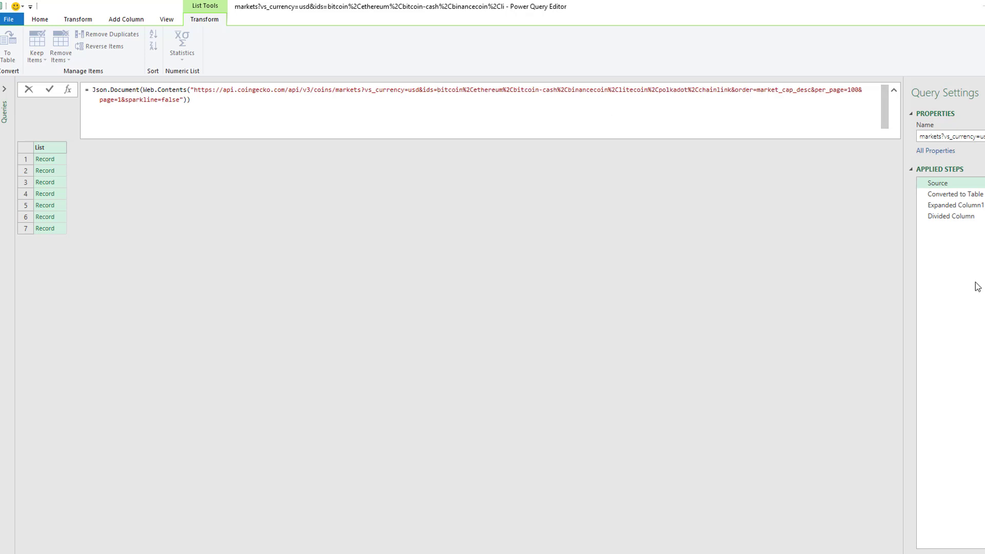
# - Return to the query's Divided Column step, close and load the query, and show Sheet1 without the queries pane
pyautogui.click(950, 218)
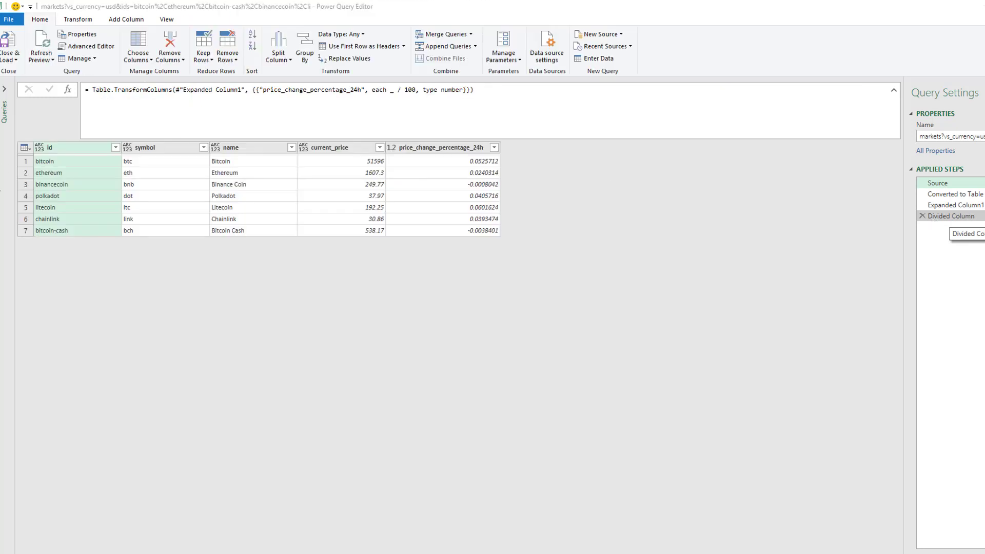
pyautogui.click(6, 58)
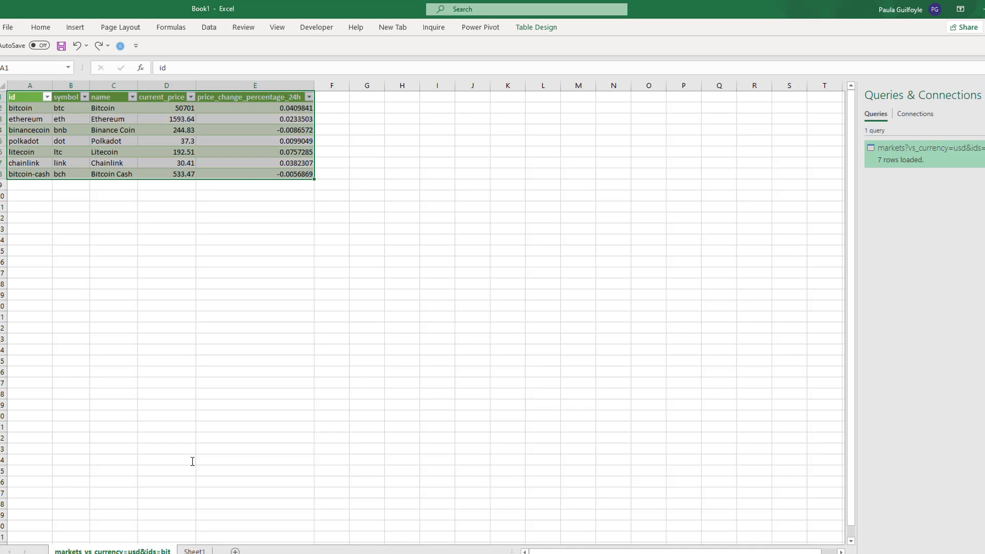
pyautogui.hotkey('ctrl', 'pagedown')
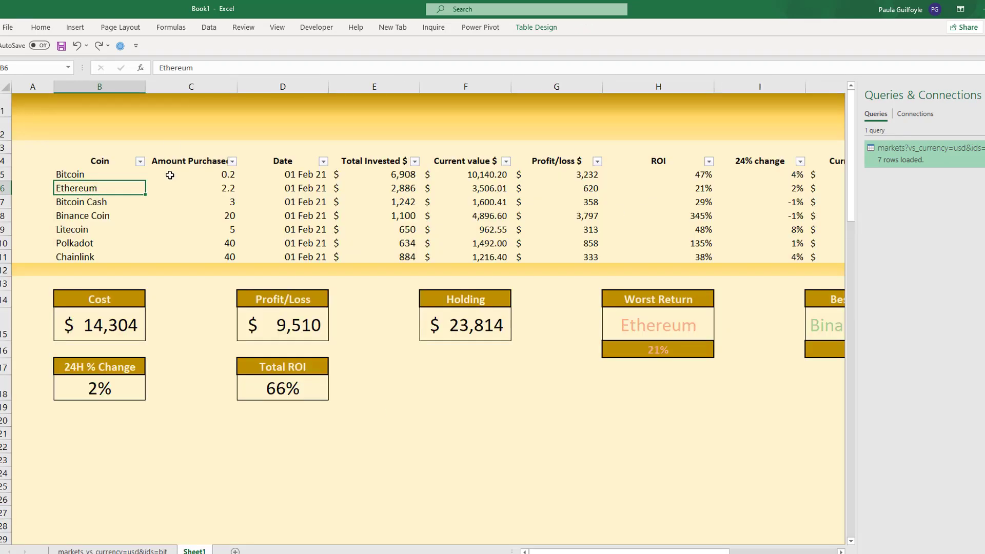
pyautogui.click(984, 95)
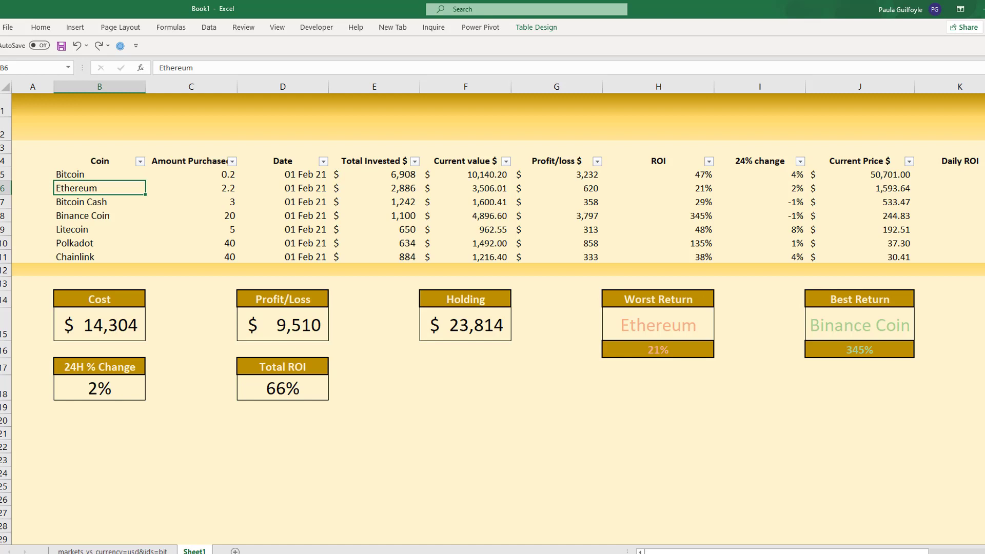
# - Insert a 2-D stacked column chart of Total Invested $ and Profit/loss $ by Coin, and shift it slightly up and left
pyautogui.moveTo(99, 161); pyautogui.dragTo(94, 255)
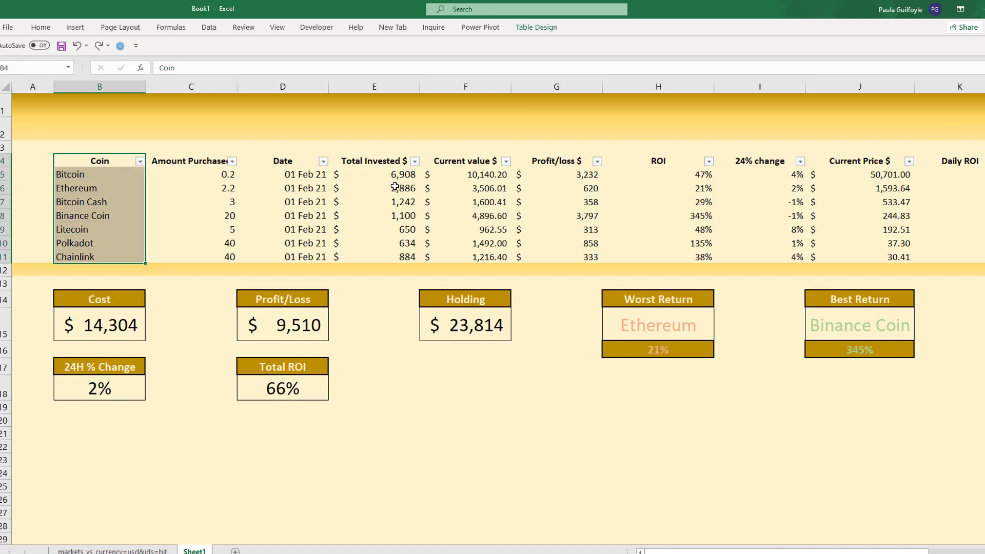
pyautogui.moveTo(391, 161); pyautogui.dragTo(387, 254)
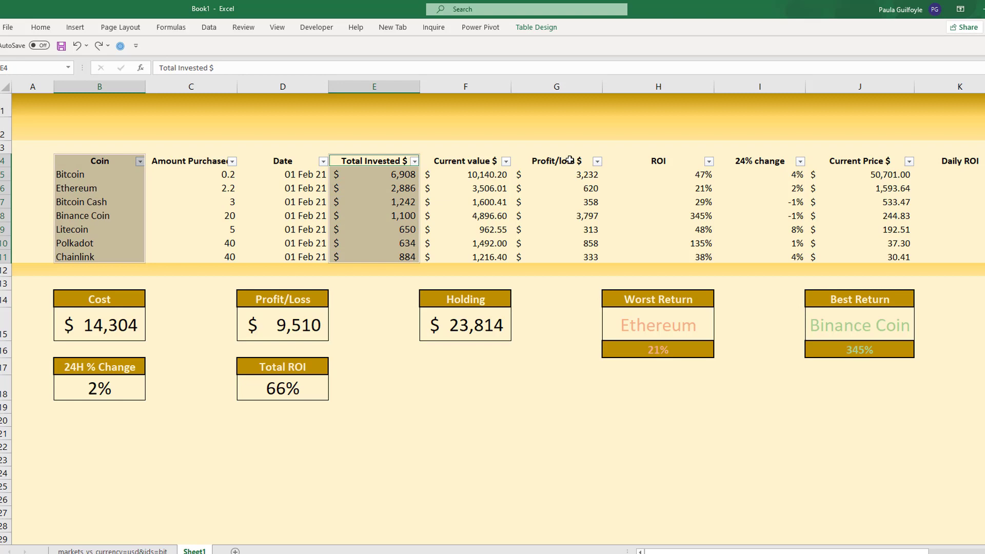
pyautogui.moveTo(569, 161); pyautogui.dragTo(562, 258)
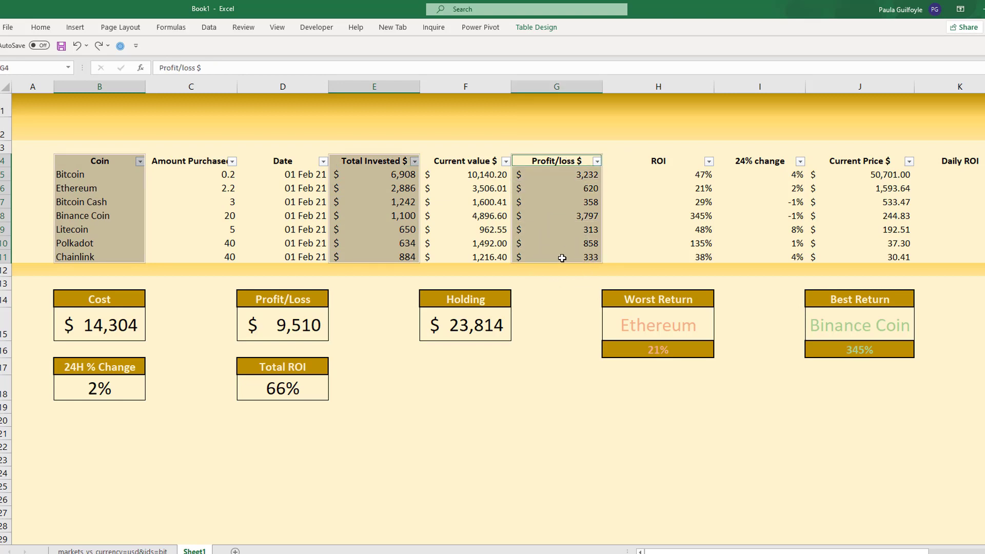
pyautogui.scroll(-2, 562, 258)
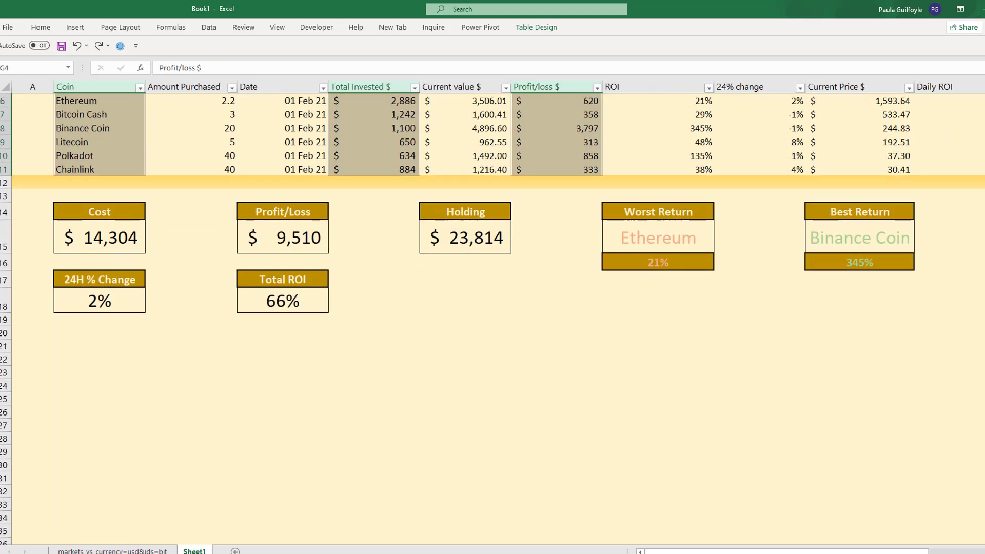
pyautogui.scroll(2, 493, 194)
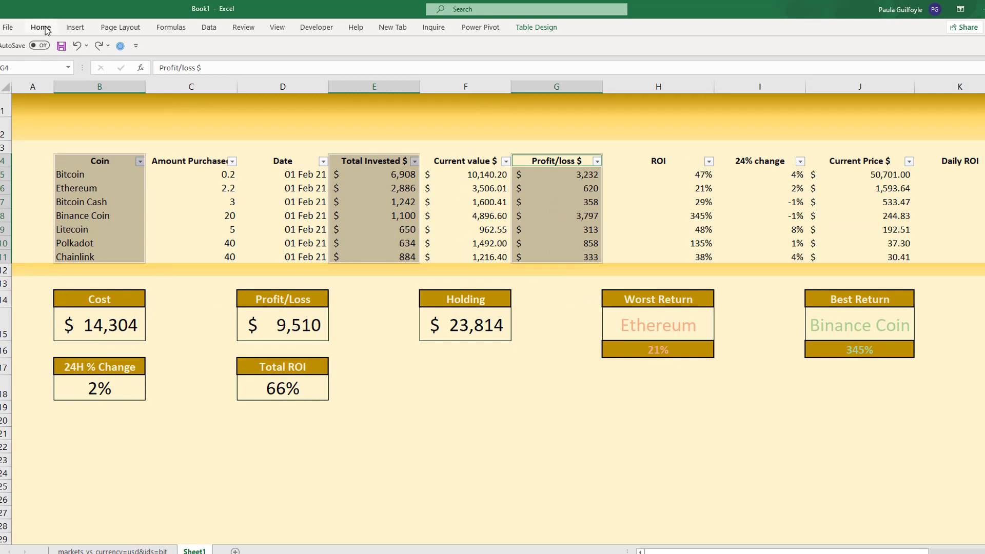
pyautogui.click(72, 33)
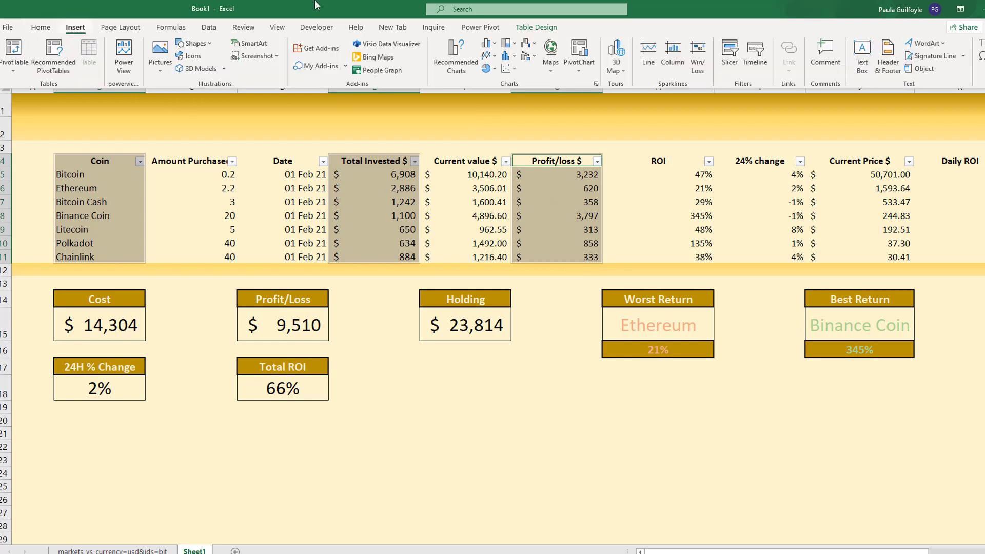
pyautogui.click(496, 45)
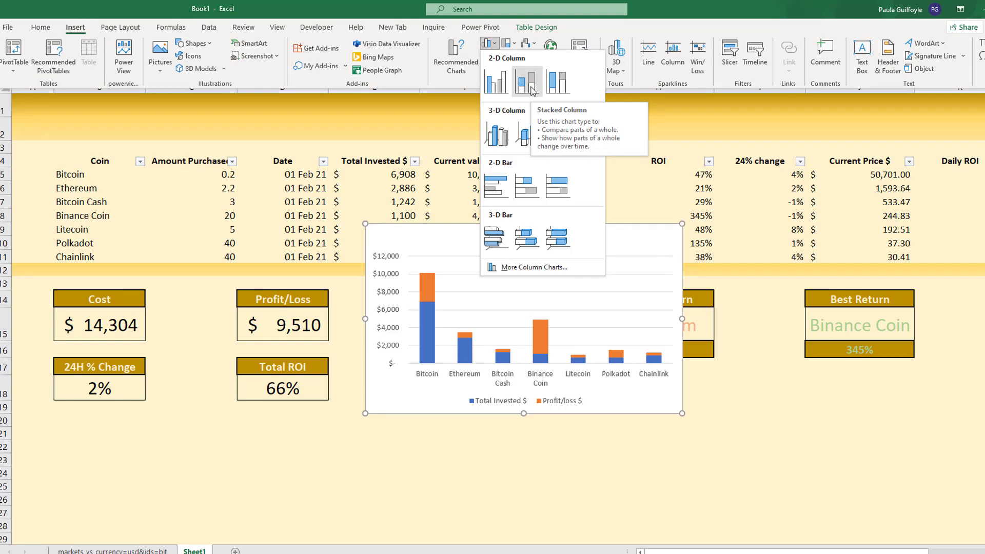
pyautogui.click(528, 82)
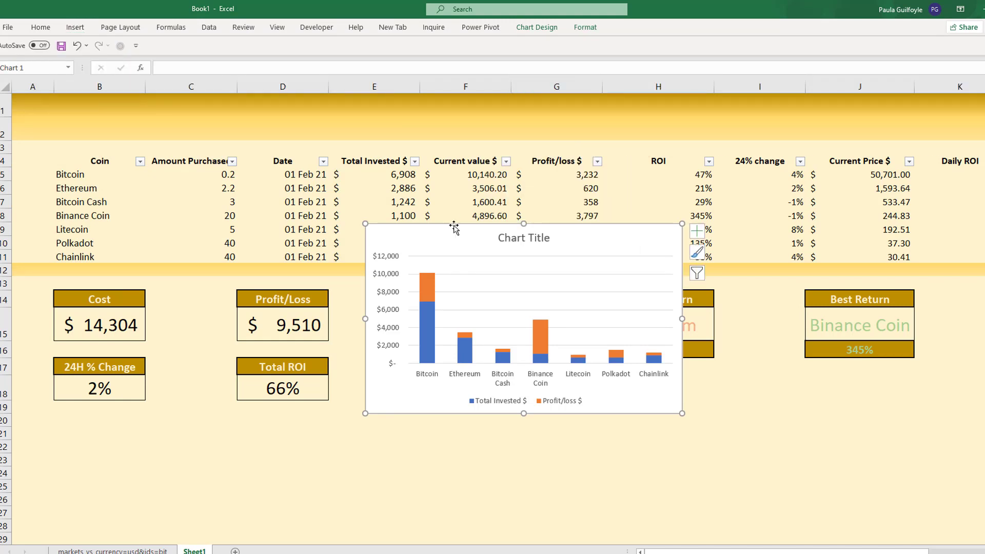
pyautogui.moveTo(453, 226); pyautogui.dragTo(372, 211)
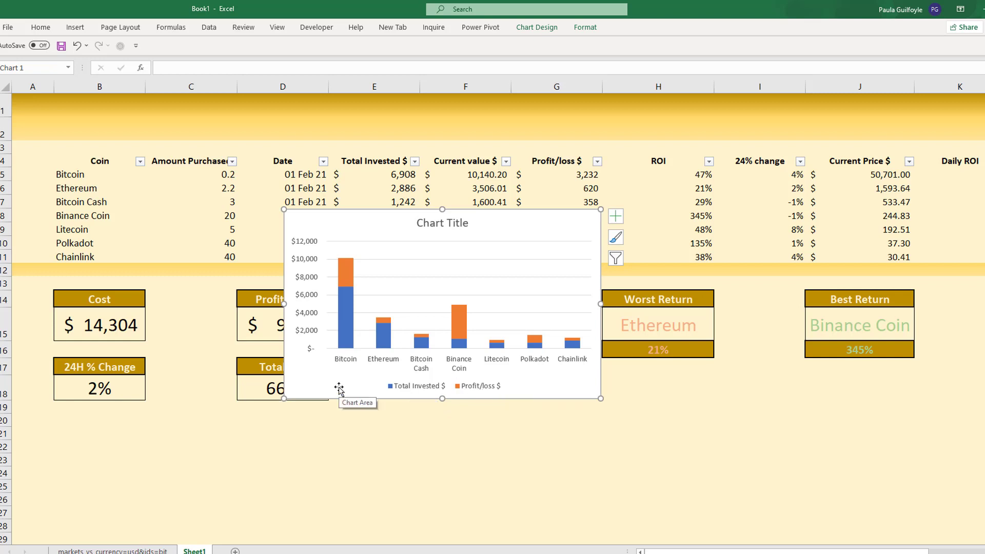
# - Fill the Total Invested $ series of the stacked column chart with solid dark green
pyautogui.click(346, 325)
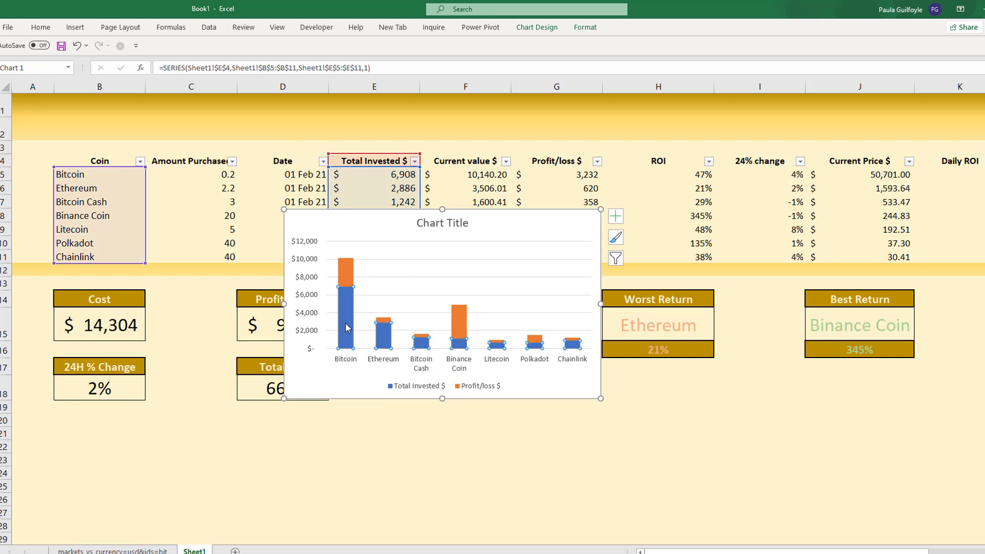
pyautogui.rightClick(346, 326)
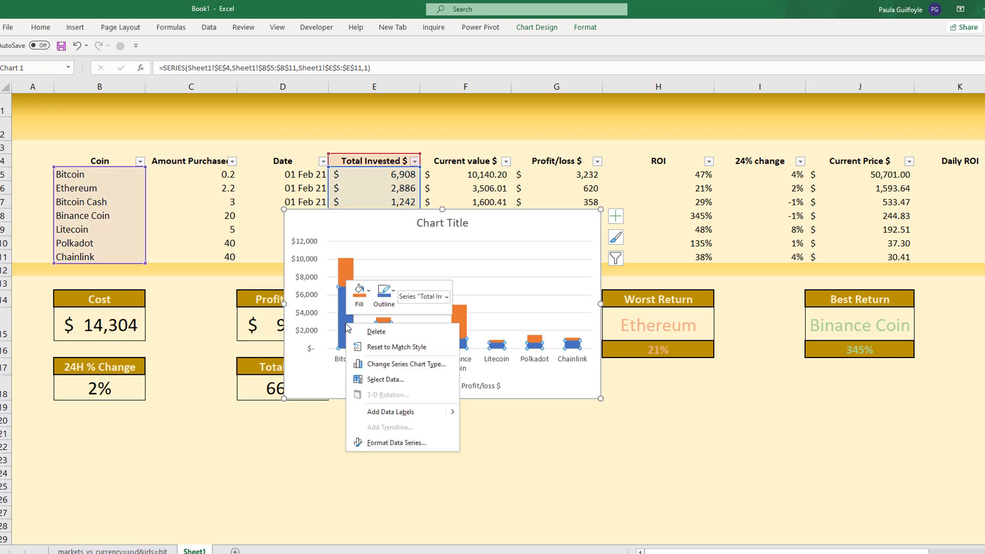
pyautogui.click(411, 445)
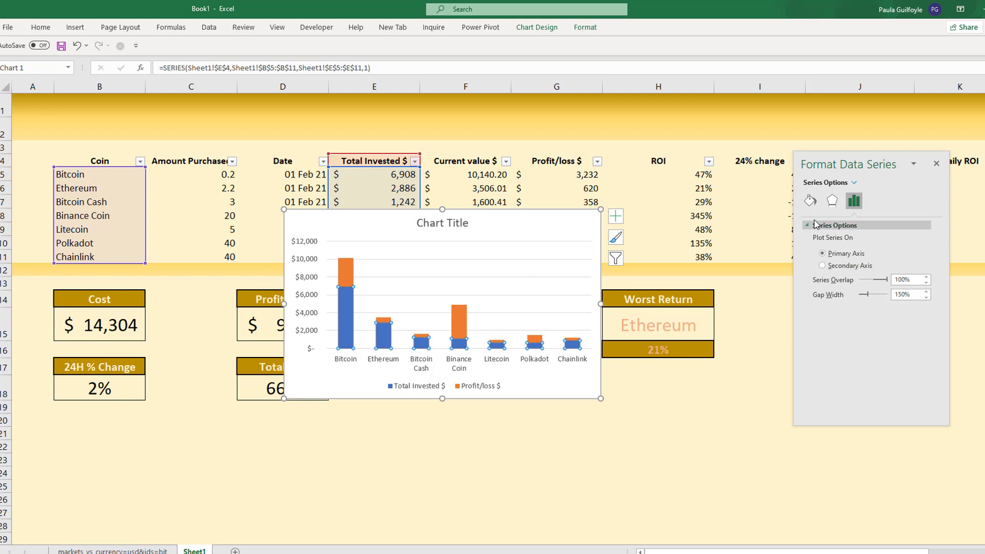
pyautogui.click(809, 202)
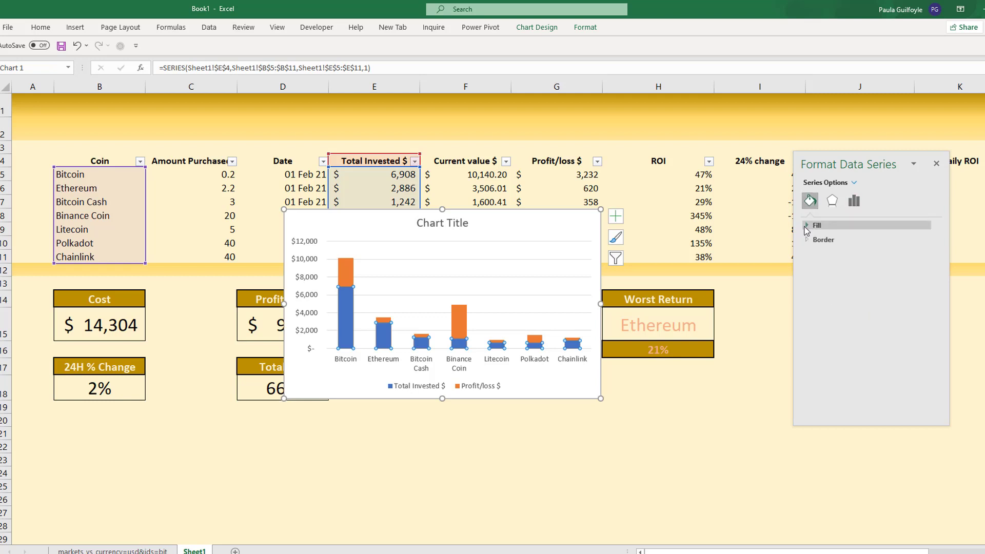
pyautogui.click(817, 225)
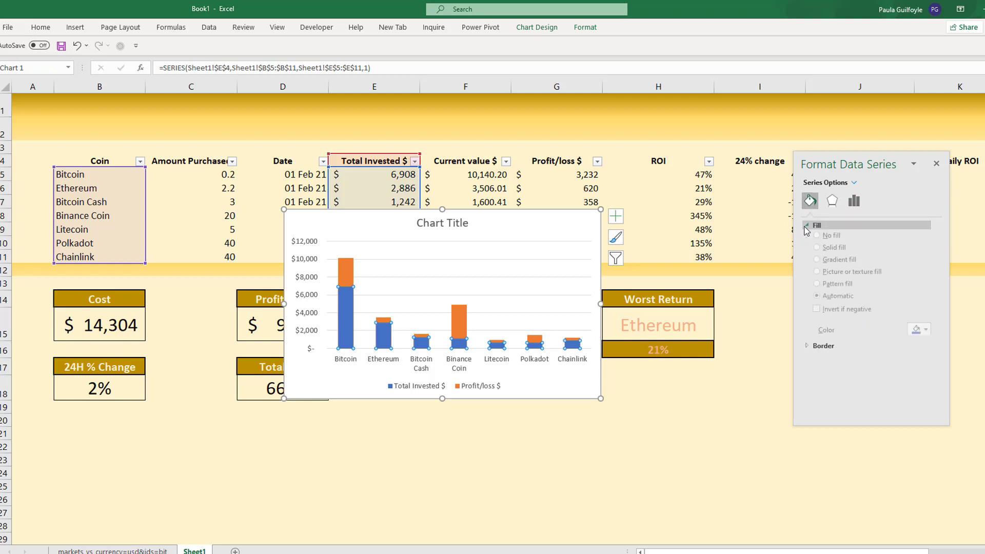
pyautogui.click(923, 334)
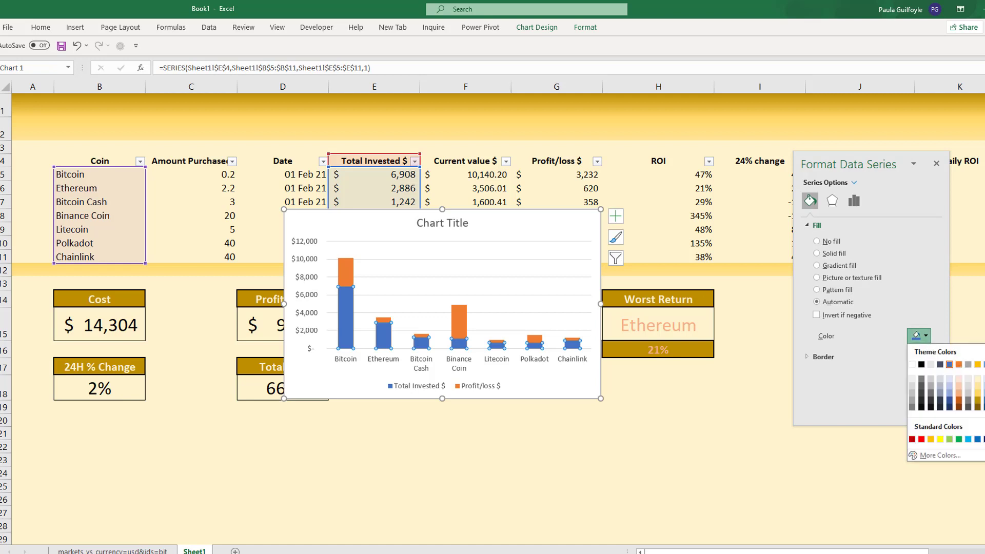
pyautogui.click(984, 400)
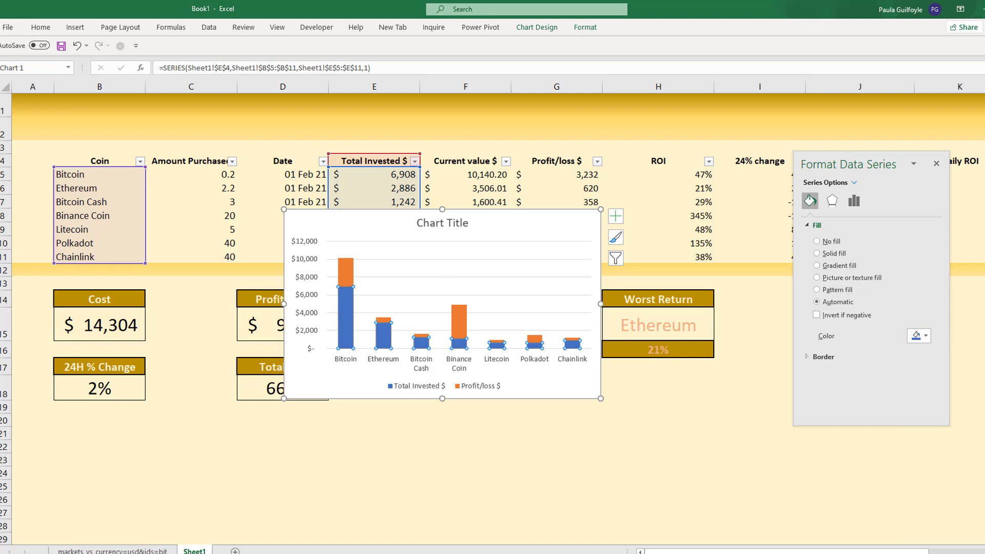
# - Fill the Profit/loss $ series of the stacked column chart with solid light green
pyautogui.click(346, 275)
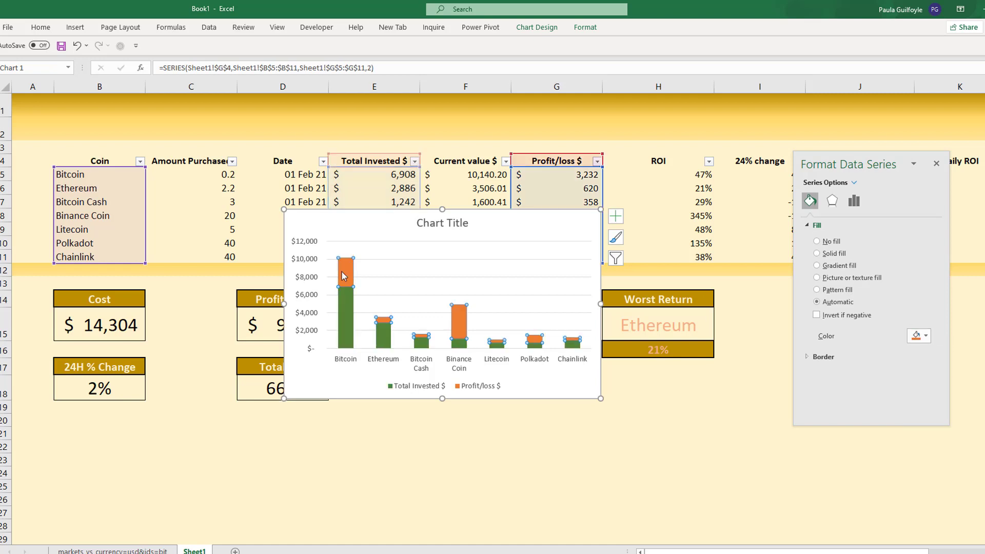
pyautogui.click(931, 336)
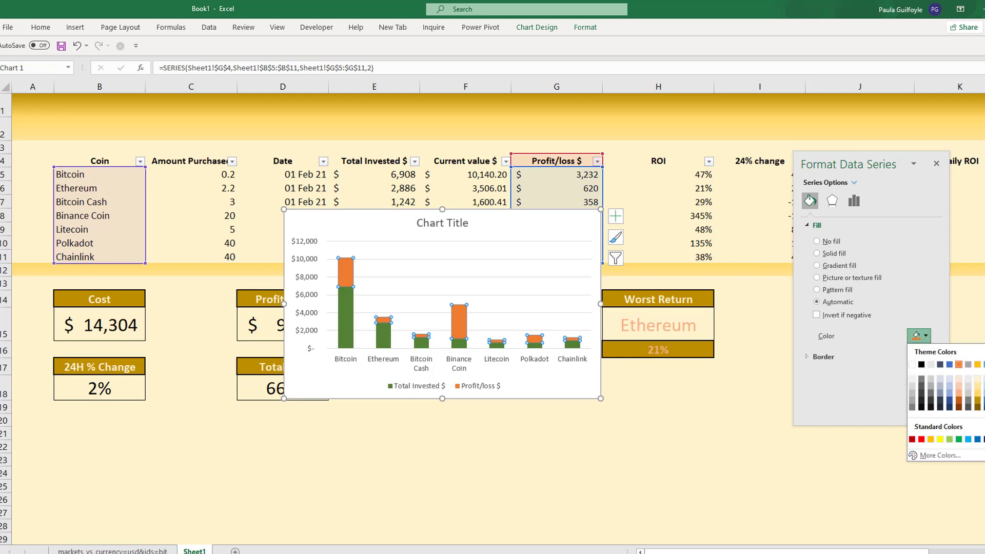
pyautogui.click(984, 393)
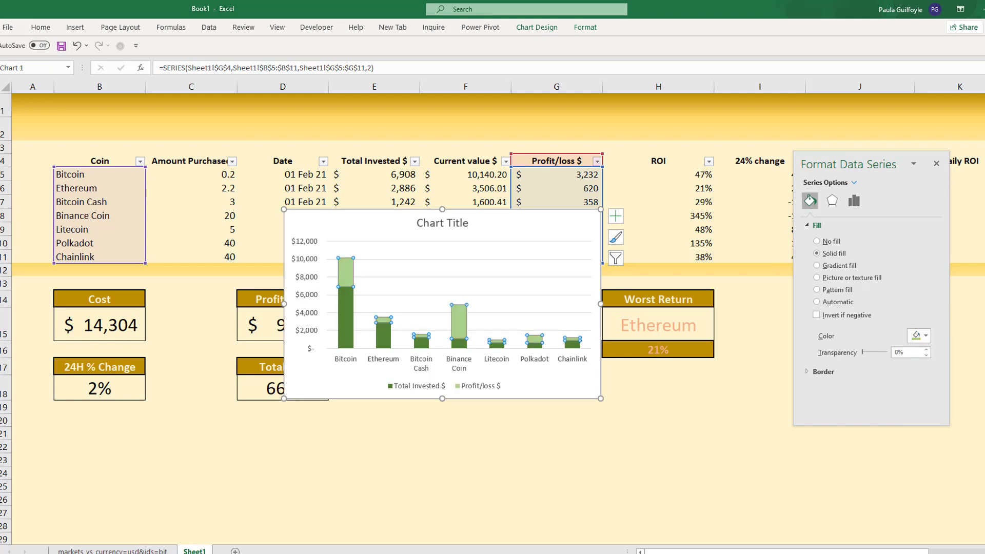
# - Apply the outer shadow preset angled at 135° to both the Profit/loss $ and Total Invested $ series
pyautogui.click(832, 201)
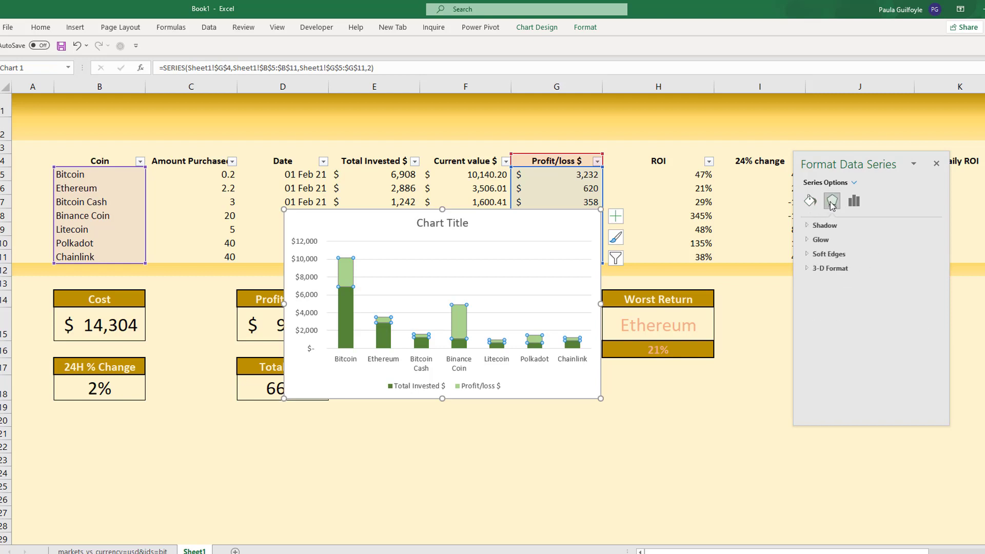
pyautogui.click(823, 225)
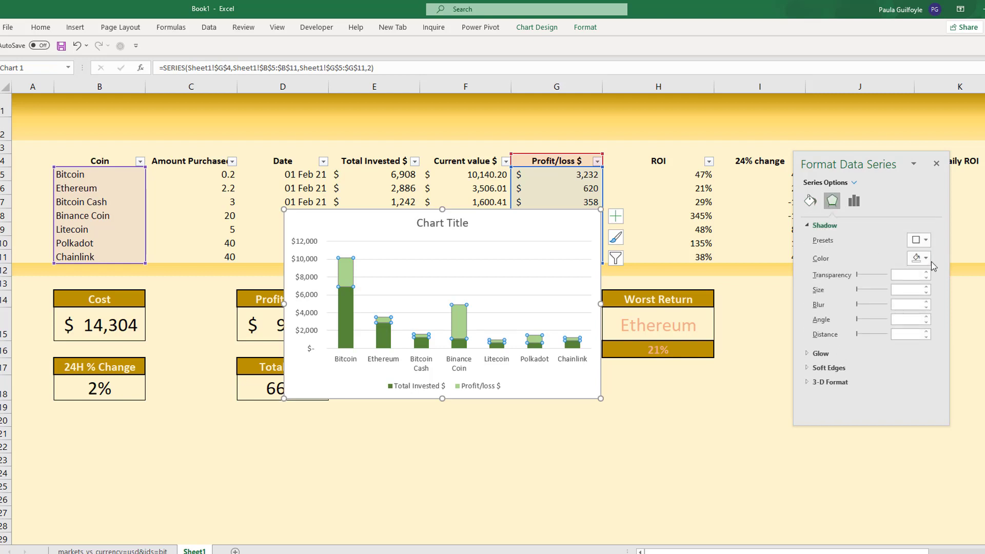
pyautogui.click(922, 242)
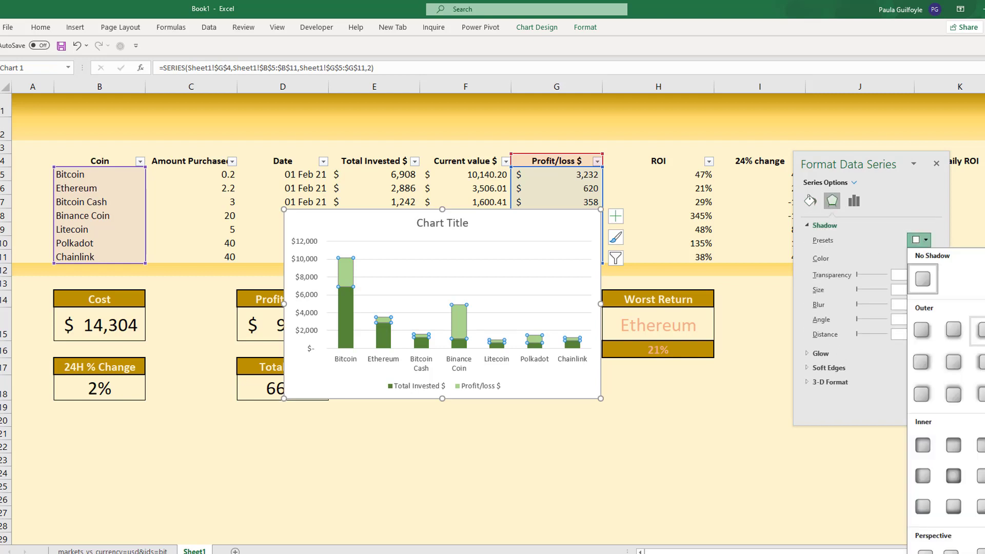
pyautogui.click(981, 331)
pyautogui.click(342, 332)
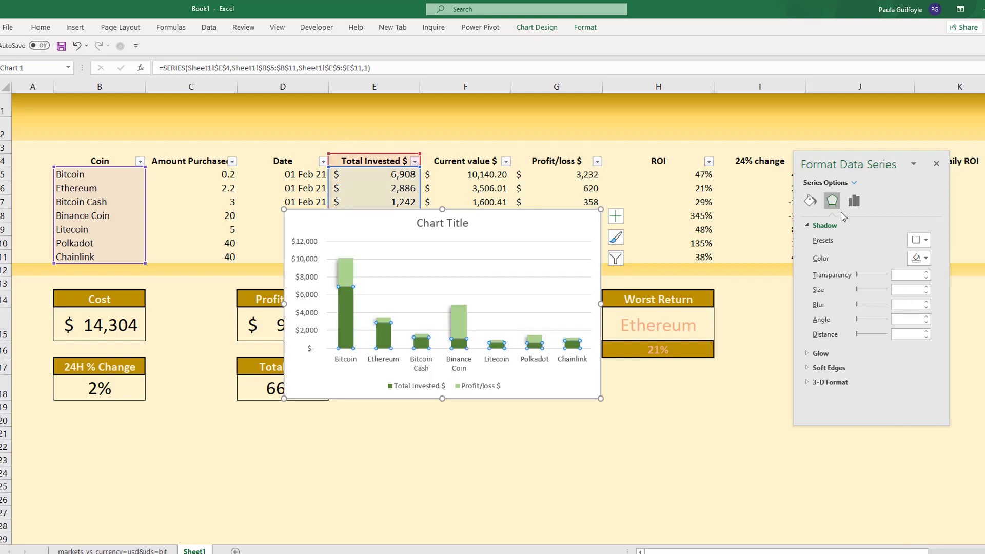
pyautogui.click(927, 241)
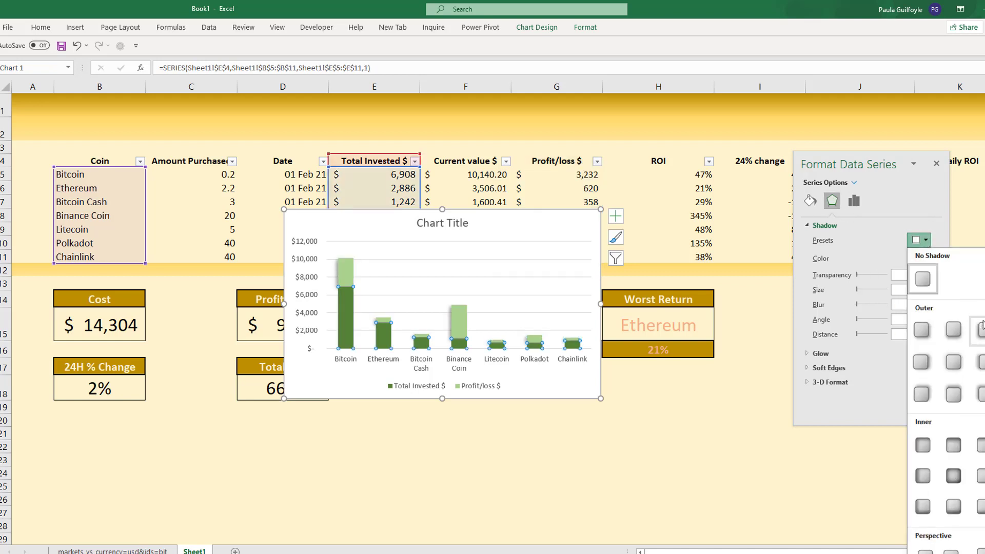
pyautogui.click(982, 329)
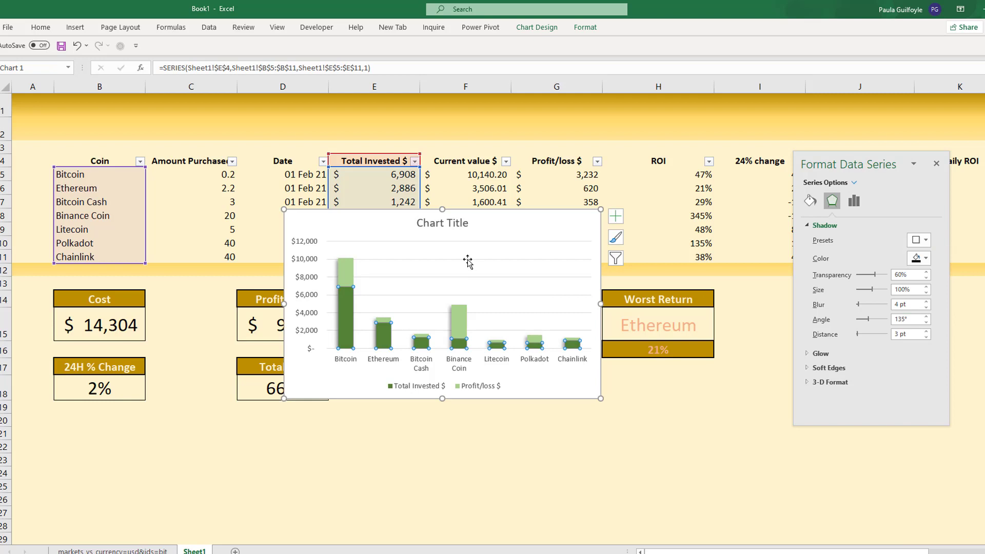
# - Give the chart area no border line and no fill, and move the chart below the 24H % Change and Total ROI boxes
pyautogui.click(348, 218)
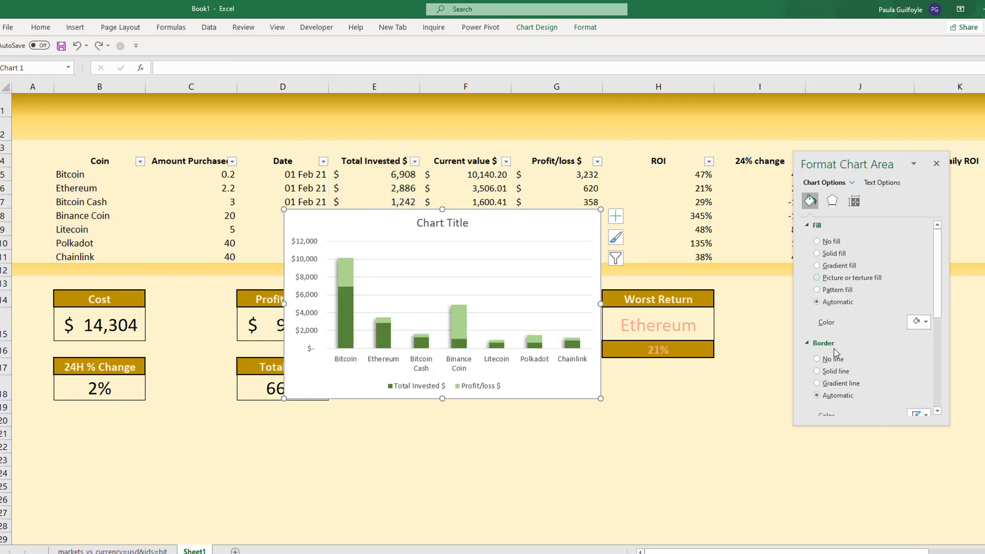
pyautogui.click(818, 359)
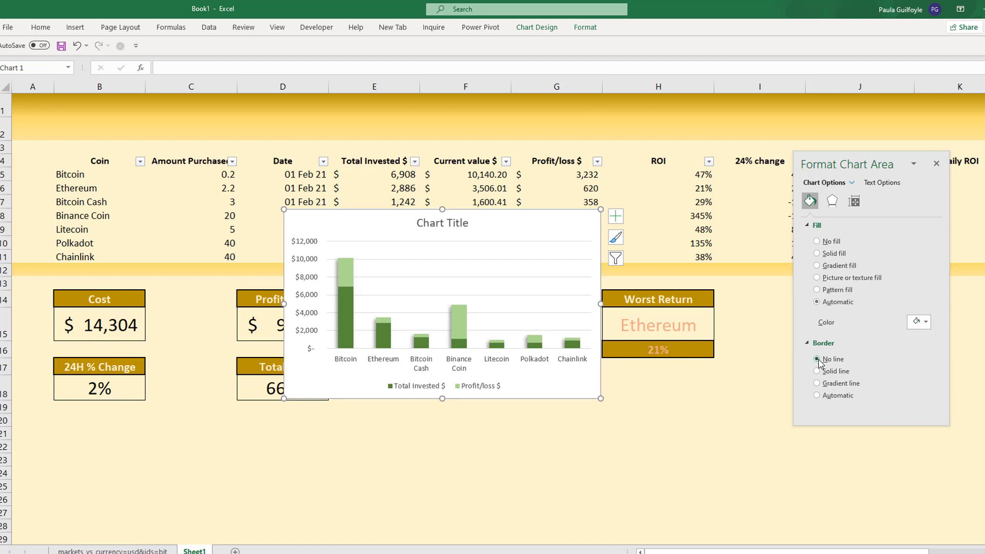
pyautogui.click(818, 242)
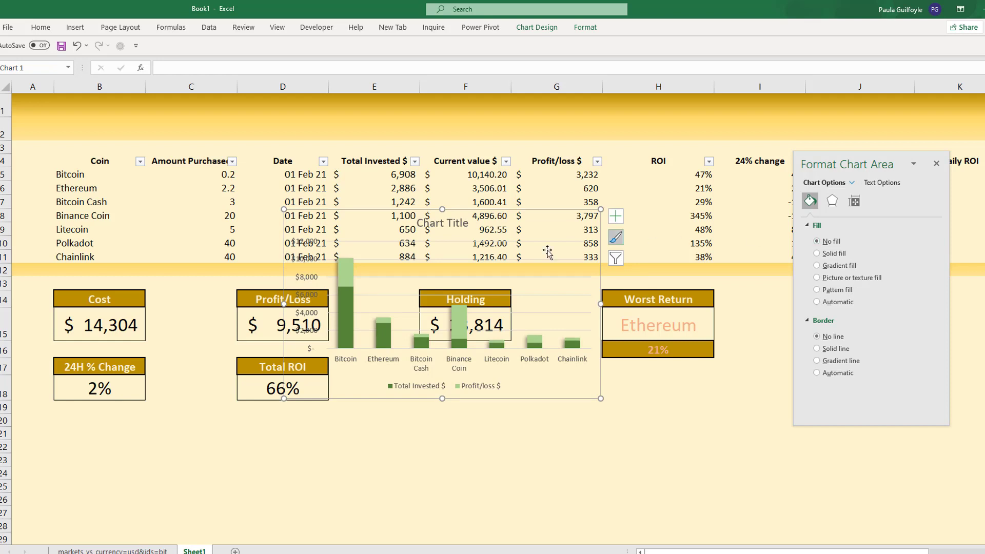
pyautogui.click(483, 204)
pyautogui.click(445, 219)
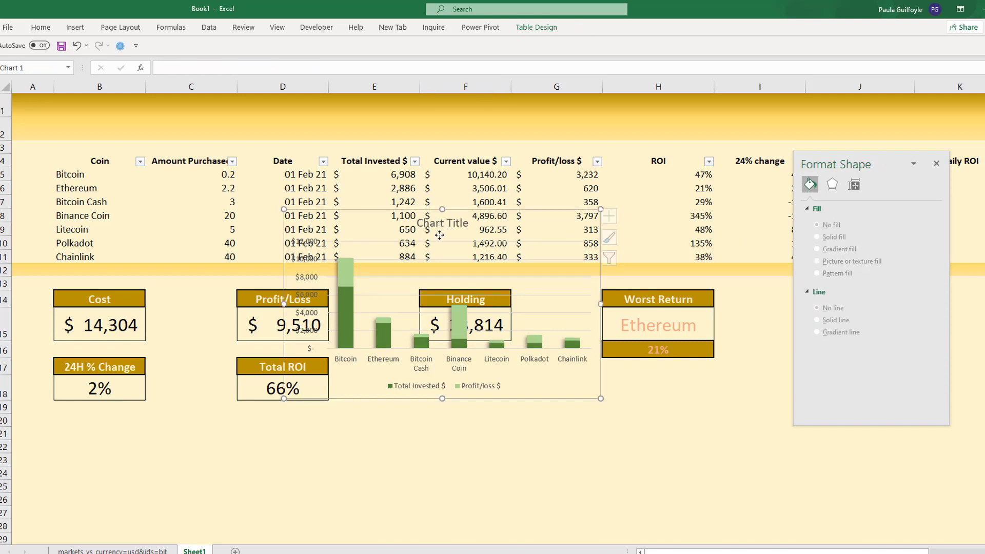
pyautogui.moveTo(444, 218); pyautogui.dragTo(180, 389)
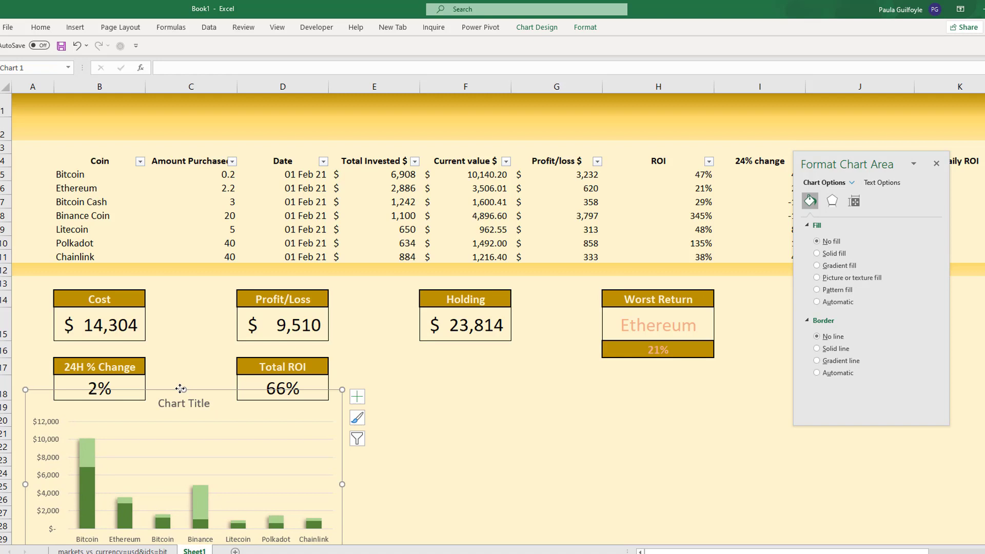
# - Title the column chart "Acquisition cost with Profit/Loss", shift the title slightly down clear of the summary boxes, and close the formatting pane
pyautogui.click(937, 164)
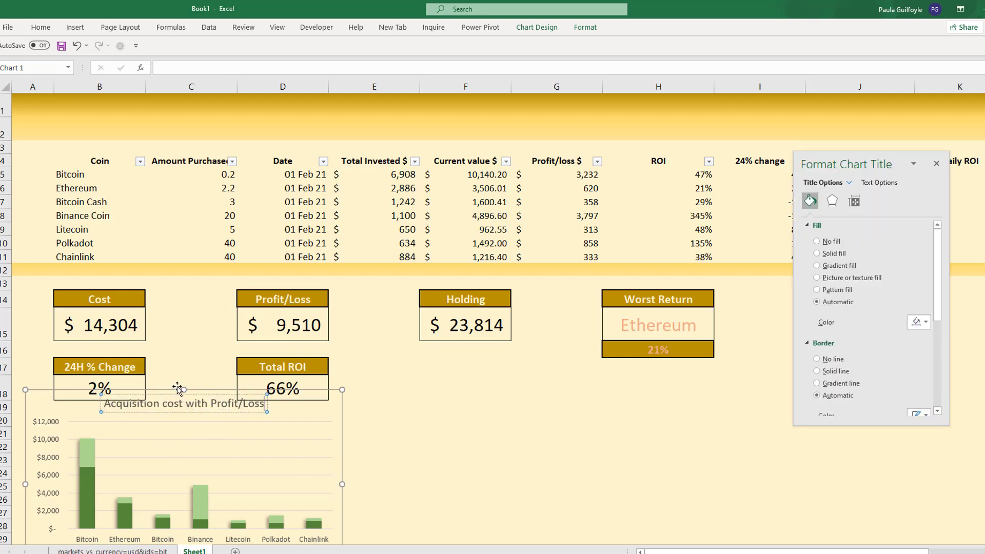
pyautogui.click(175, 418)
pyautogui.click(175, 405)
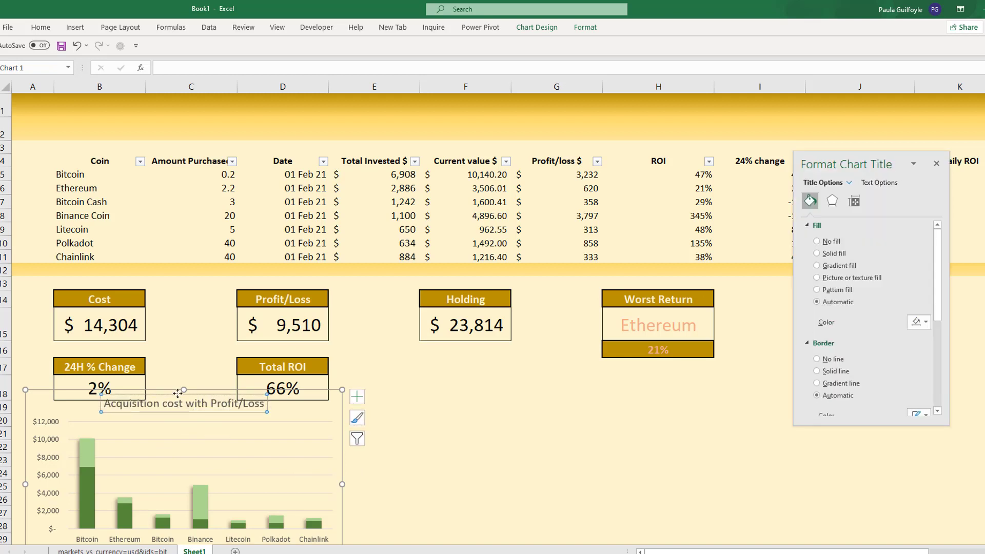
pyautogui.click(177, 405)
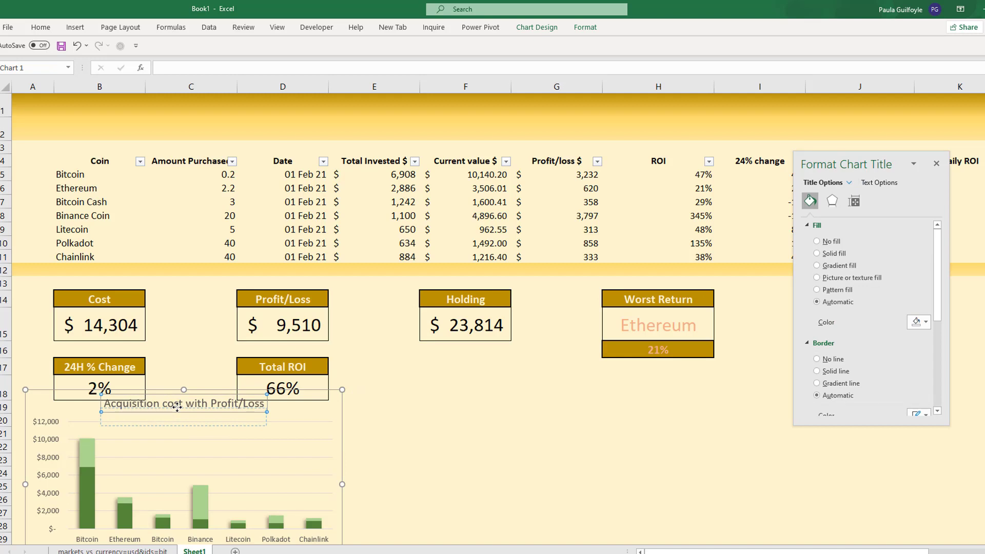
pyautogui.click(177, 407)
pyautogui.click(434, 395)
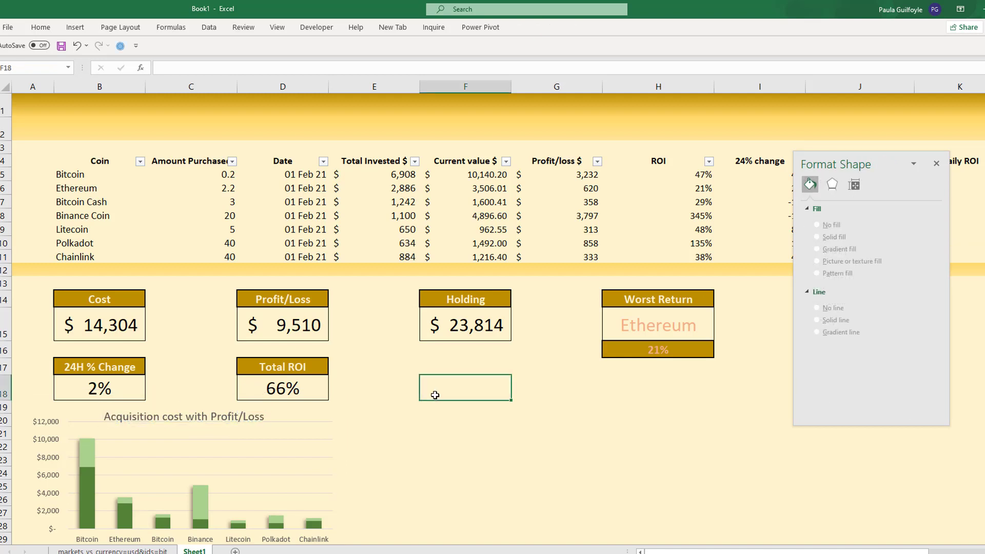
pyautogui.click(937, 164)
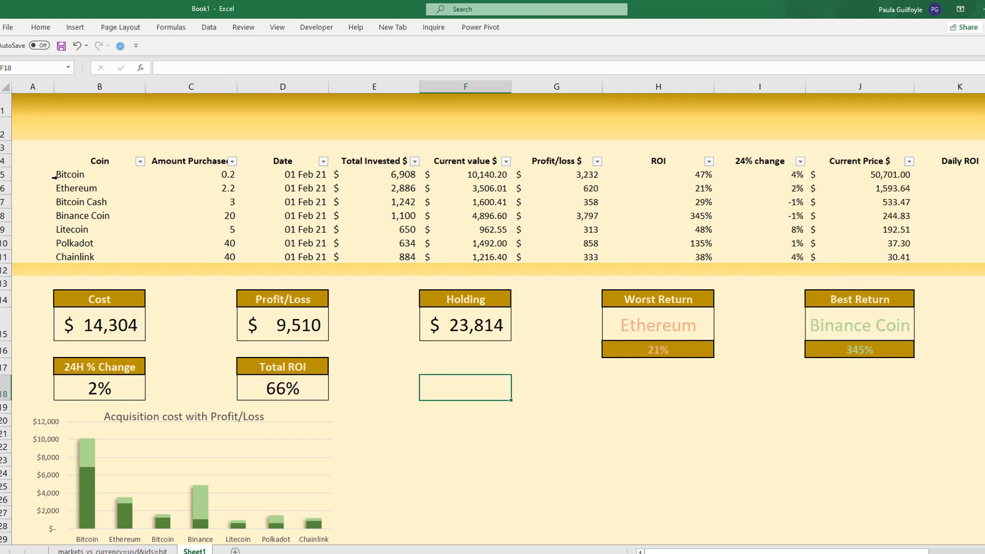
# - Insert a 2-D clustered bar chart of ROI by coin from the Bitcoin to Chainlink rows
pyautogui.click(74, 177)
pyautogui.click(84, 193)
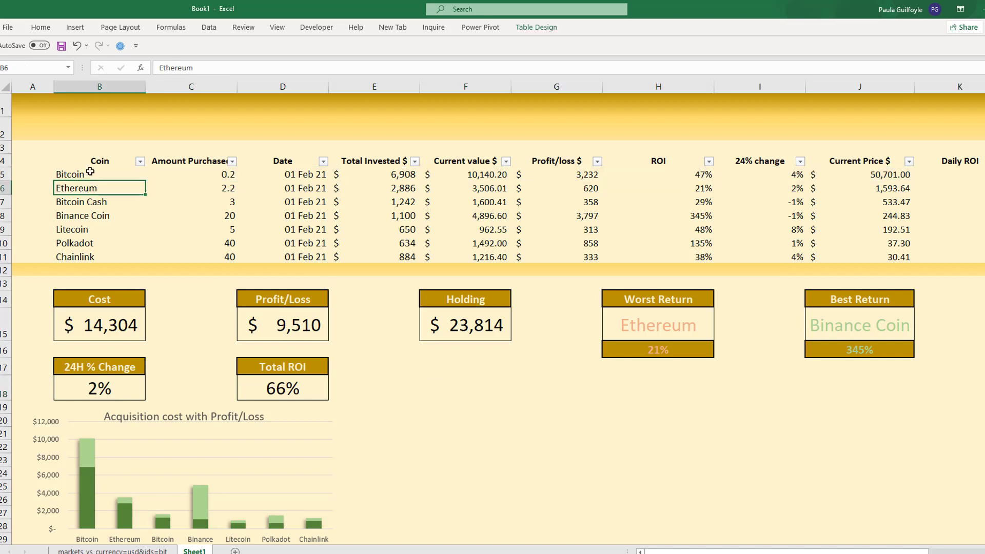
pyautogui.moveTo(90, 172); pyautogui.dragTo(86, 258)
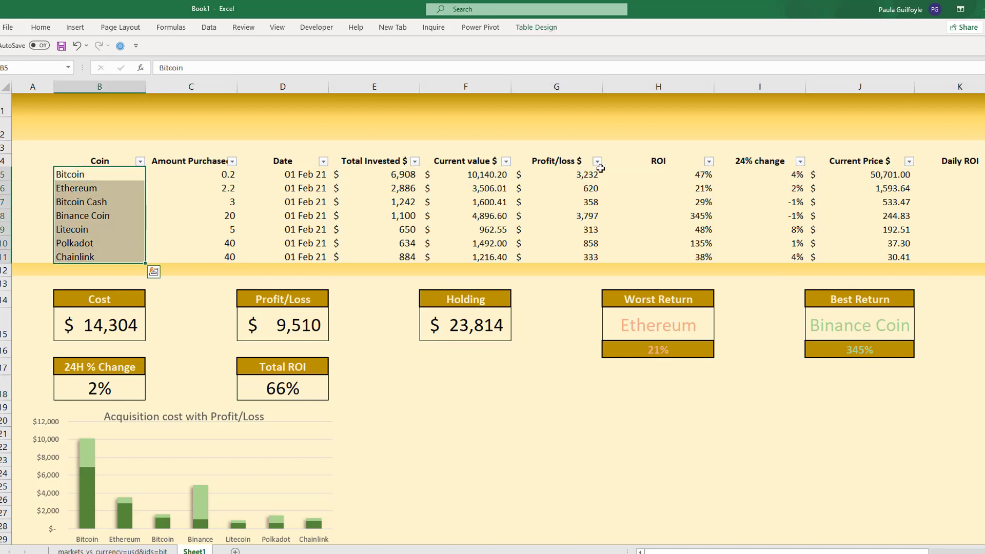
pyautogui.moveTo(683, 175); pyautogui.dragTo(675, 253)
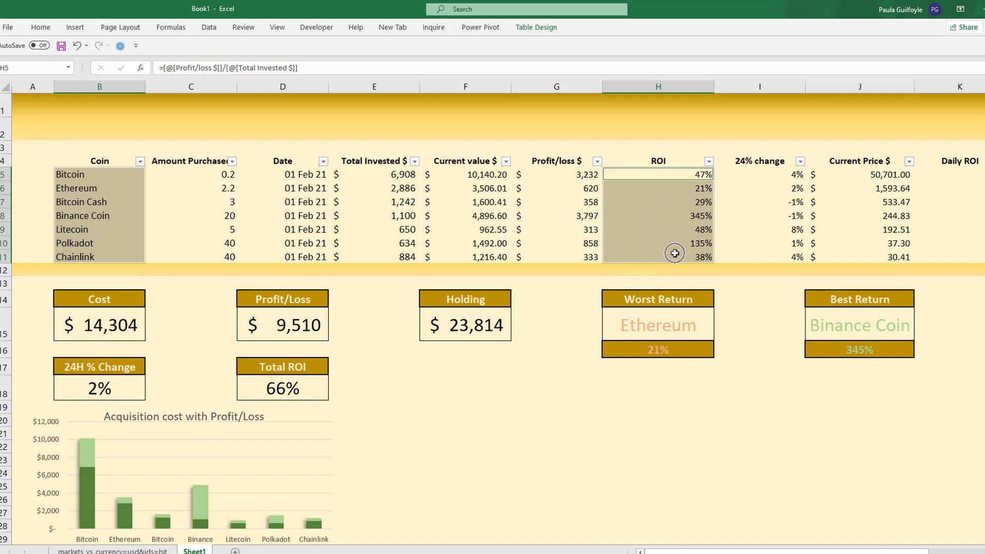
pyautogui.click(75, 29)
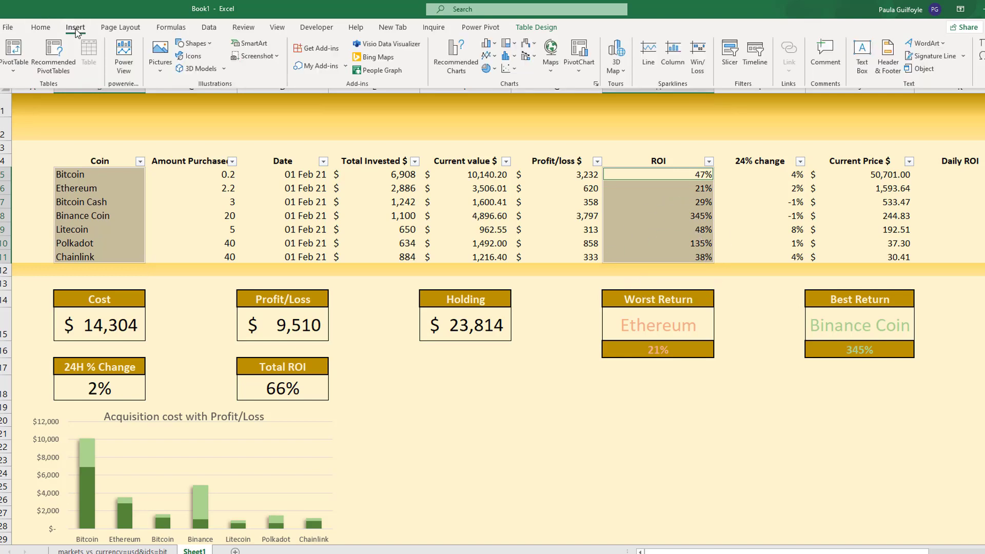
pyautogui.click(496, 43)
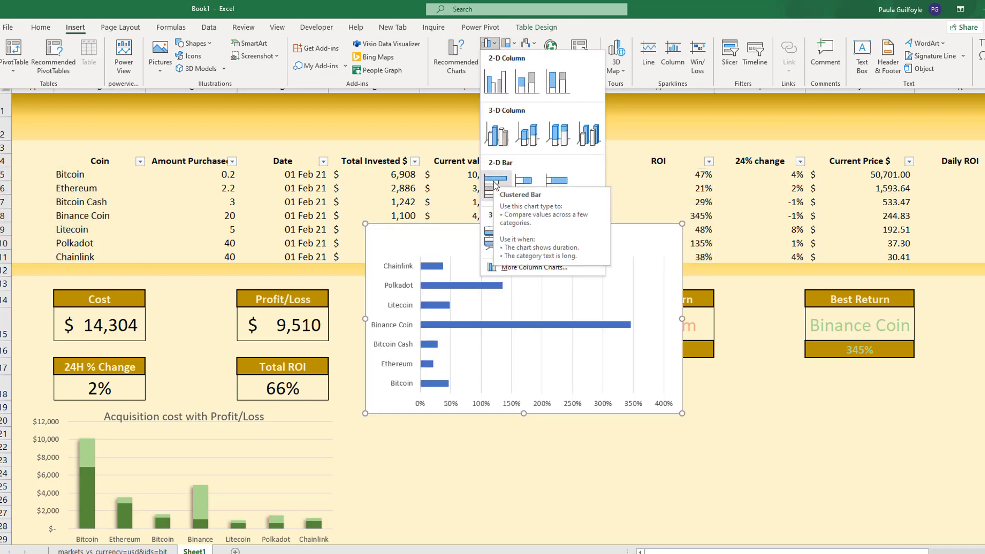
pyautogui.click(496, 185)
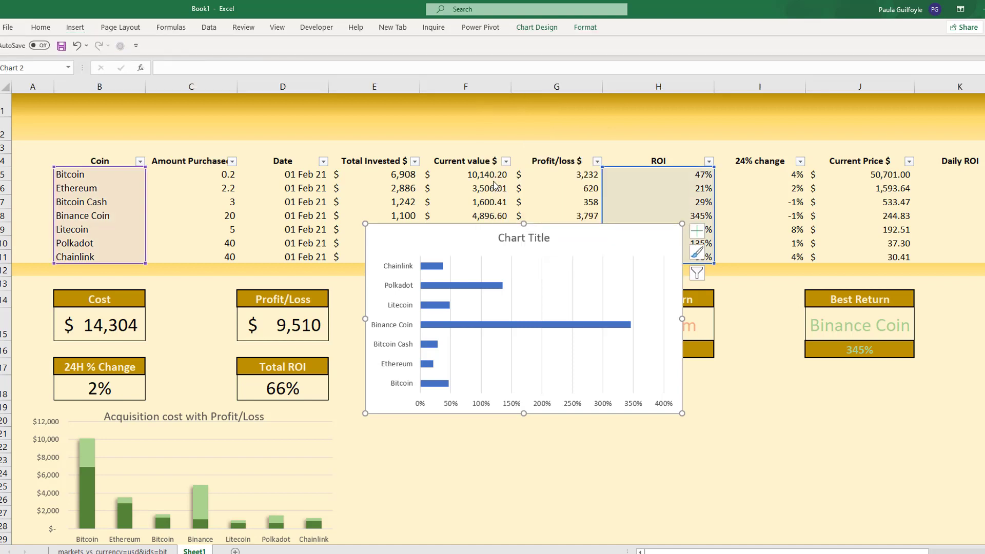
# - Remove the percentage axis and the vertical gridlines from the ROI bar chart
pyautogui.click(482, 403)
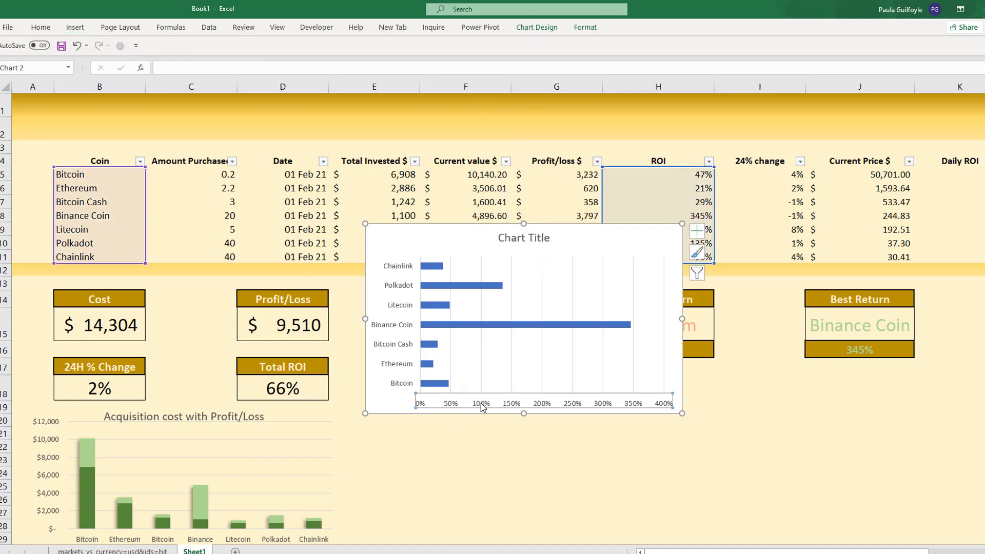
pyautogui.press('Delete')
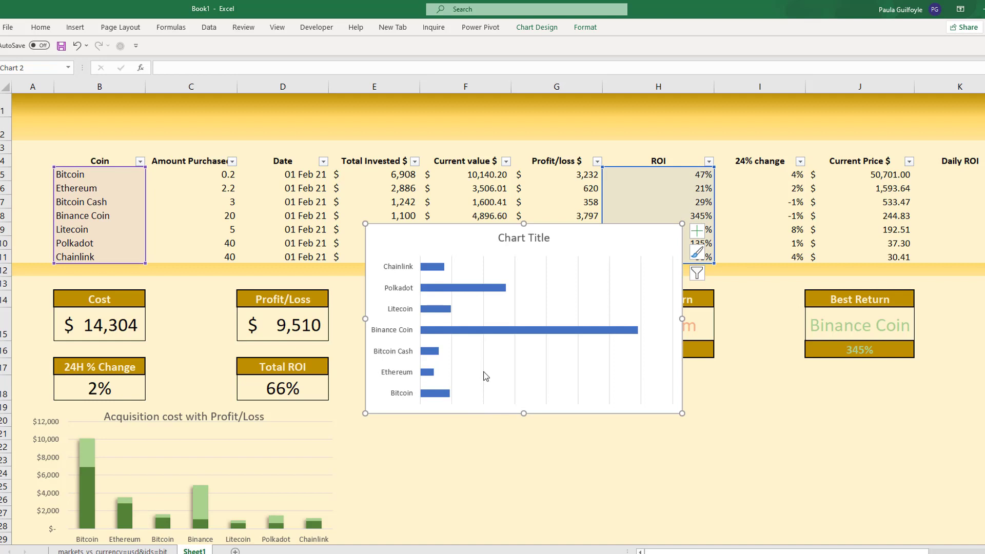
pyautogui.click(484, 375)
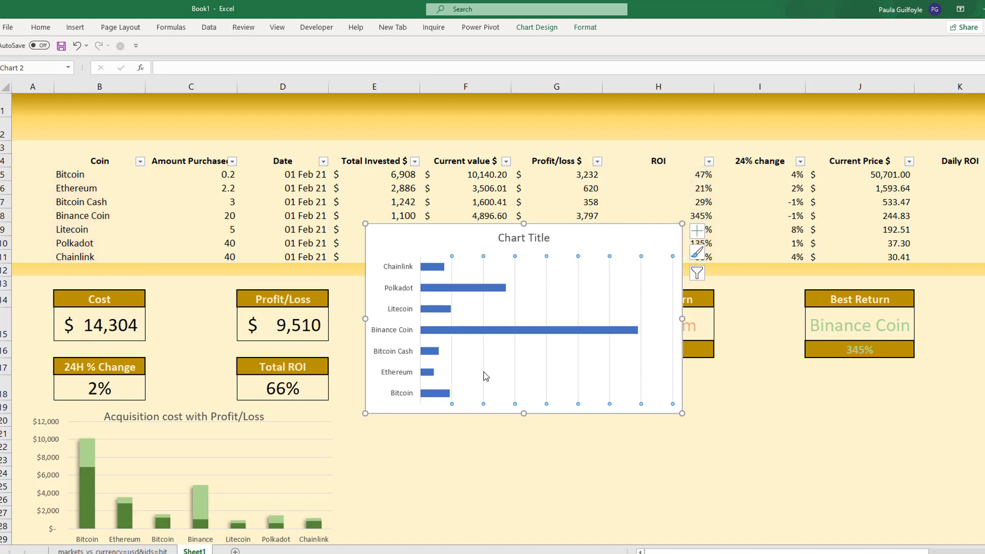
pyautogui.press('Delete')
# - Add data labels to the bars of the ROI chart
pyautogui.click(492, 332)
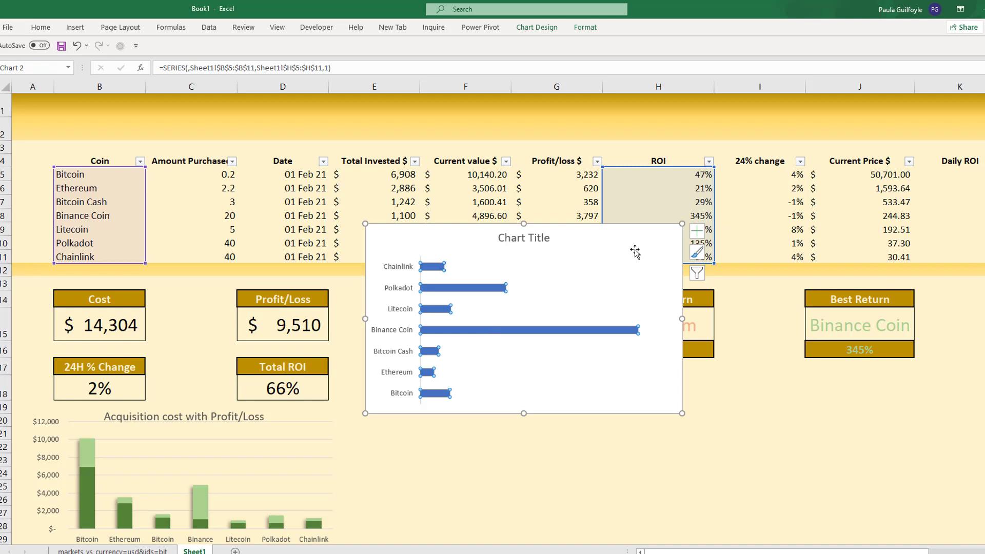
pyautogui.click(698, 232)
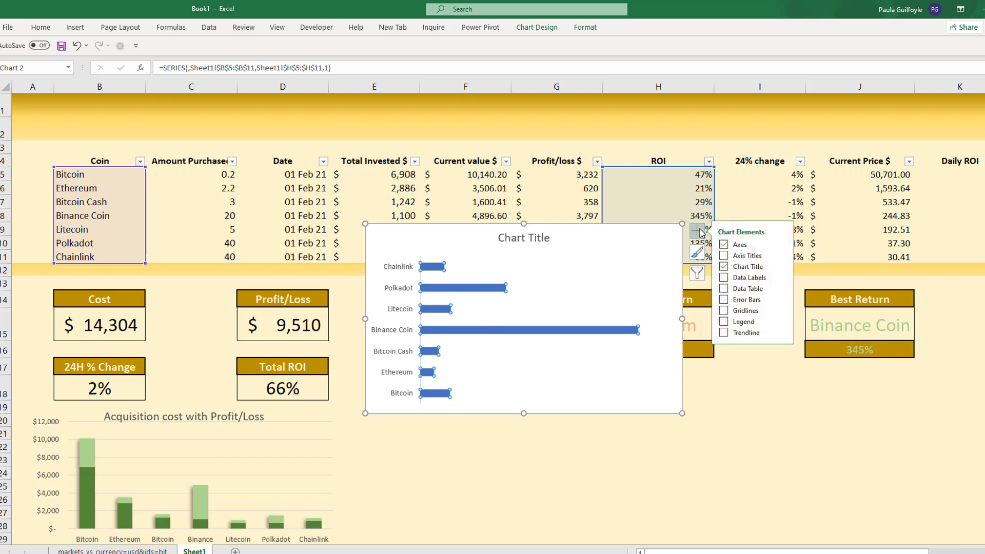
pyautogui.click(724, 278)
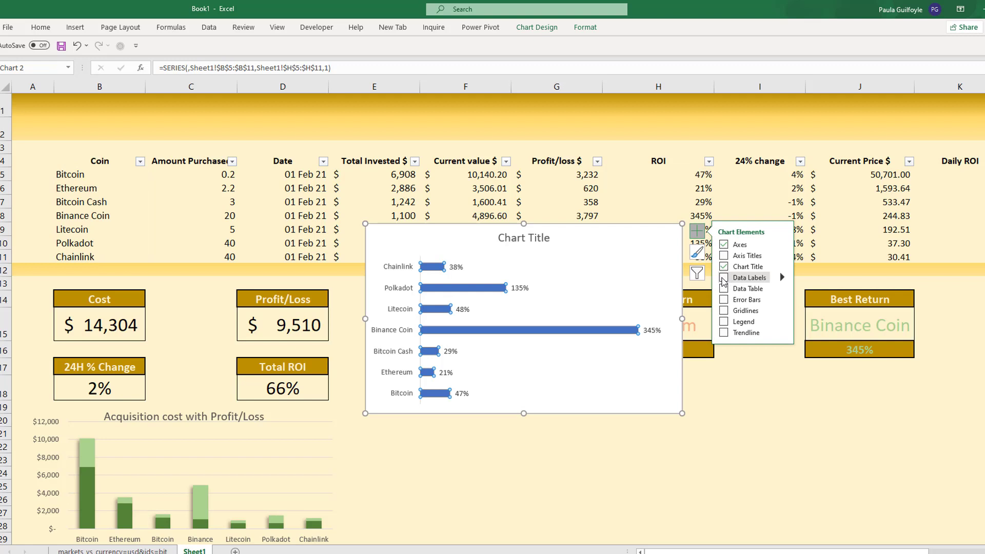
# - Fill the whole ROI bar series with a light green theme colour
pyautogui.click(442, 394)
pyautogui.rightClick(441, 394)
pyautogui.press('Escape')
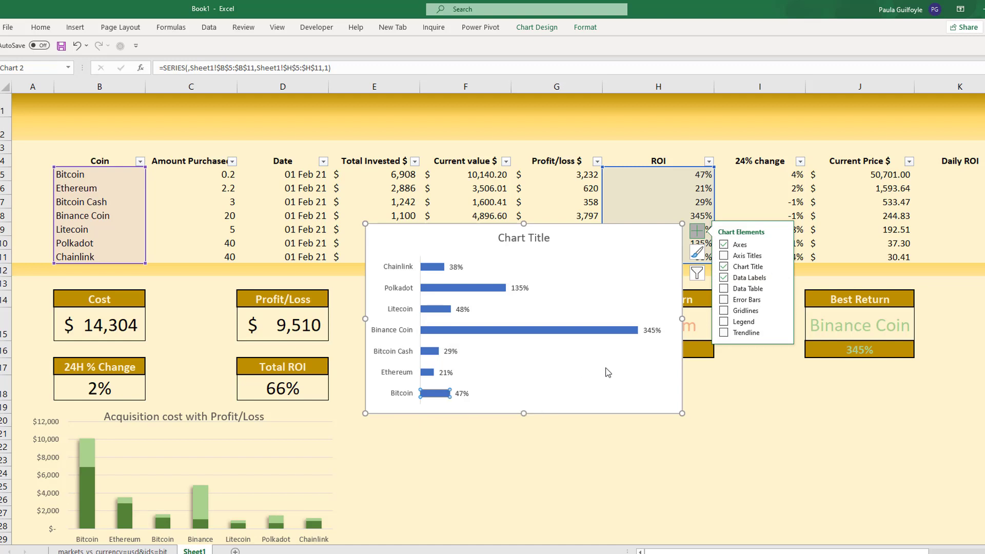
pyautogui.click(514, 337)
pyautogui.click(516, 331)
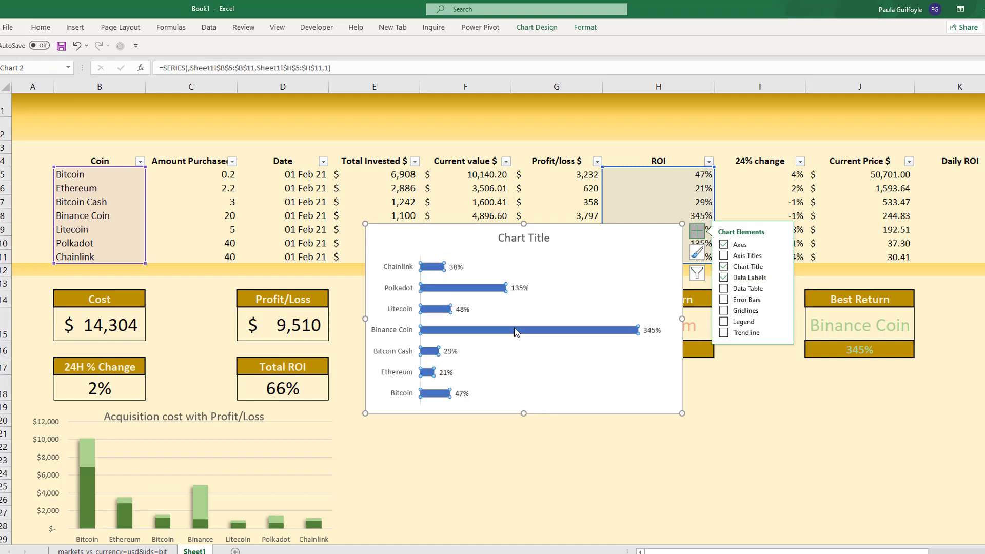
pyautogui.rightClick(517, 332)
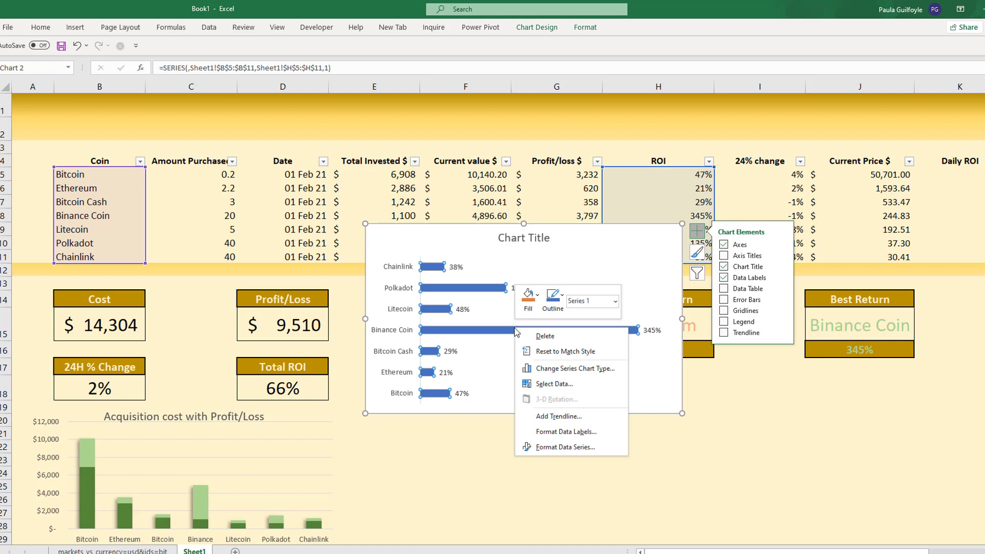
pyautogui.click(556, 449)
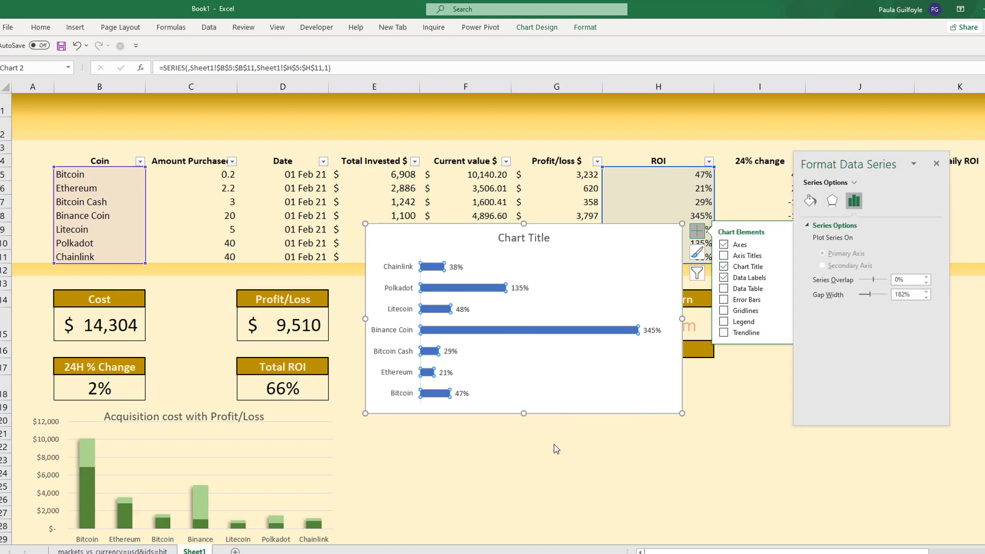
pyautogui.click(812, 202)
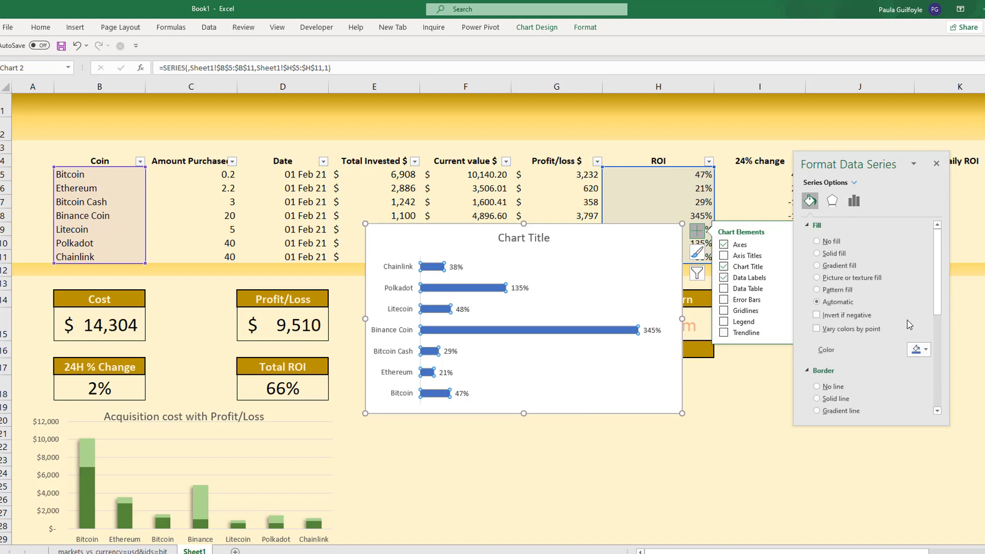
pyautogui.click(926, 350)
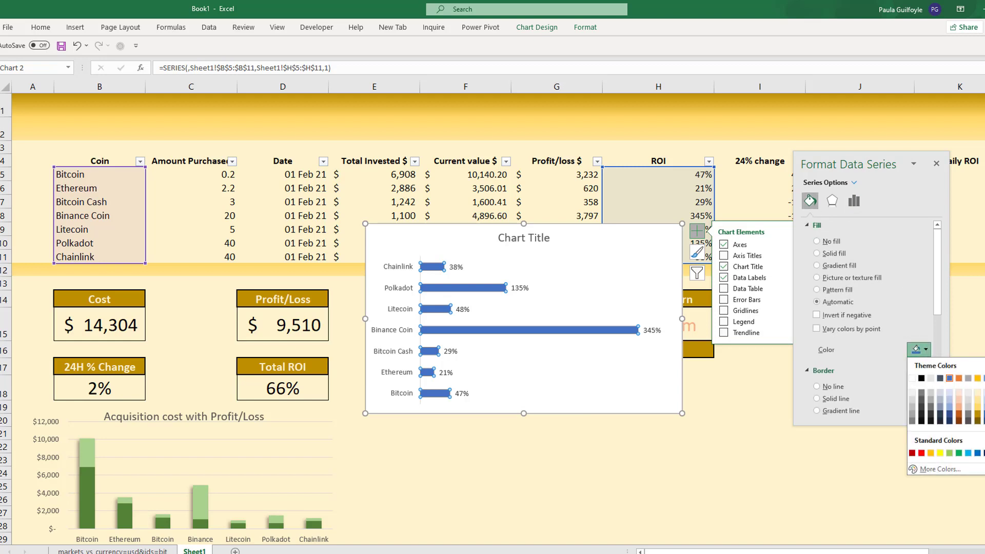
pyautogui.click(984, 399)
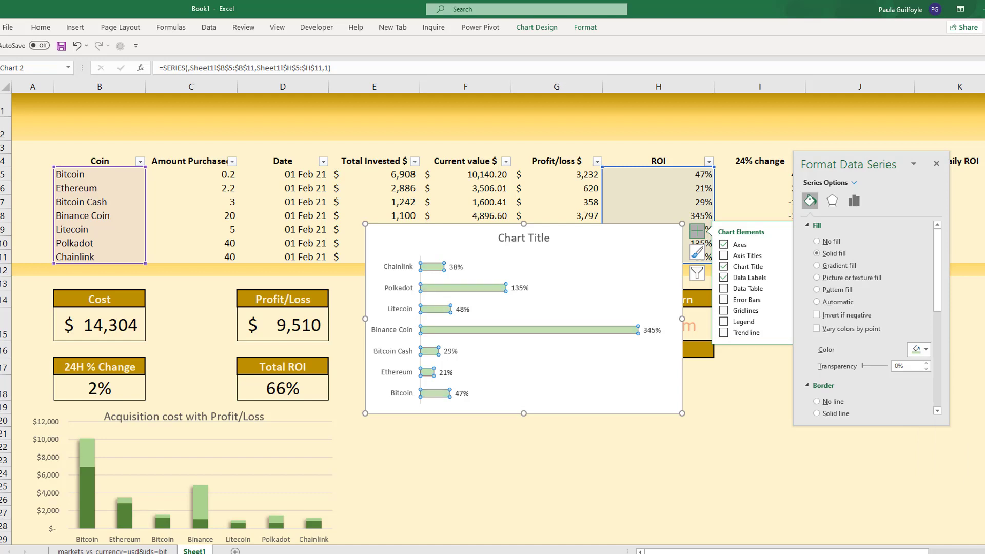
# - Set the gap width of the ROI bar series to 50%
pyautogui.click(854, 200)
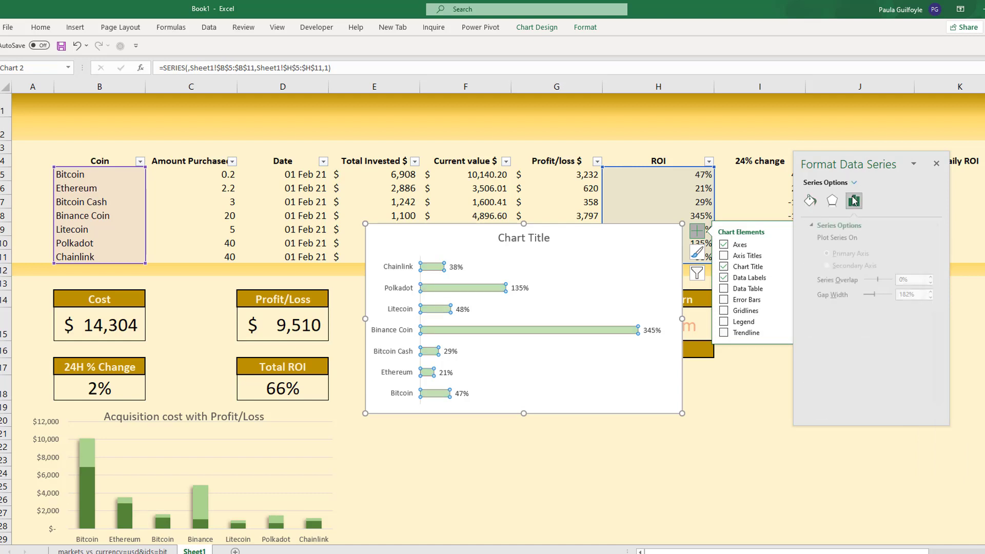
pyautogui.click(904, 295)
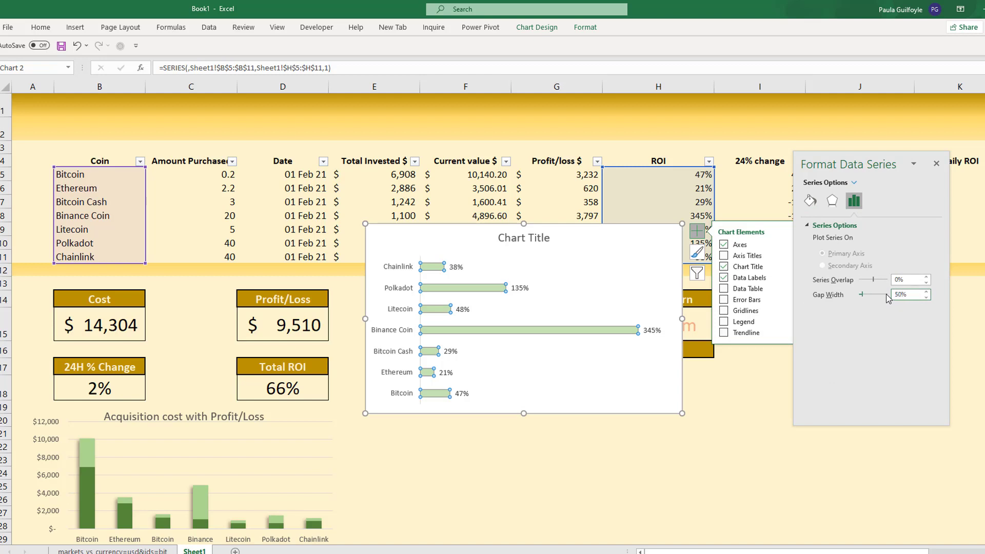
pyautogui.write('50')
pyautogui.press('Return')
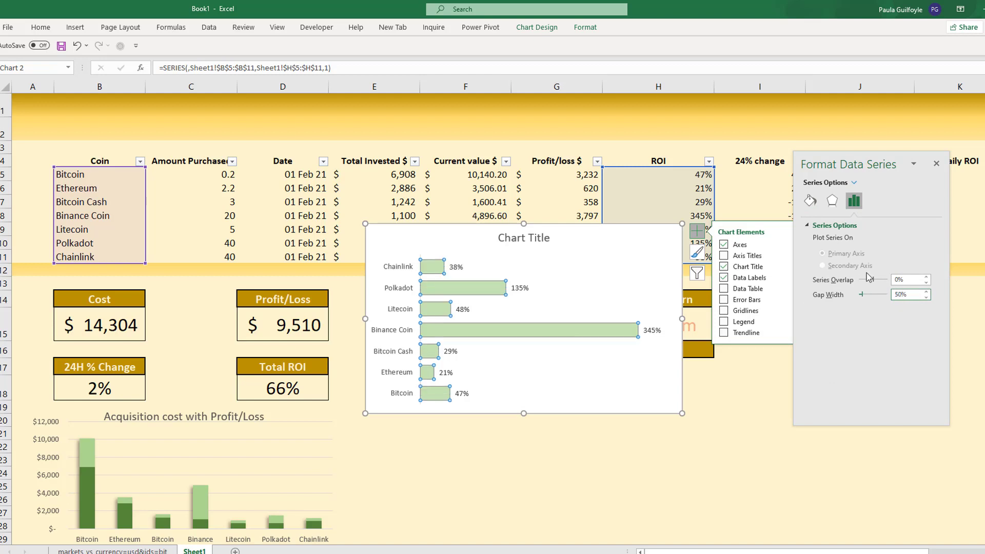
# - Apply the outer shadow preset angled at 135° to the ROI bar series
pyautogui.click(833, 201)
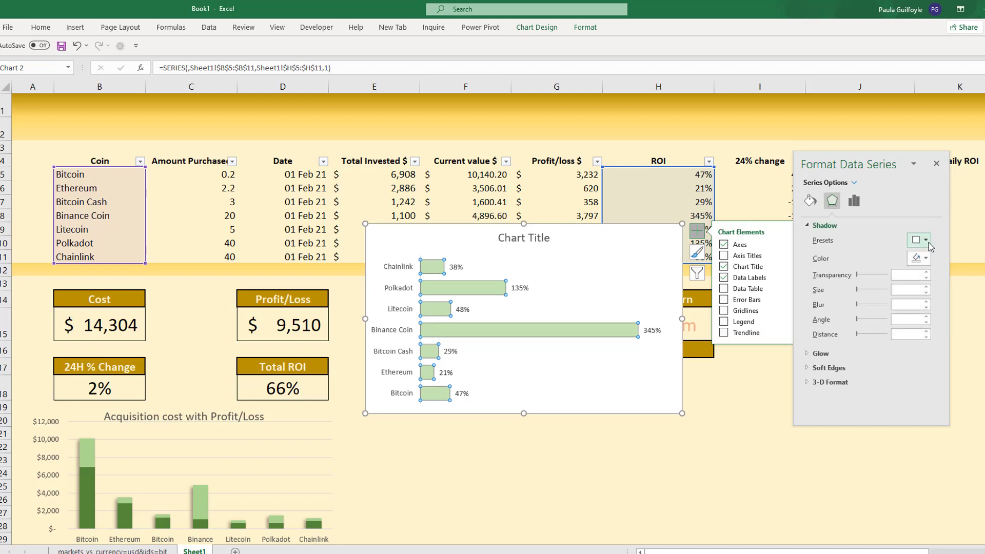
pyautogui.click(921, 239)
pyautogui.click(980, 330)
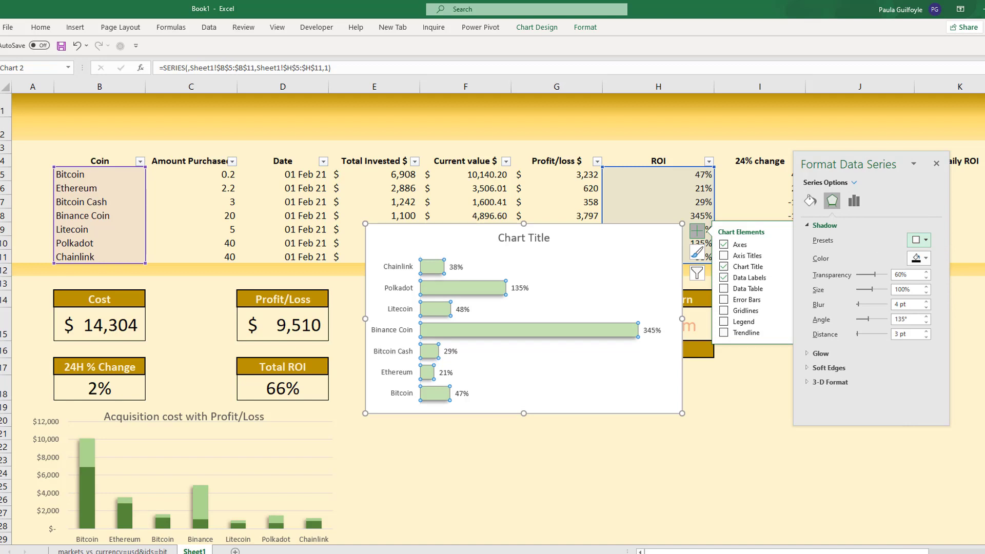
# - Give the ROI chart's plot area no fill and no border line
pyautogui.rightClick(538, 380)
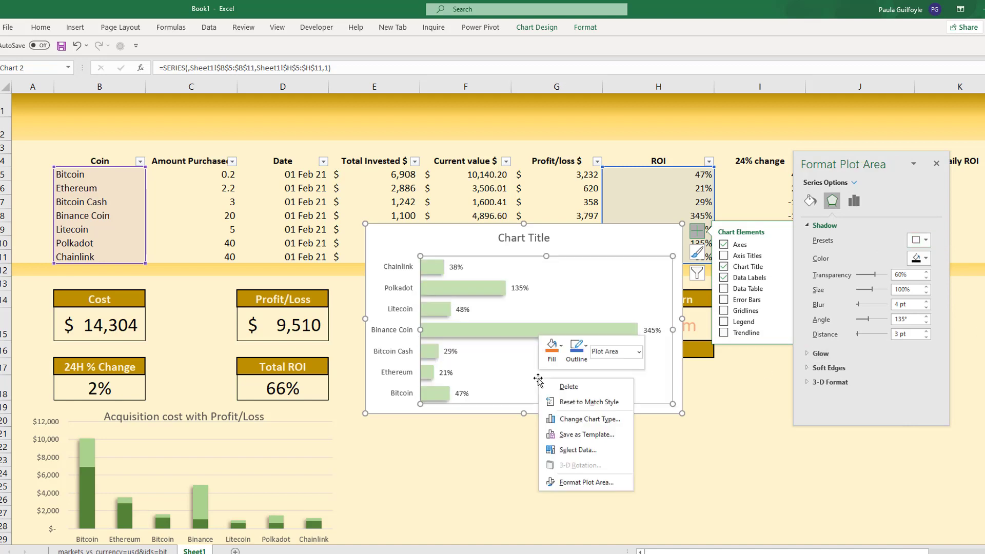
pyautogui.click(592, 485)
pyautogui.click(816, 242)
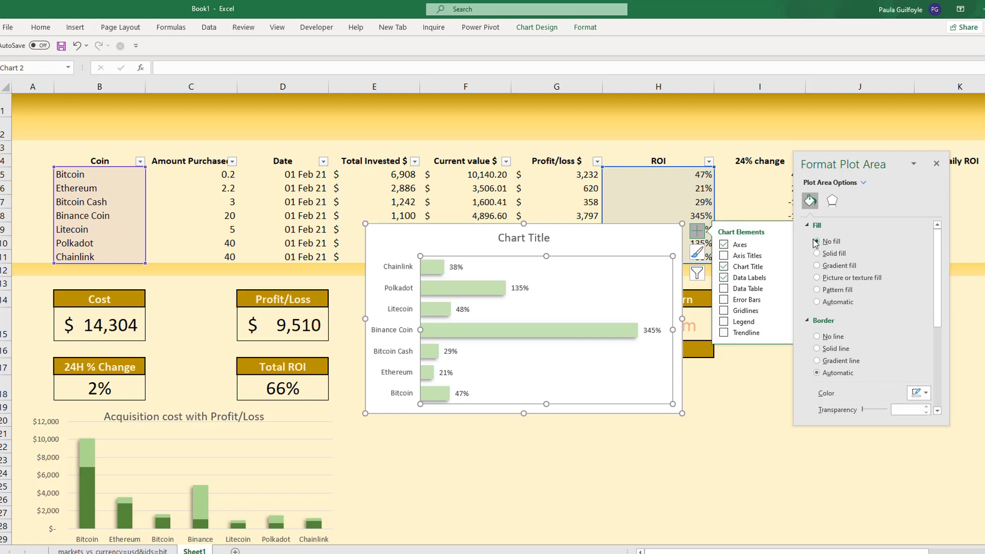
pyautogui.click(817, 337)
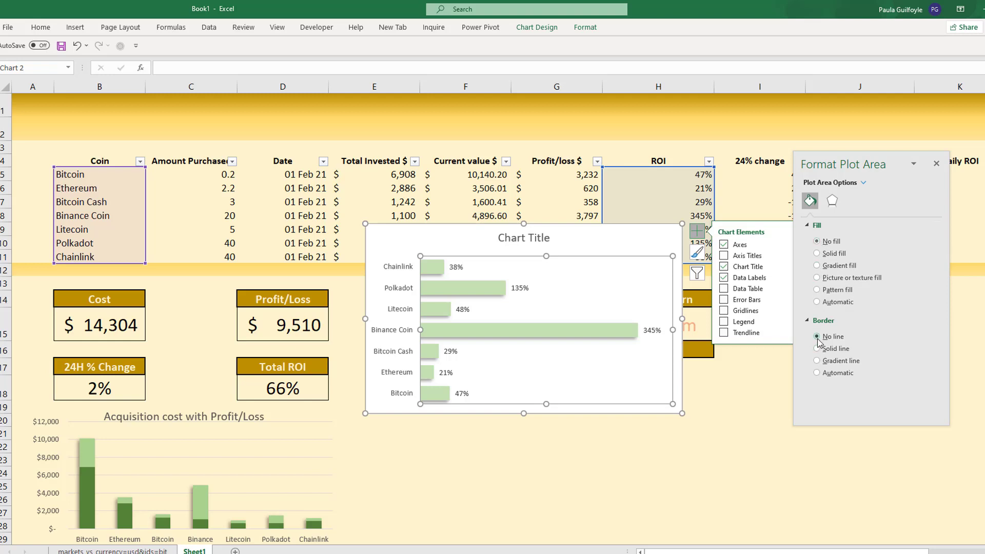
# - Make the ROI chart narrower and taller beneath the Holding box, with no fill for its chart area
pyautogui.moveTo(682, 318); pyautogui.dragTo(580, 319)
pyautogui.moveTo(405, 226); pyautogui.dragTo(405, 346)
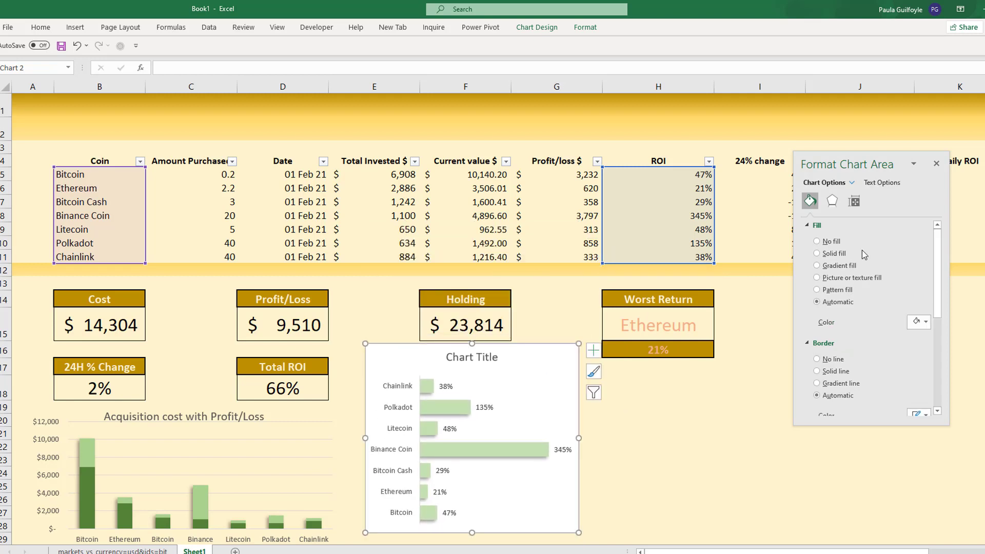
pyautogui.click(817, 241)
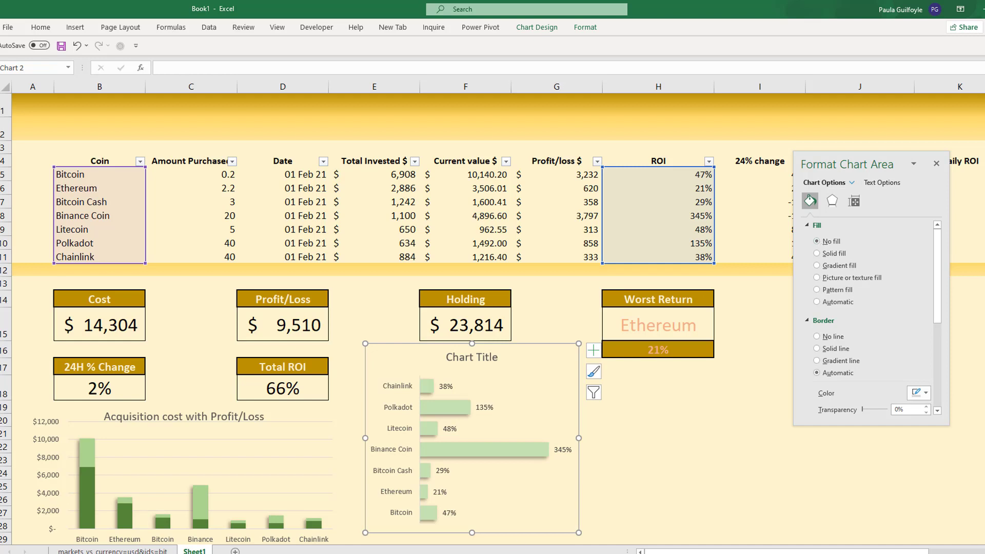
pyautogui.moveTo(472, 531)
pyautogui.mouseDown()
pyautogui.moveTo(473, 545)
pyautogui.moveTo(469, 510)
pyautogui.moveTo(466, 527)
pyautogui.mouseUp()
# - Title the ROI bar chart "% ROI"
pyautogui.click(464, 311)
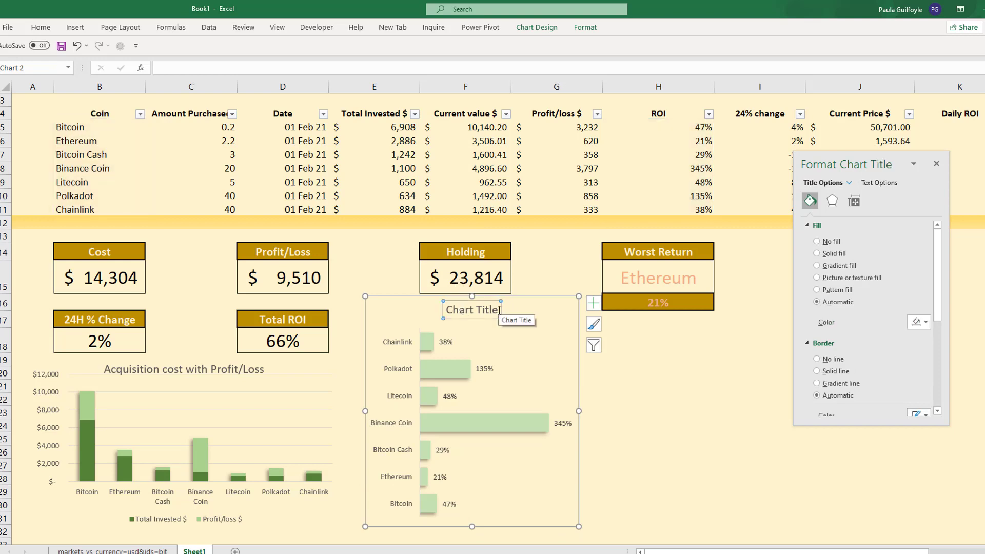
pyautogui.tripleClick(465, 309)
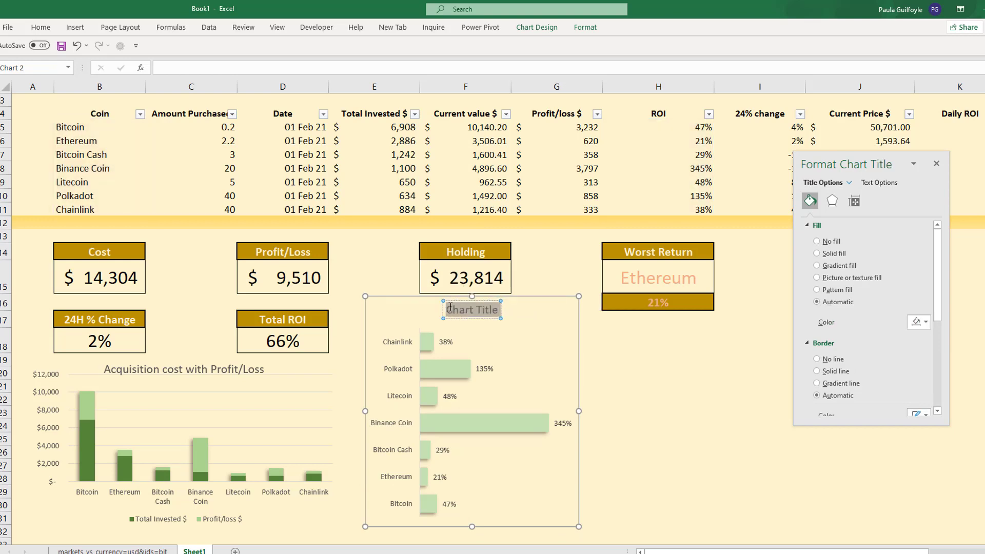
pyautogui.write('RO')
pyautogui.press('BackSpace')
pyautogui.press('BackSpace')
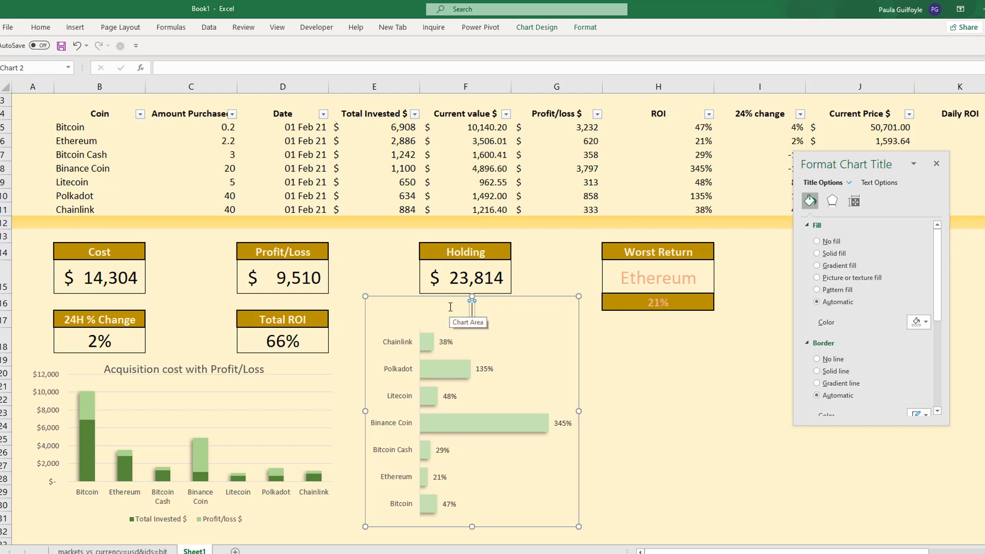
pyautogui.write('% ROI')
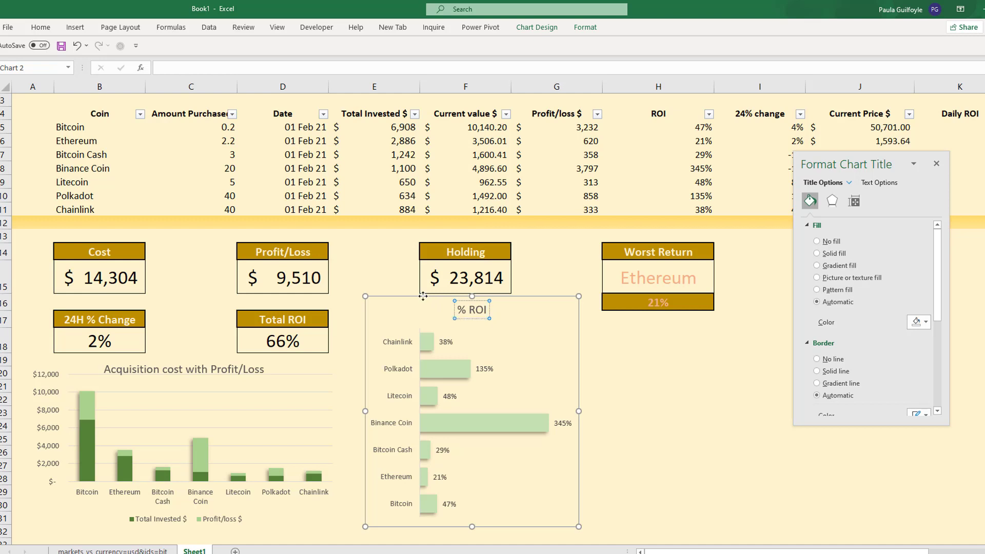
# - Shift the % ROI chart slightly down, remove its chart area border line, and close the formatting pane
pyautogui.moveTo(423, 297); pyautogui.dragTo(421, 307)
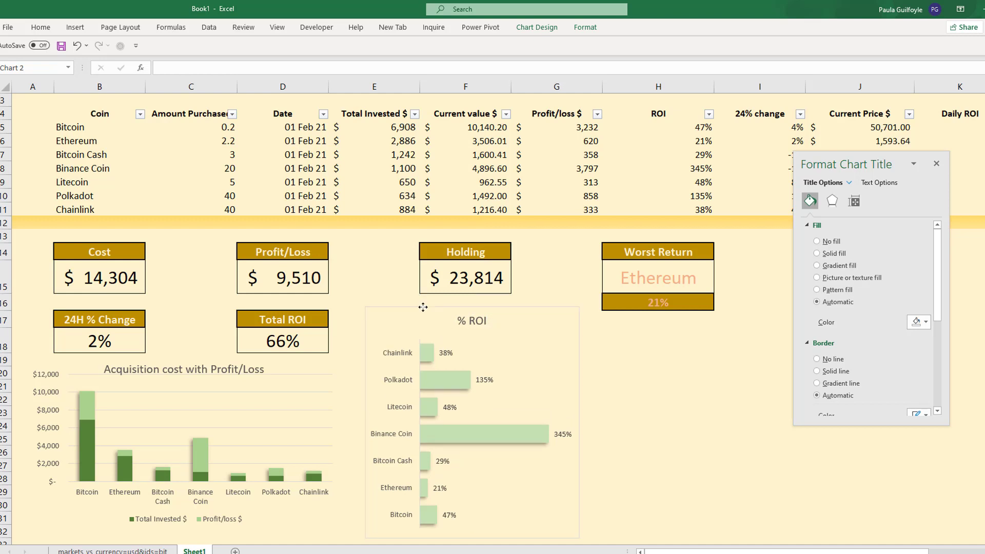
pyautogui.click(639, 390)
pyautogui.click(526, 362)
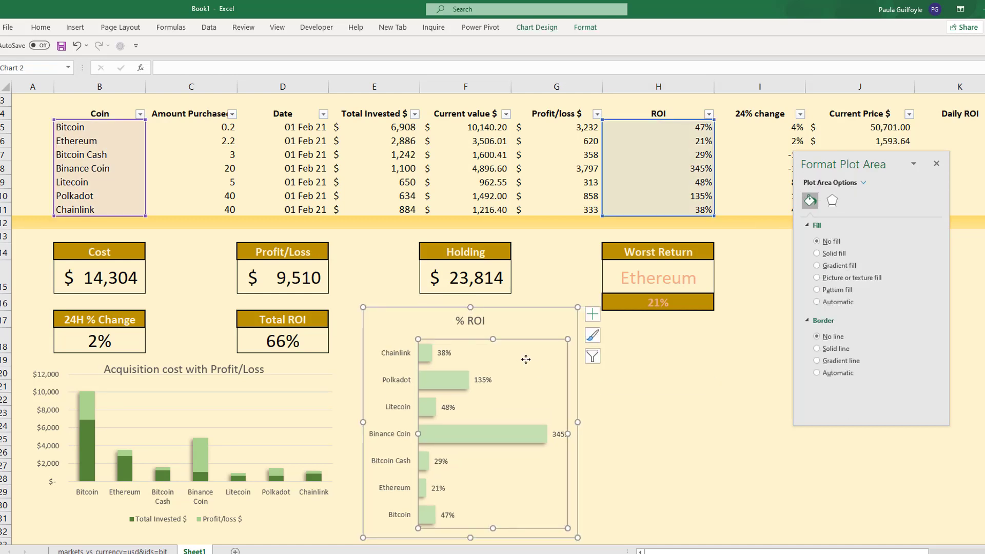
pyautogui.click(521, 306)
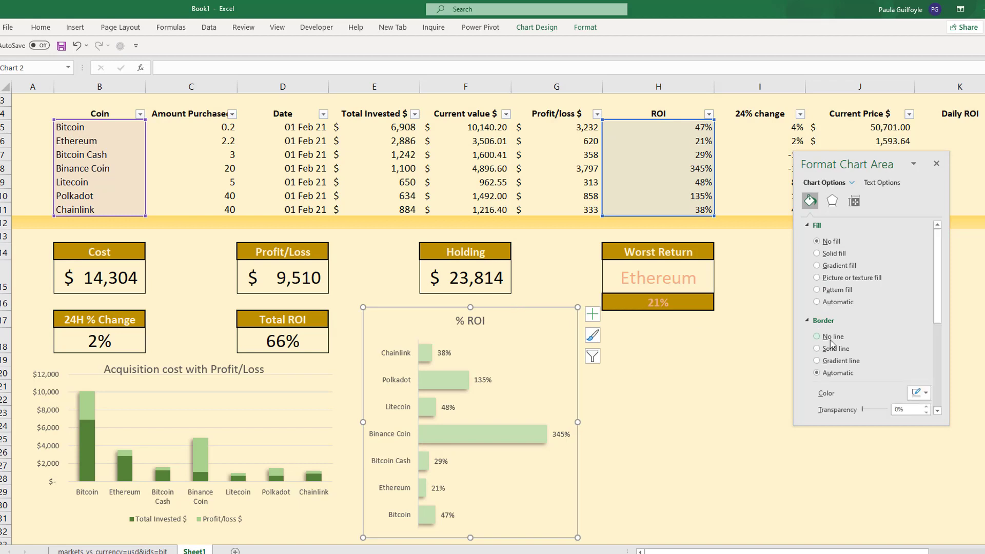
pyautogui.click(678, 373)
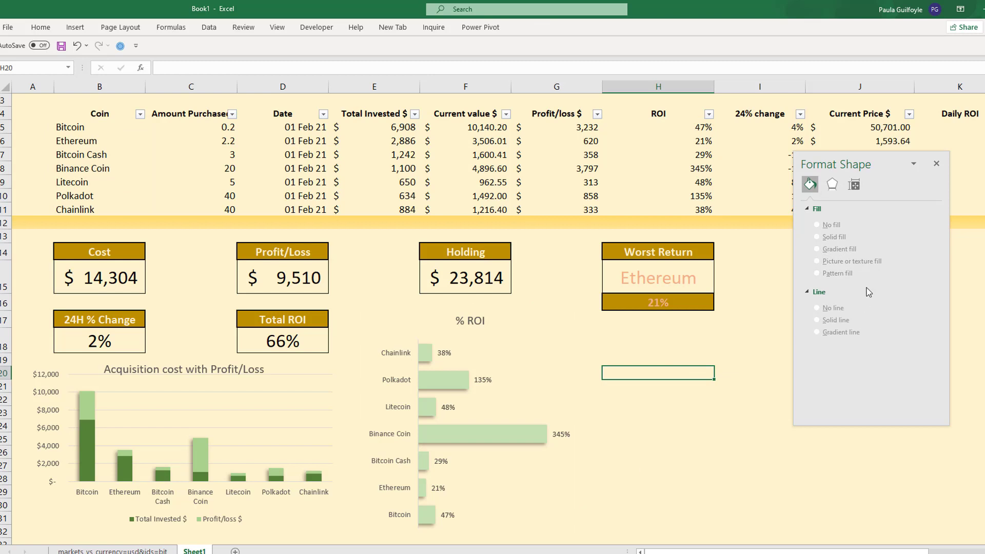
pyautogui.click(937, 165)
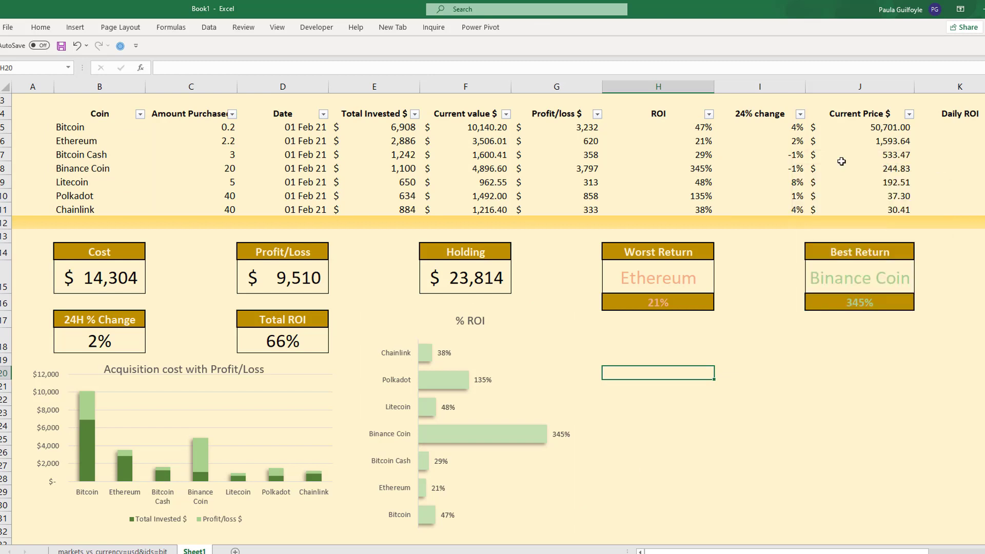
# - Insert a treemap chart from the table's Coin names and Current value $ figures for all seven coins
pyautogui.moveTo(101, 133); pyautogui.dragTo(95, 211)
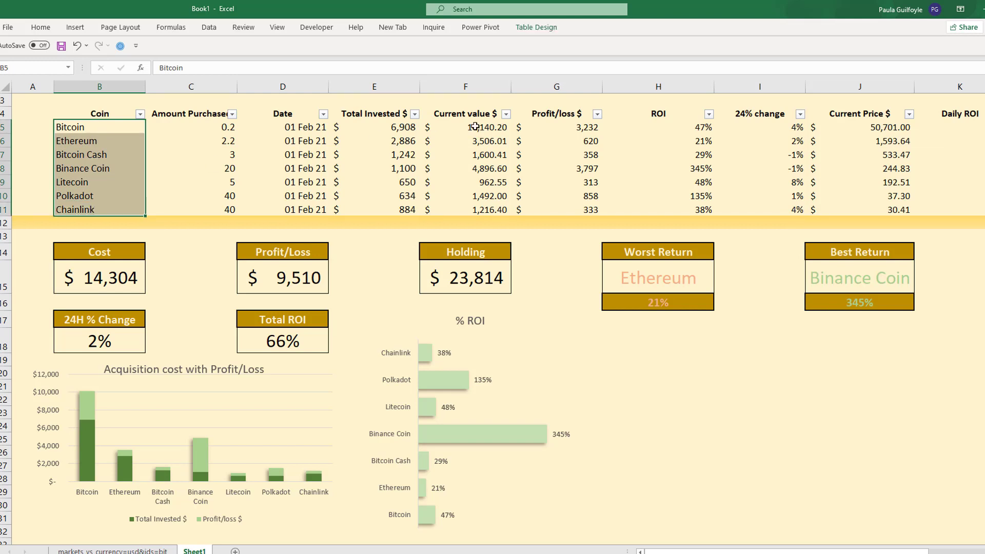
pyautogui.keyDown('ctrl'); pyautogui.moveTo(476, 128); pyautogui.dragTo(475, 206); pyautogui.keyUp('ctrl')
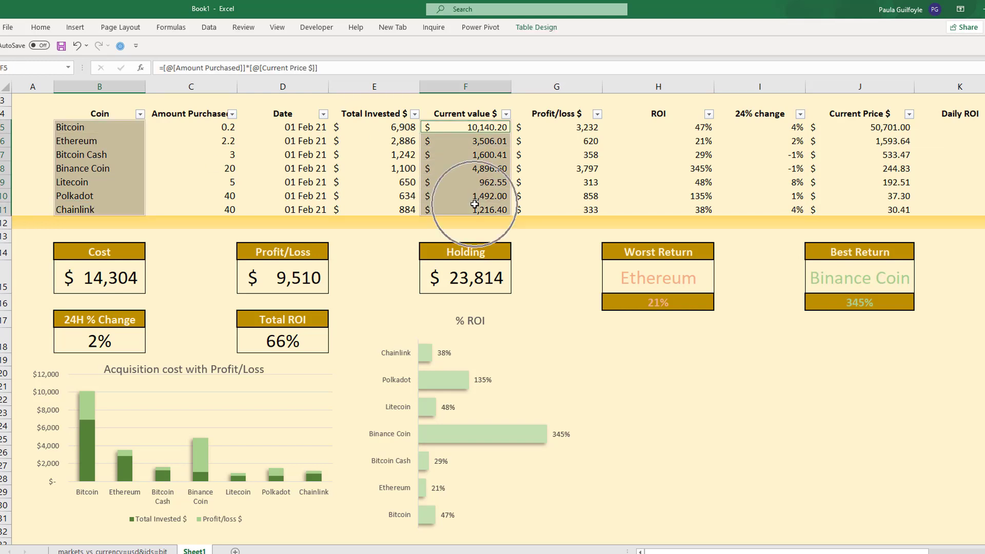
pyautogui.click(79, 34)
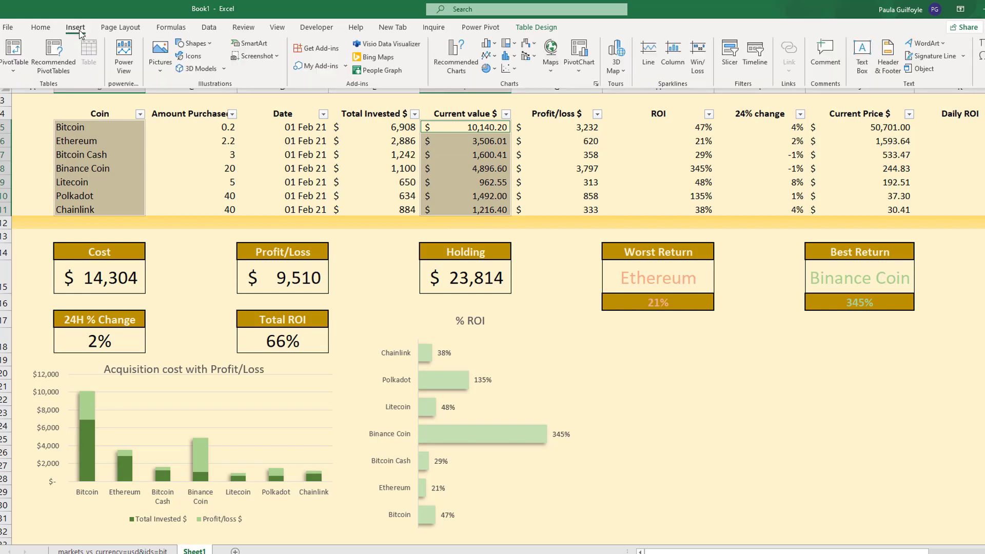
pyautogui.click(507, 46)
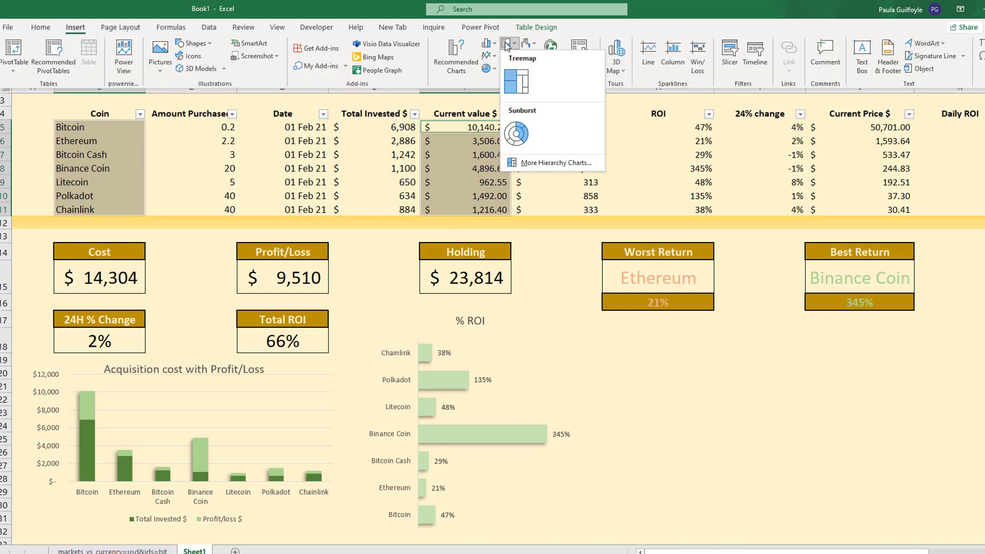
pyautogui.click(516, 81)
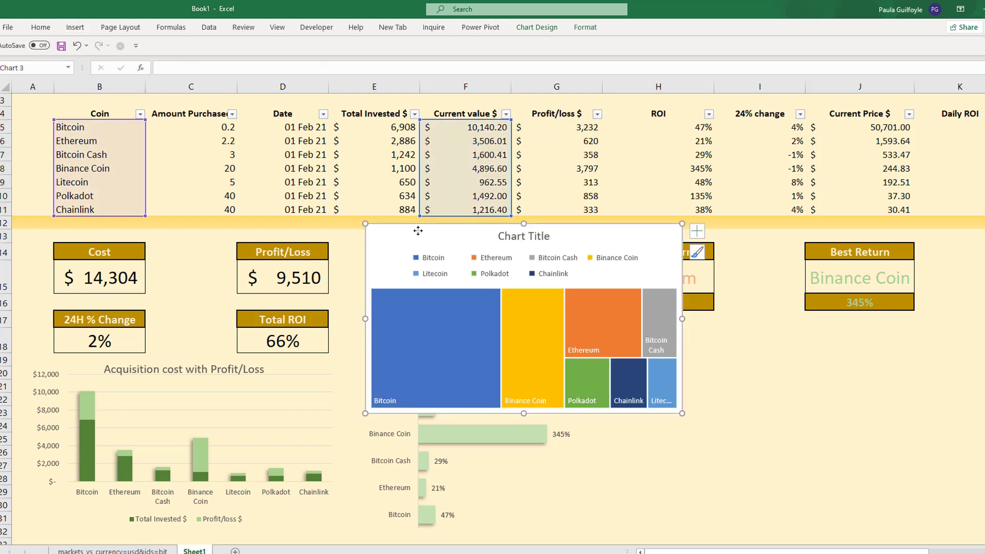
# - Place the treemap beneath the Worst Return and Best Return boxes, widen it slightly, and delete its legend
pyautogui.moveTo(410, 231); pyautogui.dragTo(630, 334)
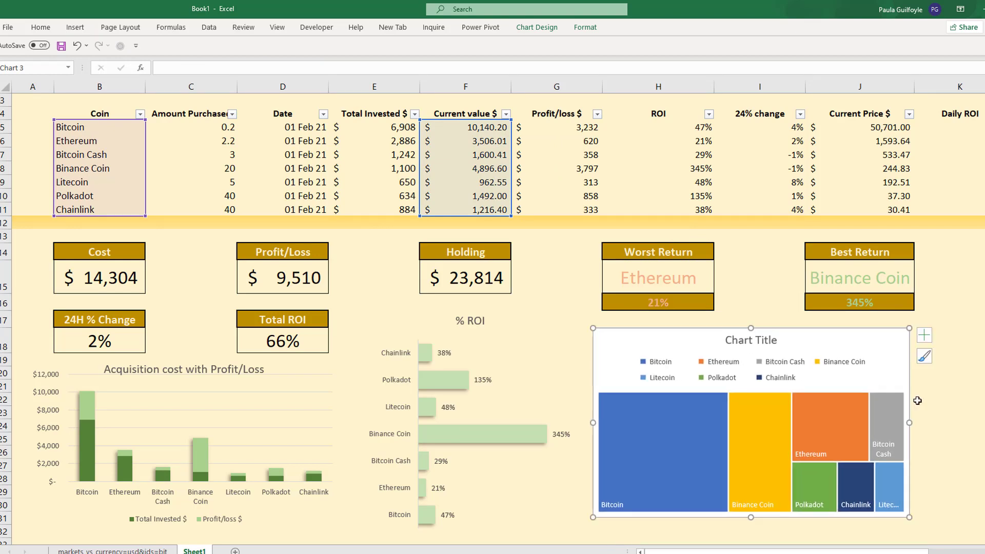
pyautogui.moveTo(909, 423); pyautogui.dragTo(942, 417)
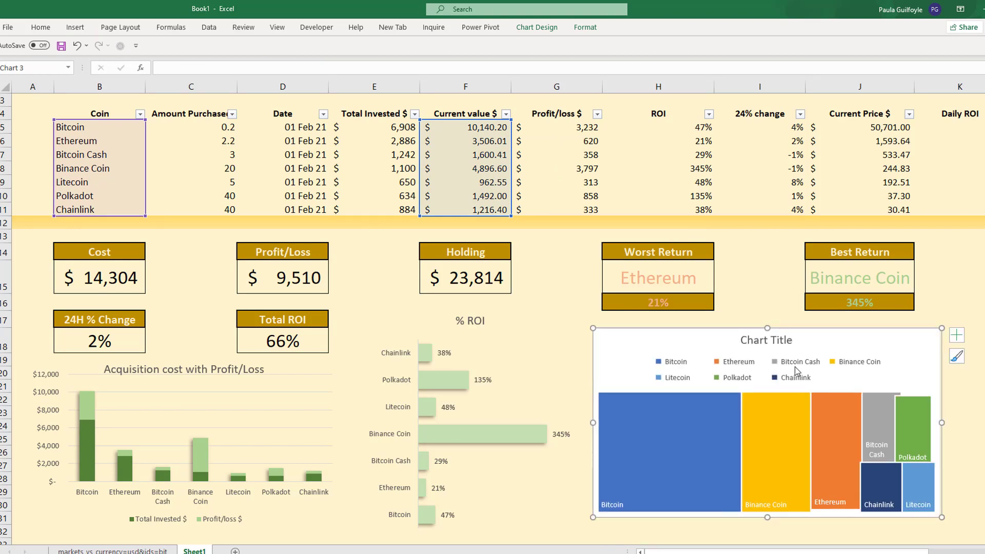
pyautogui.click(760, 360)
pyautogui.press('Delete')
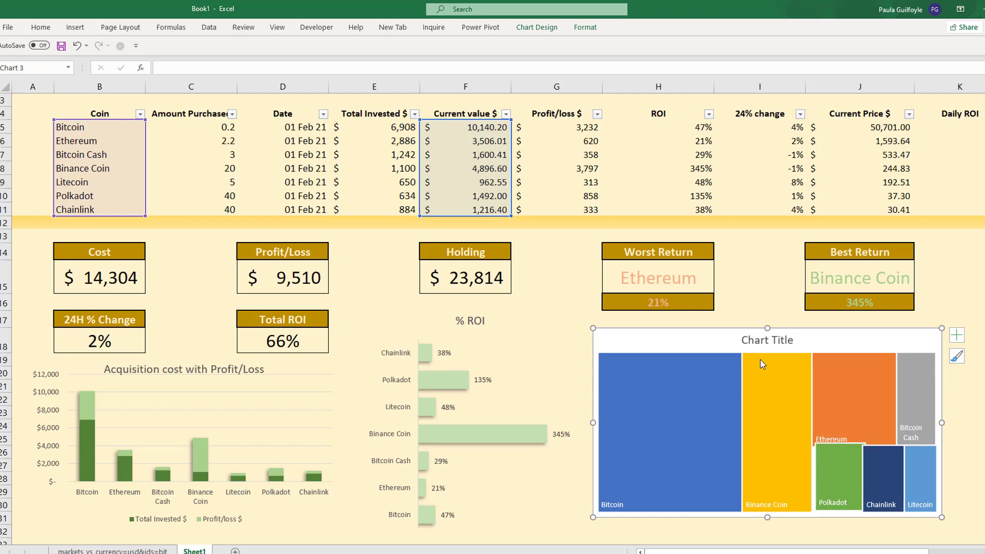
# - Add the value to the treemap's data labels alongside the category name
pyautogui.click(956, 336)
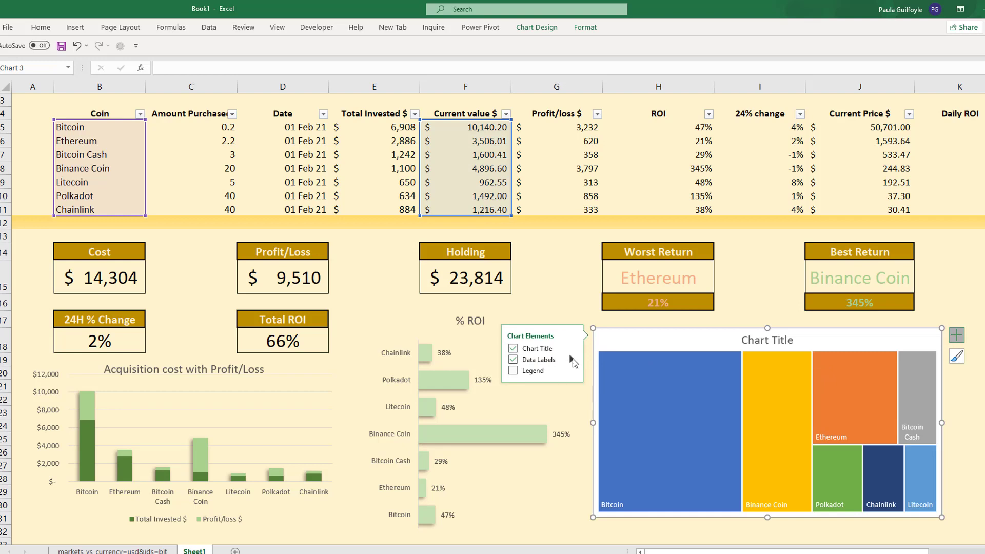
pyautogui.moveTo(572, 361)
pyautogui.click(599, 390)
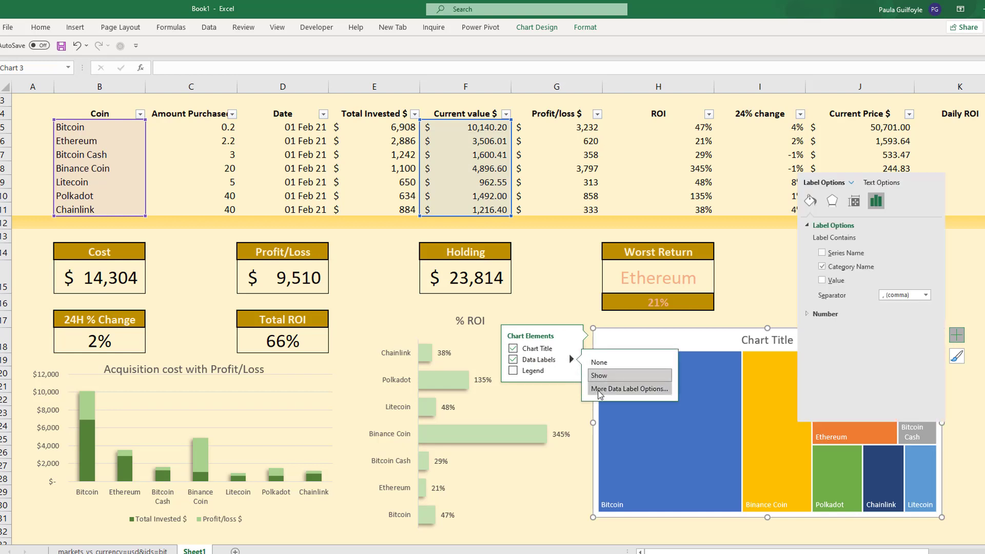
pyautogui.click(823, 281)
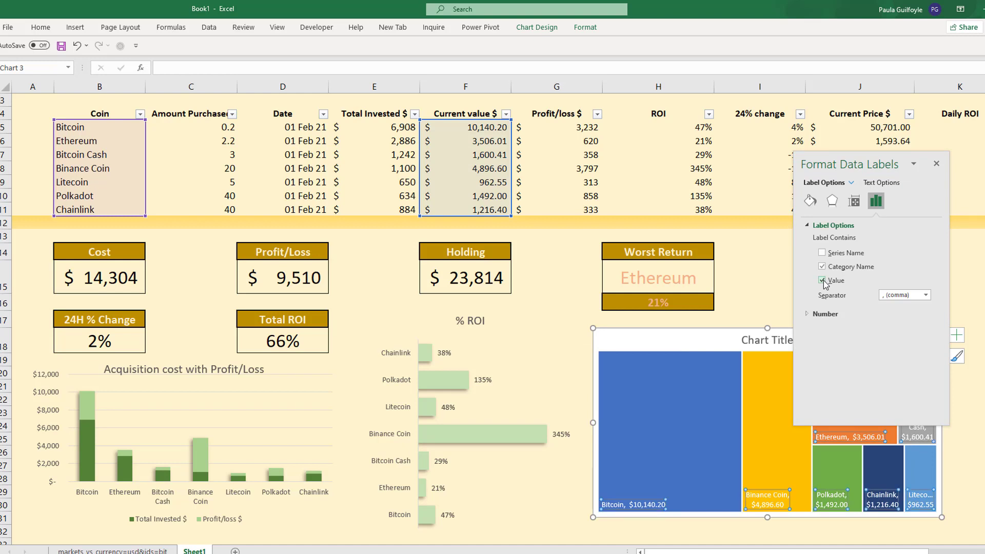
# - Recolor the treemap with the monochromatic green palette that runs from light to dark
pyautogui.click(957, 357)
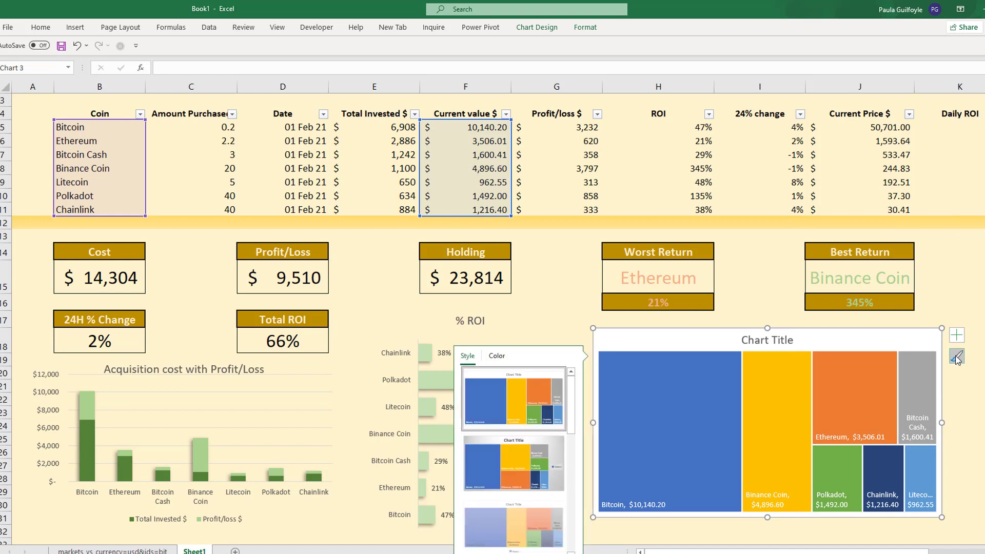
pyautogui.click(498, 357)
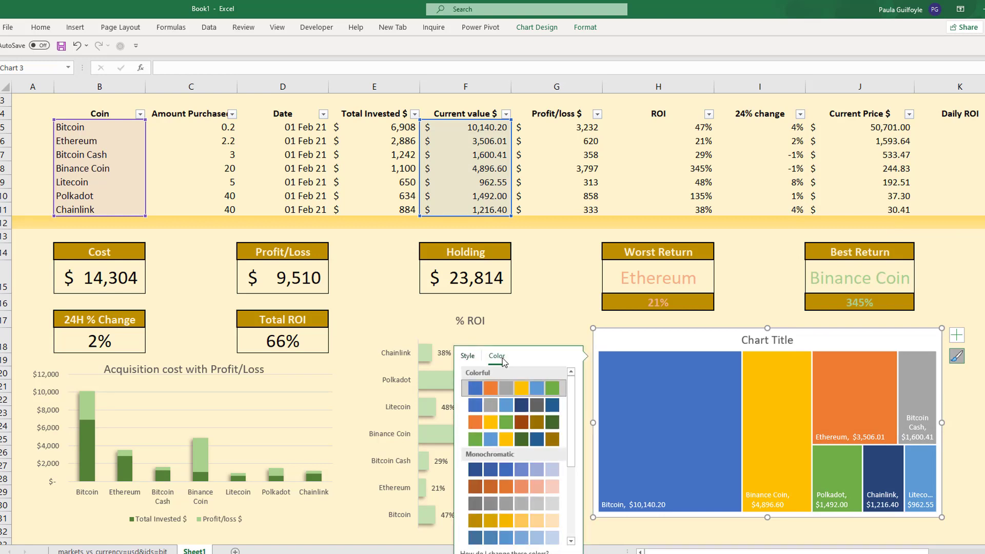
pyautogui.moveTo(571, 407); pyautogui.dragTo(570, 469)
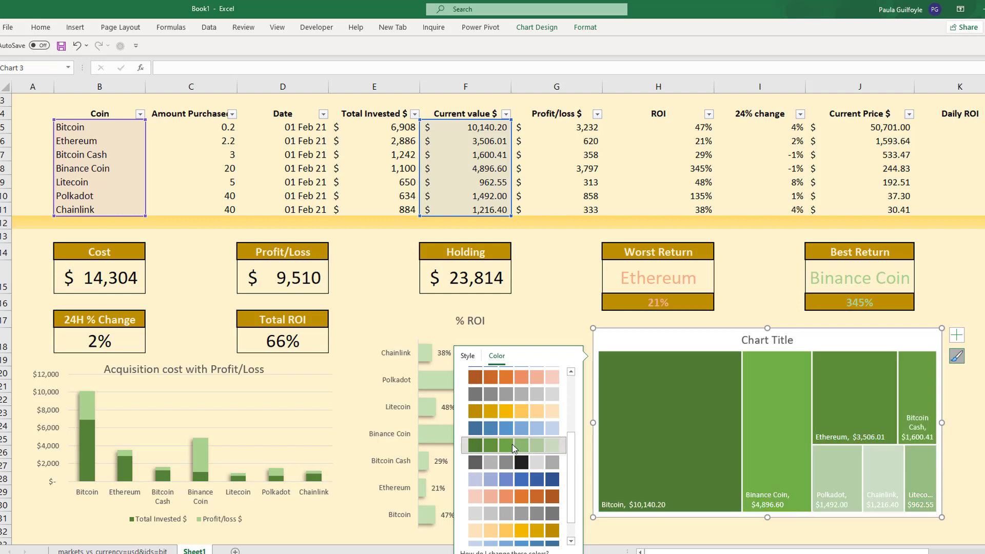
pyautogui.click(512, 445)
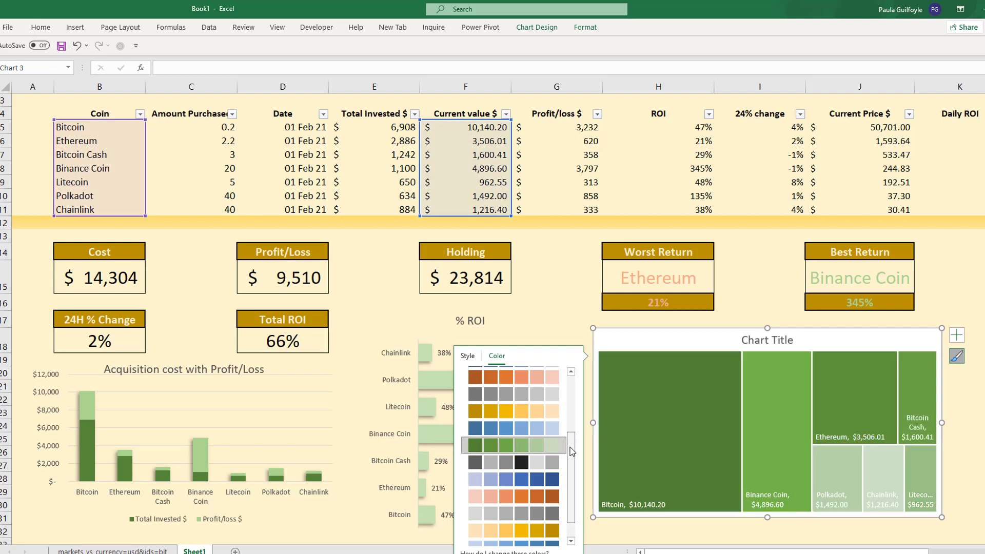
pyautogui.moveTo(573, 452); pyautogui.dragTo(573, 492)
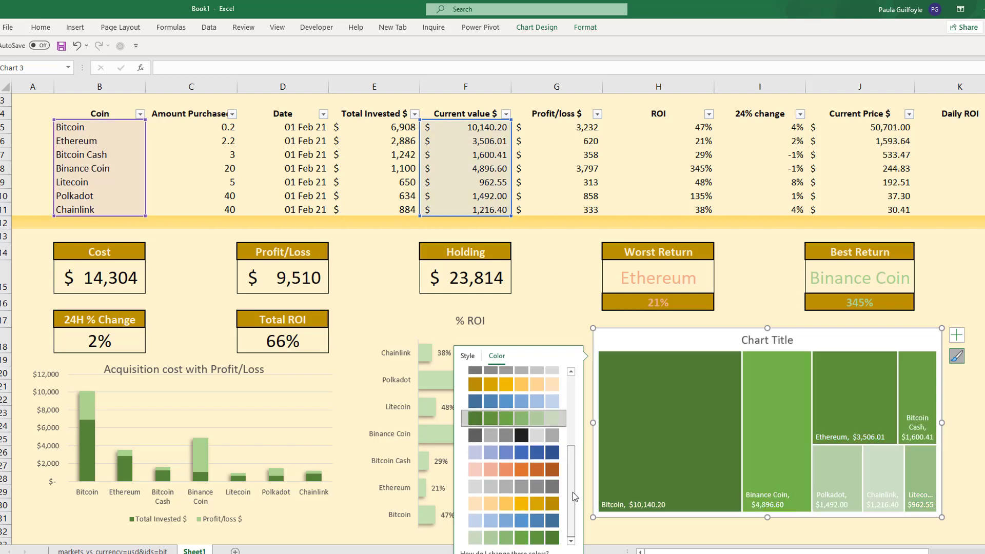
pyautogui.click(529, 539)
# - Title the treemap chart "Portfilio"
pyautogui.click(776, 340)
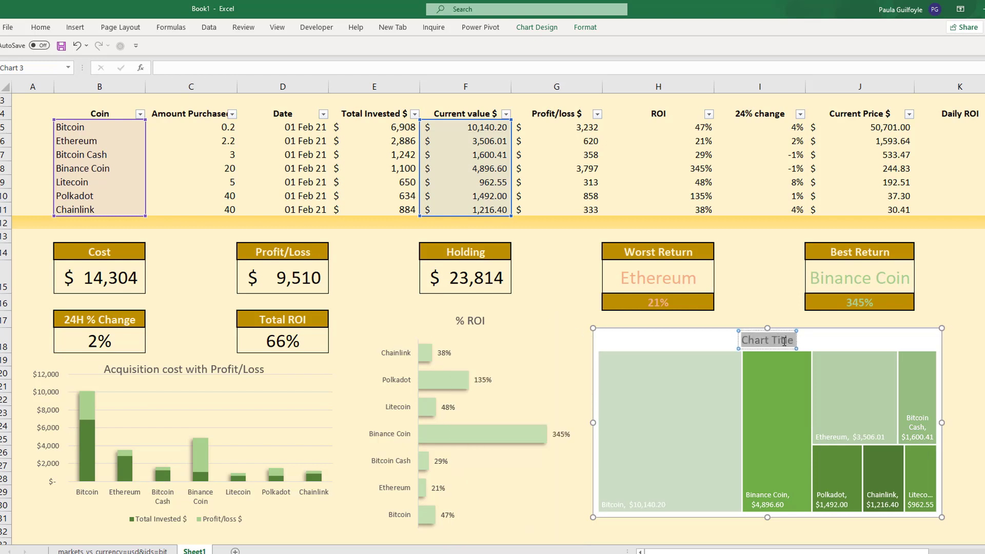
pyautogui.write('Portfilio')
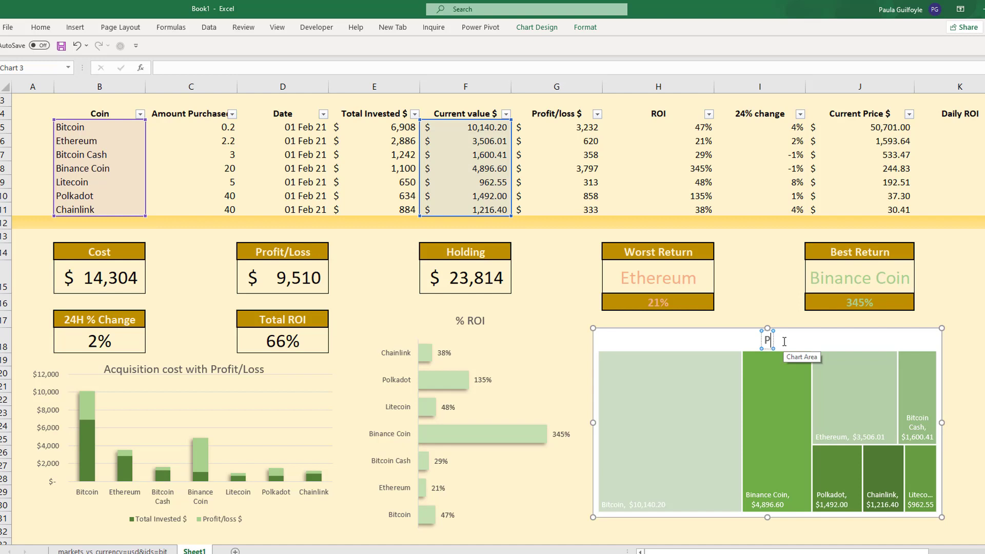
pyautogui.click(981, 390)
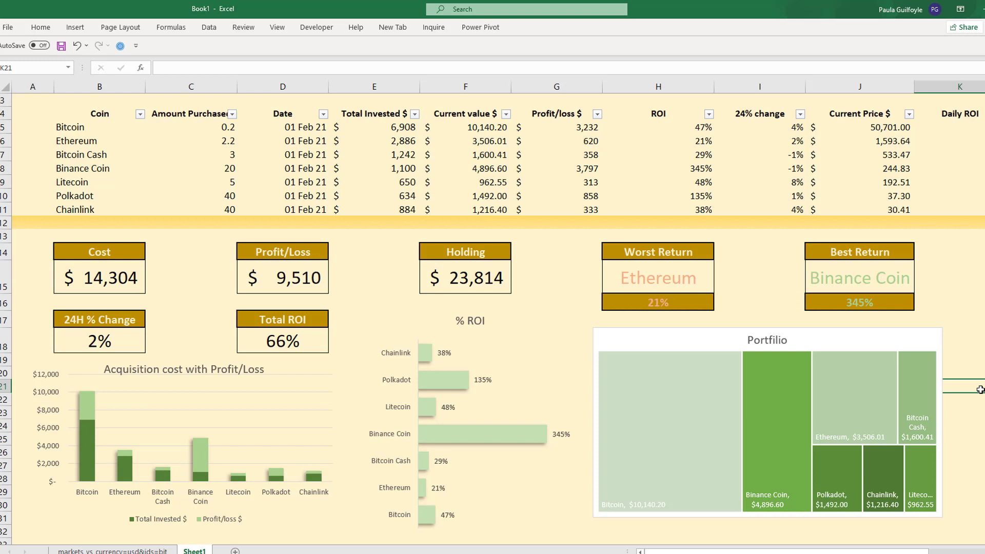
# - Add a wide text box across the gold header band in rows 1 and 2, reading "Crypto Portfilio"
pyautogui.scroll(1, 493, 318)
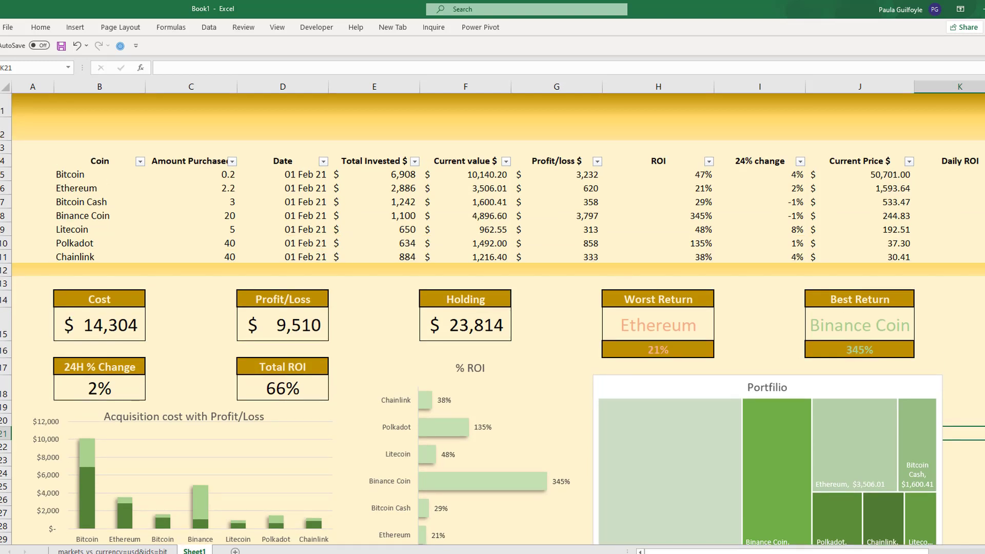
pyautogui.click(75, 28)
pyautogui.click(851, 67)
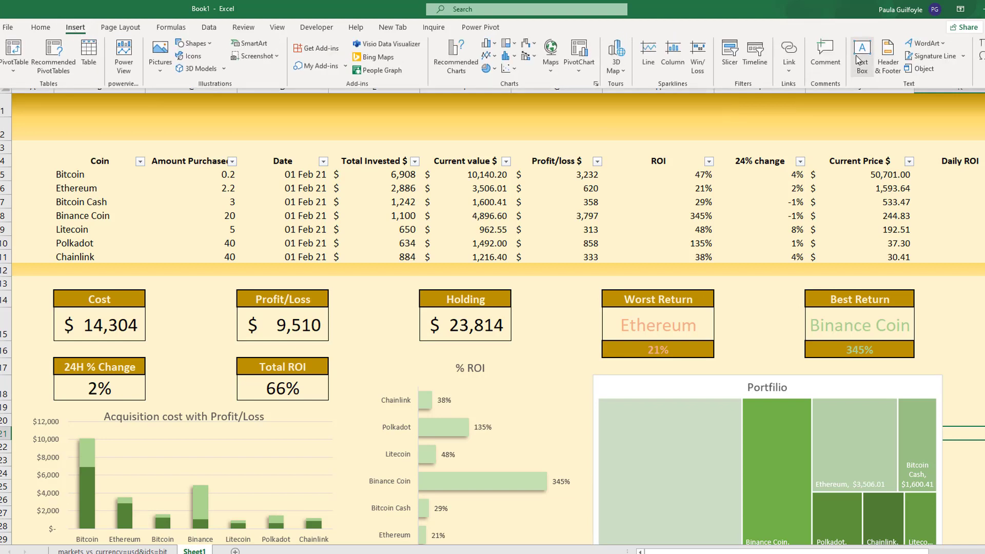
pyautogui.moveTo(106, 103); pyautogui.dragTo(940, 131)
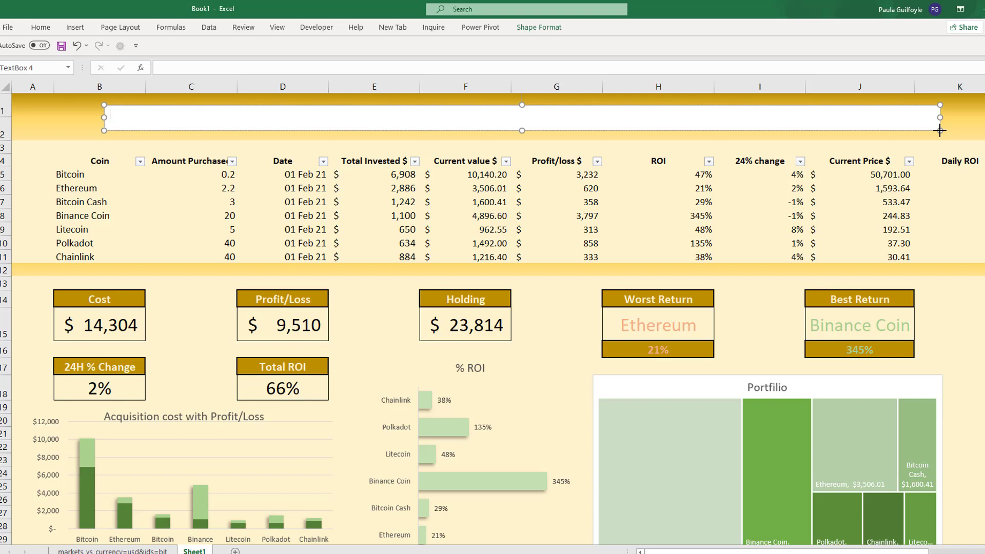
pyautogui.write('Crypto Portfilio')
# - Center the "Crypto Portfilio" heading horizontally and vertically in its text box and set its font size to 24
pyautogui.moveTo(172, 109); pyautogui.dragTo(110, 115)
pyautogui.click(42, 29)
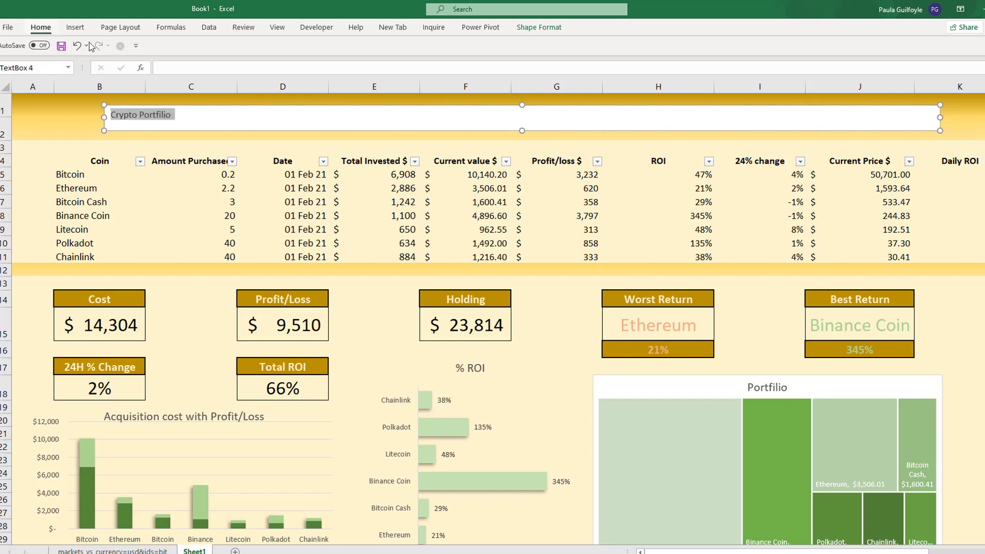
pyautogui.click(234, 66)
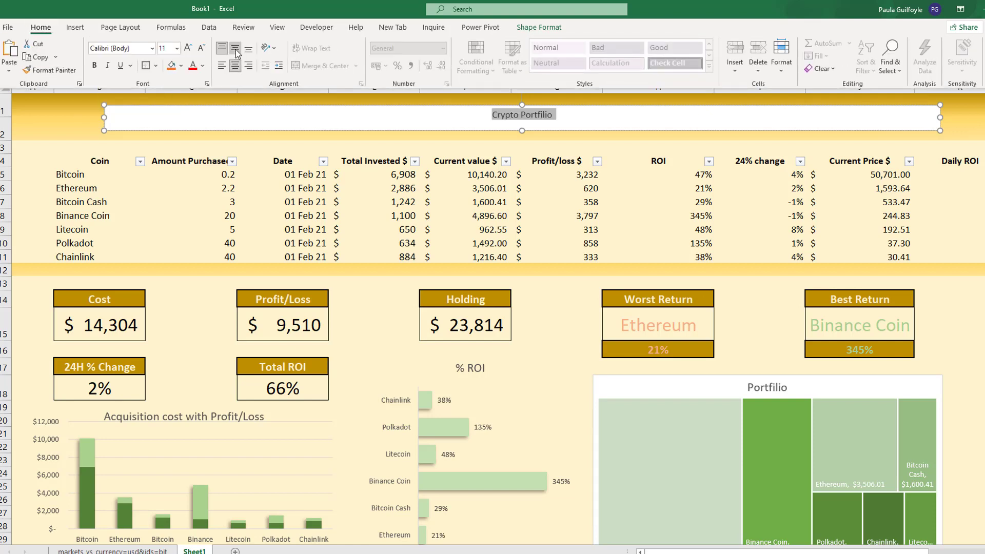
pyautogui.click(235, 48)
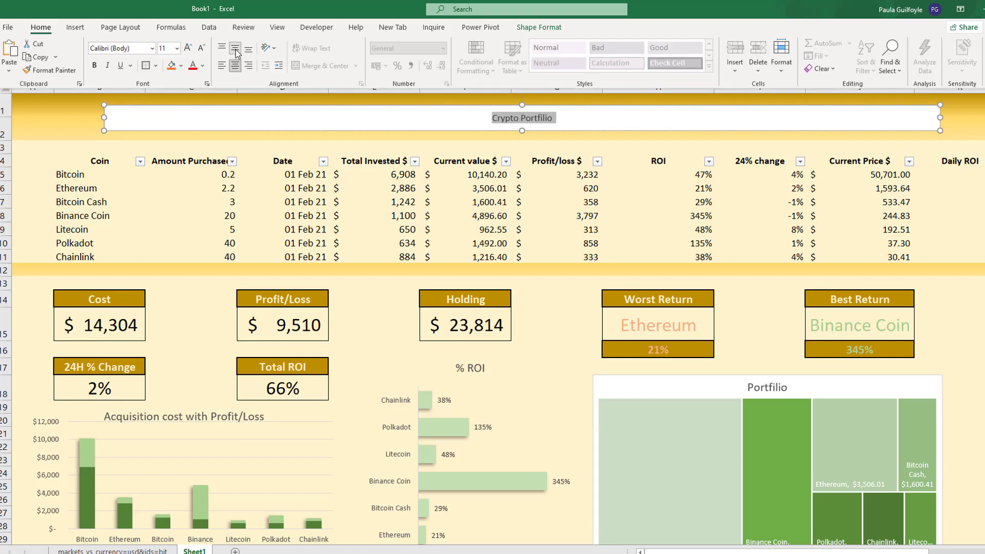
pyautogui.click(176, 48)
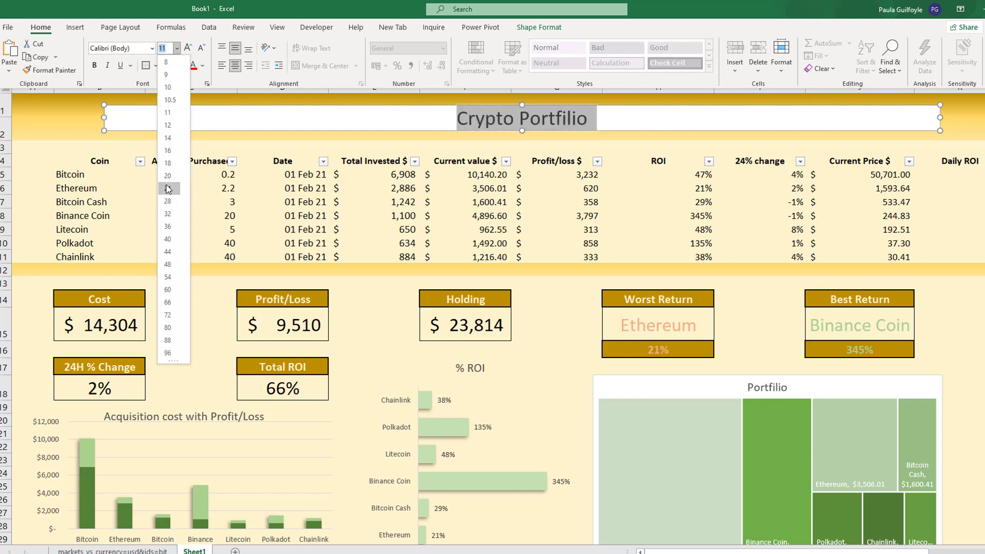
pyautogui.click(169, 190)
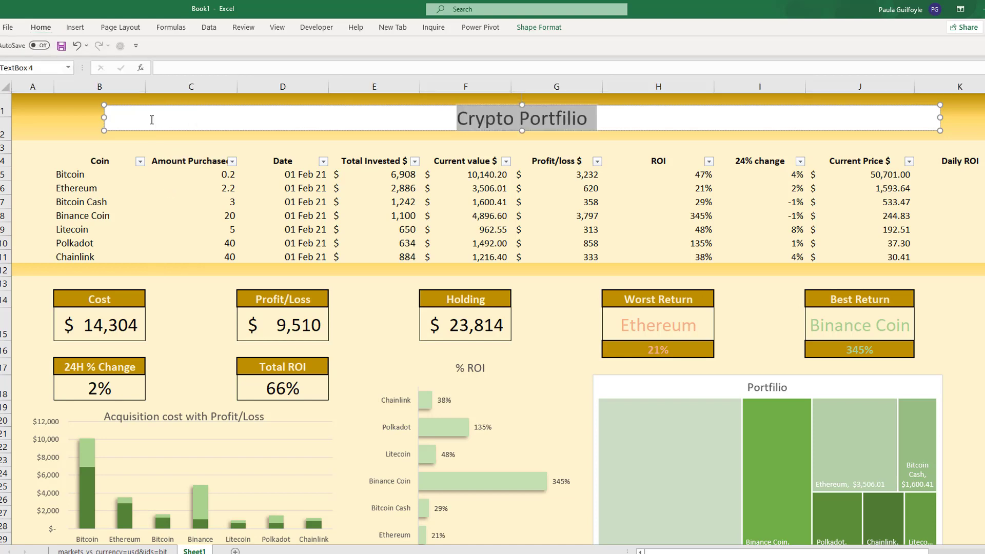
pyautogui.click(88, 114)
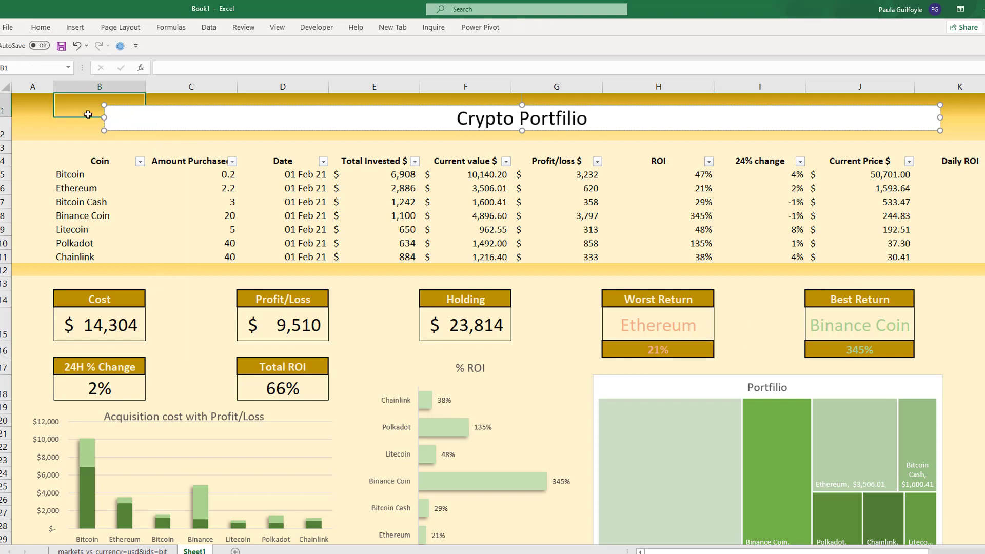
# - Give the "Crypto Portfilio" text box no fill and no line, and close the formatting pane
pyautogui.click(116, 130)
pyautogui.rightClick(116, 129)
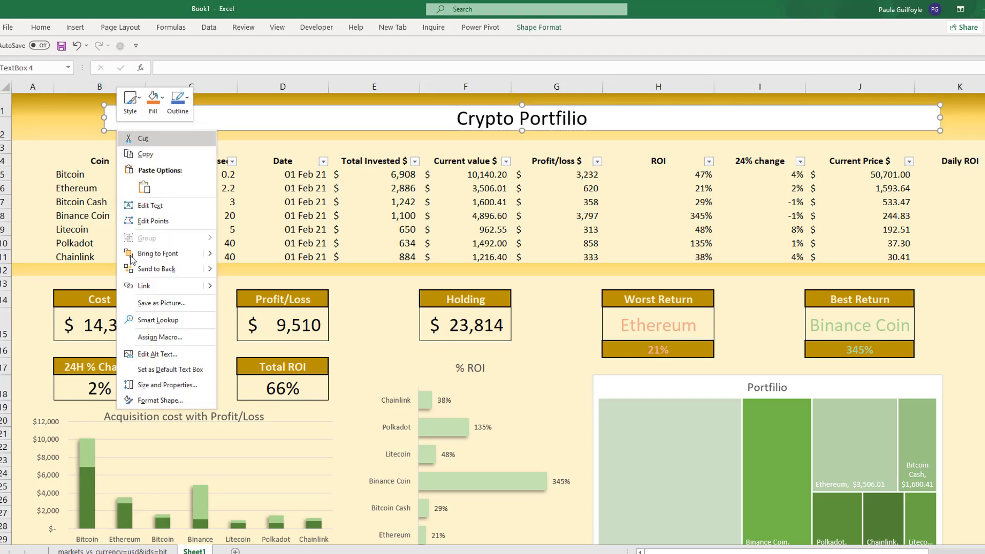
pyautogui.click(149, 403)
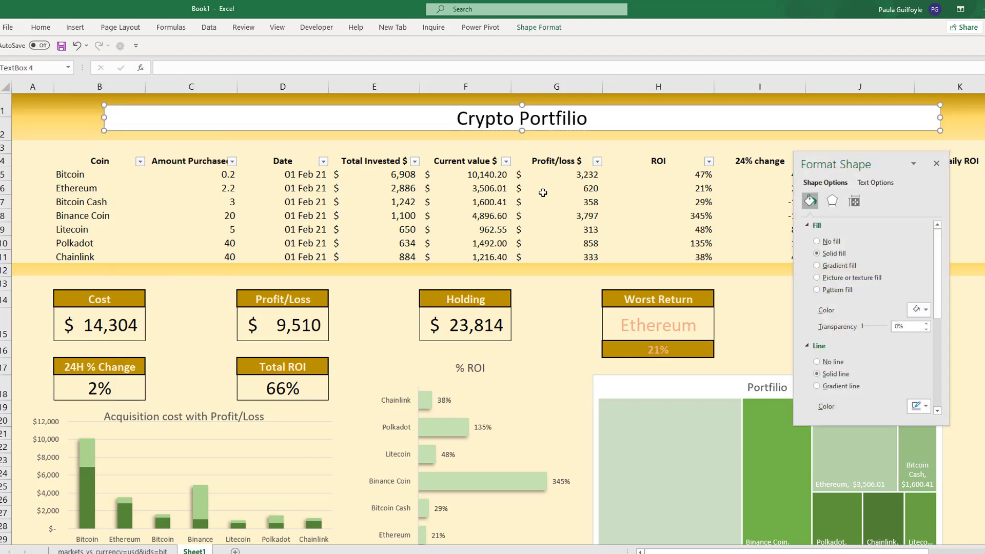
pyautogui.click(828, 243)
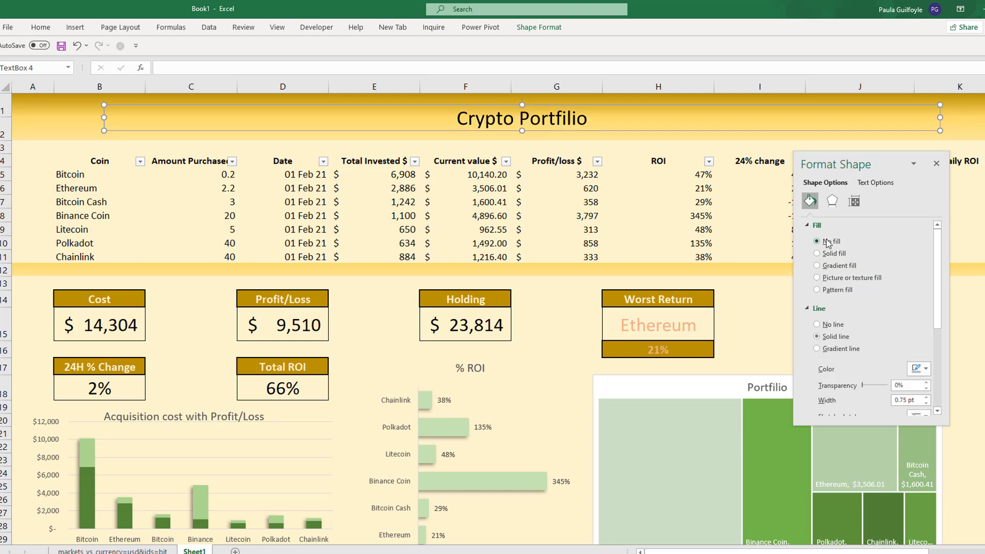
pyautogui.click(827, 324)
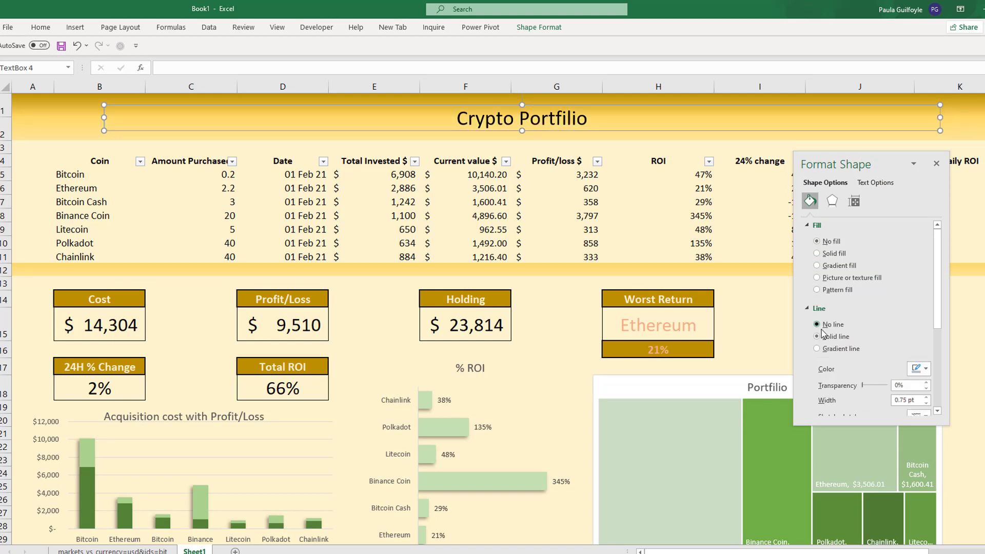
pyautogui.click(970, 312)
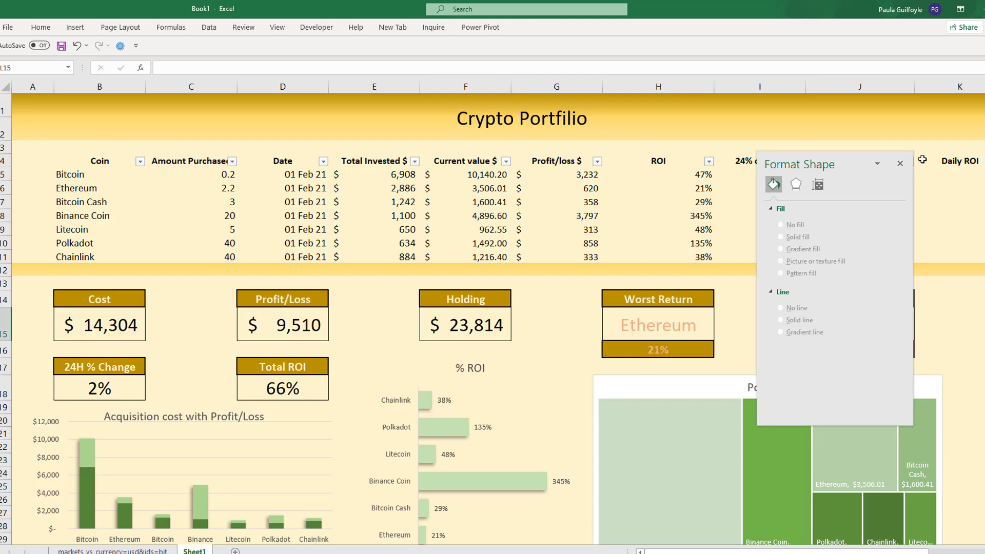
pyautogui.click(900, 163)
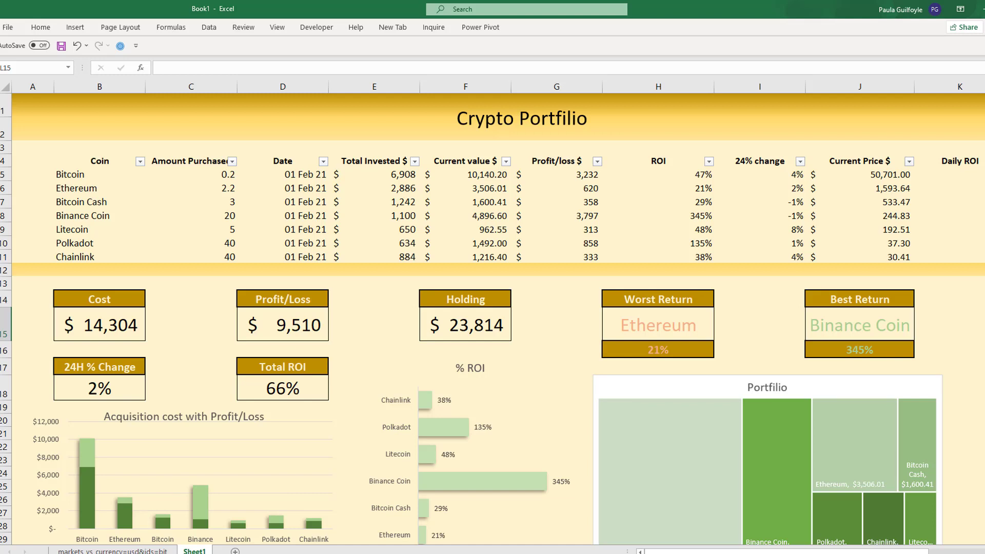
# - Refresh all data connections to update the coin prices
pyautogui.click(212, 28)
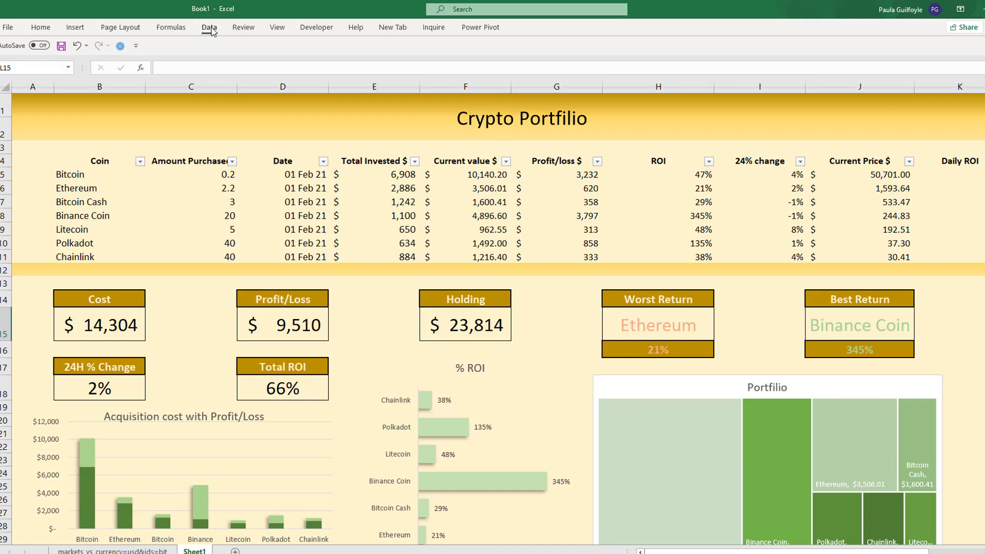
pyautogui.click(234, 69)
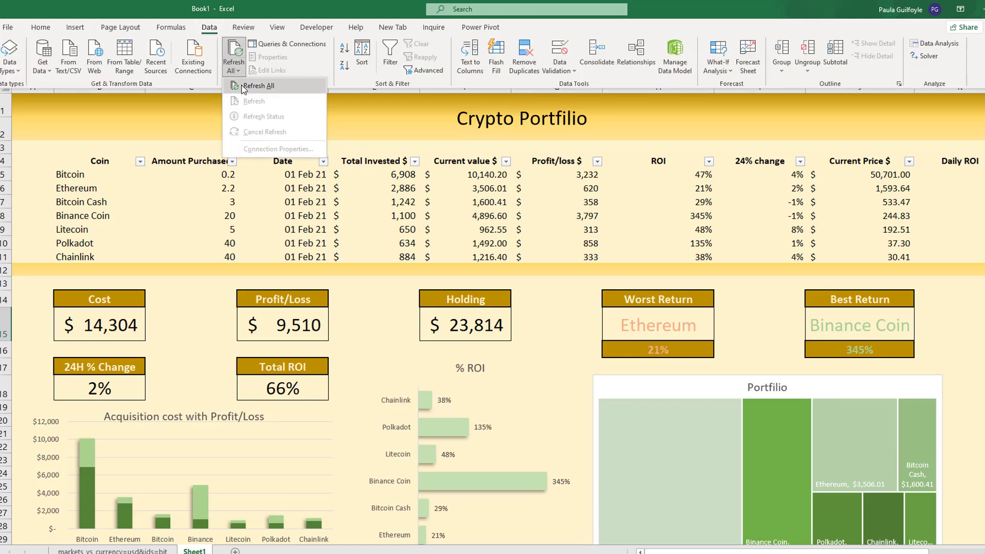
pyautogui.click(244, 89)
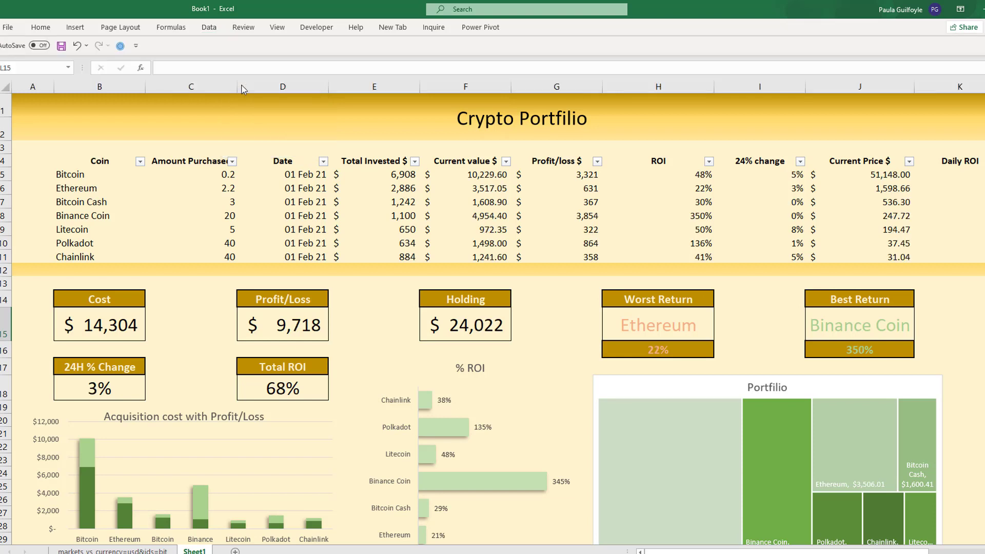